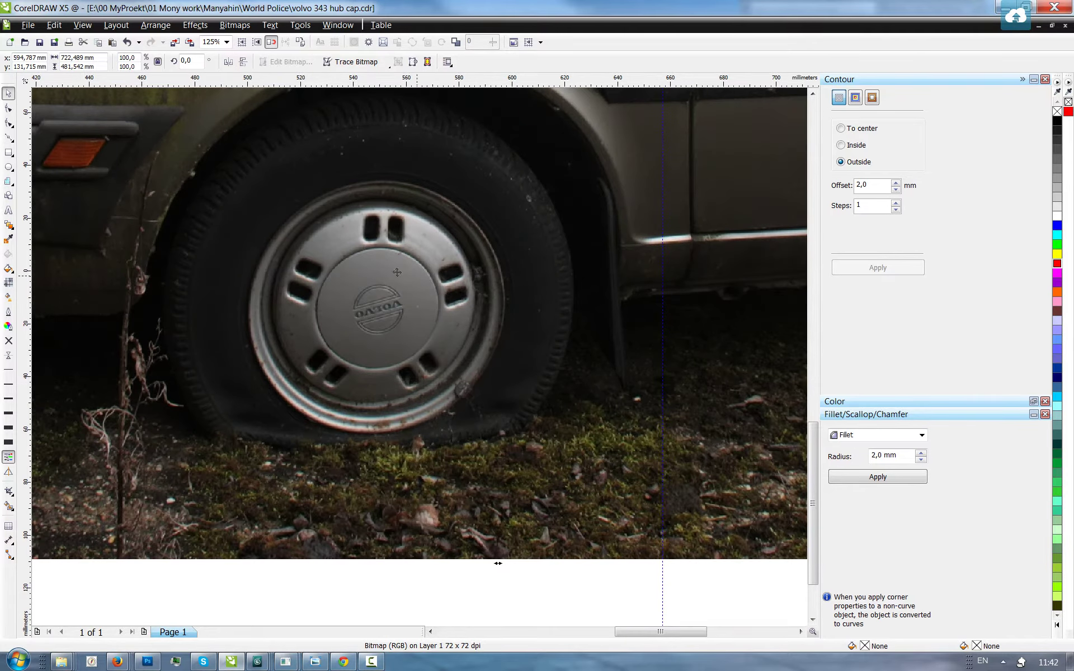
- Examine the car's front wheel and hub cap up close and within the whole photo
scroll(396, 272, down, 2)
scroll(357, 280, down, 2)
scroll(348, 294, up, 1)
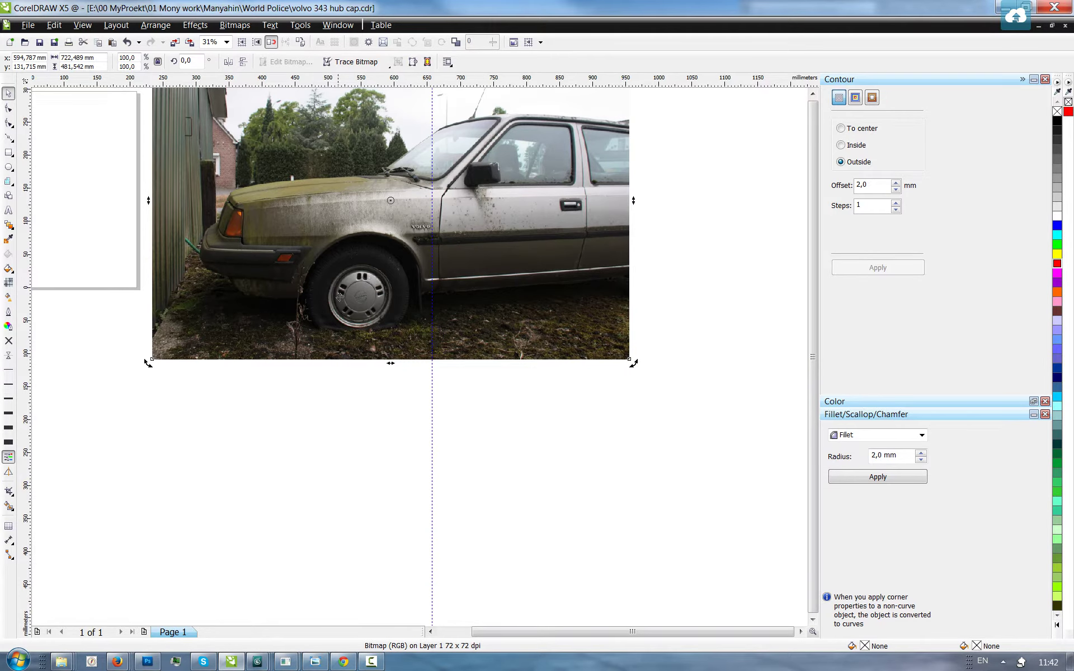
scroll(339, 309, up, 5)
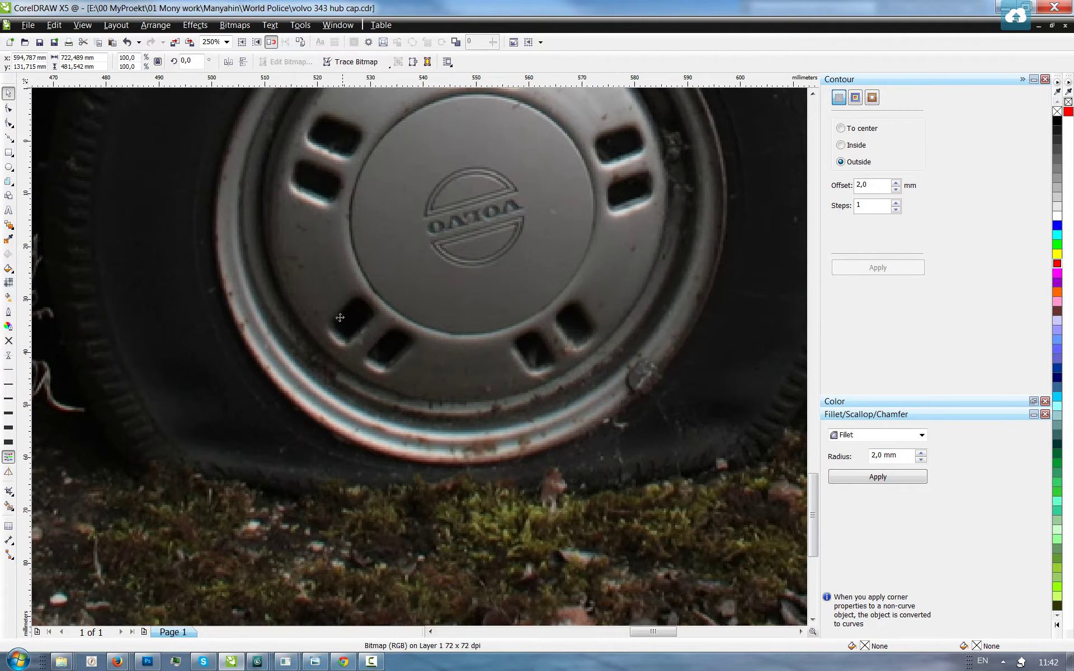
scroll(341, 308, down, 3)
scroll(368, 302, up, 1)
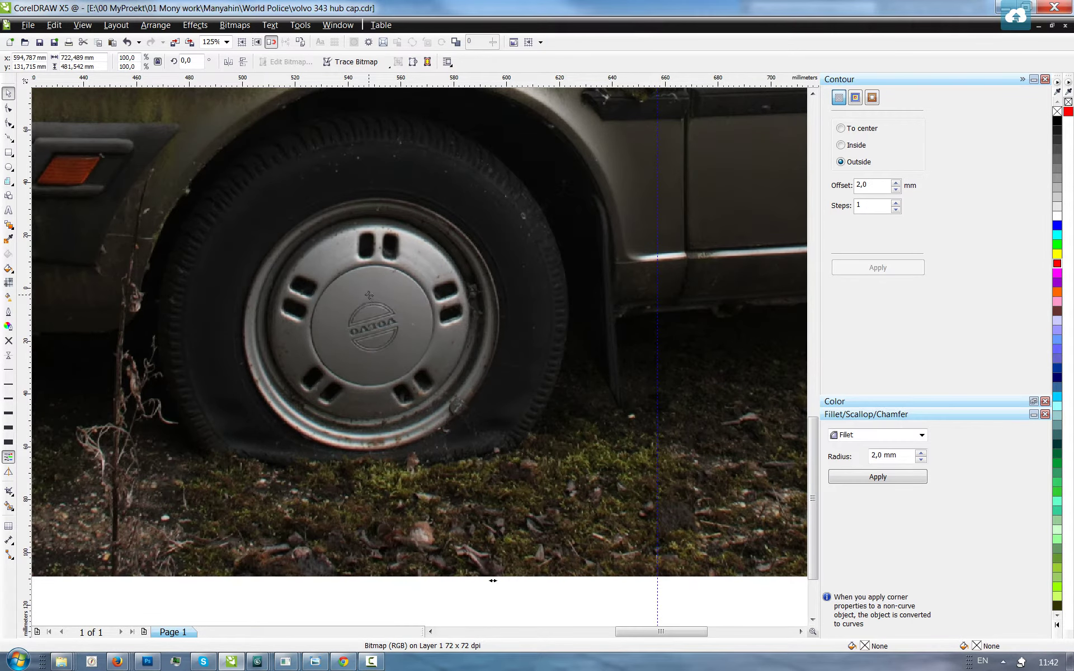
scroll(363, 221, down, 3)
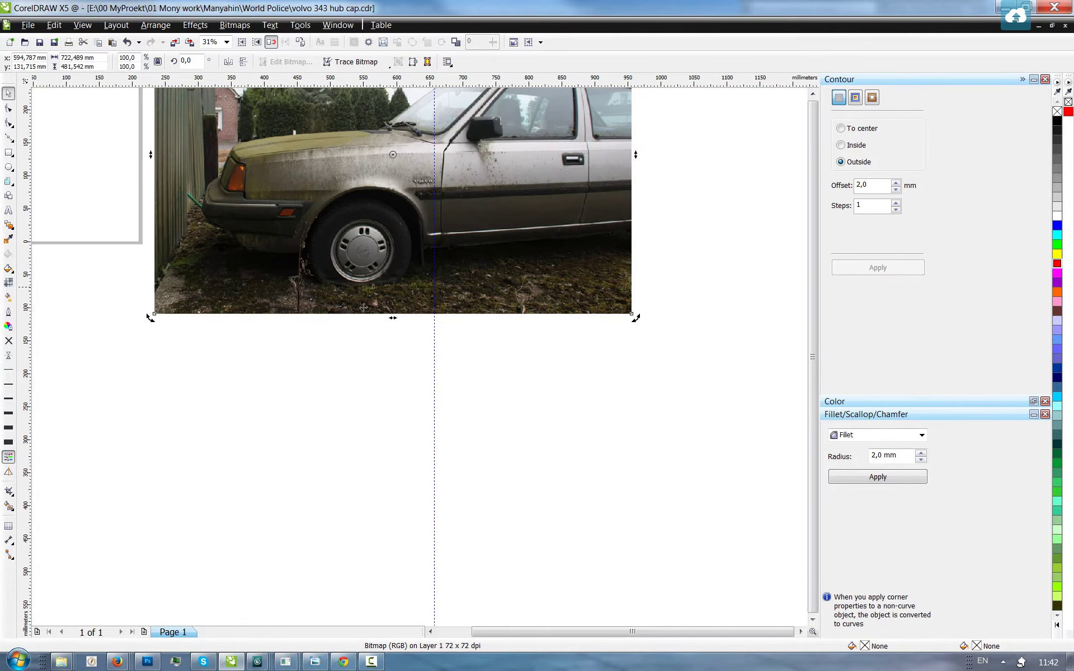
scroll(386, 245, down, 1)
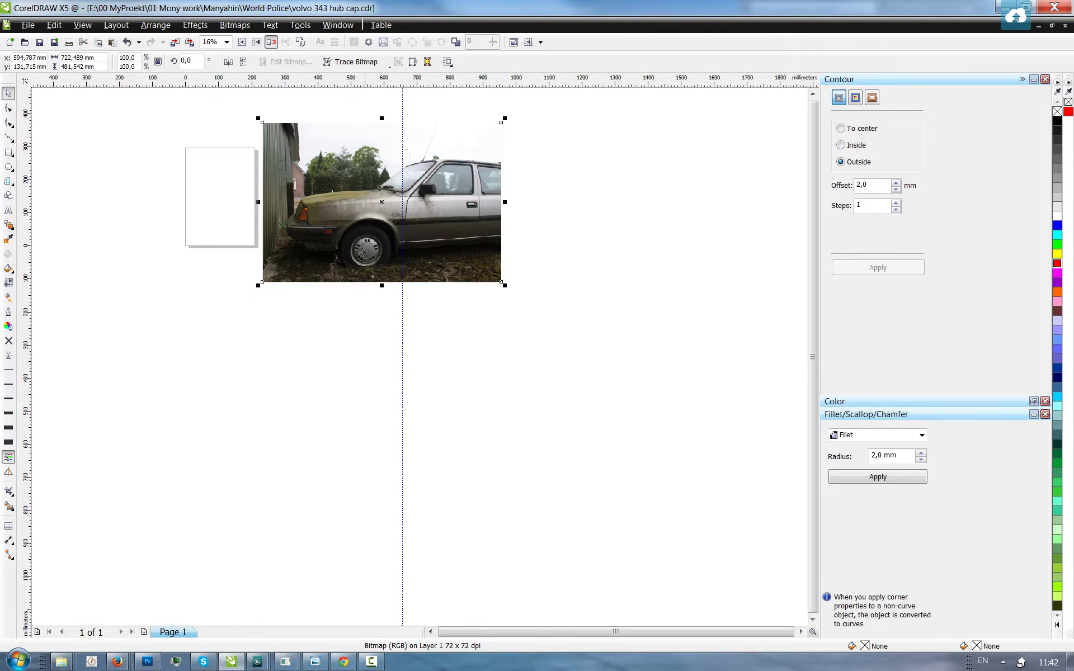
- Reshape the car photo's boundary by moving its left and right edges inward around the front wheel
click(9, 111)
drag(189, 101, 318, 311)
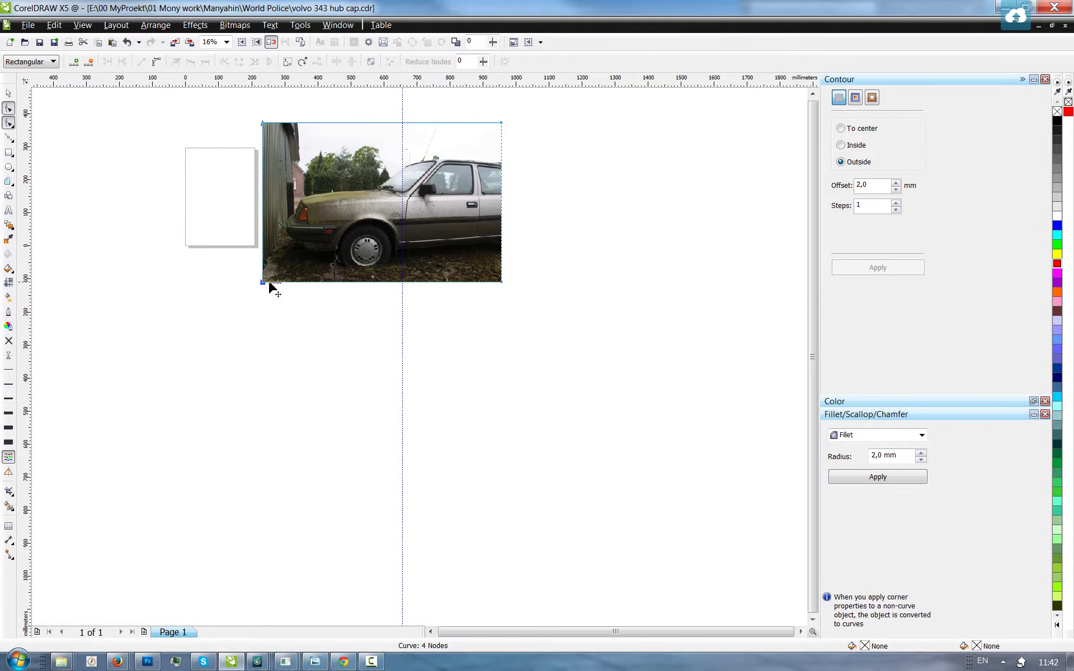
drag(270, 283, 350, 287)
scroll(555, 84, up, 1)
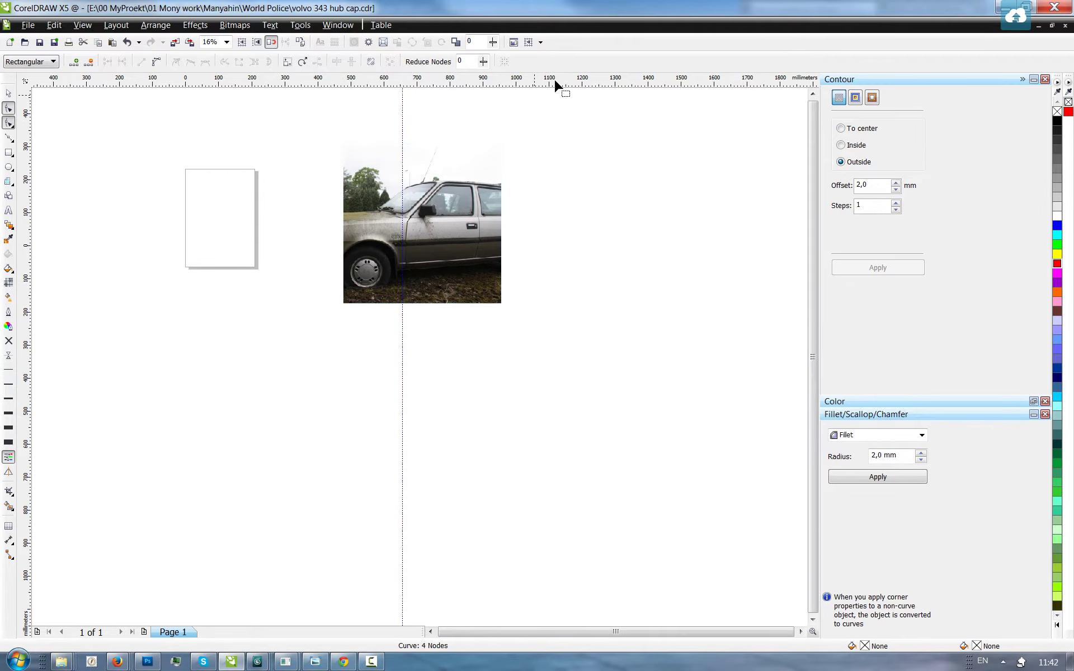
drag(501, 149, 389, 163)
- Move the photo's upper edge down to just above the tyre with the Shape tool
scroll(386, 165, up, 3)
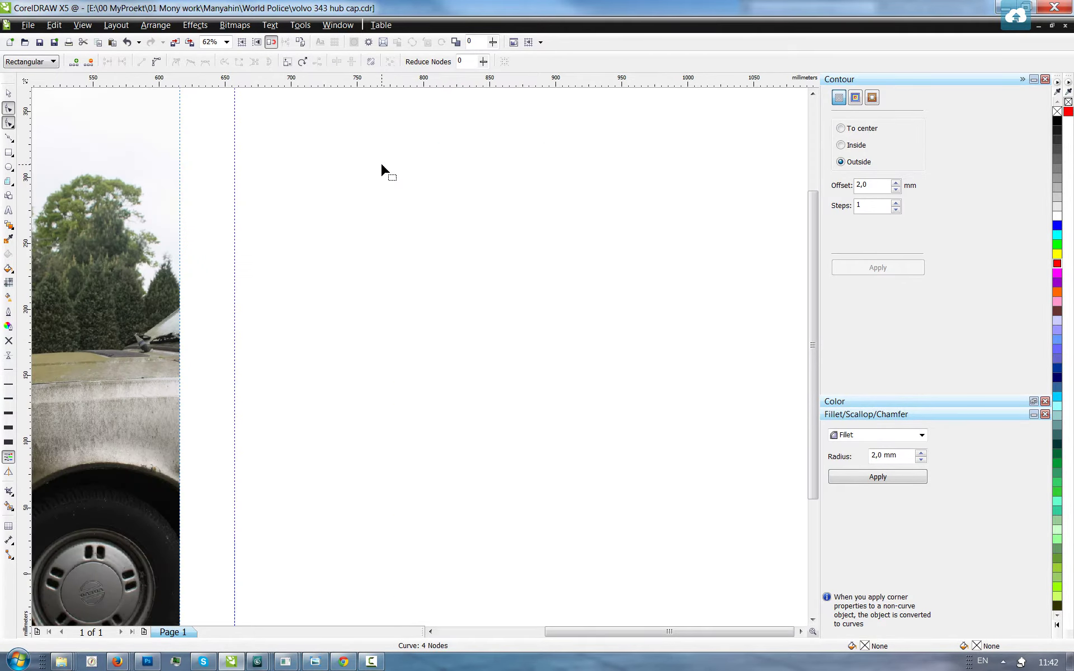
scroll(381, 168, down, 2)
drag(302, 139, 302, 348)
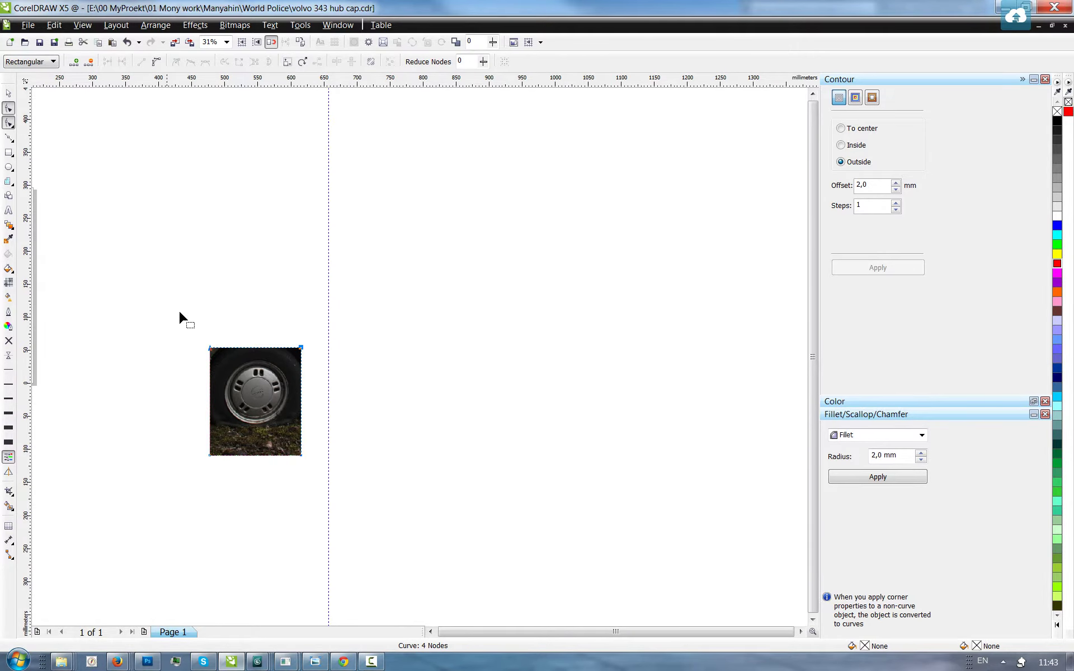
scroll(256, 372, up, 1)
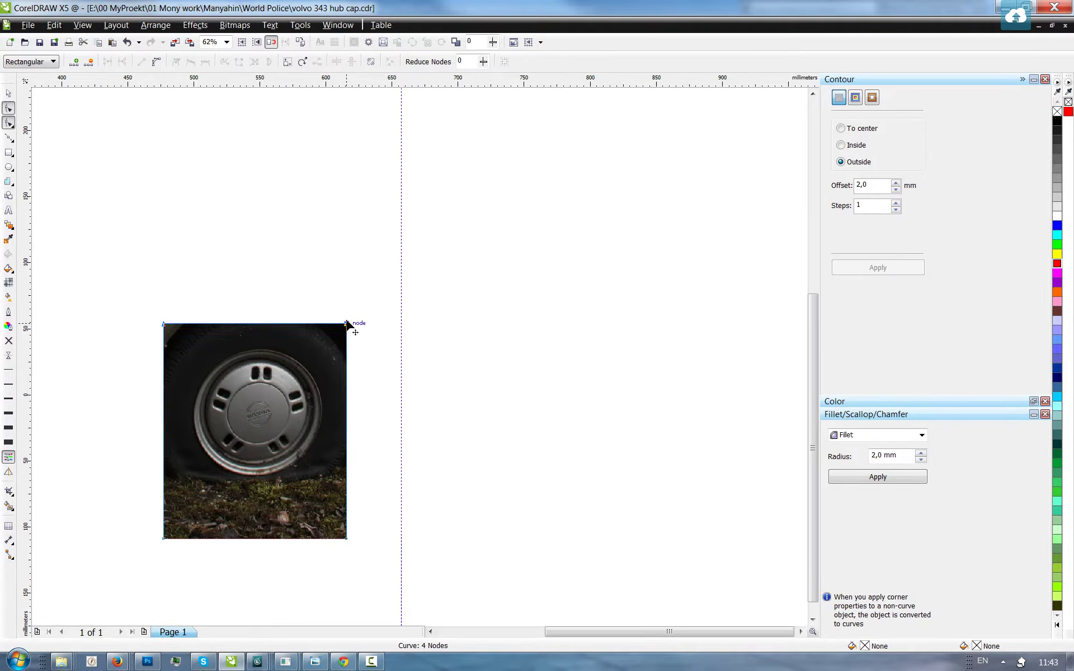
drag(346, 325, 346, 311)
drag(150, 288, 218, 556)
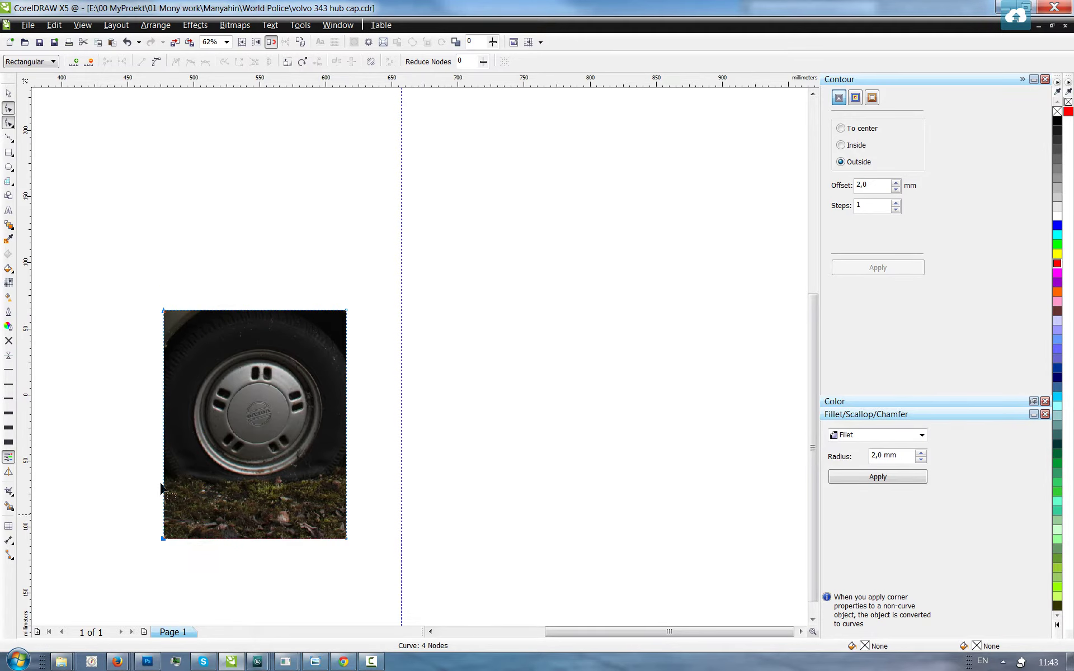
- Crop the bitmap to its reshaped boundary around the wheel
click(8, 93)
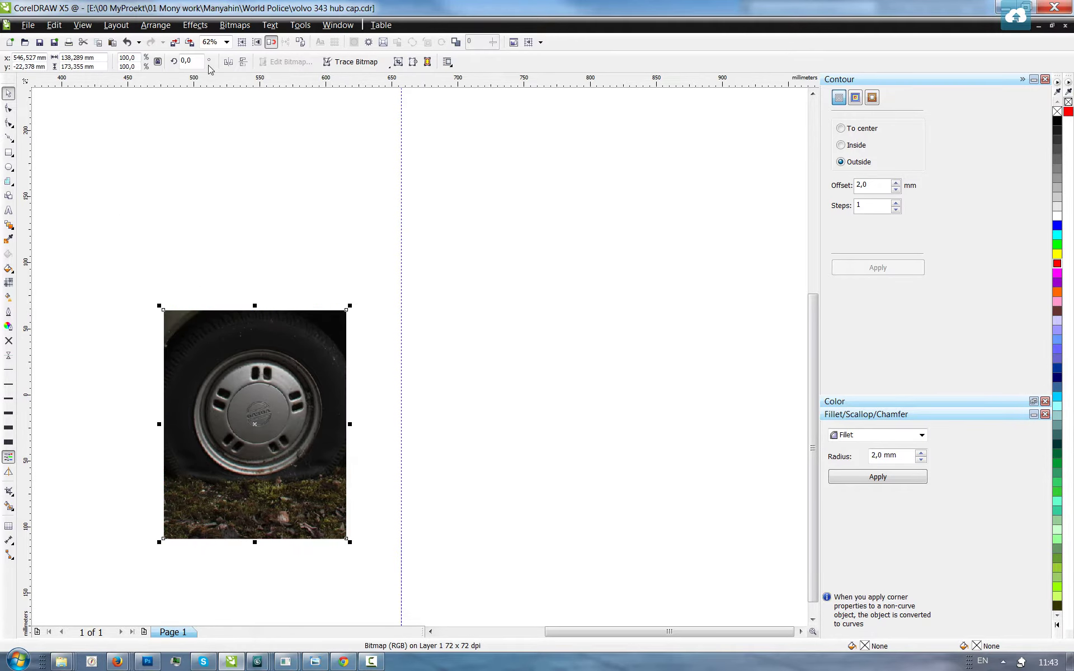
click(195, 26)
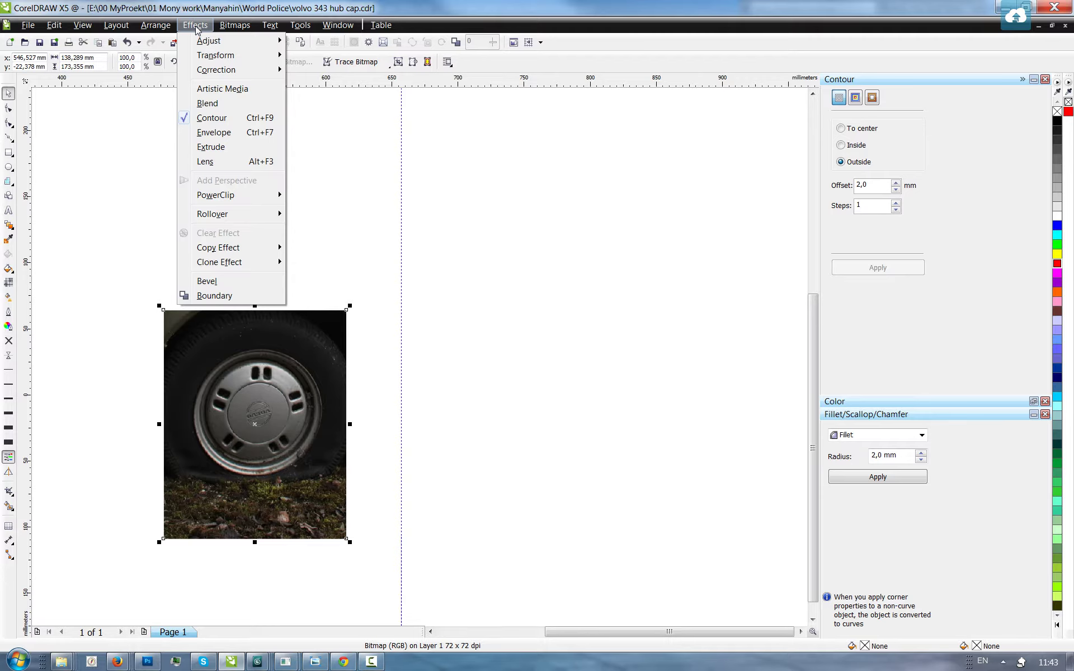
mouse_move(227, 31)
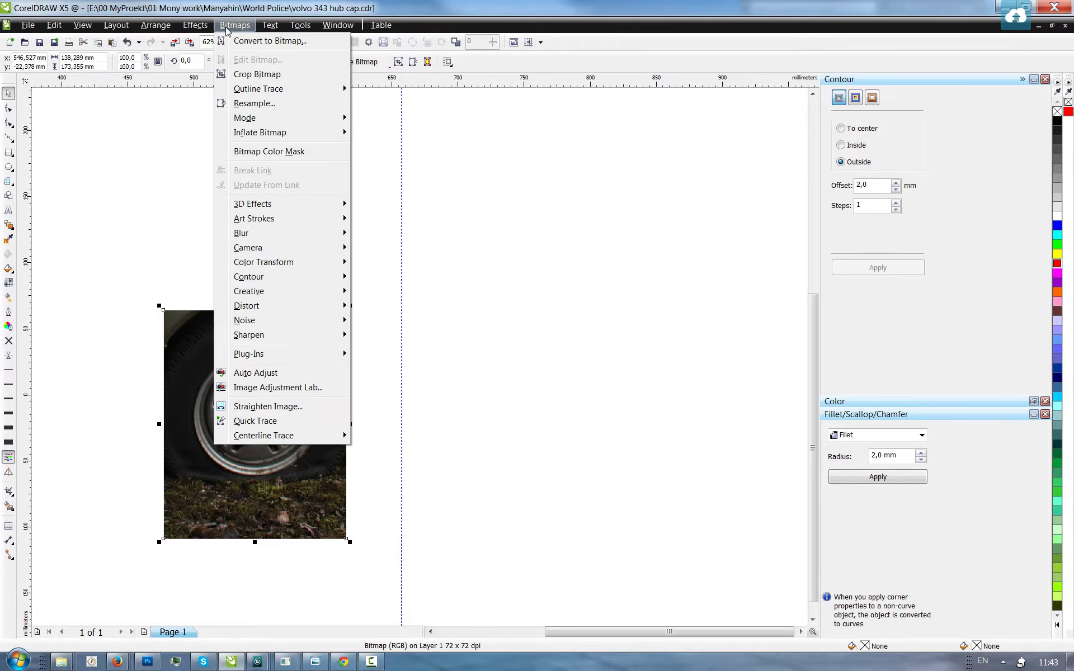
click(246, 75)
- Move the wheel photo up and to the right across the vertical guideline, and save the document
drag(217, 379, 287, 305)
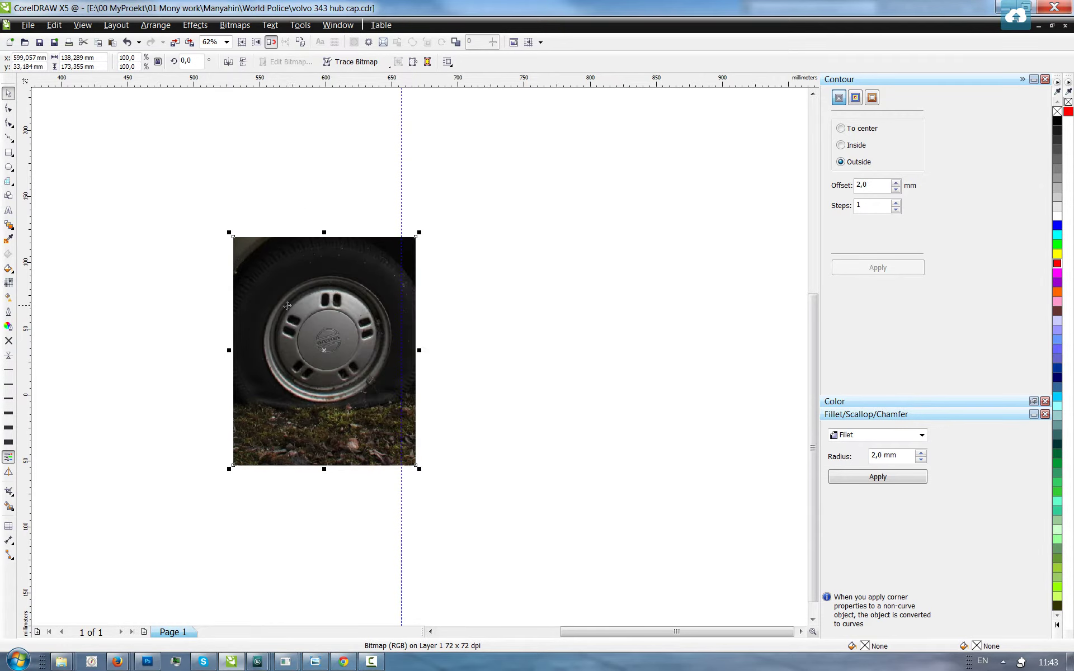
key(ctrl+s)
- Brighten the wheel photo with a Tone Curve adjustment, raising the RGB curve at point 105, 146
click(235, 25)
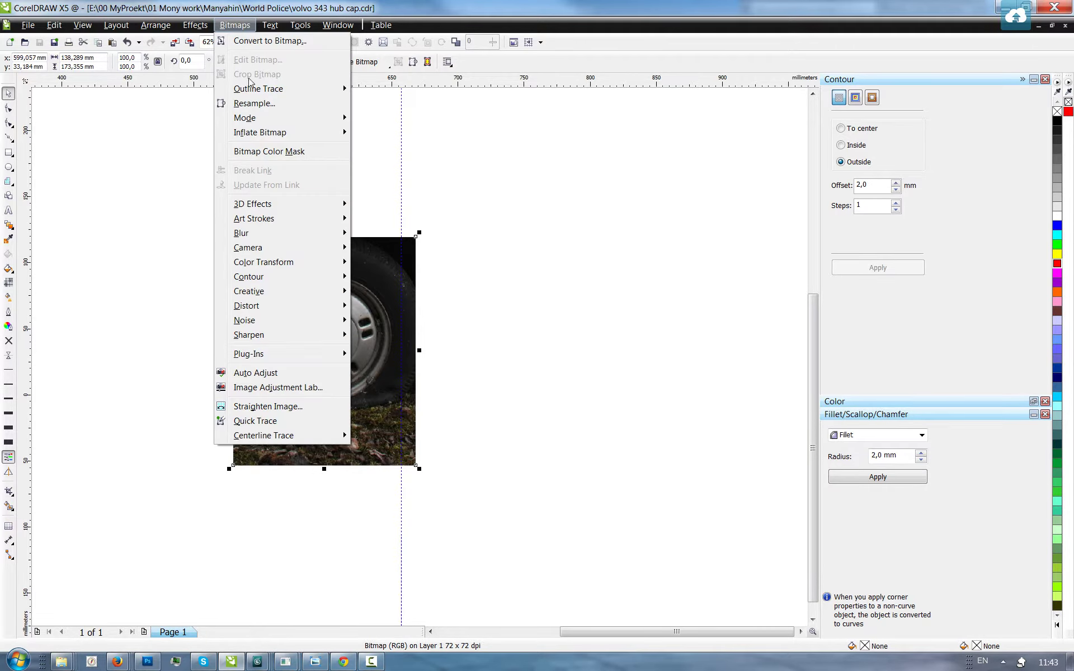
mouse_move(205, 27)
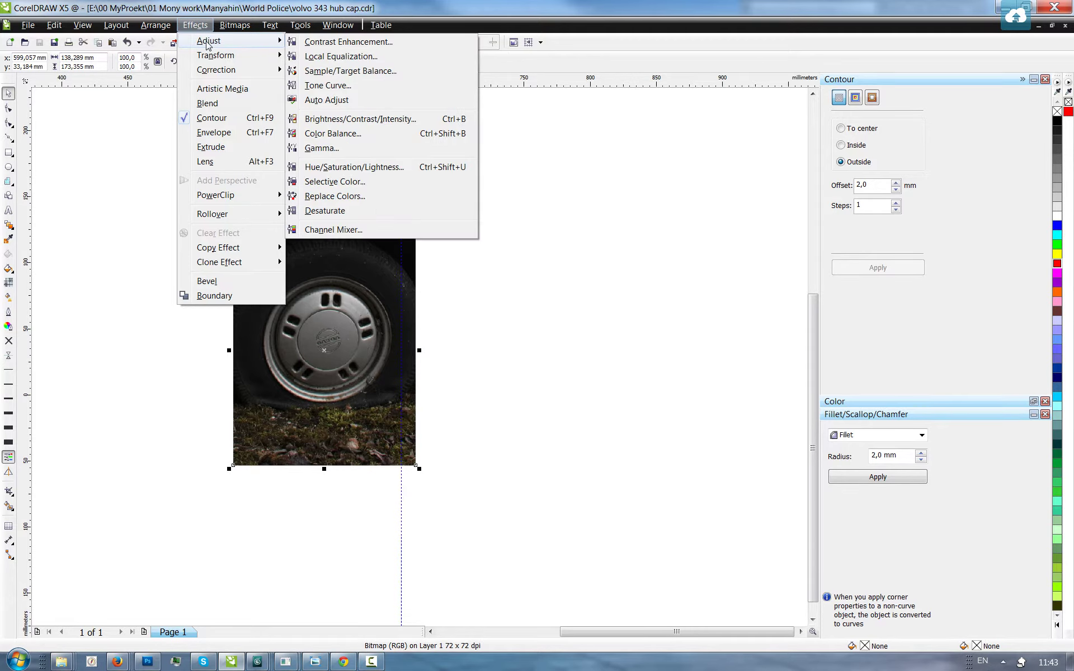
click(324, 85)
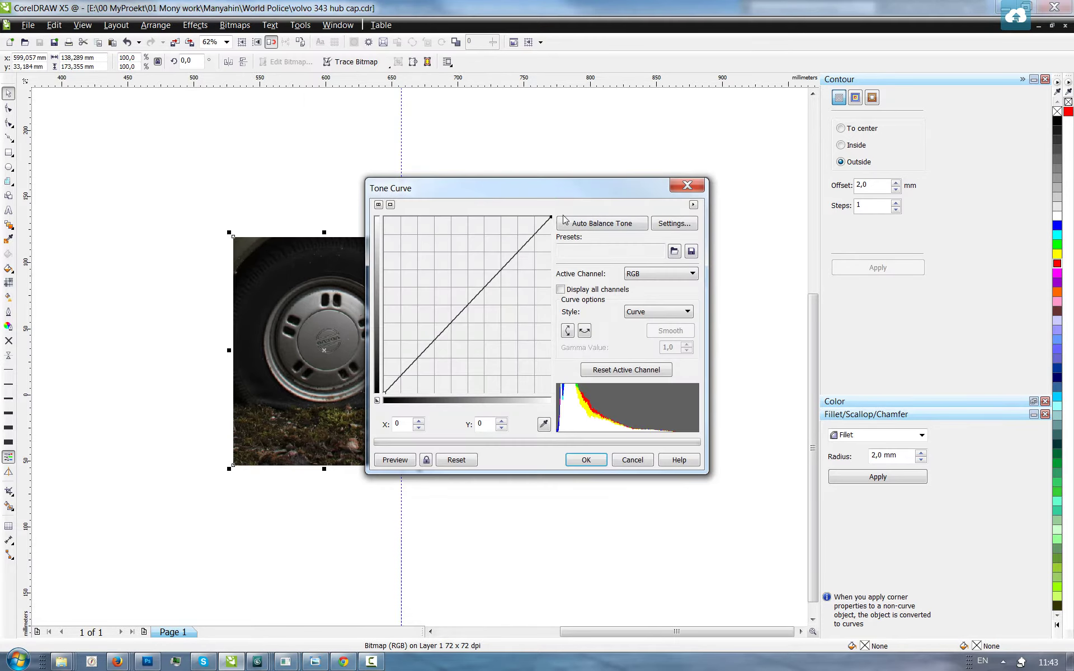
drag(454, 319, 453, 293)
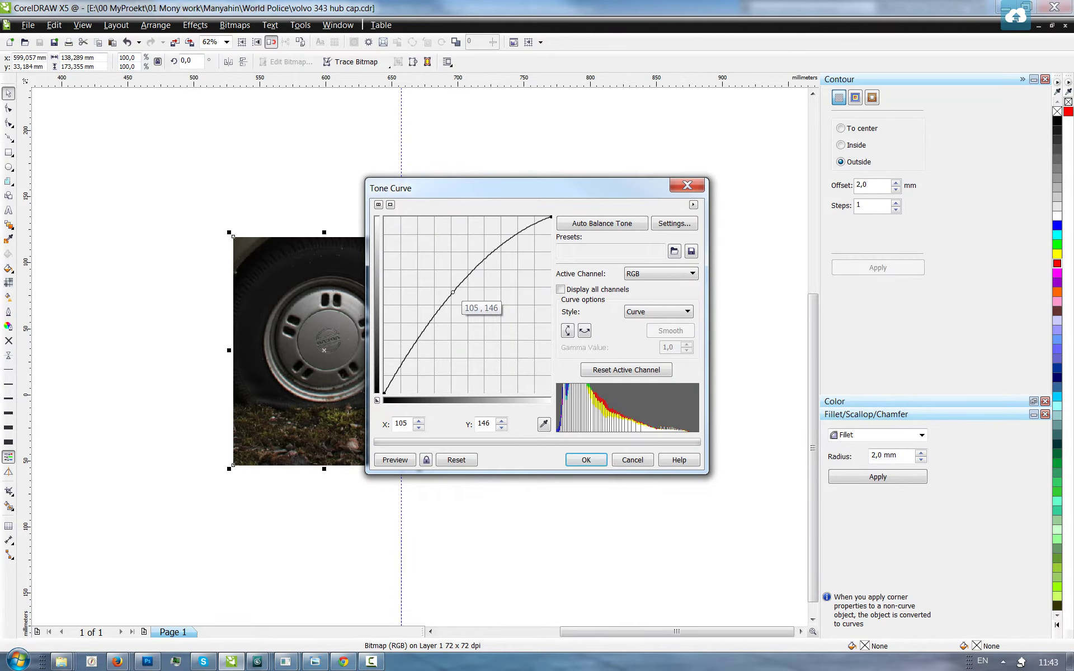
click(586, 459)
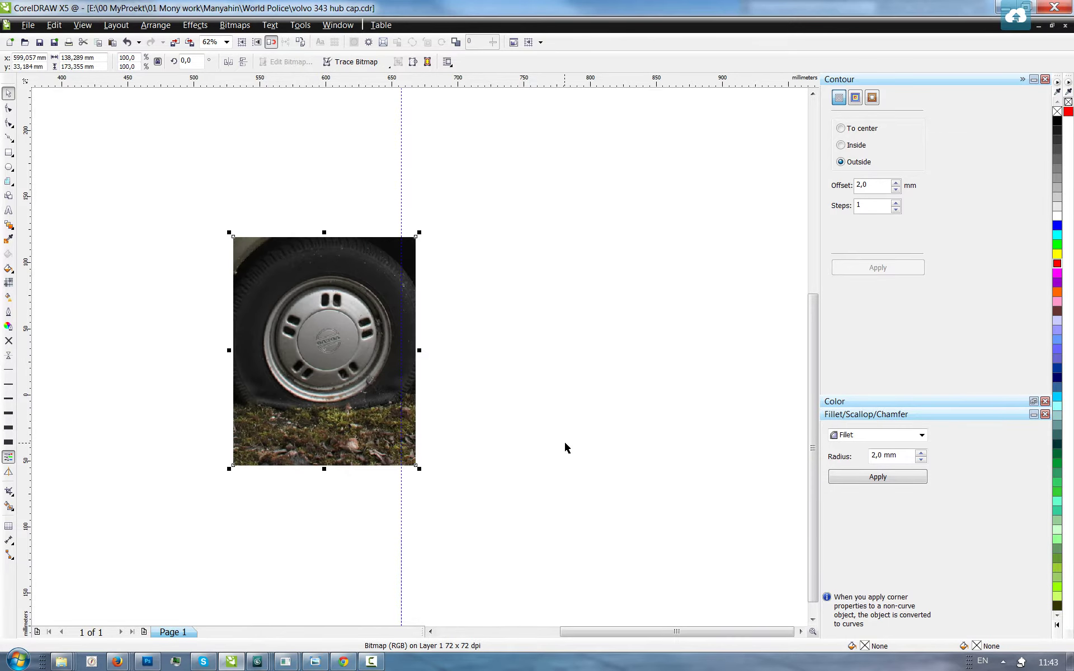
- Lock the wheel photo in place as a tracing background
scroll(281, 434, up, 3)
scroll(334, 400, up, 2)
right_click(406, 221)
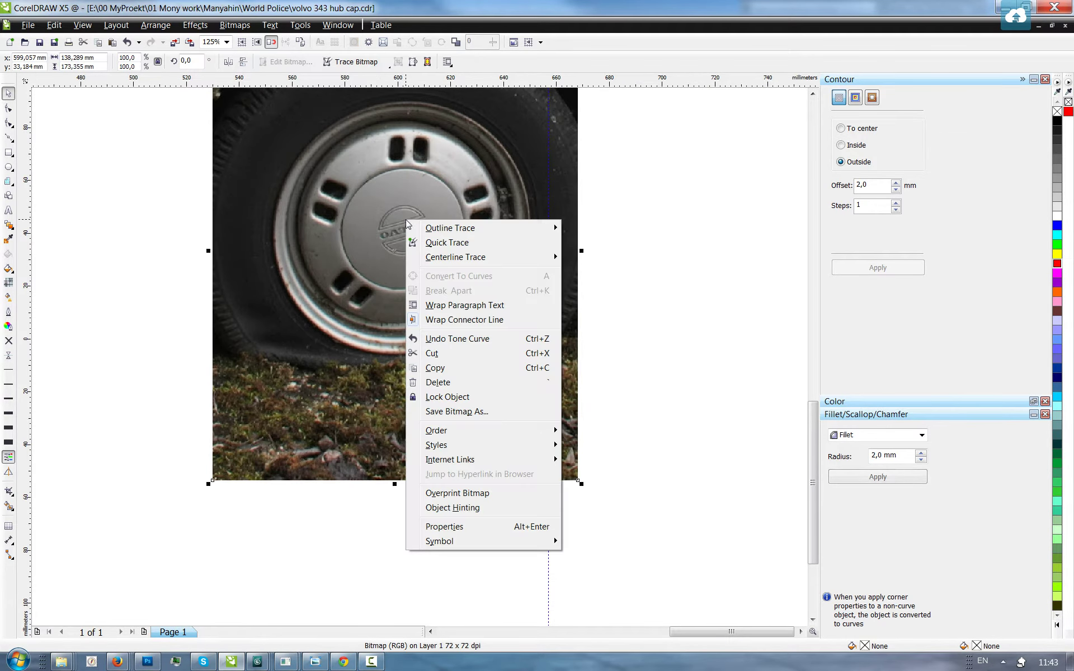
click(449, 397)
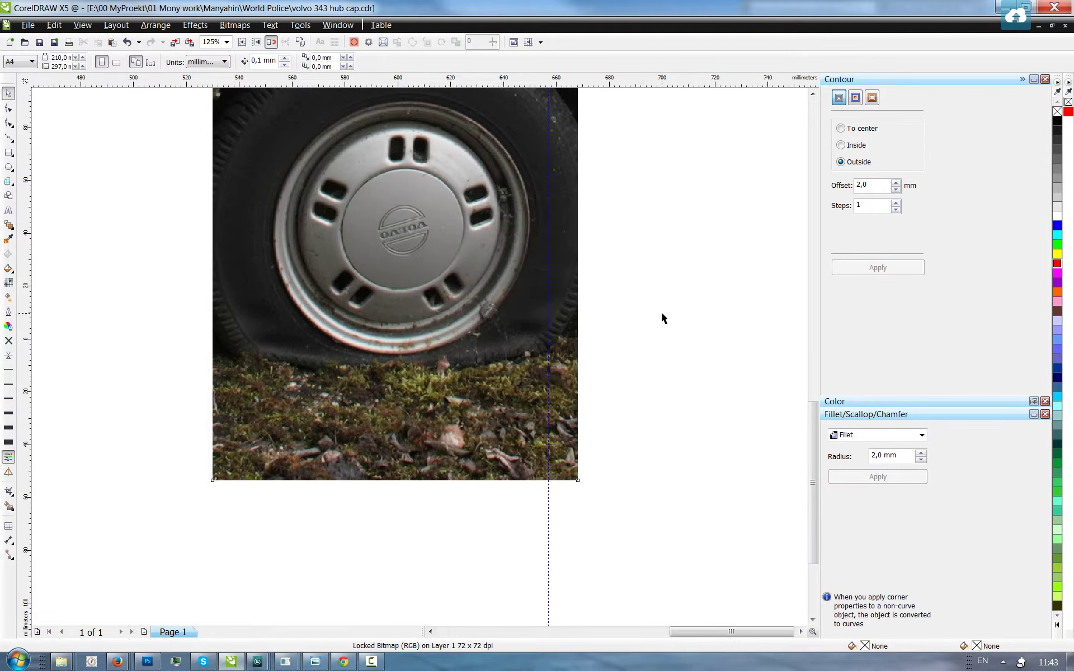
click(660, 310)
- Draw a circle about 98 mm in diameter from the hub centre and align it with the rim's outer edge
scroll(510, 363, down, 2)
scroll(487, 266, up, 2)
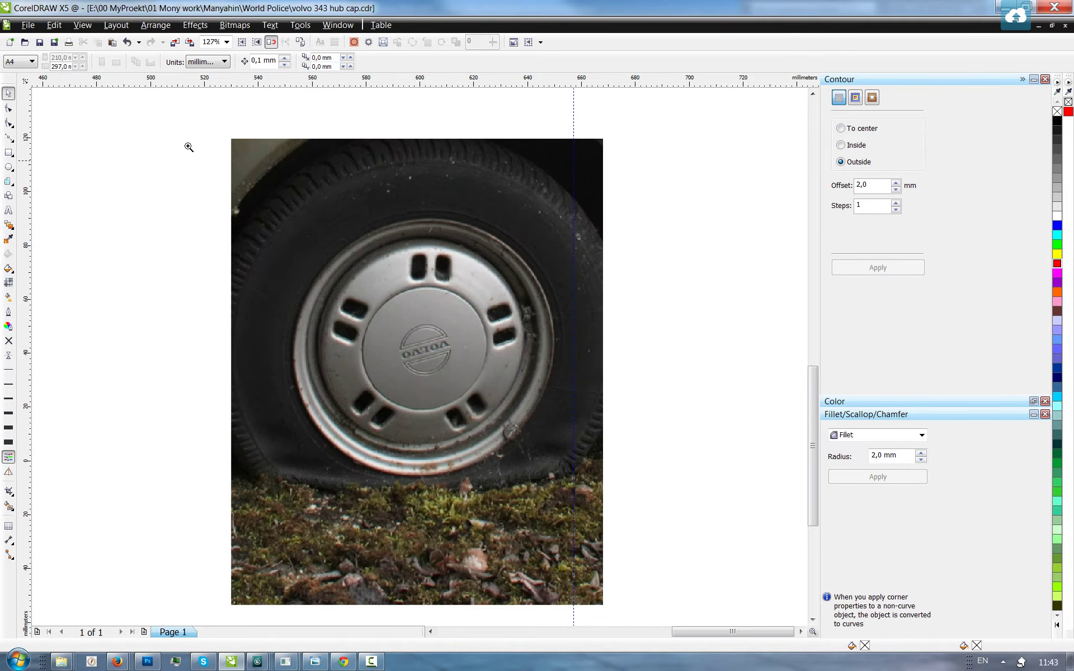
drag(205, 149, 706, 553)
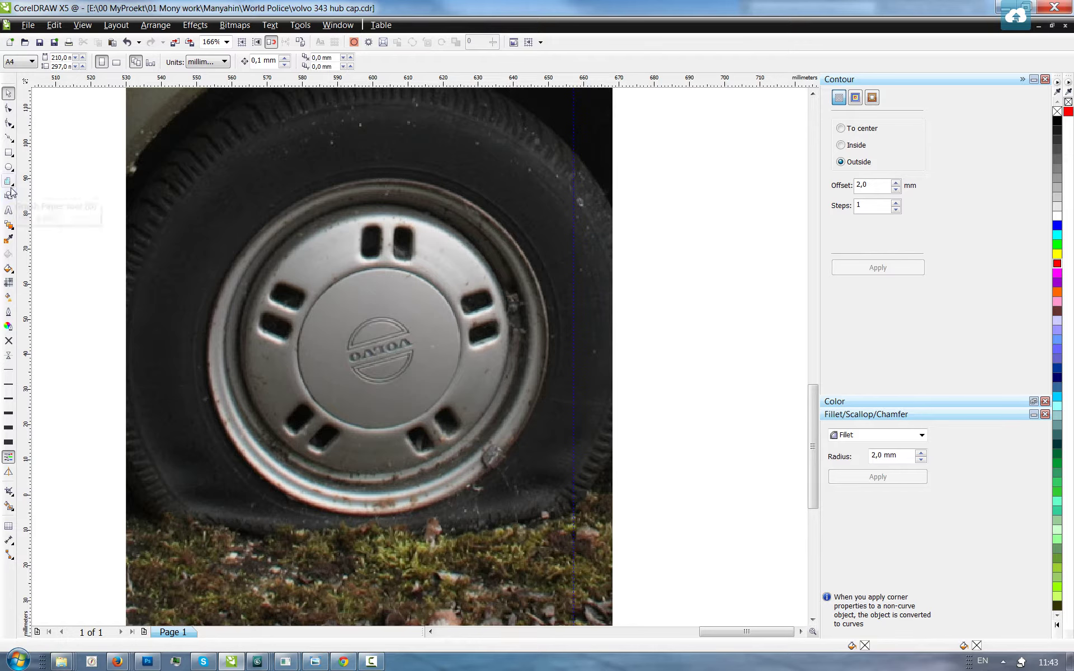
click(7, 168)
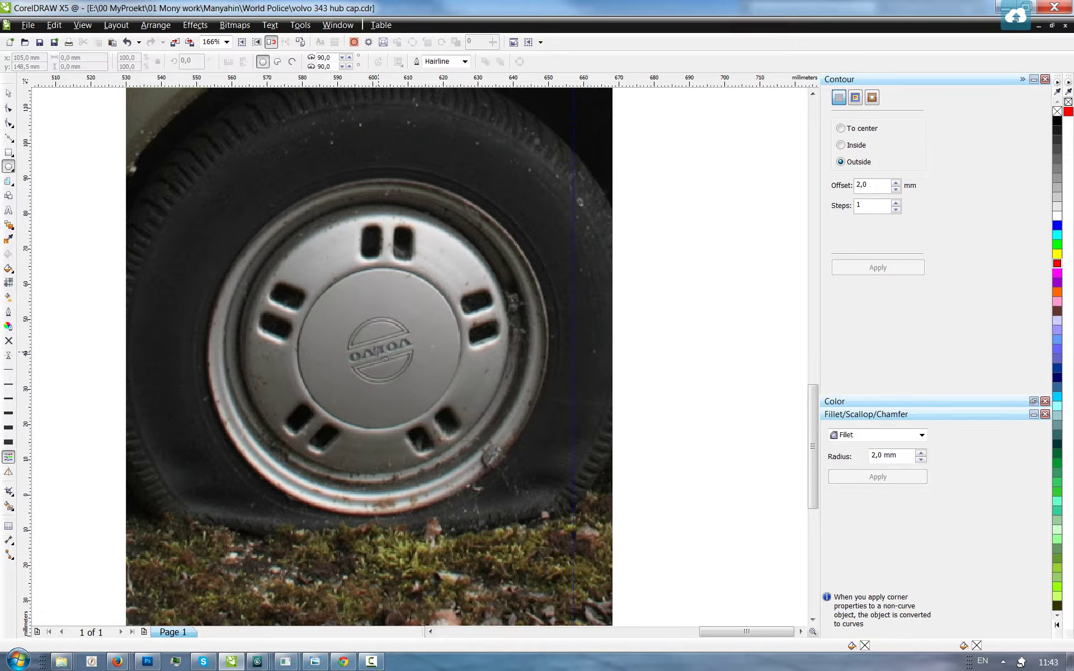
drag(383, 351, 556, 465)
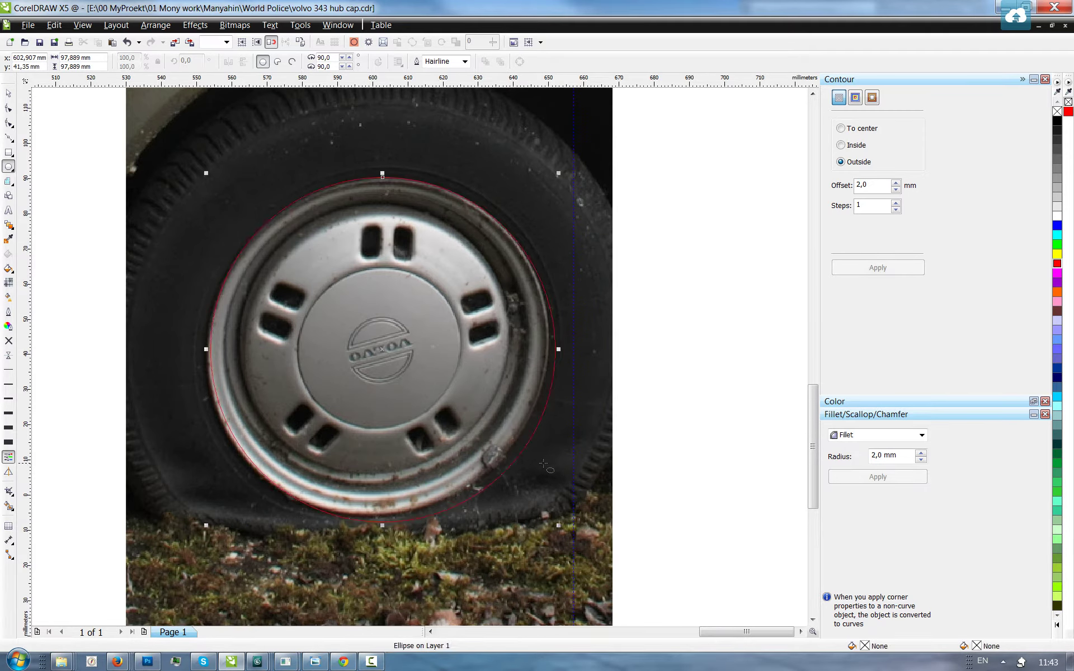
click(8, 93)
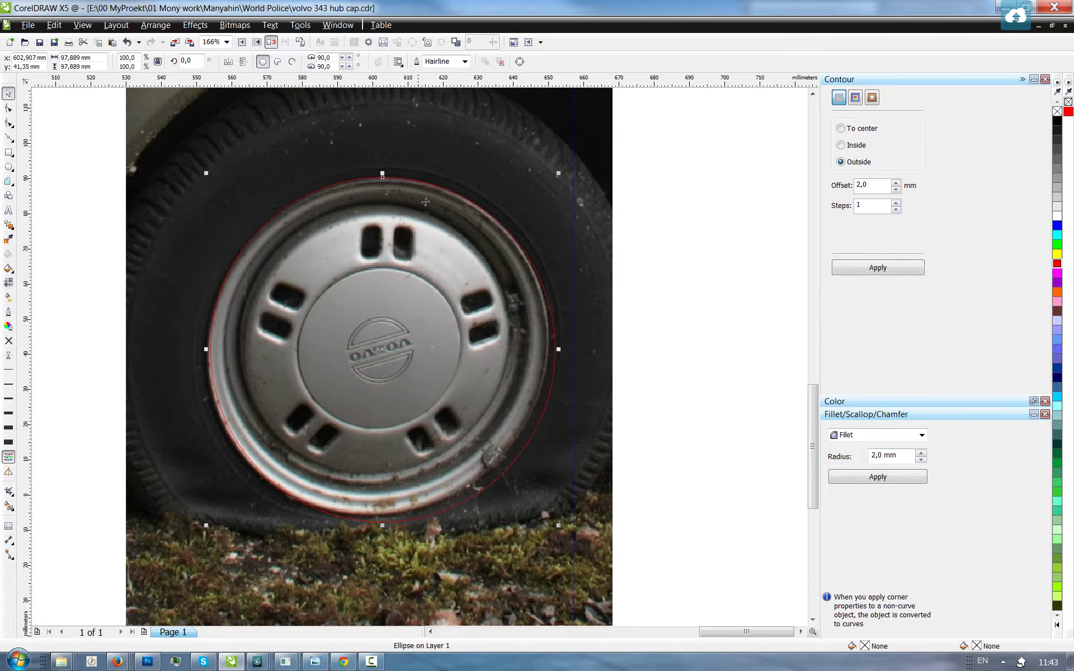
drag(439, 194, 438, 193)
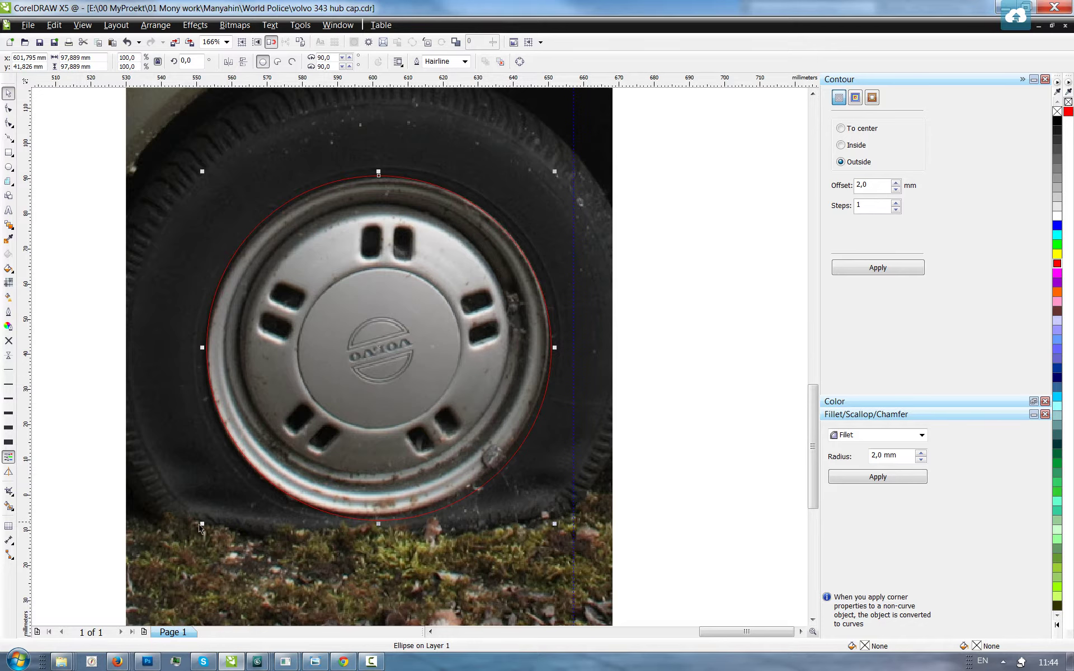
- Set the rim circle's outline width to 1 point (0,353 mm)
drag(202, 529, 205, 541)
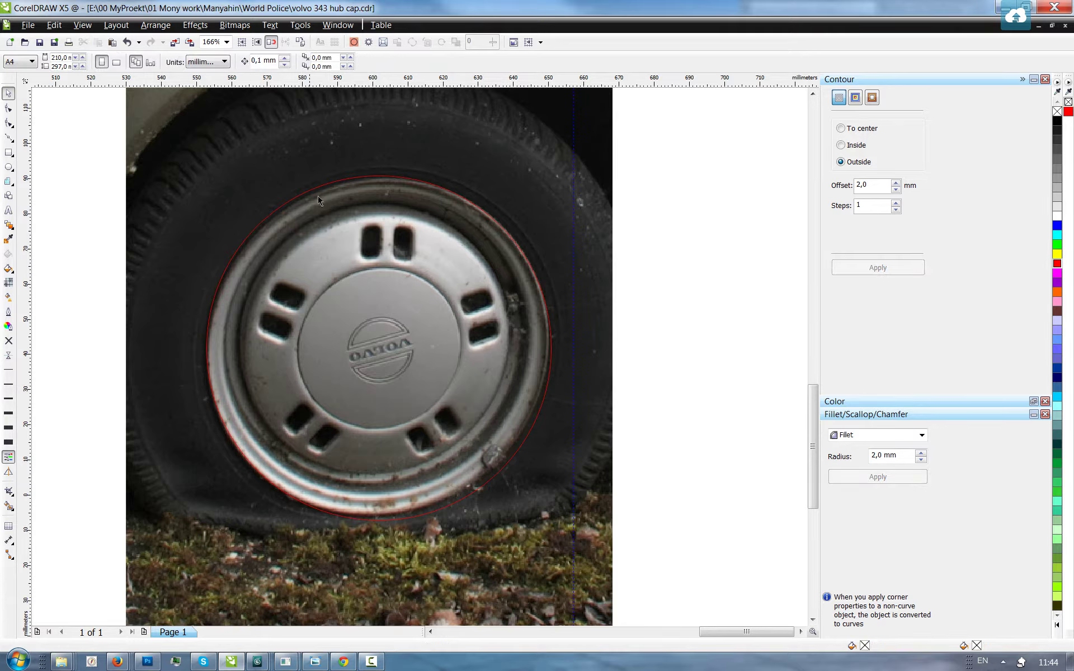
click(351, 180)
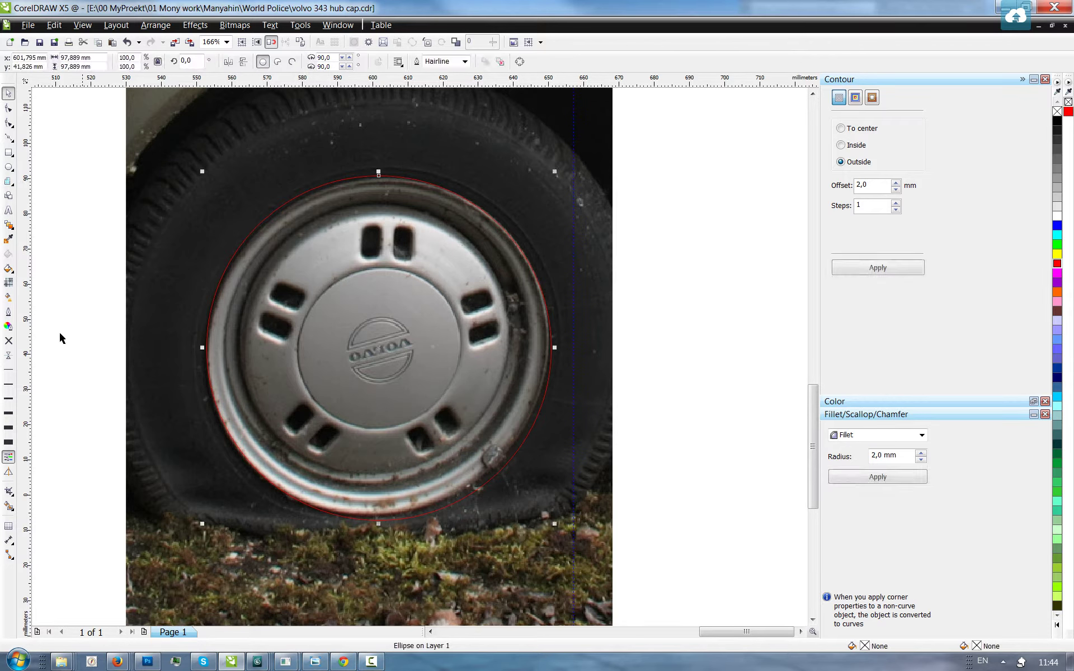
click(9, 398)
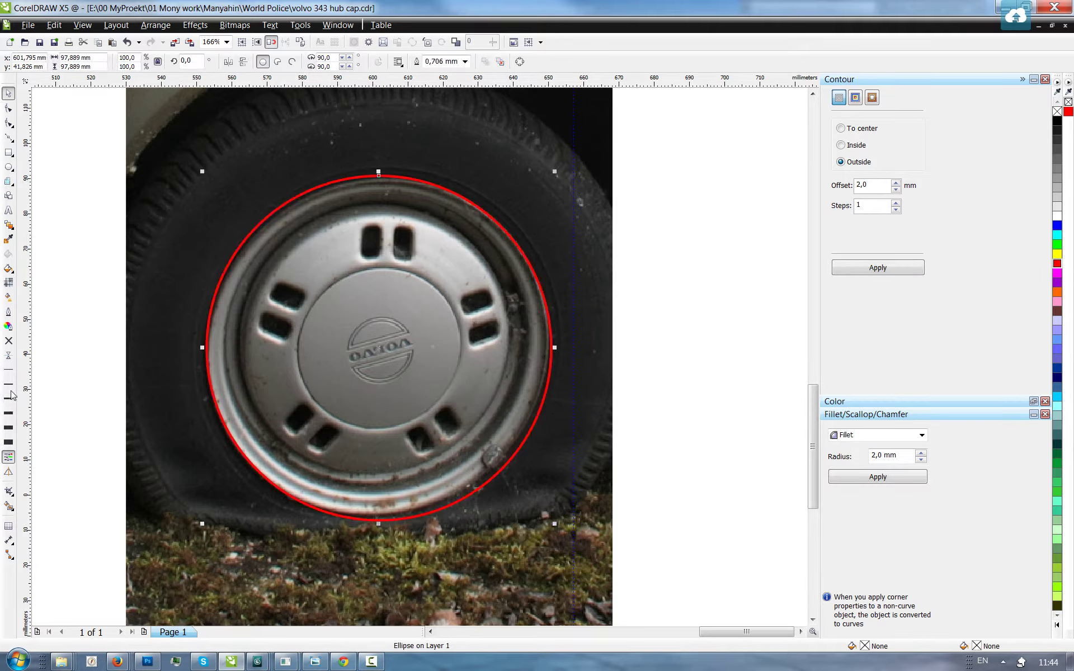
click(12, 391)
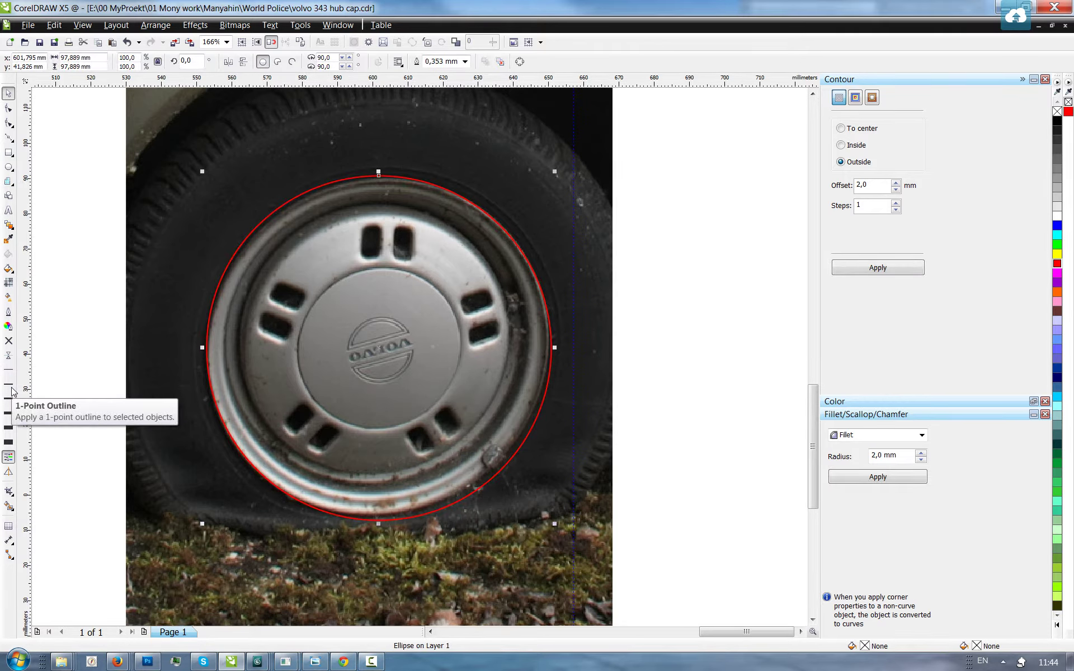
- Make a red 1-point outline the default for new graphic objects
click(70, 338)
click(11, 391)
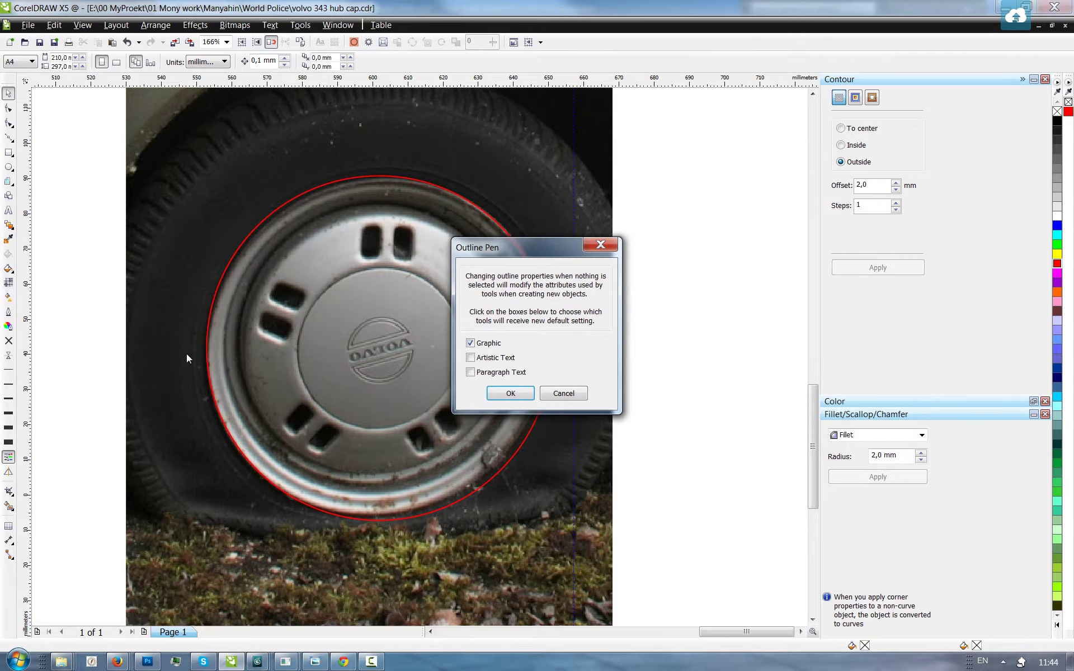
click(495, 373)
click(510, 393)
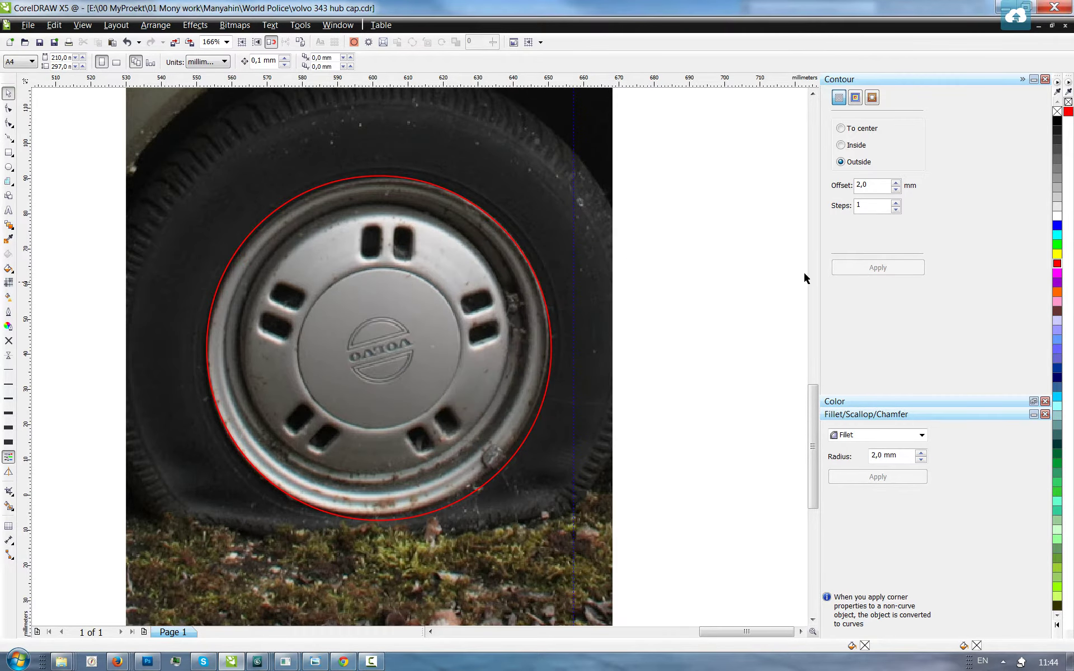
right_click(1057, 264)
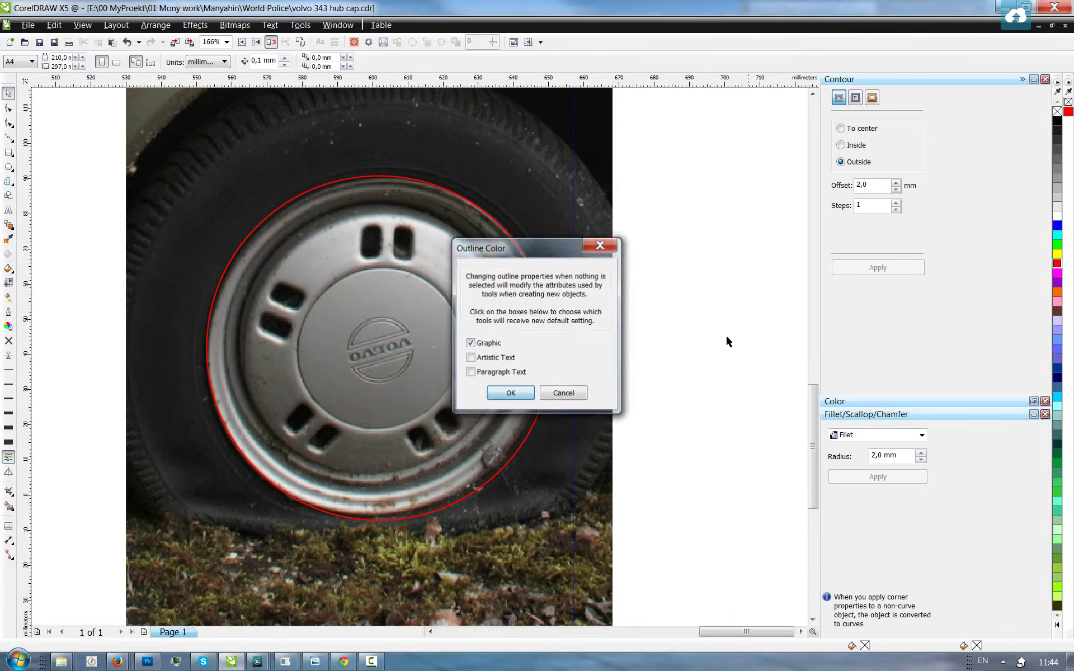
click(510, 394)
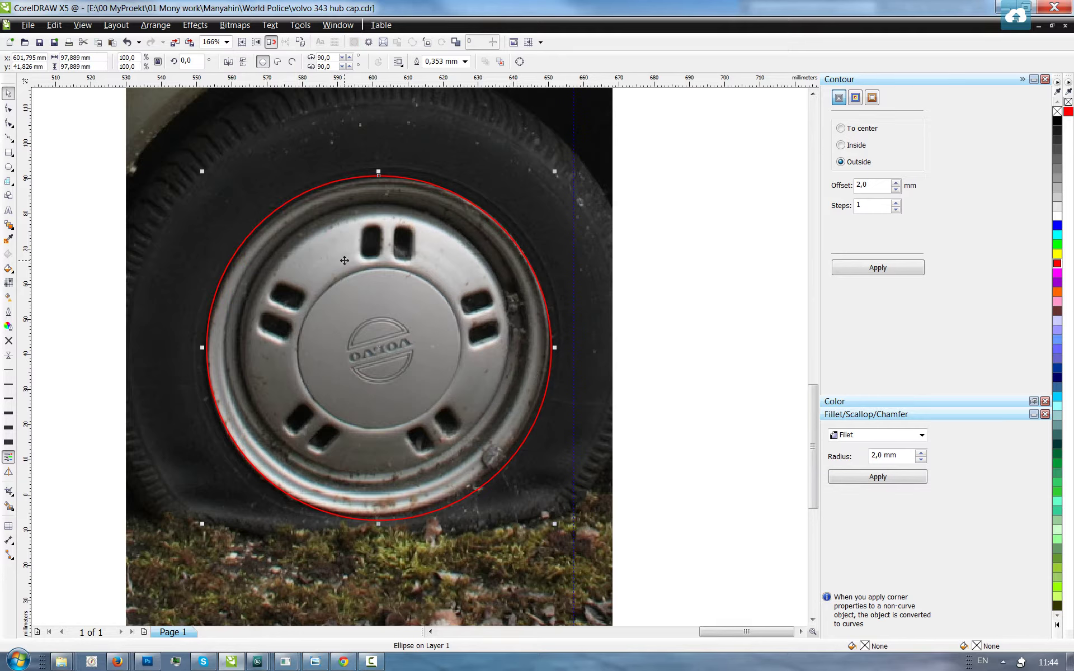
click(658, 309)
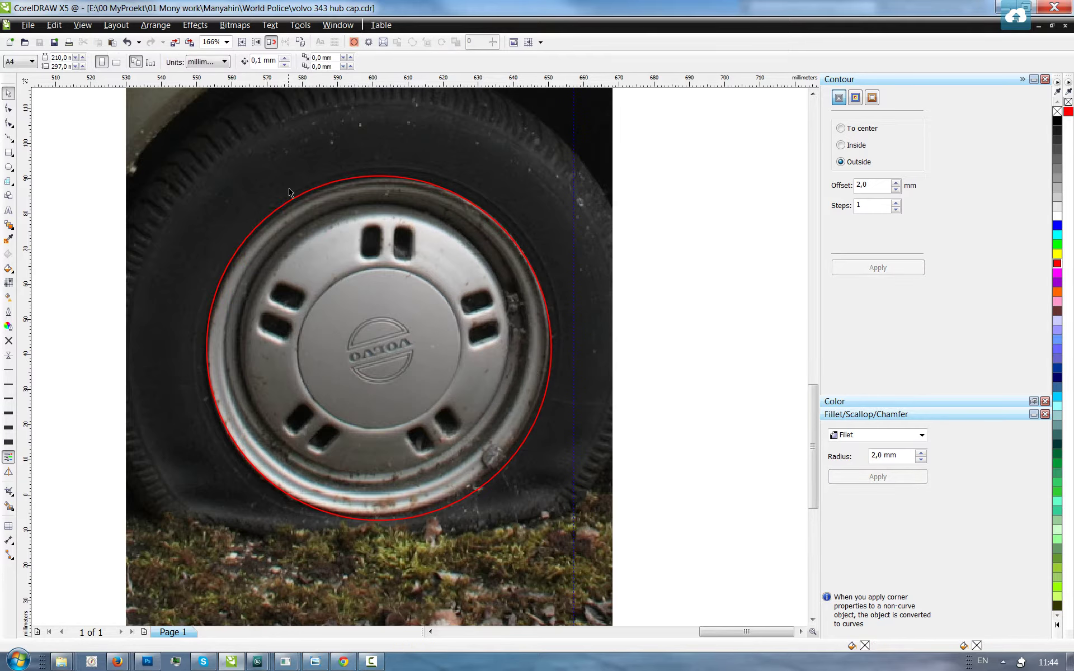
- Unlock the wheel photo so that it can be transformed
scroll(422, 234, down, 3)
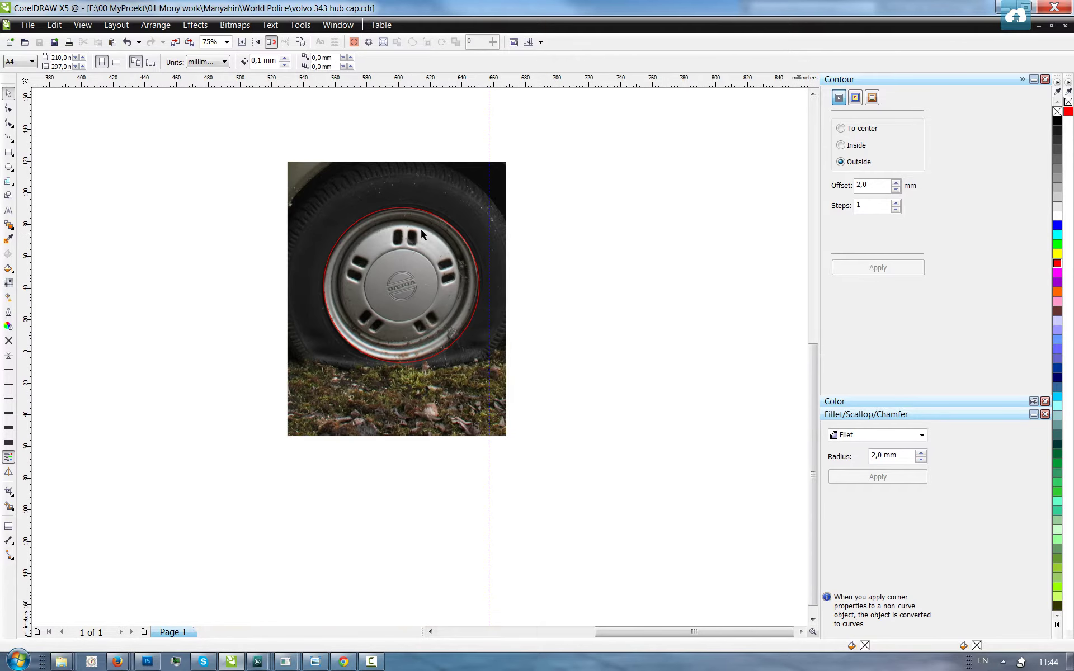
right_click(442, 176)
click(448, 170)
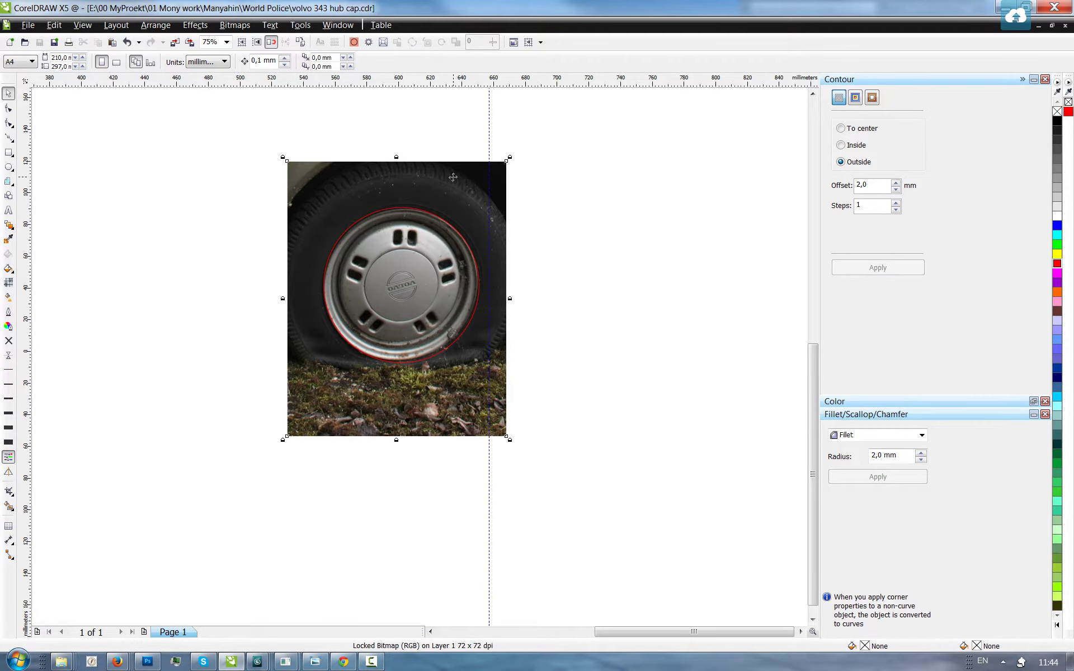
right_click(454, 177)
click(470, 187)
scroll(474, 193, up, 3)
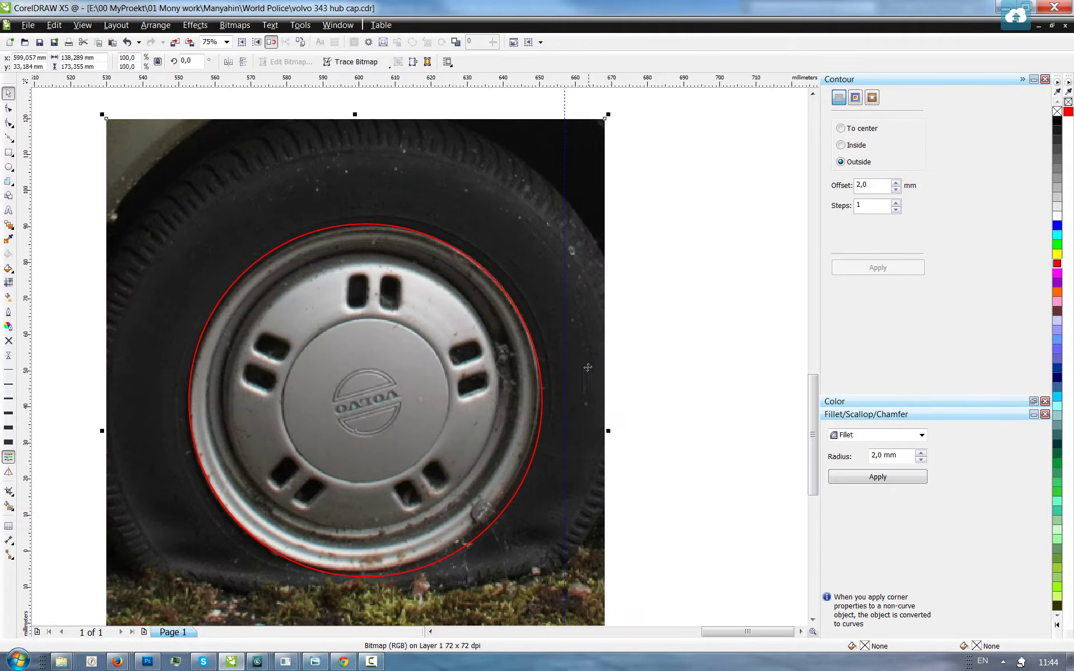
- Move the wheel photo's rotation centre to the hub centre and place a vertical guideline through the centre of the rim circle
click(476, 162)
scroll(434, 291, down, 3)
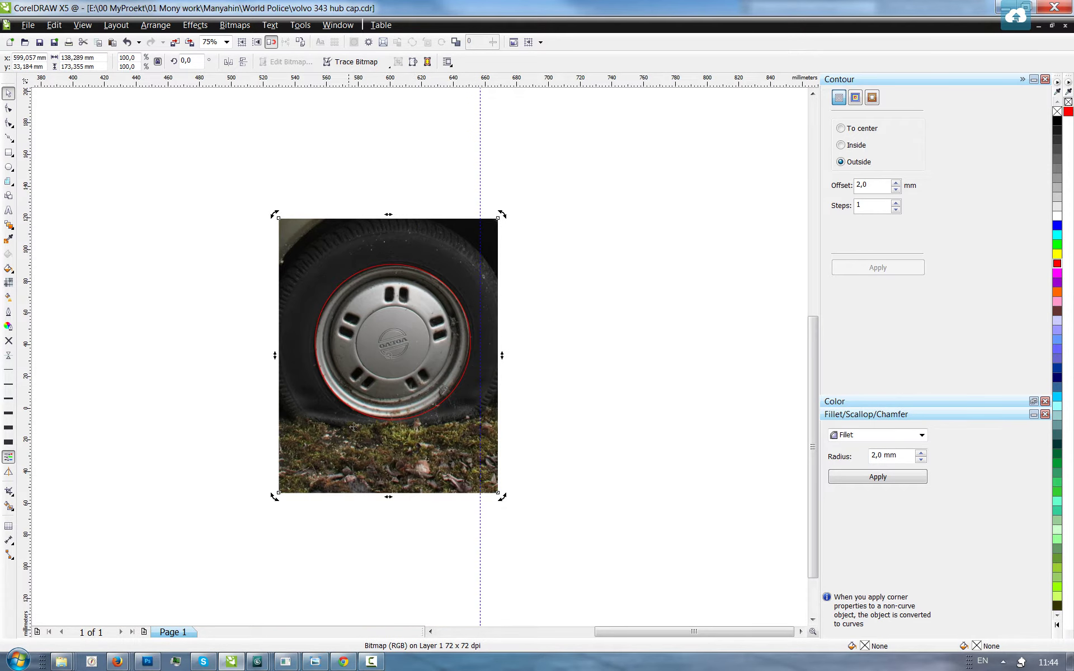
scroll(381, 351, up, 2)
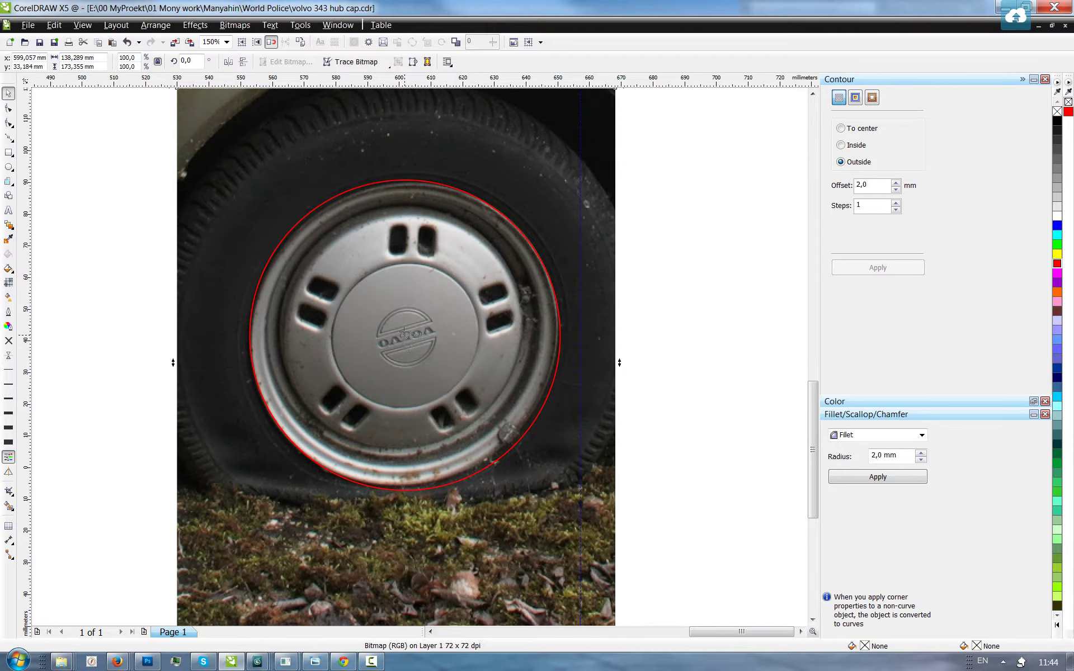
scroll(475, 364, down, 2)
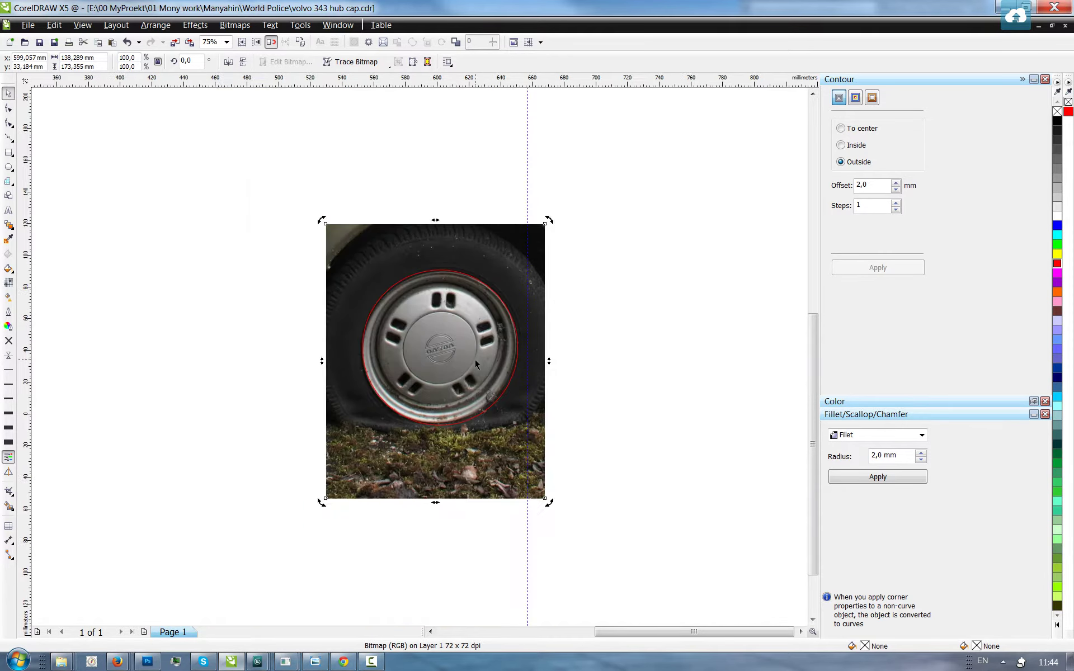
drag(270, 218, 635, 520)
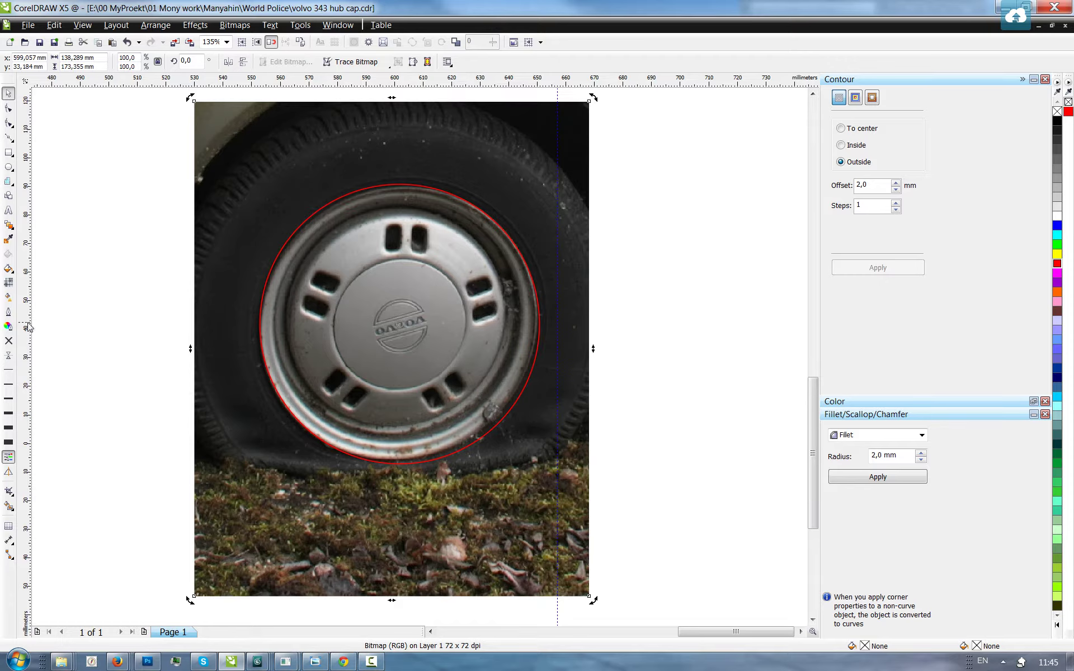
drag(403, 185, 402, 184)
- Rotate the wheel photo about the hub centre to 145,4°, bringing a pair of slots astride the vertical guideline with the Volvo logo upright
drag(591, 599, 611, 601)
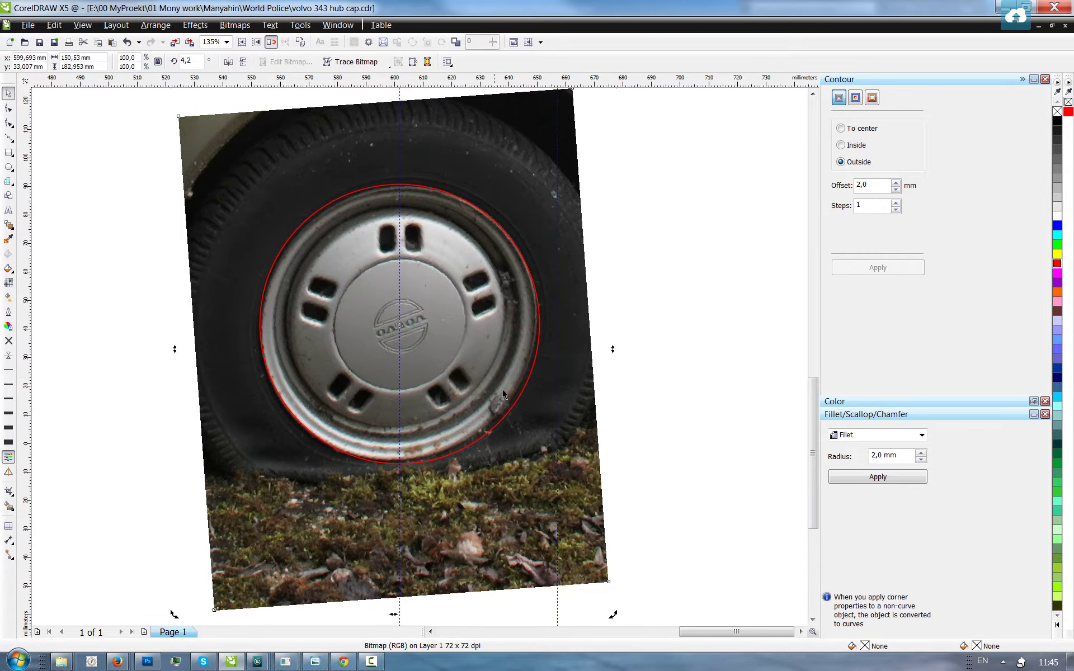
drag(613, 614, 431, 224)
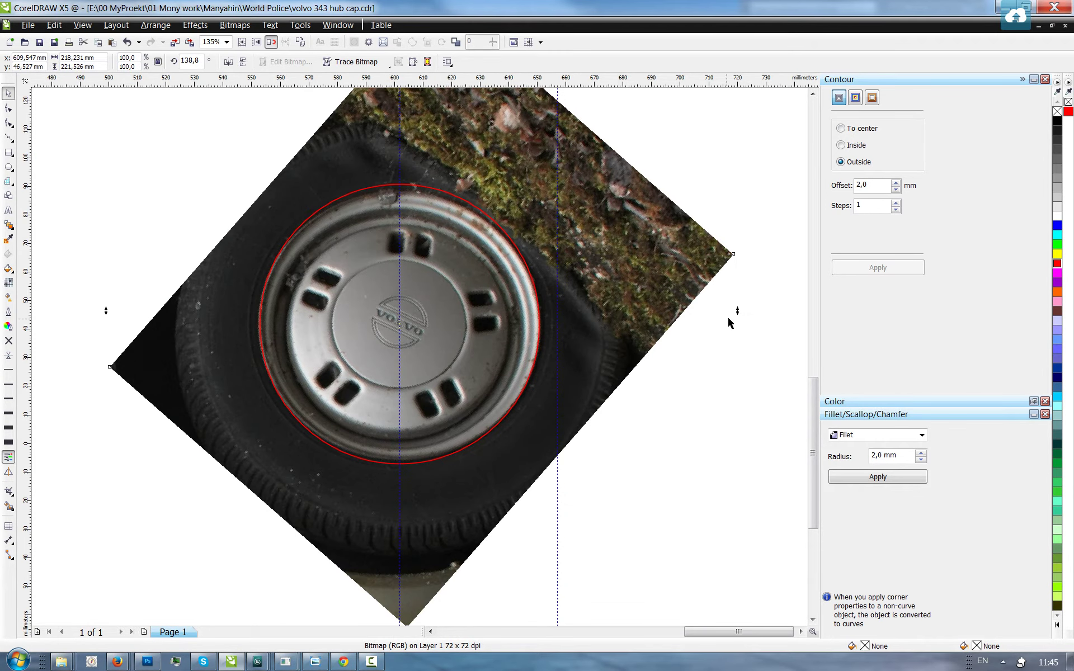
scroll(587, 426, down, 5)
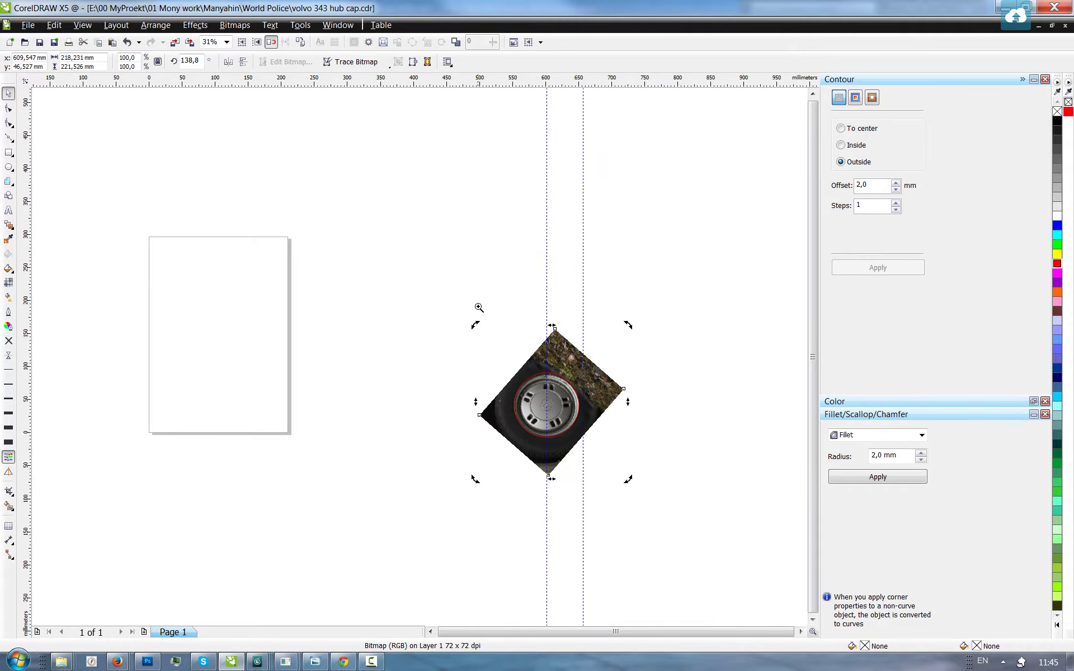
drag(479, 307, 661, 453)
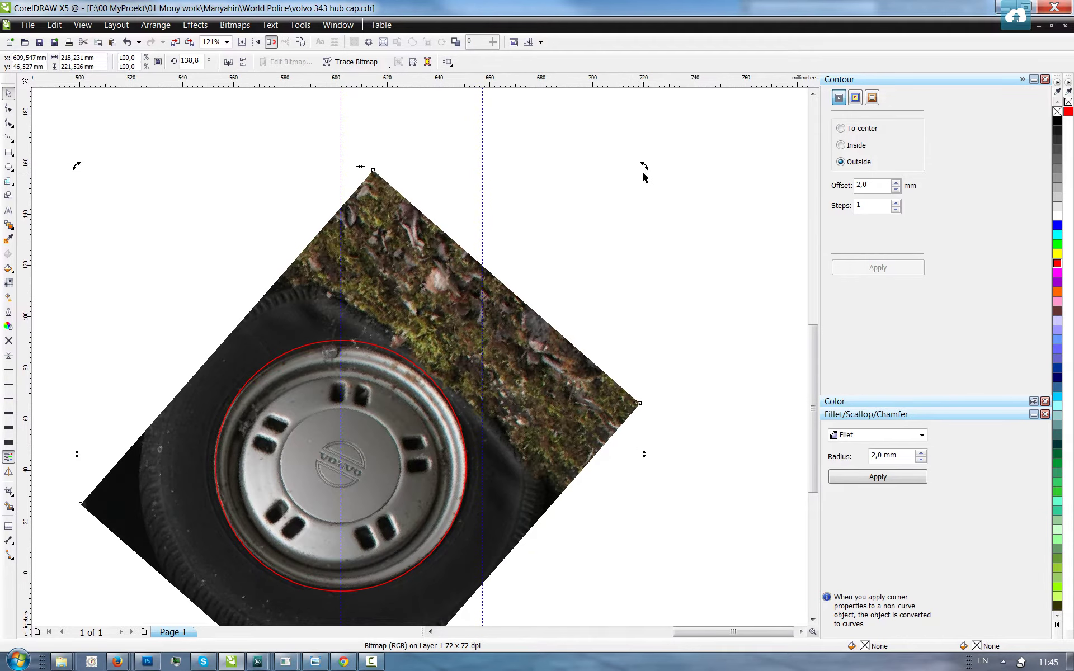
scroll(643, 178, down, 2)
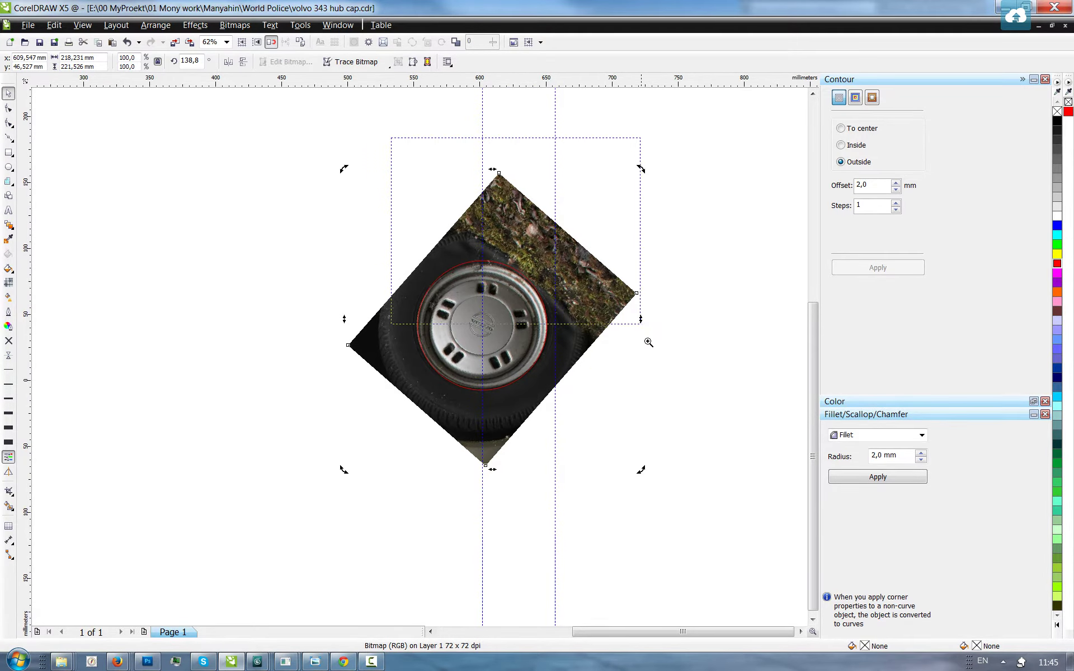
scroll(597, 310, up, 3)
drag(693, 169, 652, 165)
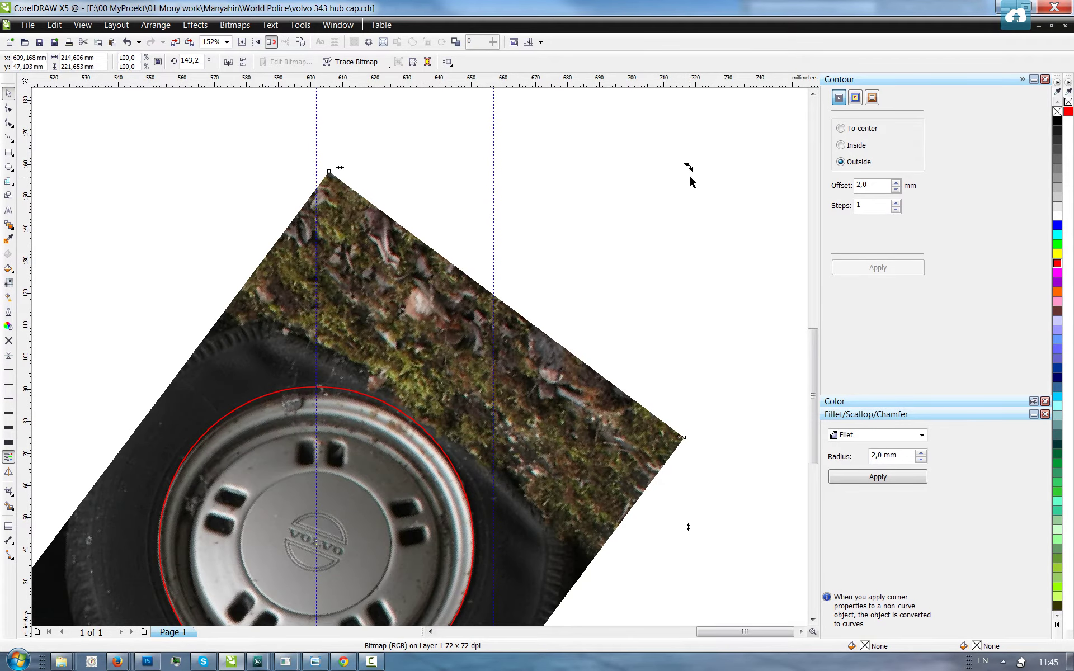
drag(688, 168, 681, 164)
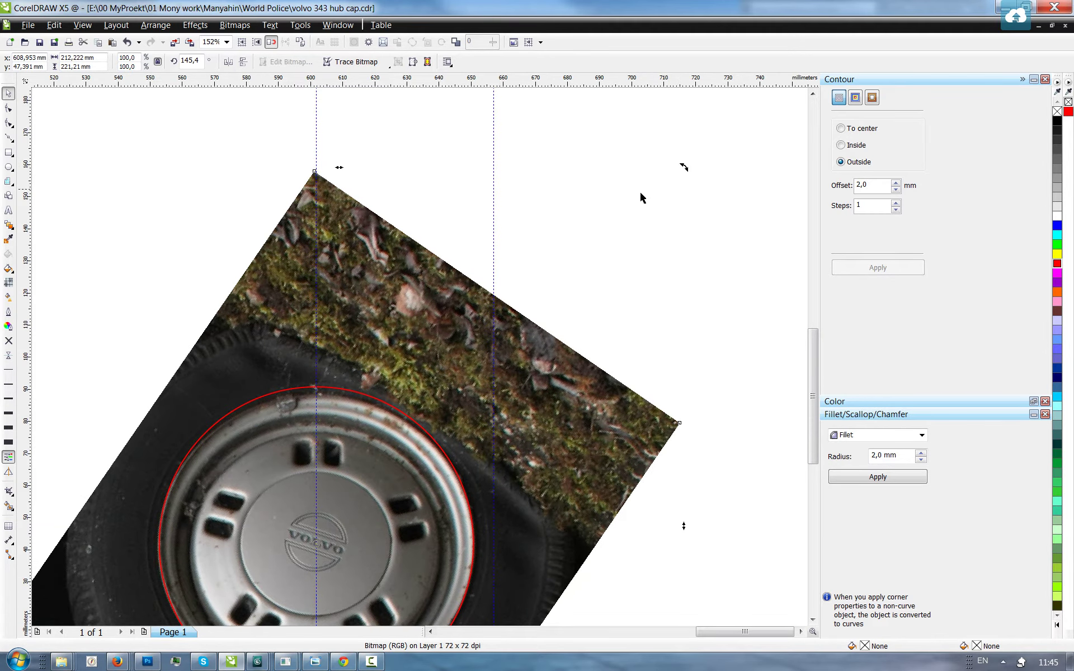
- Fine-tune the wheel photo's rotation to 146,0° so the upper pair of slots sits evenly about the guideline
scroll(295, 489, up, 5)
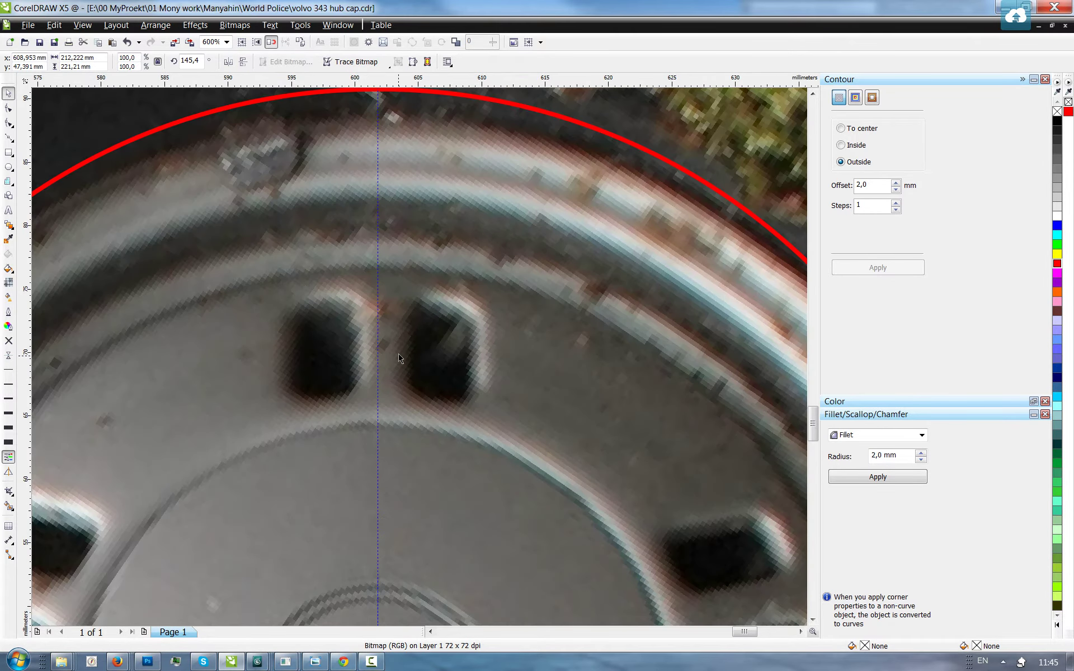
scroll(399, 358, down, 5)
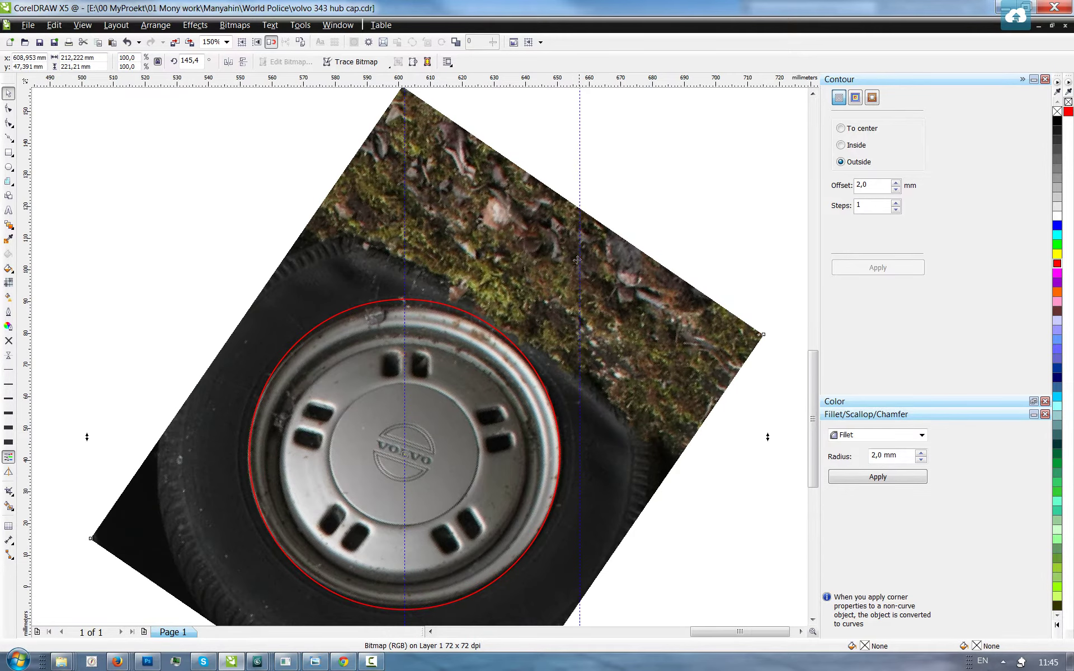
scroll(577, 260, down, 2)
drag(420, 115, 715, 362)
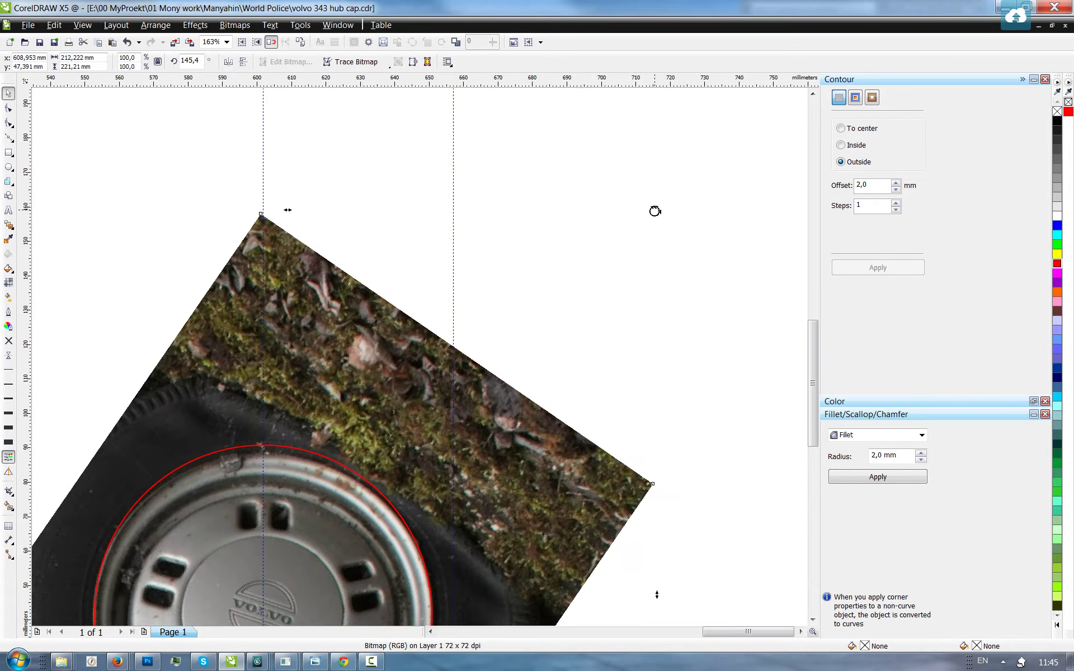
drag(655, 211, 654, 210)
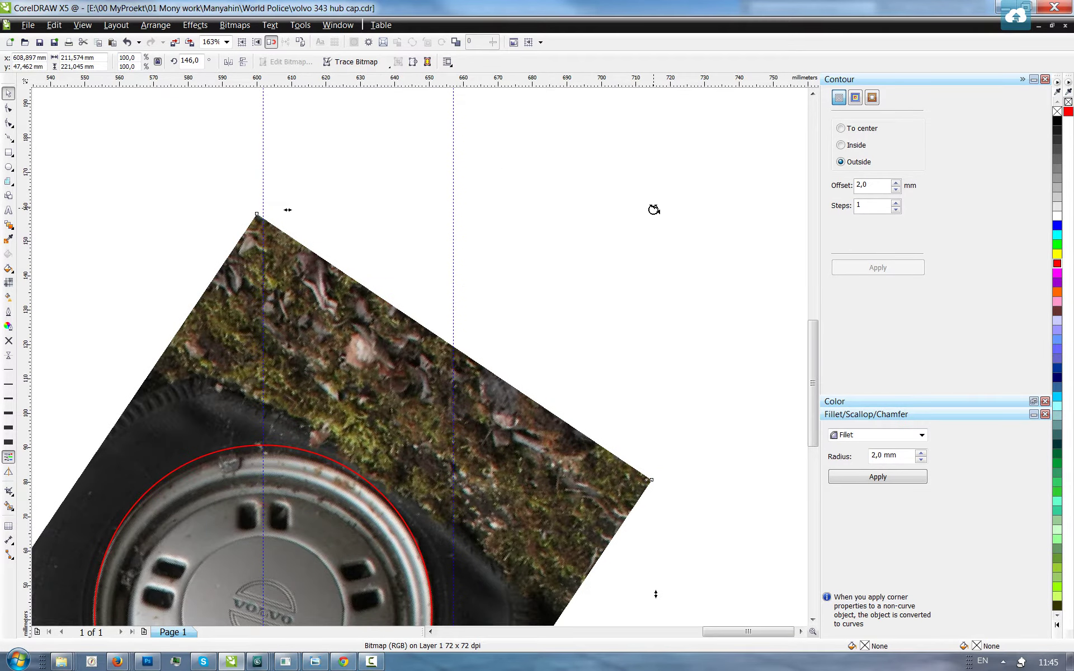
- Lock the rotated wheel photo in place
scroll(654, 210, down, 5)
drag(367, 244, 667, 498)
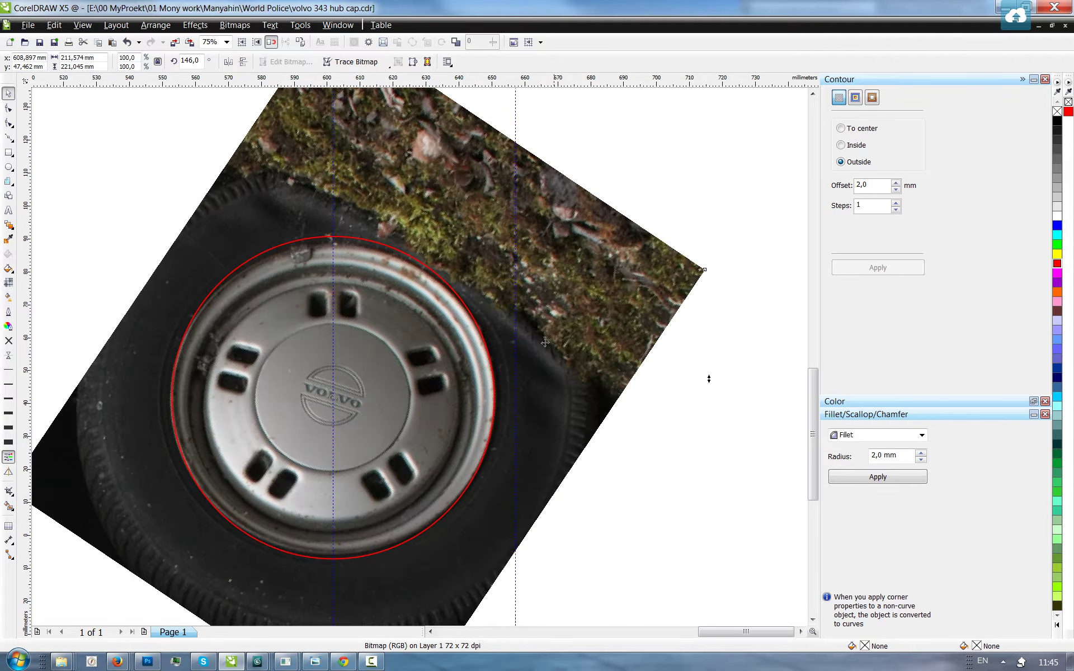
right_click(572, 222)
click(711, 401)
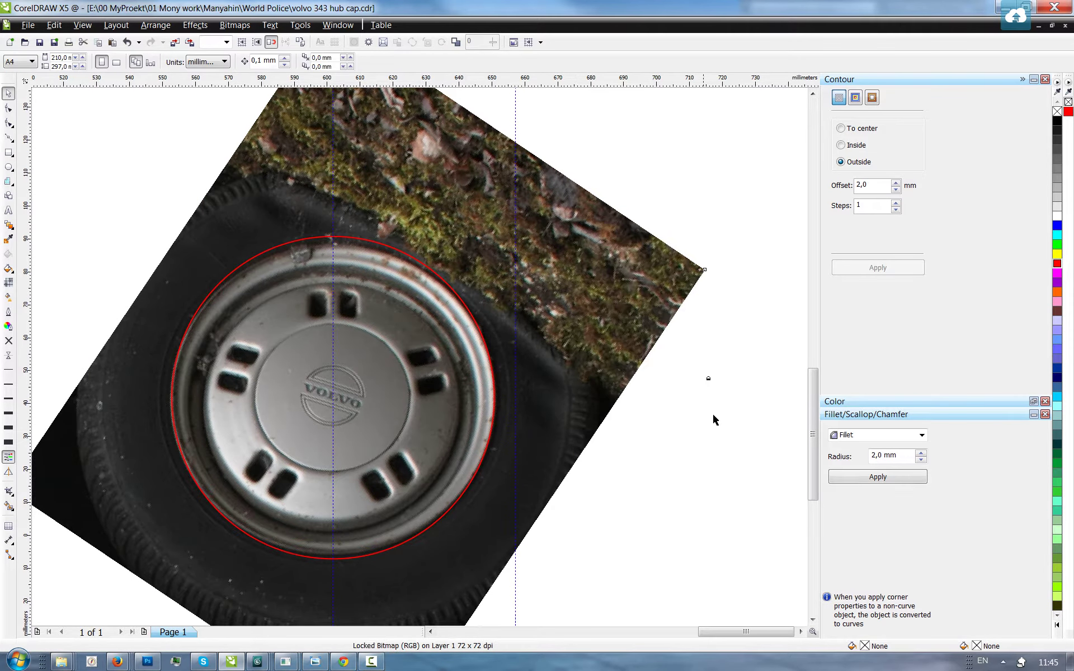
- Move the rim circle down about 0,4 mm to fit the rim's outer edge
click(446, 283)
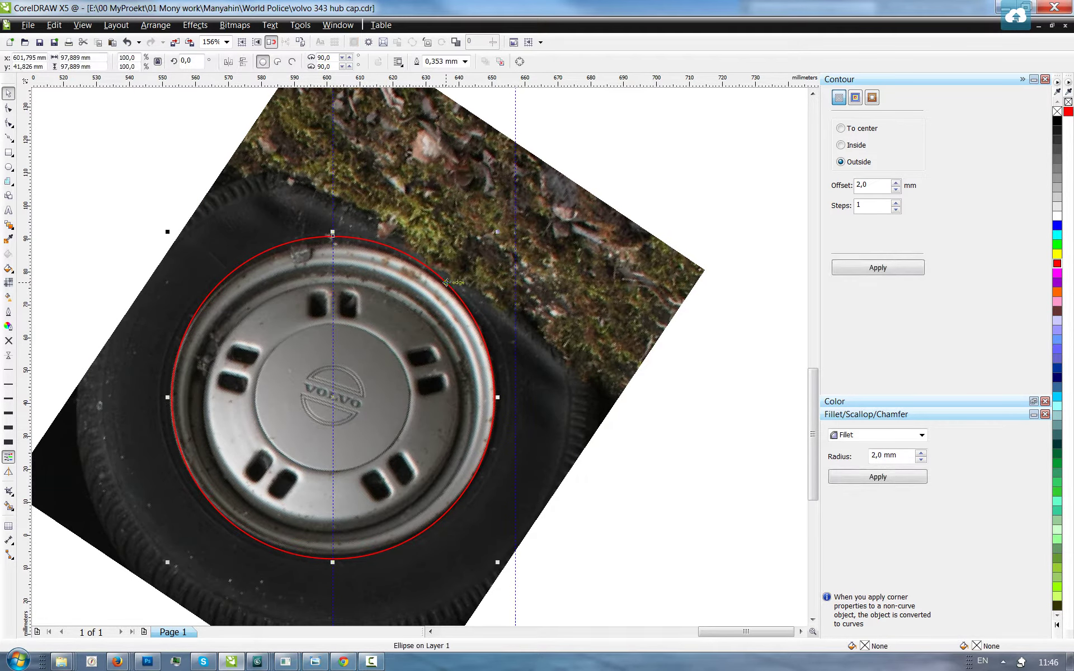
drag(446, 282, 447, 284)
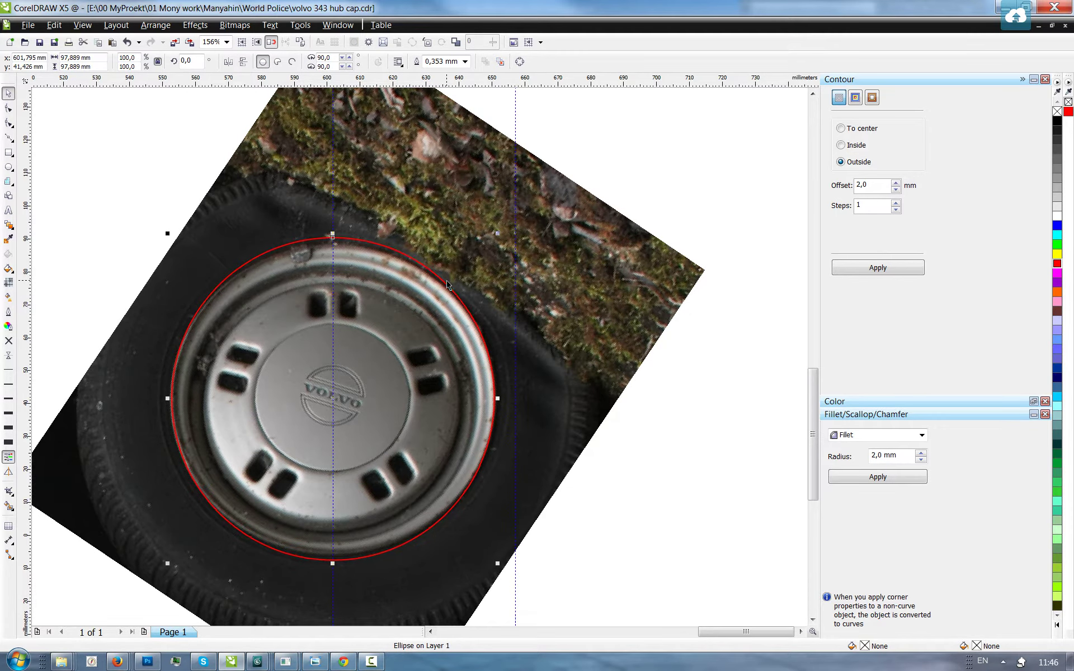
key(z)
drag(146, 218, 530, 581)
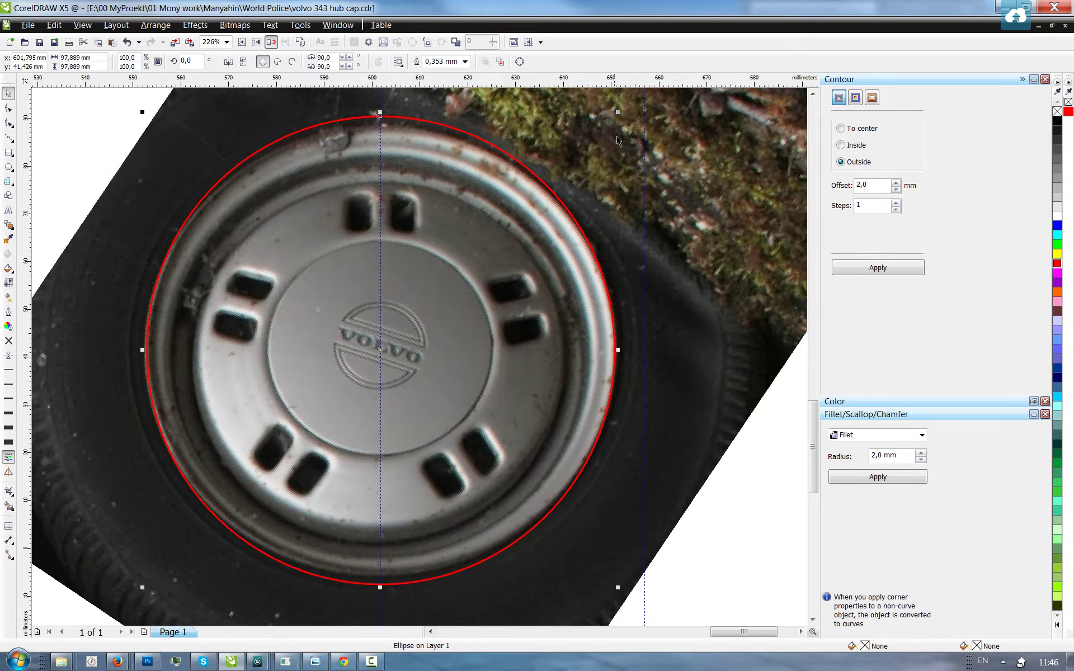
- Make progressively smaller concentric copies of the rim circle along the wheel's rings, from about 87,3 mm down to about 19,2 mm around the Volvo logo
drag(618, 111, 594, 122)
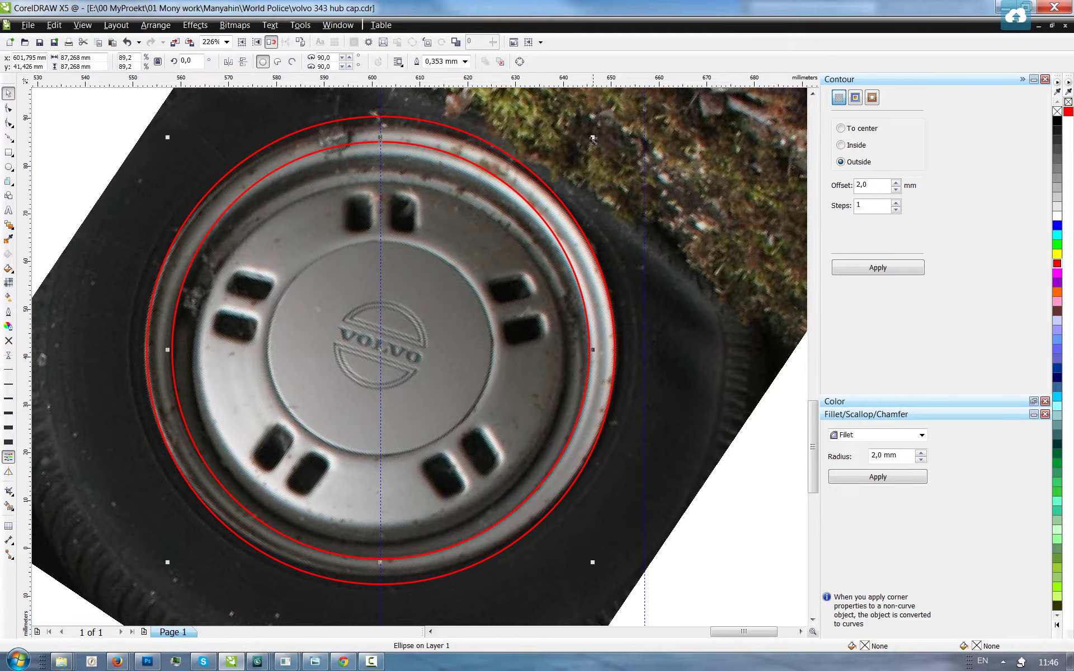
drag(593, 137, 573, 152)
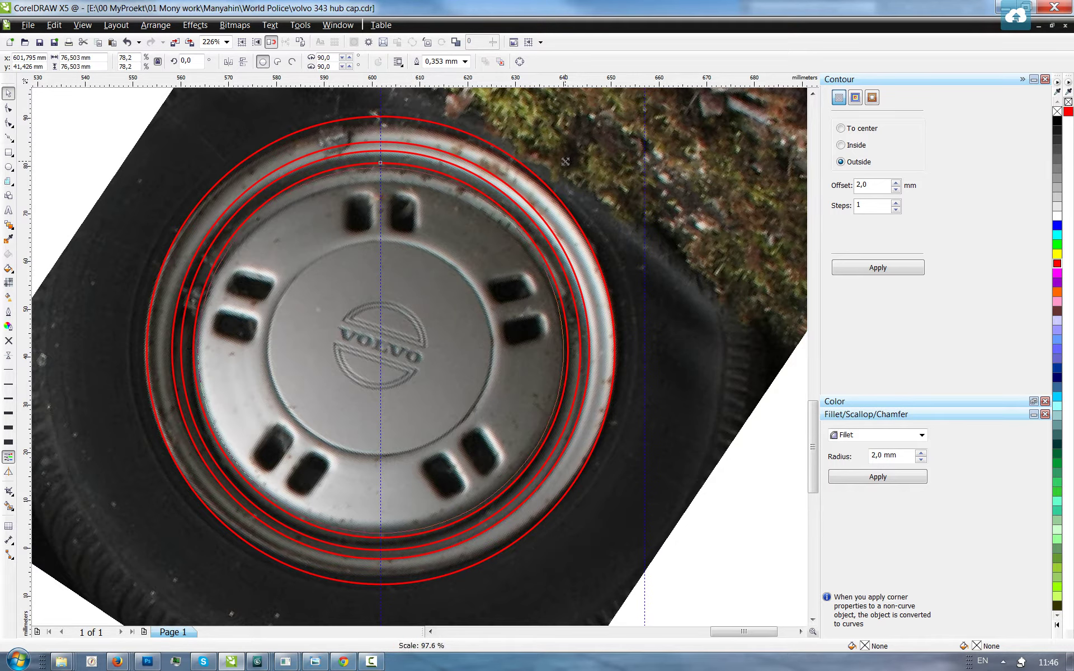
drag(571, 158, 497, 192)
drag(498, 233, 434, 268)
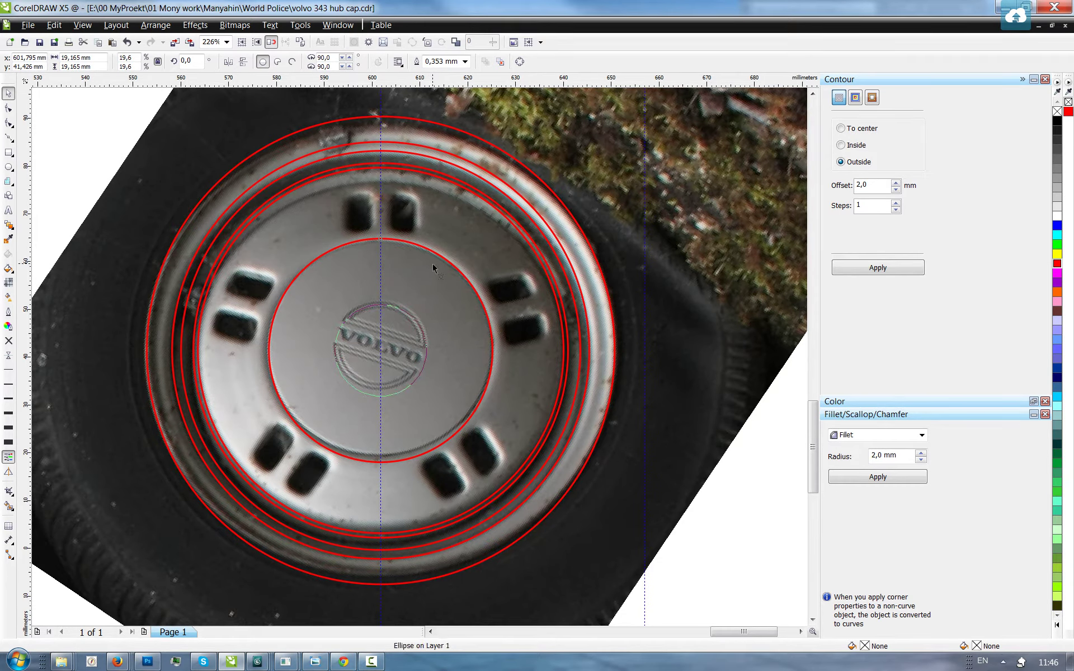
- Unlock the wheel photo and move it down about 1,1 mm so the hub and logo fit the traced circles
scroll(415, 359, up, 3)
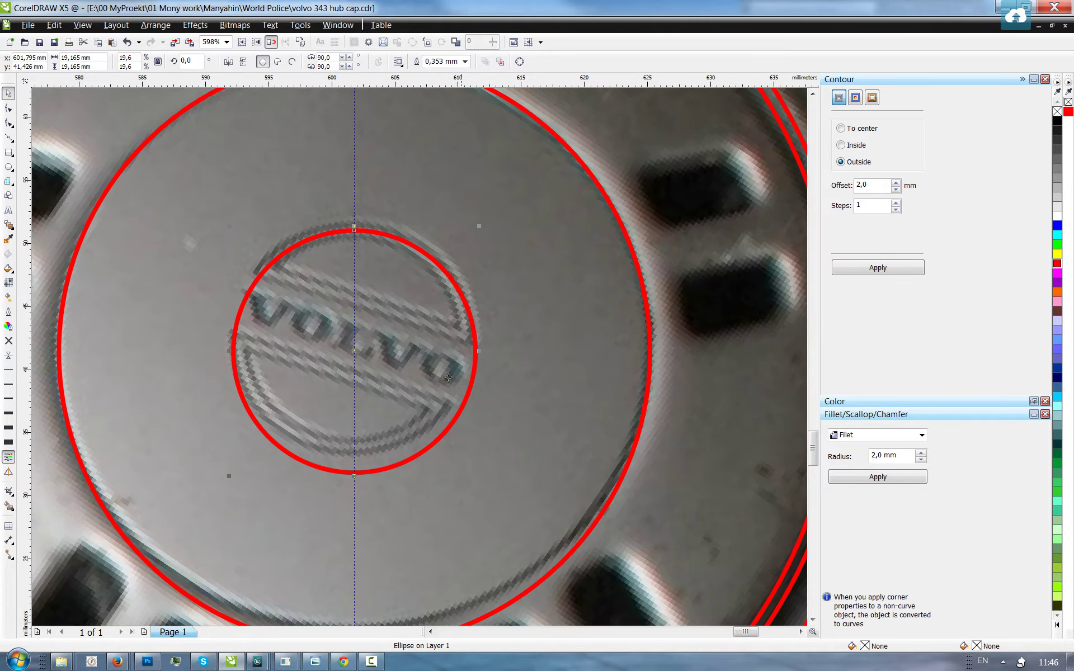
scroll(359, 292, down, 5)
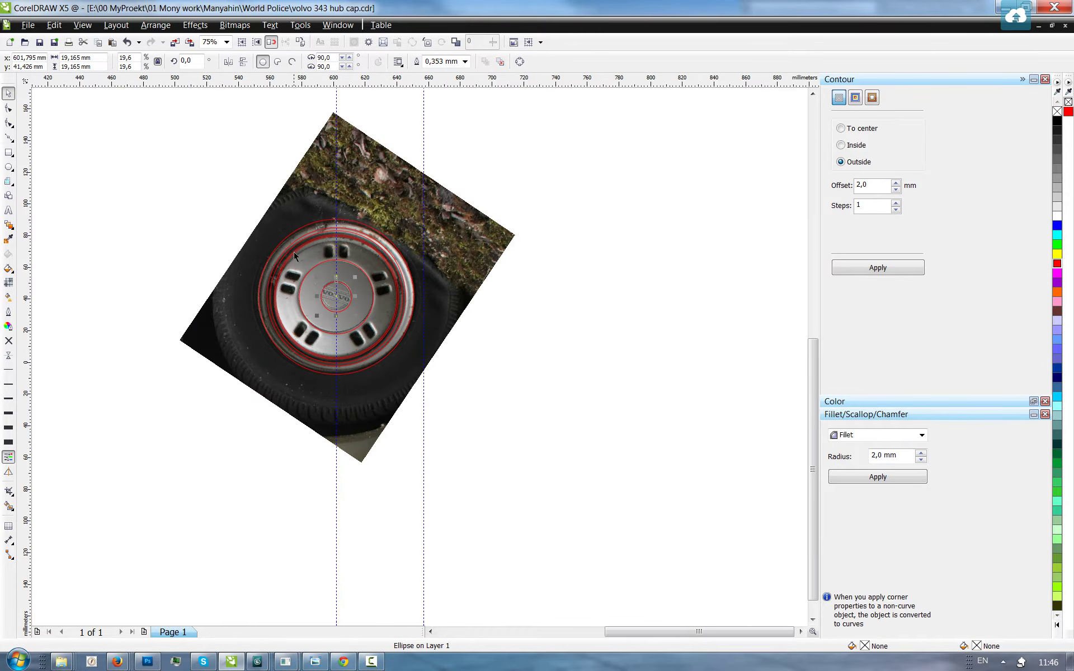
scroll(293, 251, up, 2)
right_click(331, 151)
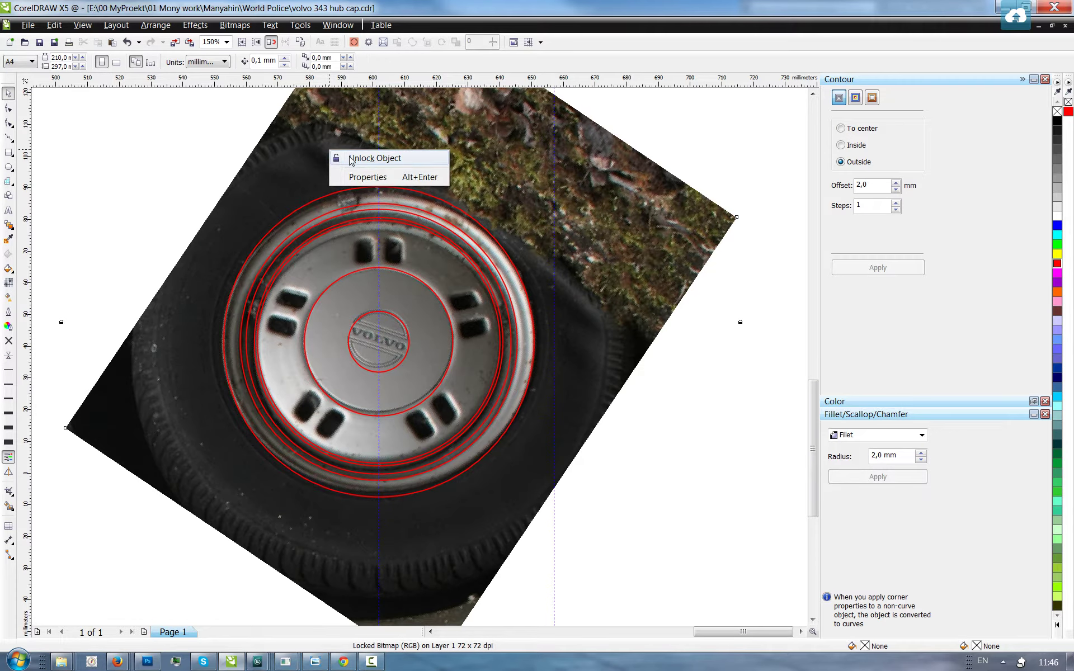
click(352, 159)
scroll(328, 340, up, 2)
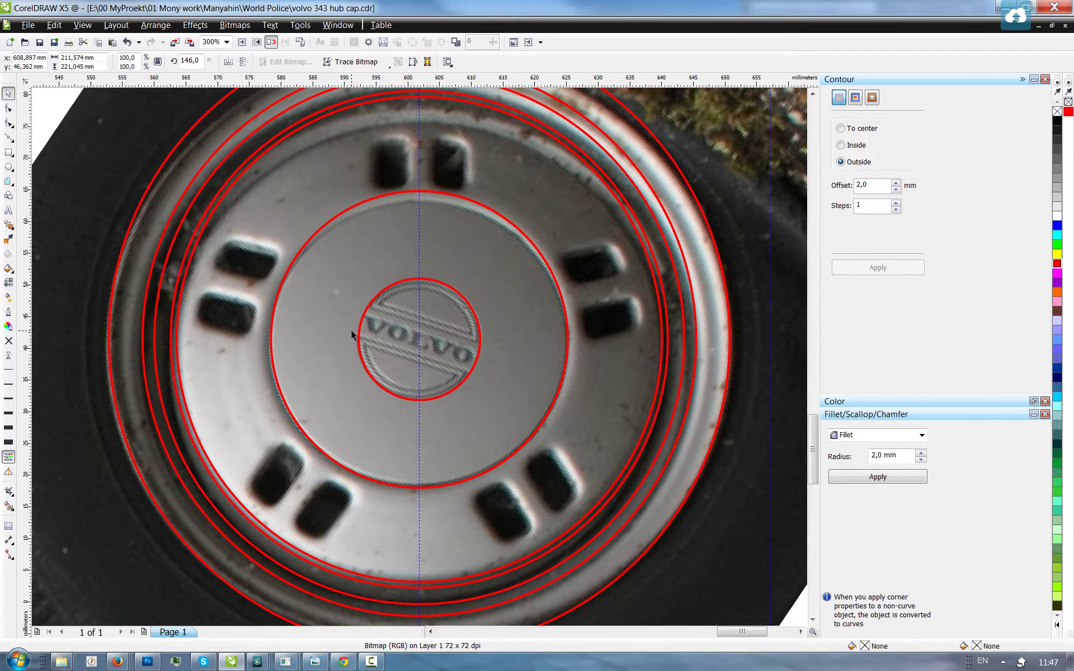
scroll(351, 330, down, 2)
right_click(673, 284)
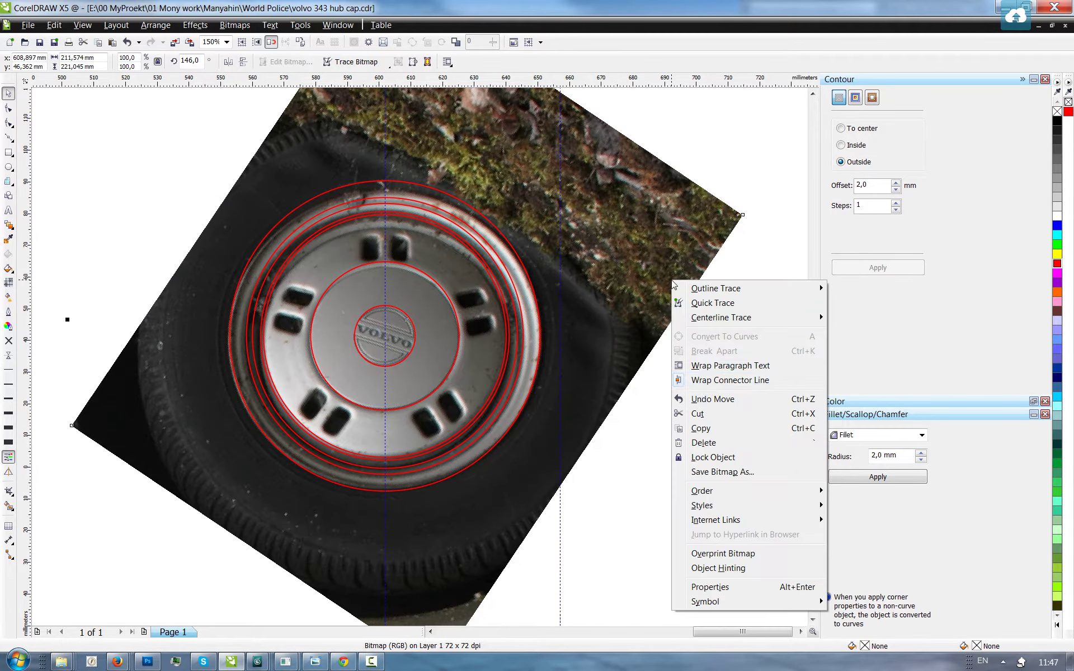
click(600, 482)
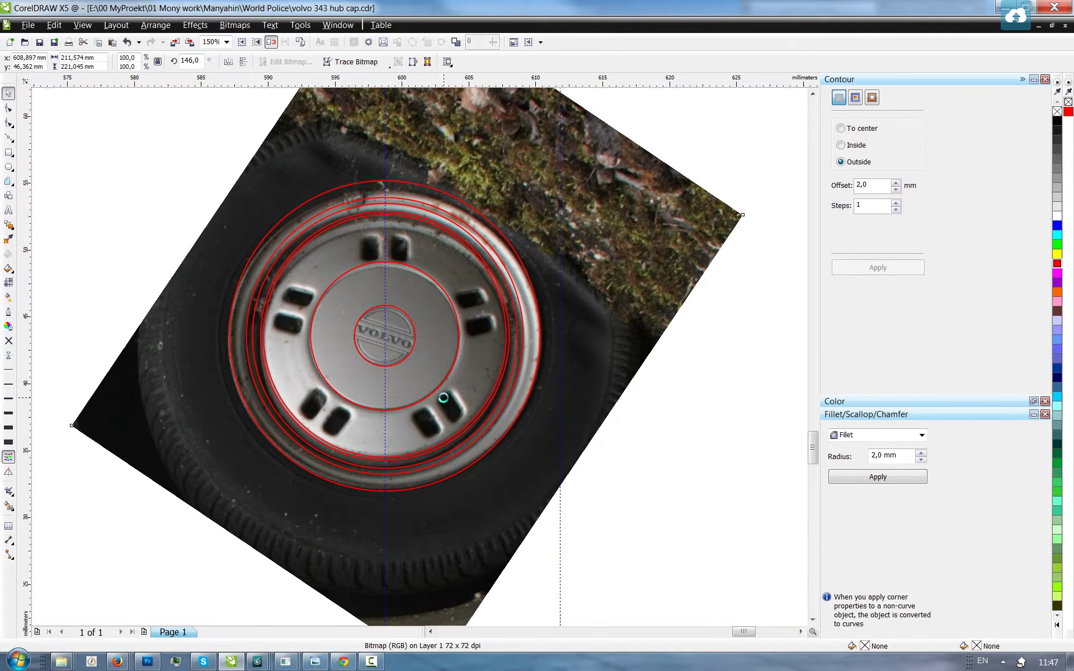
- Make a smaller concentric copy of the circle around the Volvo logo, about 16,9 mm across, along the emblem's inner ring
scroll(373, 327, up, 4)
click(522, 277)
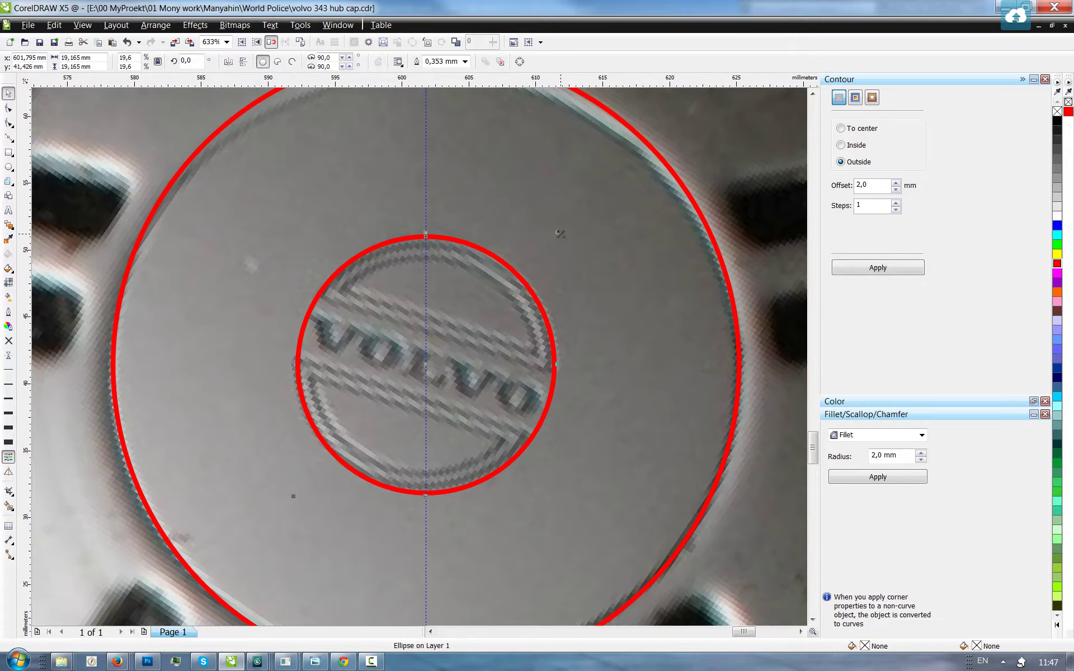
drag(560, 235, 545, 236)
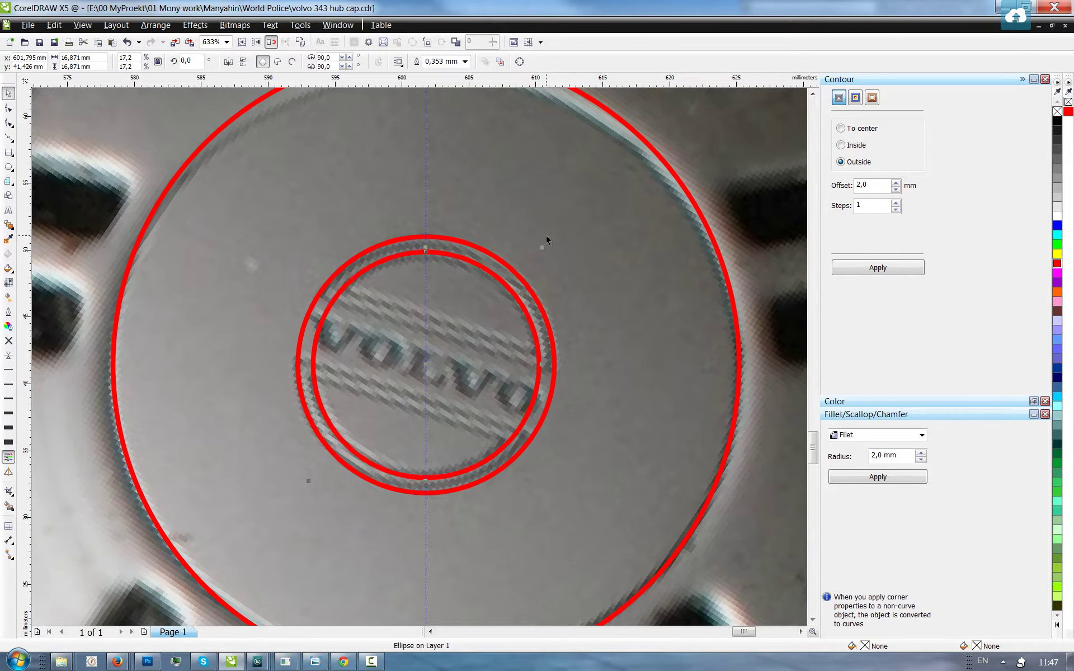
scroll(546, 236, down, 5)
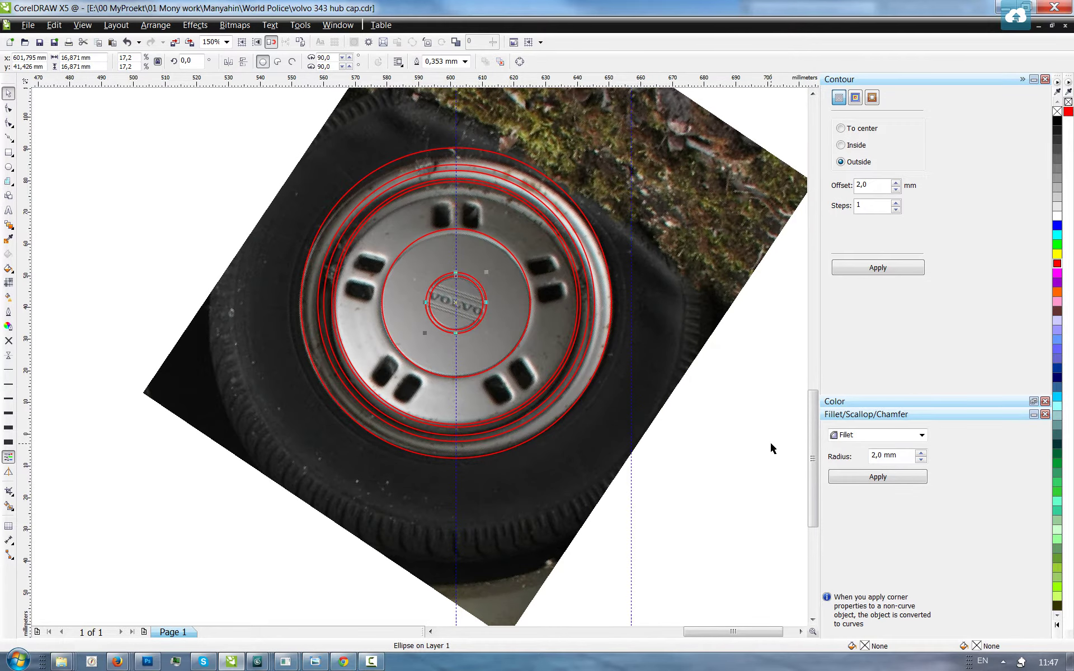
key(Escape)
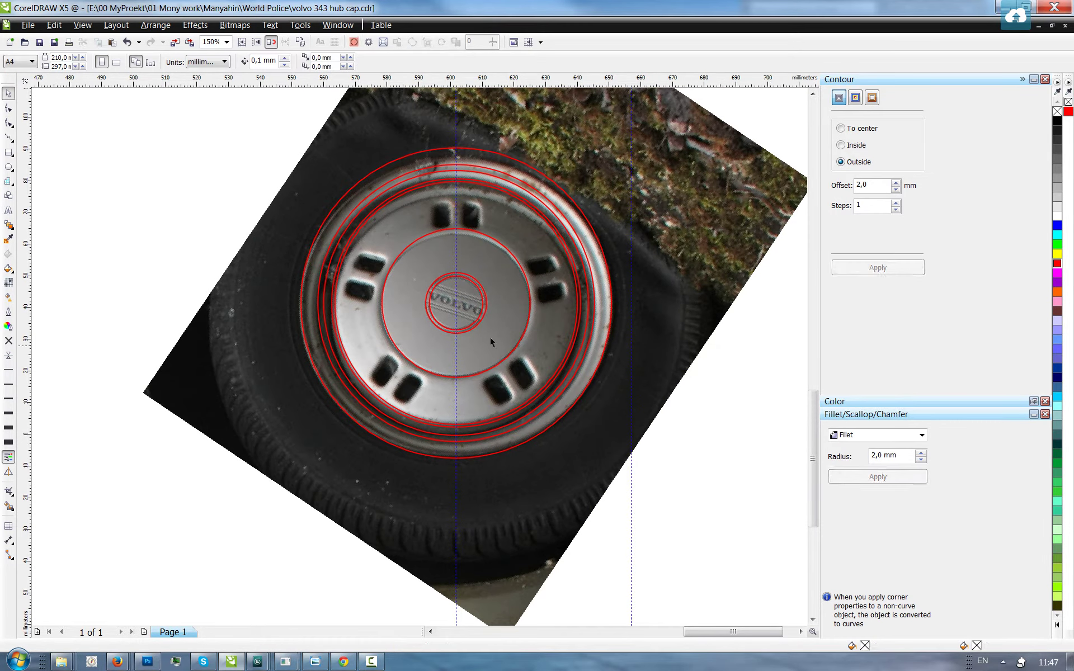
- Lock the wheel photo in place
scroll(585, 411, down, 2)
click(585, 411)
scroll(678, 424, up, 2)
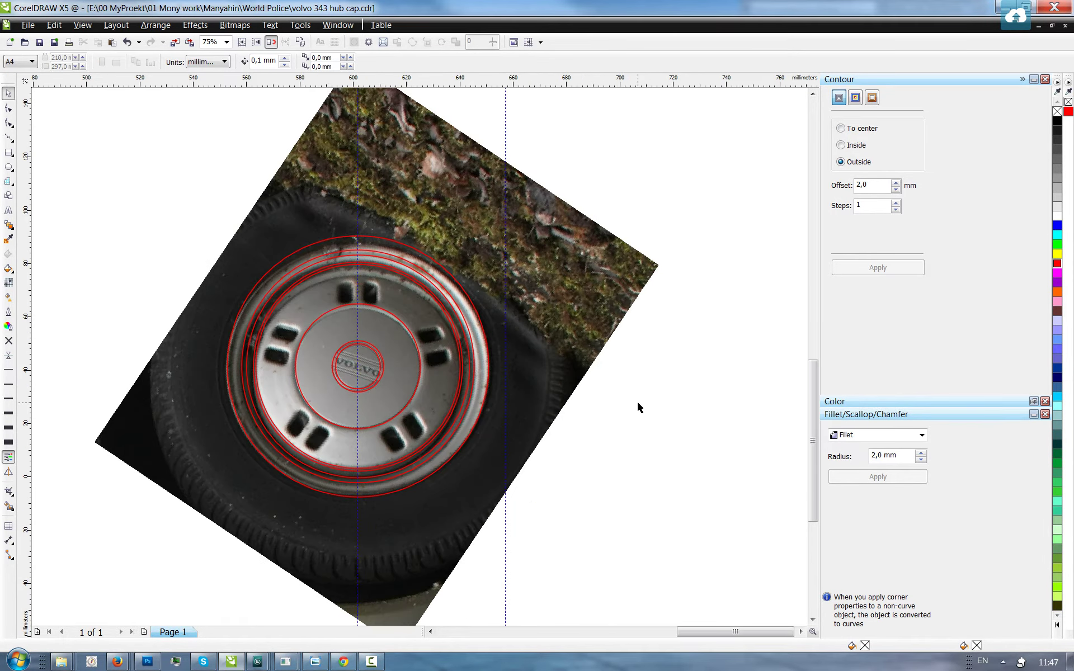
right_click(621, 288)
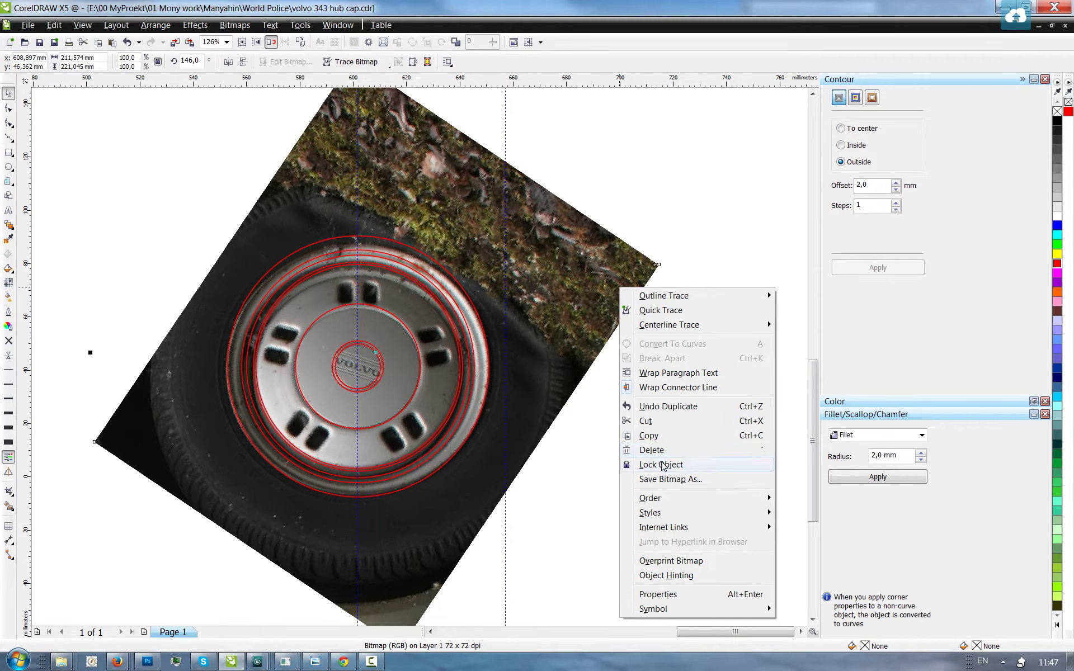
click(574, 345)
scroll(582, 325, down, 2)
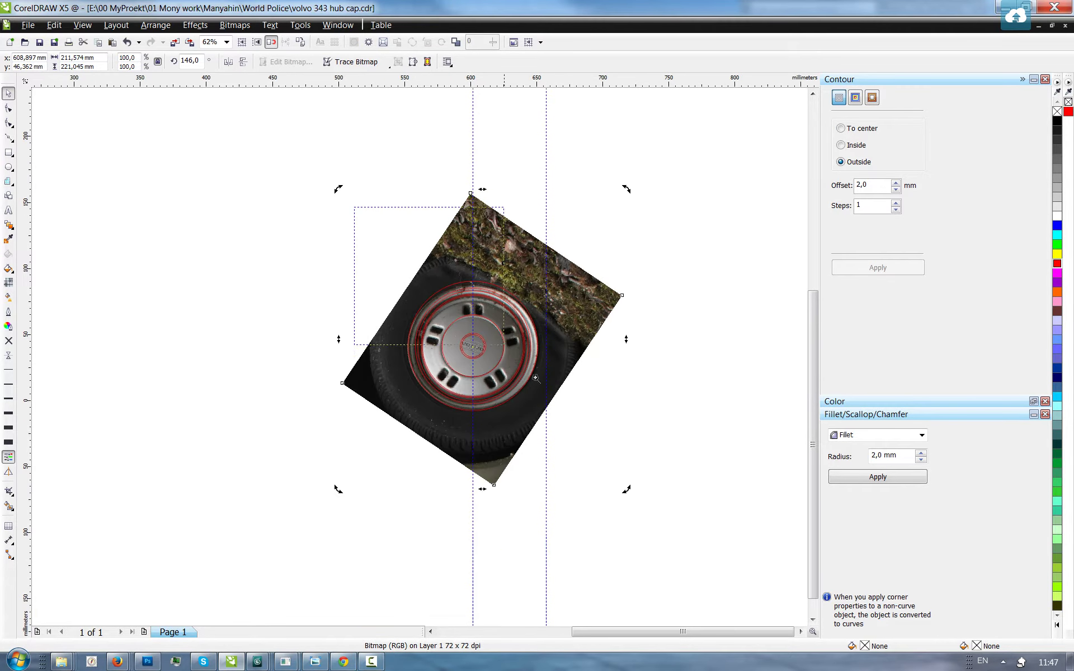
scroll(570, 349, up, 2)
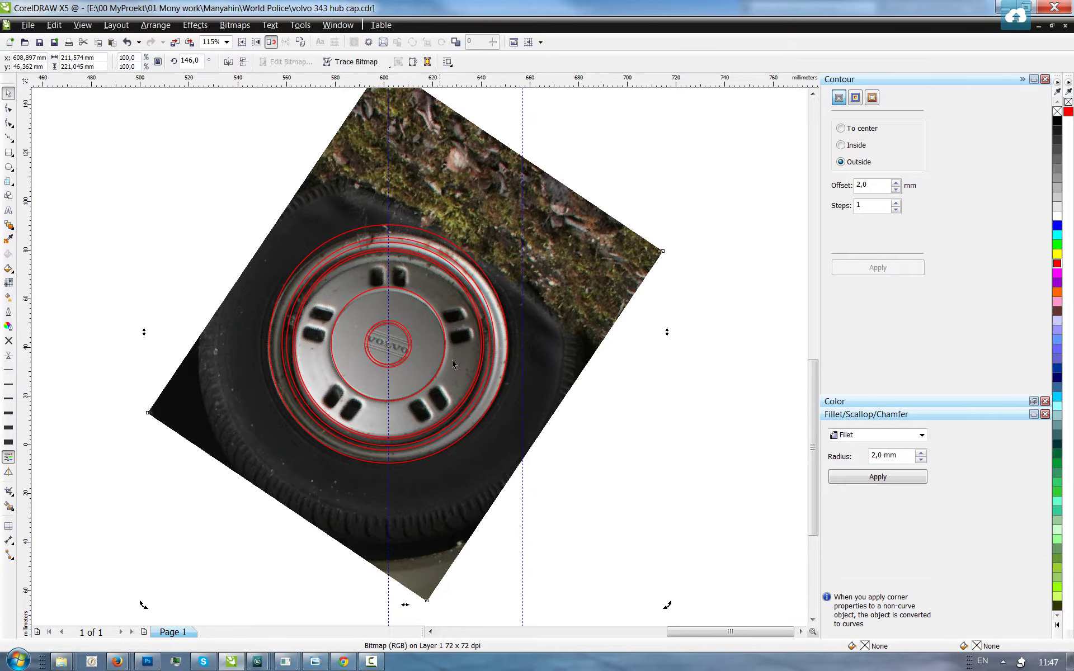
right_click(617, 282)
click(643, 463)
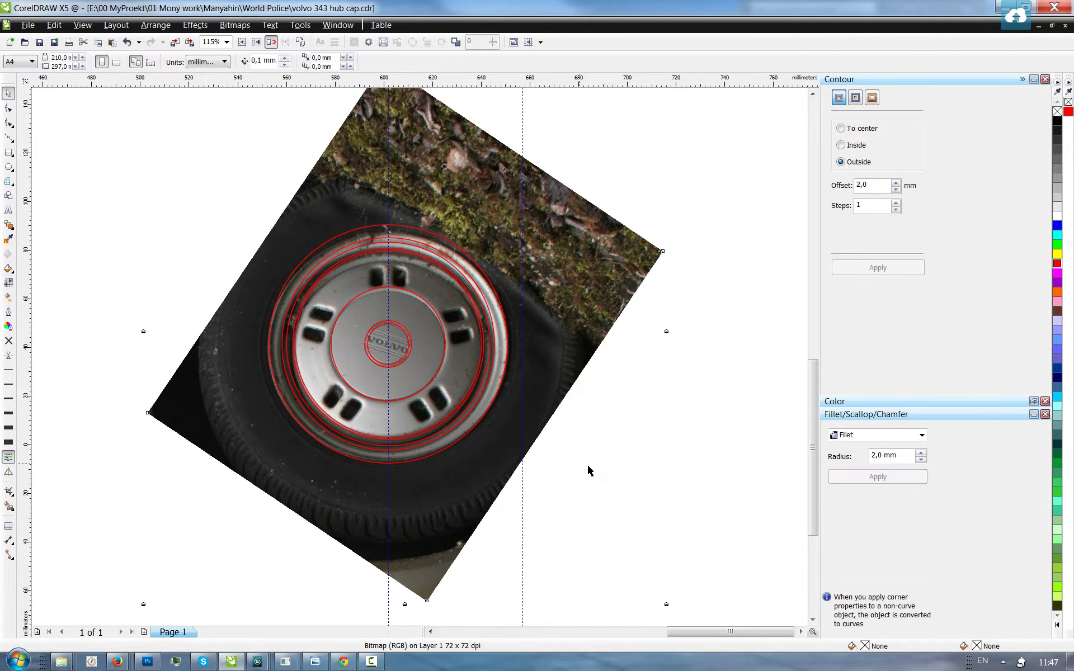
- Draw a rectangle about 5,8 mm wide and 10,6 mm high over the left slot of the hub cap's top pair
key(z)
drag(247, 201, 515, 347)
drag(287, 193, 511, 390)
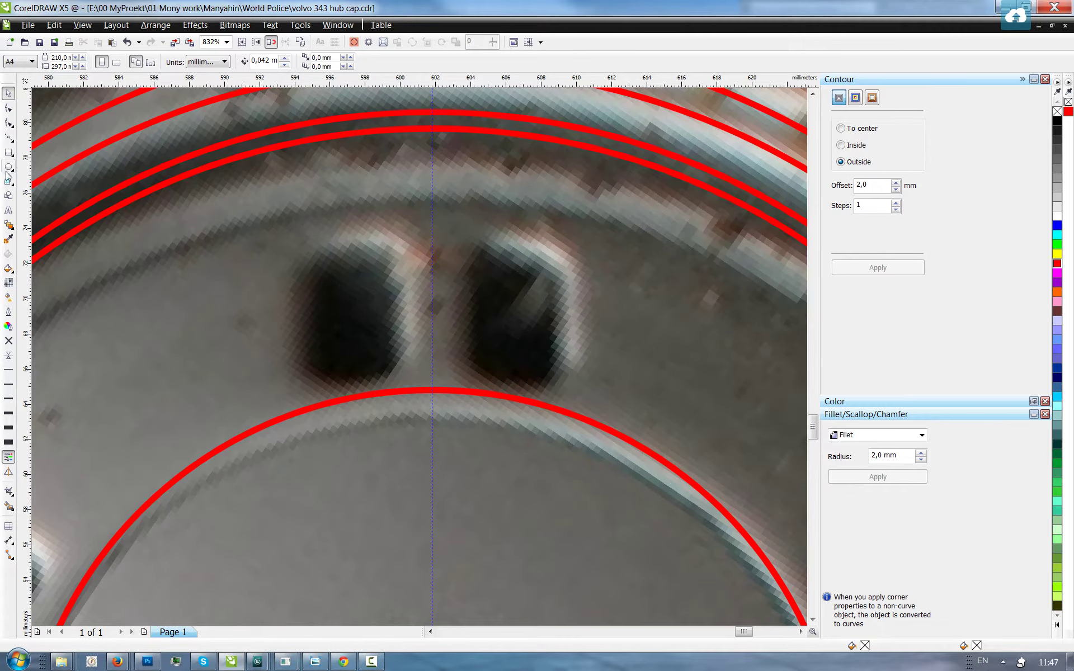
click(8, 151)
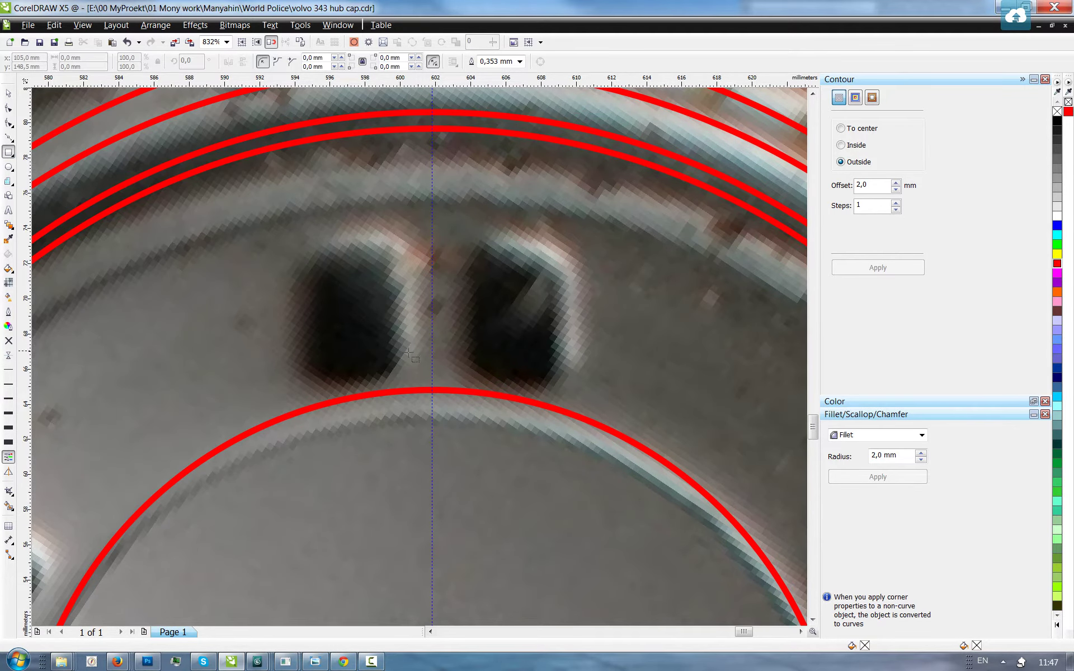
scroll(416, 338, down, 2)
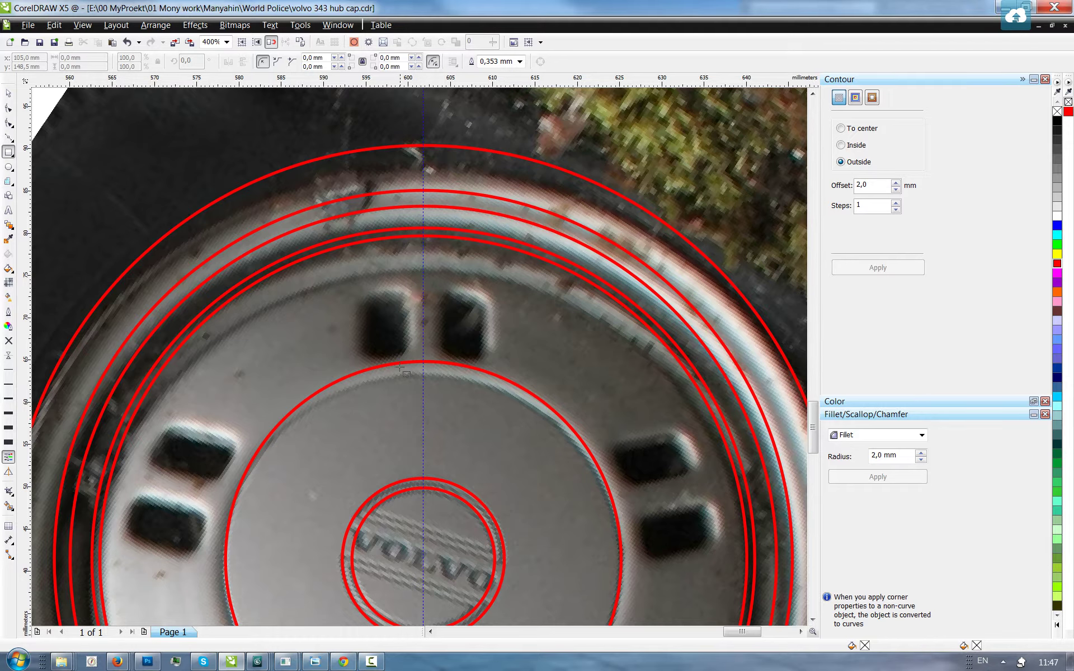
drag(408, 258, 359, 348)
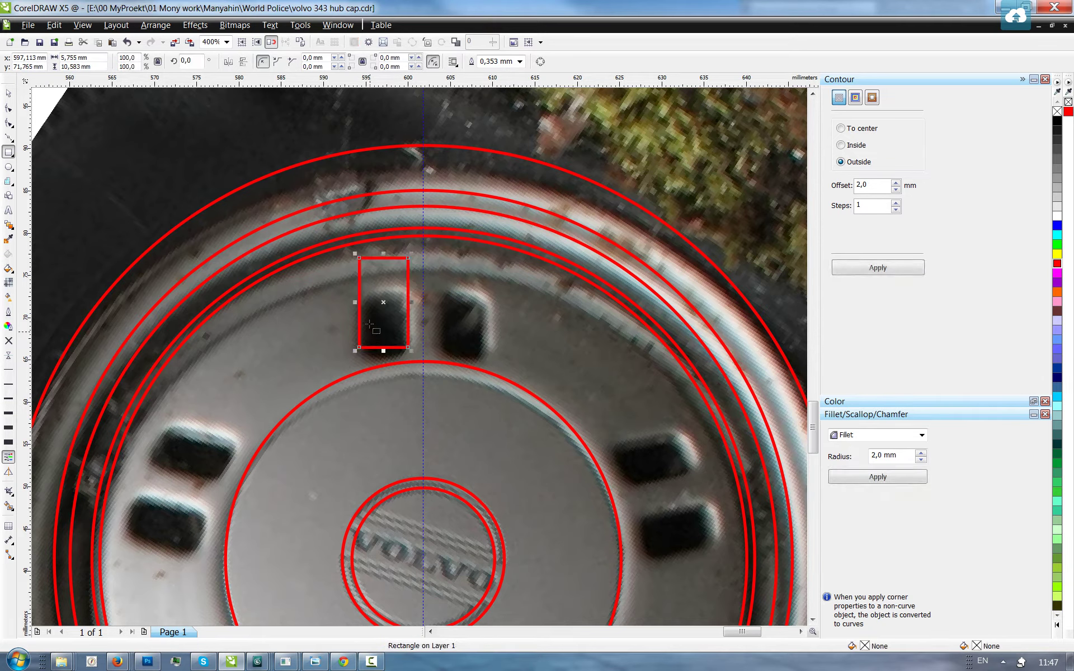
- Round all corners of the slot rectangle to a radius of about 1,6 mm
key(F10)
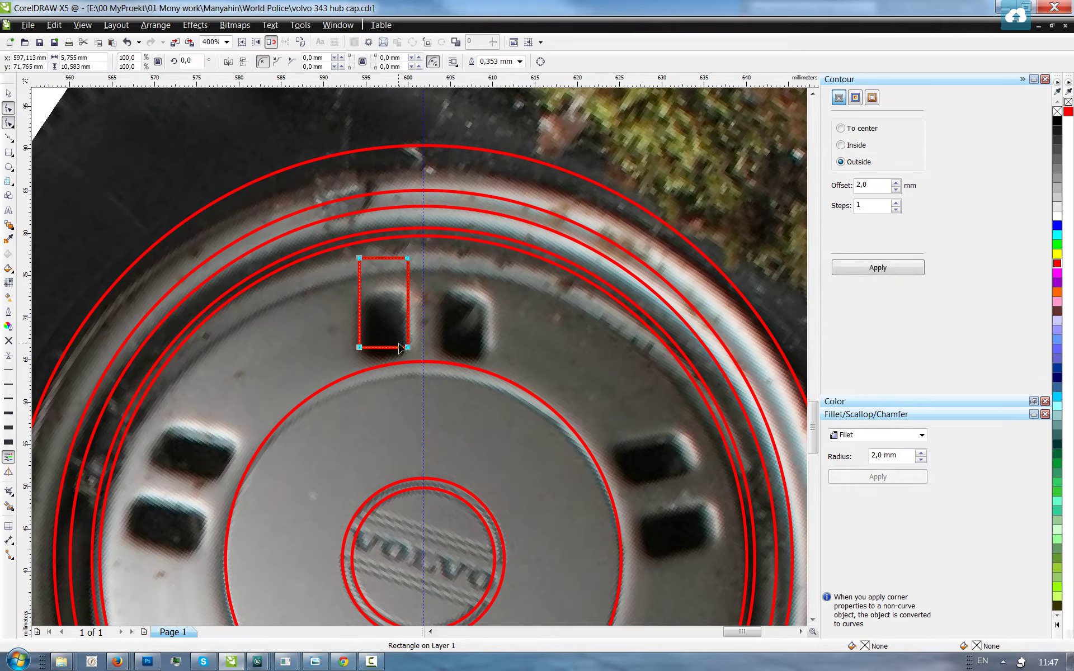
drag(406, 348, 392, 344)
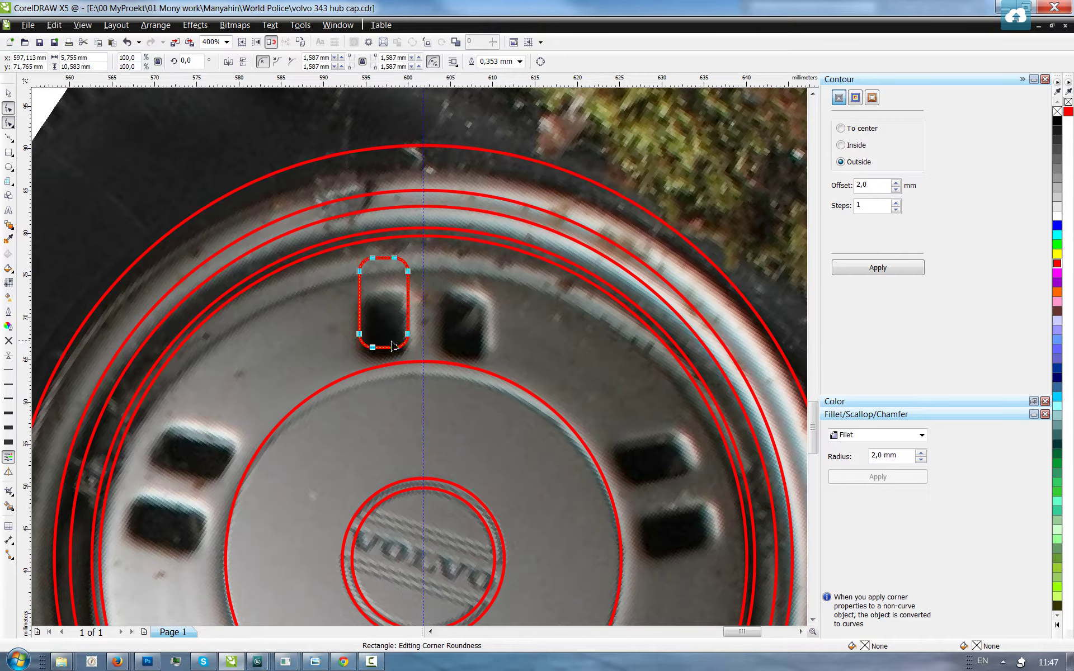
scroll(294, 235, down, 1)
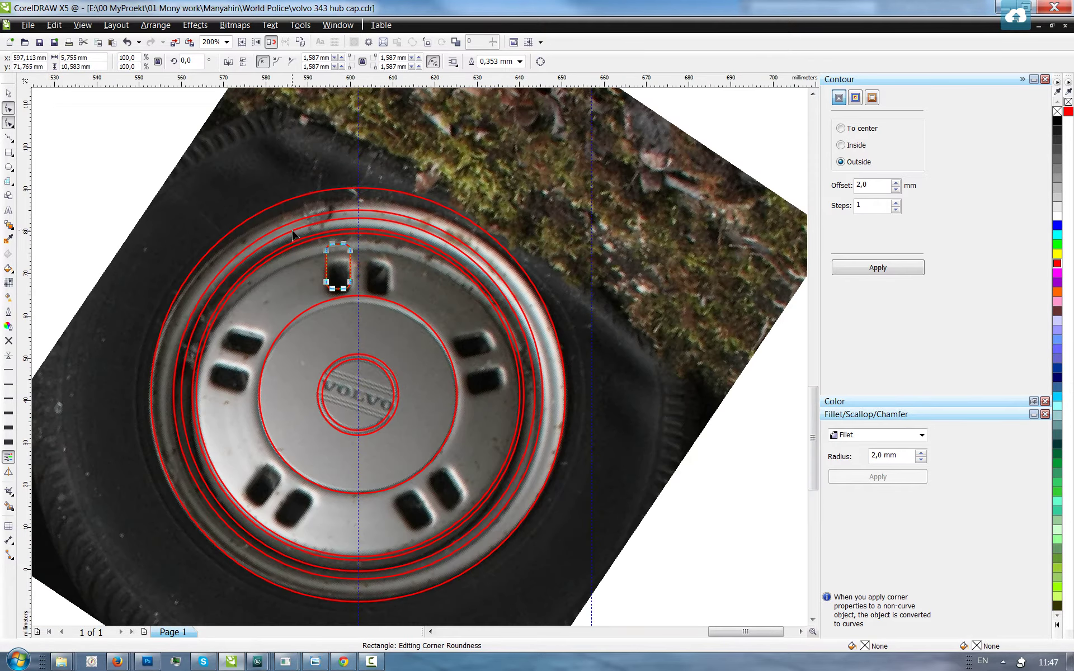
scroll(282, 545, up, 1)
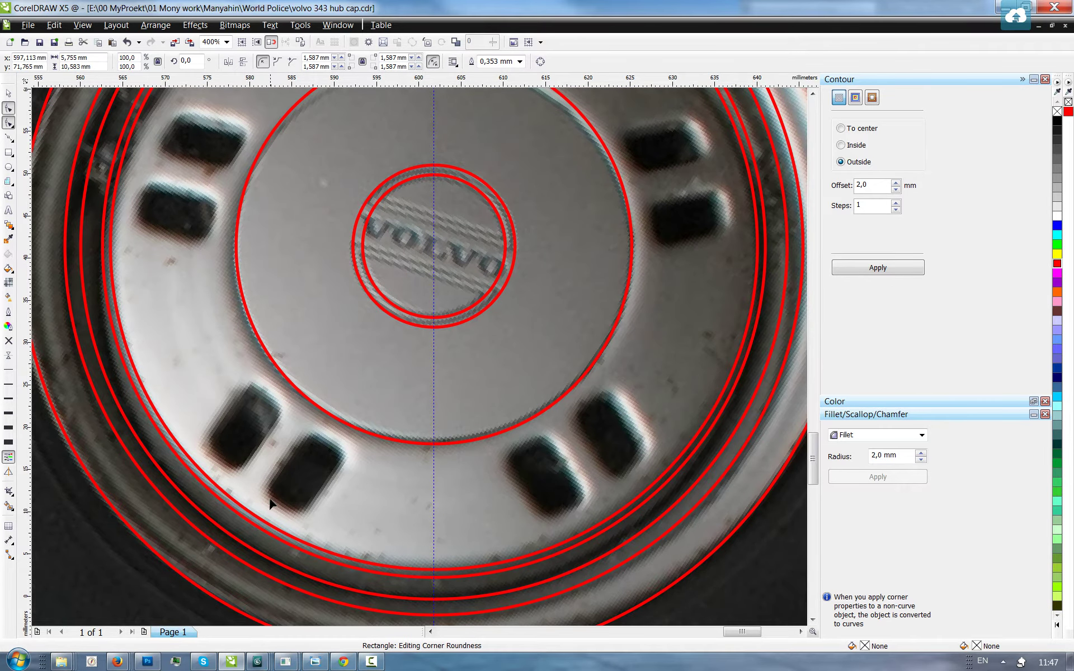
scroll(282, 465, down, 1)
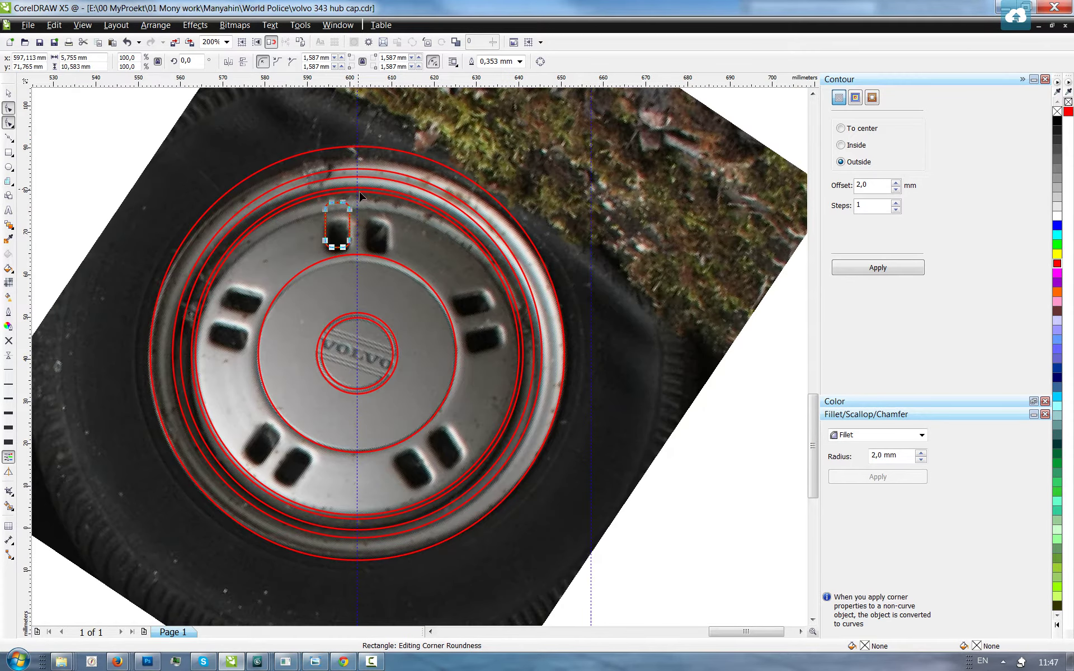
scroll(359, 196, up, 1)
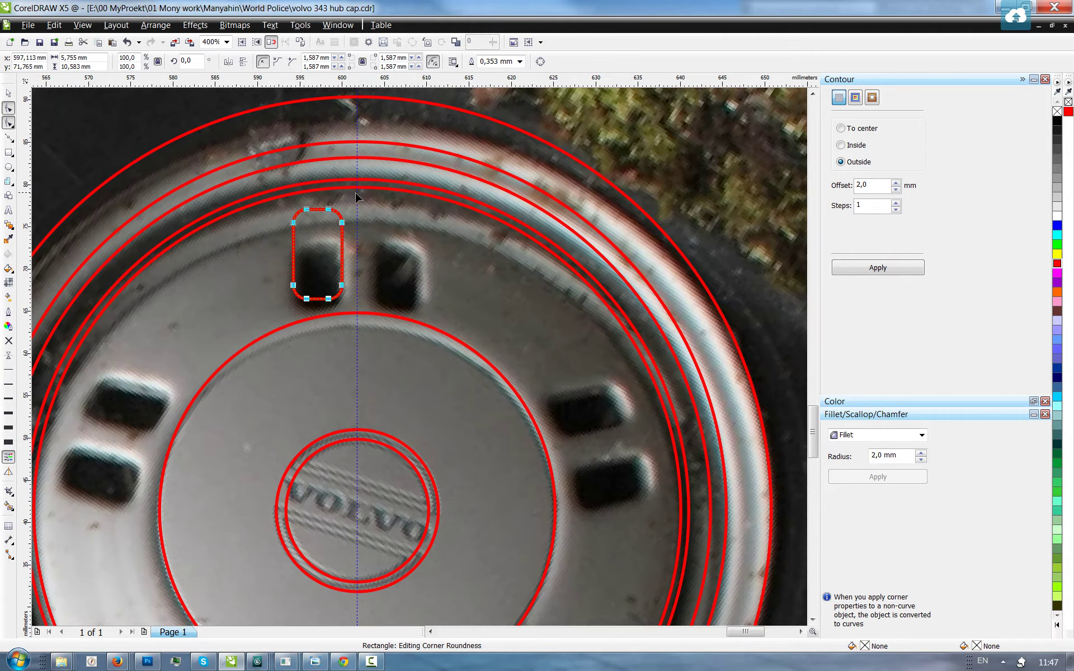
- Skew the rounded slot rectangle vertically so its ends slant up toward the centre guideline, and stretch it to about 11,5 mm high
click(8, 93)
scroll(315, 256, up, 1)
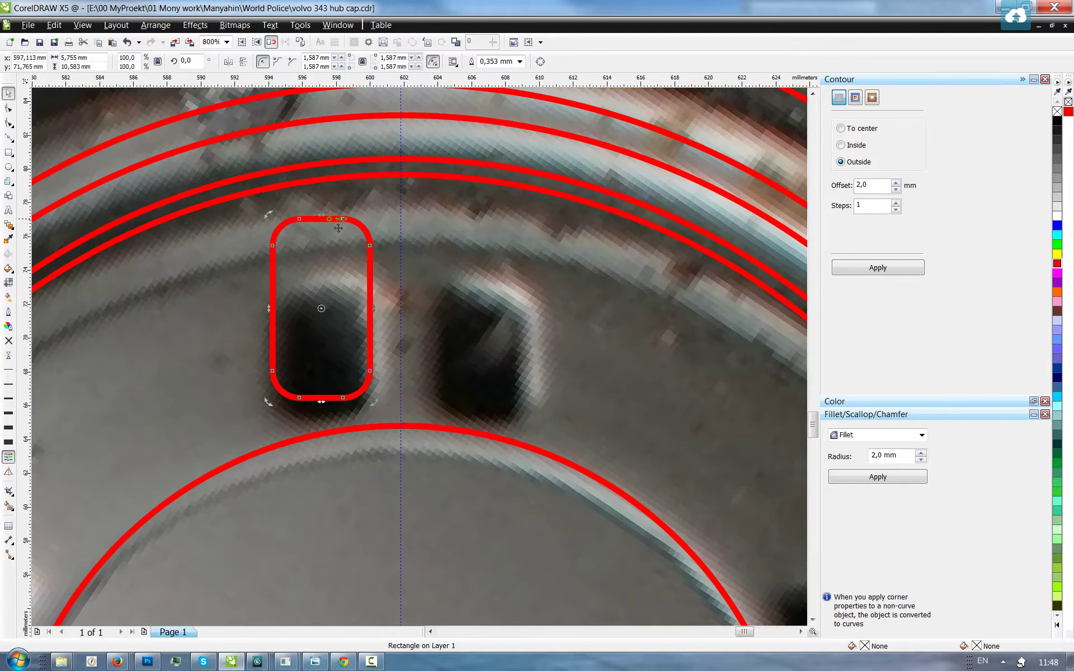
drag(386, 301, 386, 290)
click(327, 390)
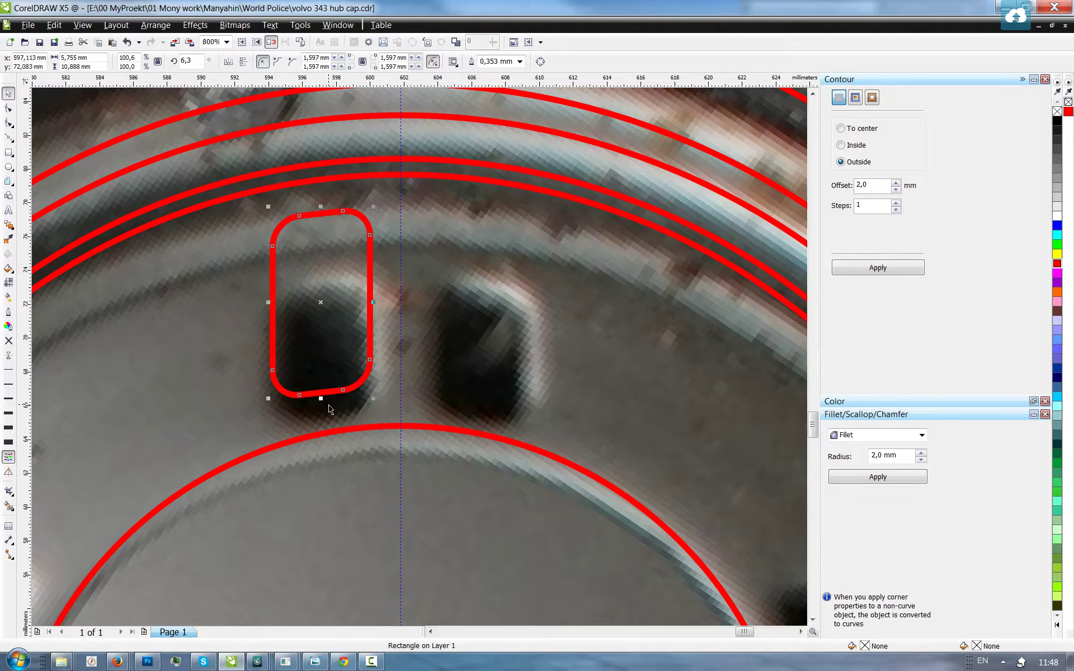
drag(321, 399, 321, 405)
drag(323, 208, 323, 201)
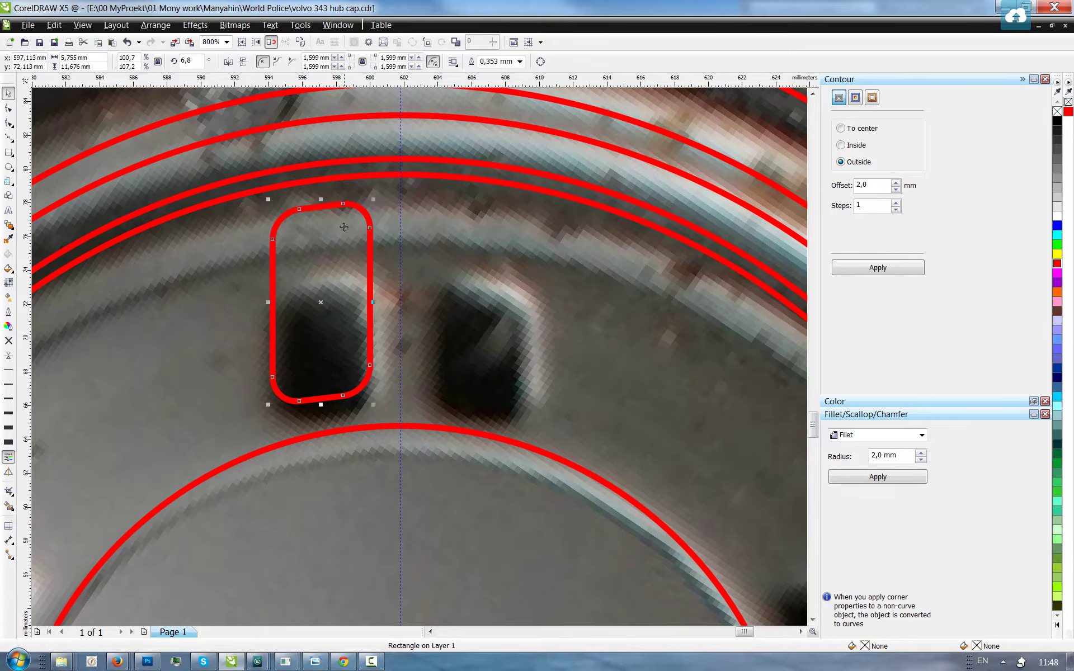
drag(321, 200, 332, 208)
key(ctrl+z)
- Place a mirrored copy of the slot shape over the right slot of the top pair, and group the two shapes
drag(270, 304, 407, 309)
drag(464, 267, 526, 265)
shift+click(374, 267)
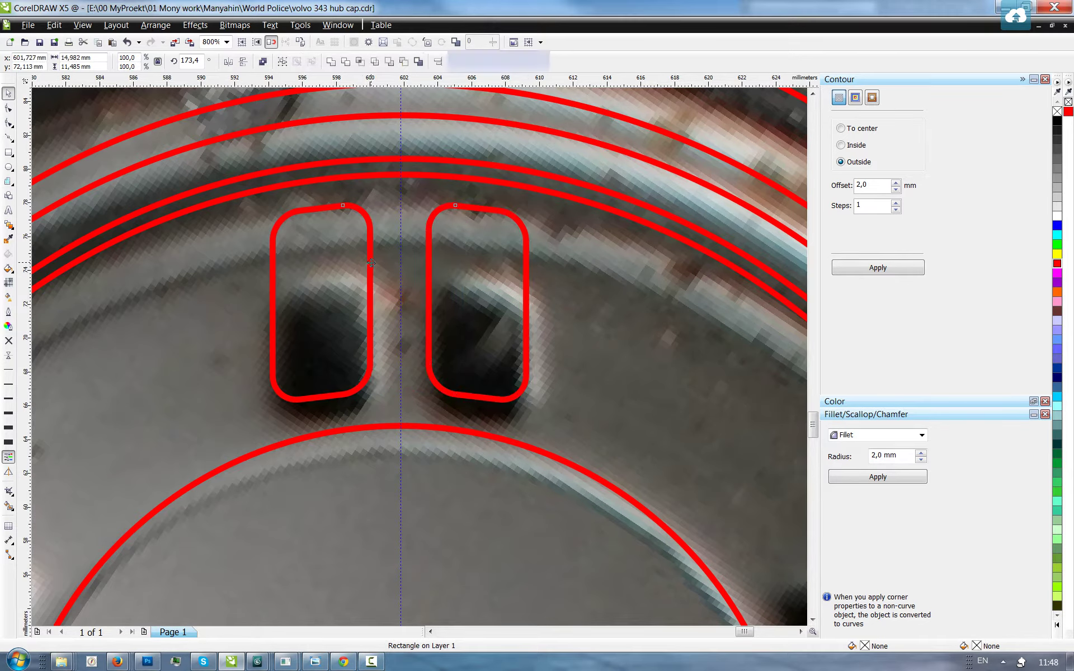
click(157, 25)
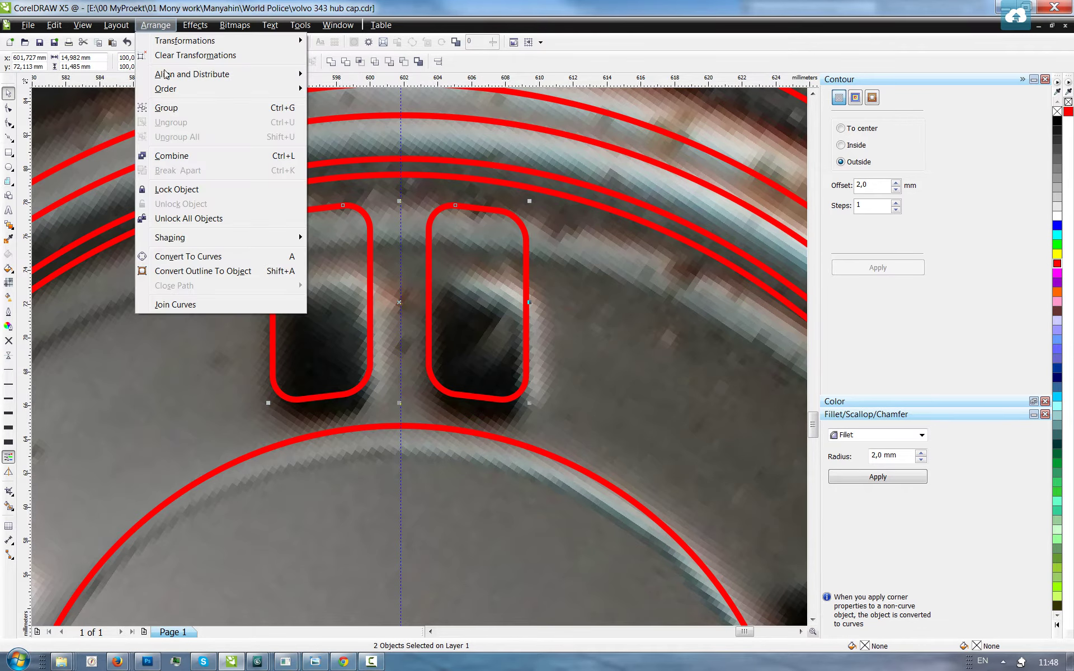
click(168, 111)
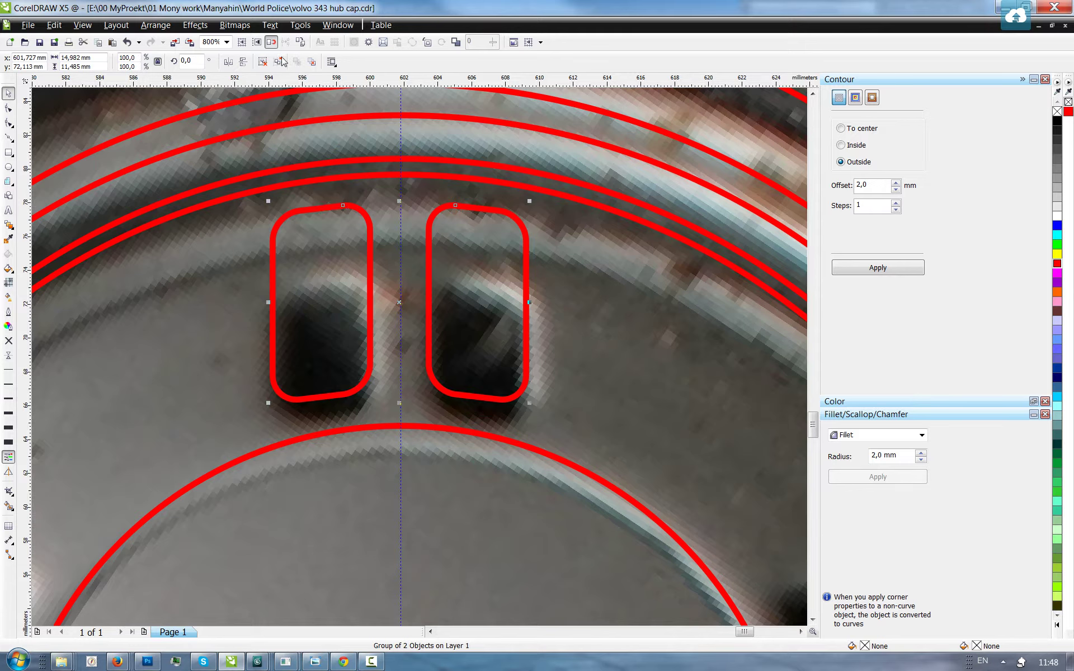
- Turn on snapping to guidelines and centre the slot group on the wheel's vertical guideline
click(254, 44)
mouse_move(399, 303)
mouse_down()
mouse_move(613, 302)
mouse_move(399, 294)
mouse_up()
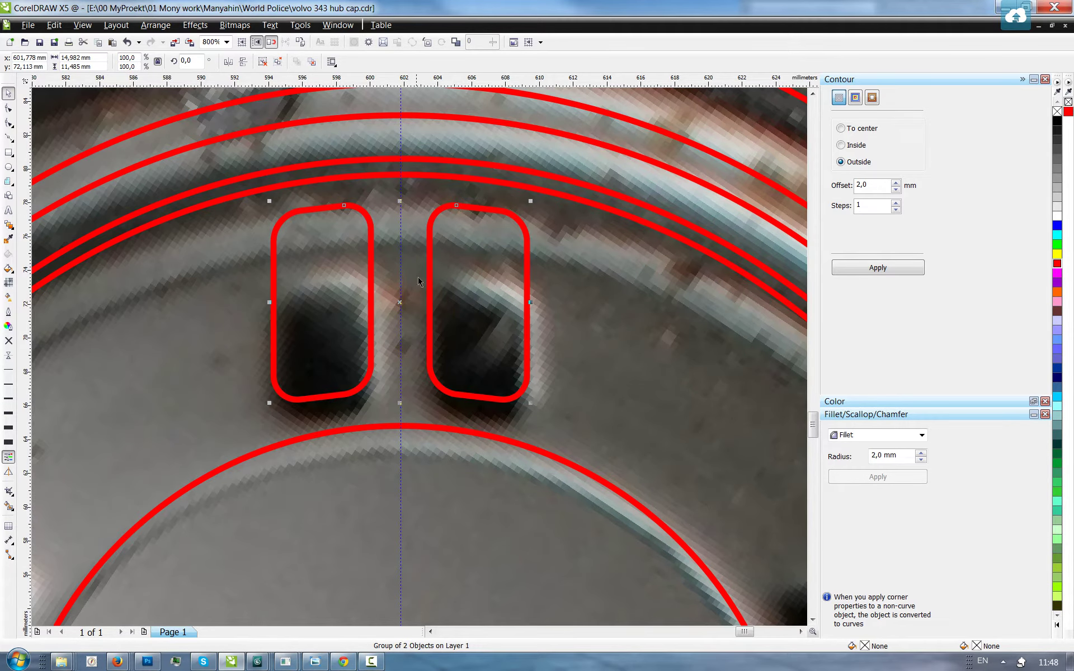
scroll(422, 240, down, 2)
key(z)
drag(214, 160, 663, 576)
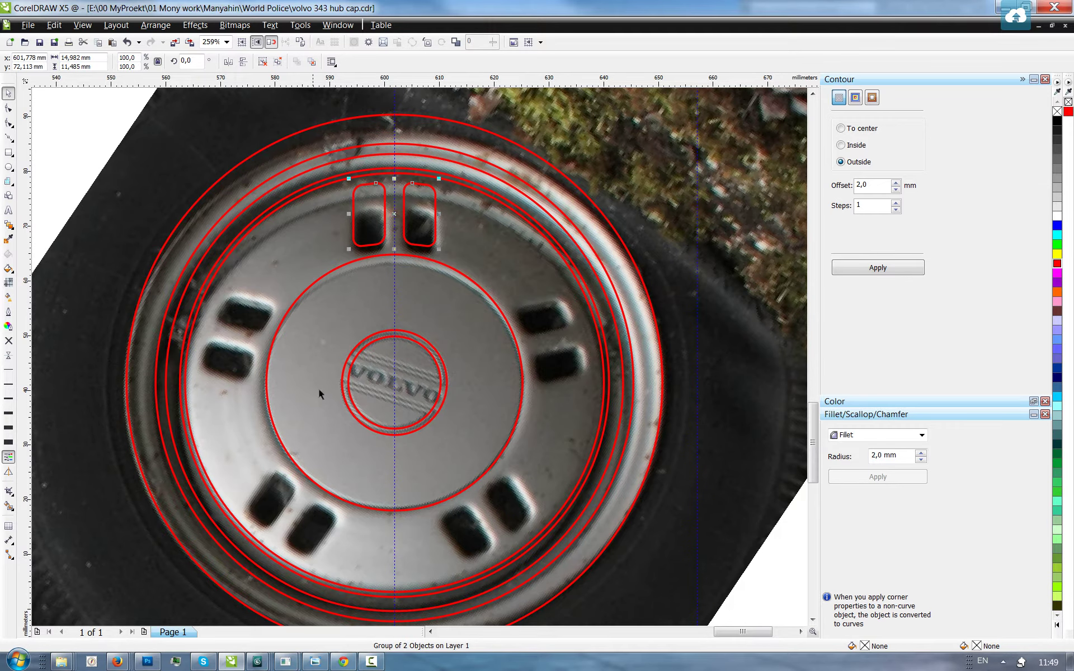
- Unlock the wheel photo
scroll(319, 393, down, 3)
right_click(561, 265)
click(575, 265)
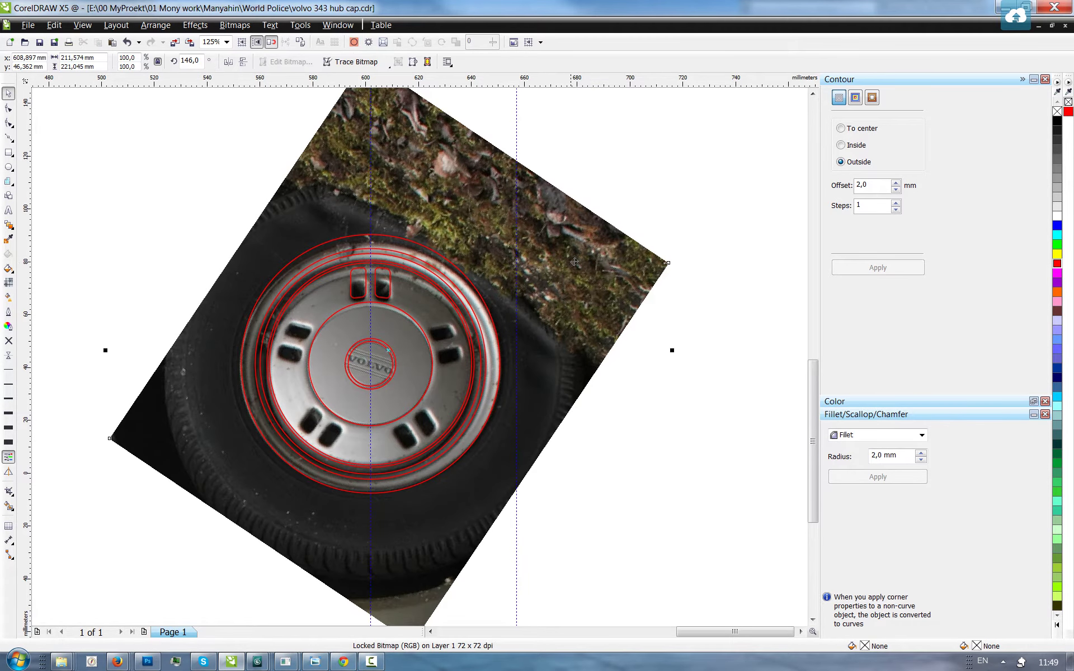
- Try rotating the wheel photo to about 4,9° so that another slot pair sits under the red slot outlines
scroll(597, 262, down, 2)
click(592, 308)
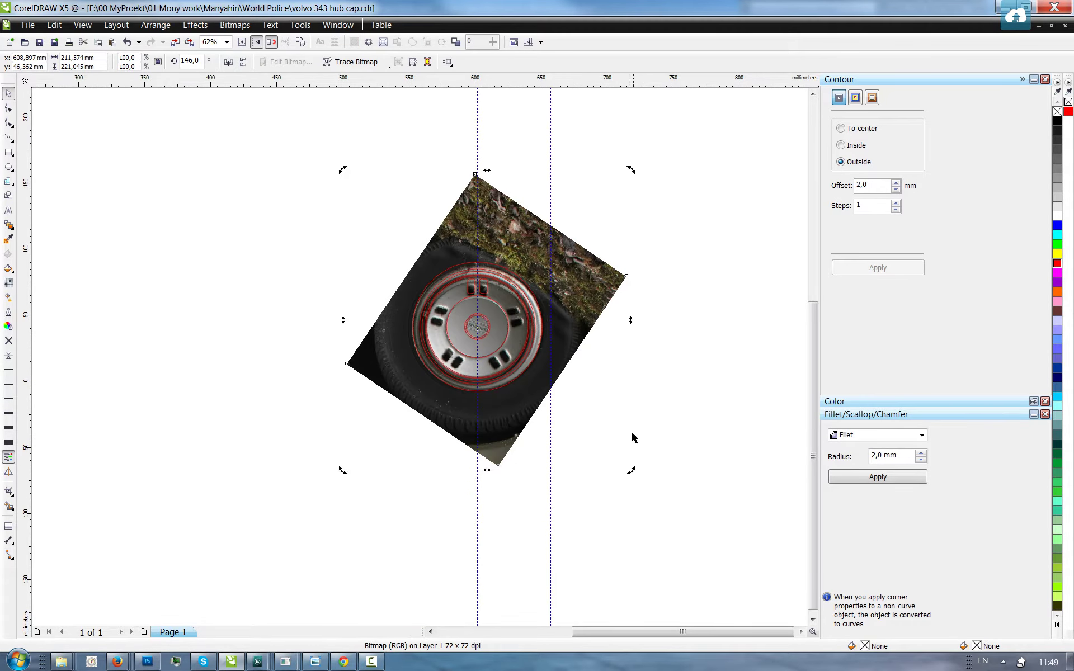
drag(629, 469, 352, 405)
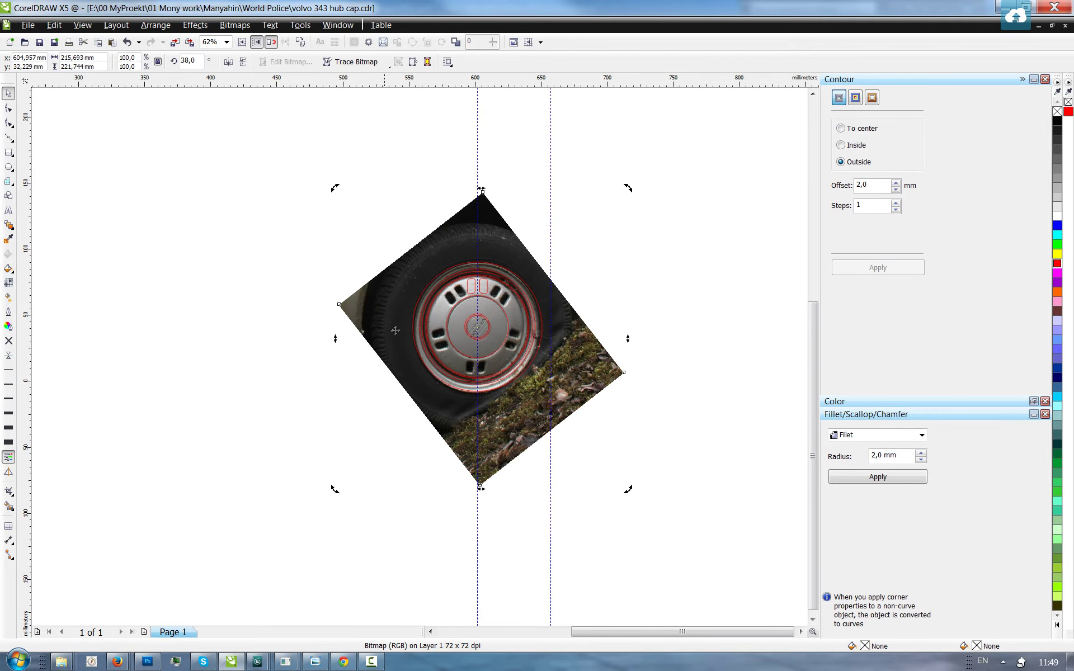
scroll(582, 208, up, 3)
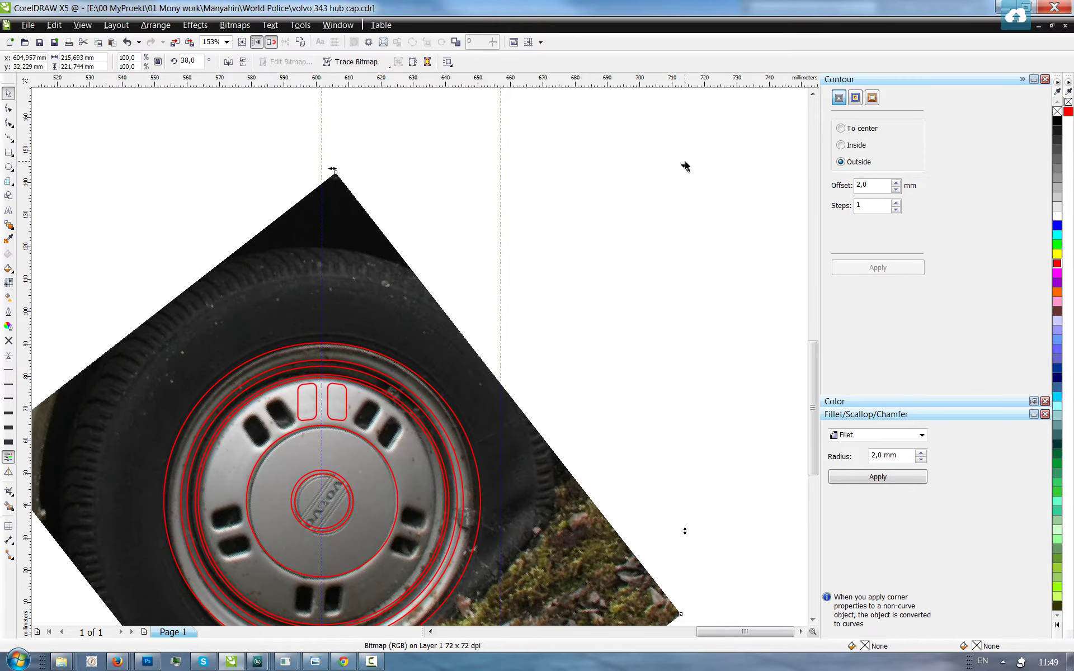
drag(684, 166, 682, 281)
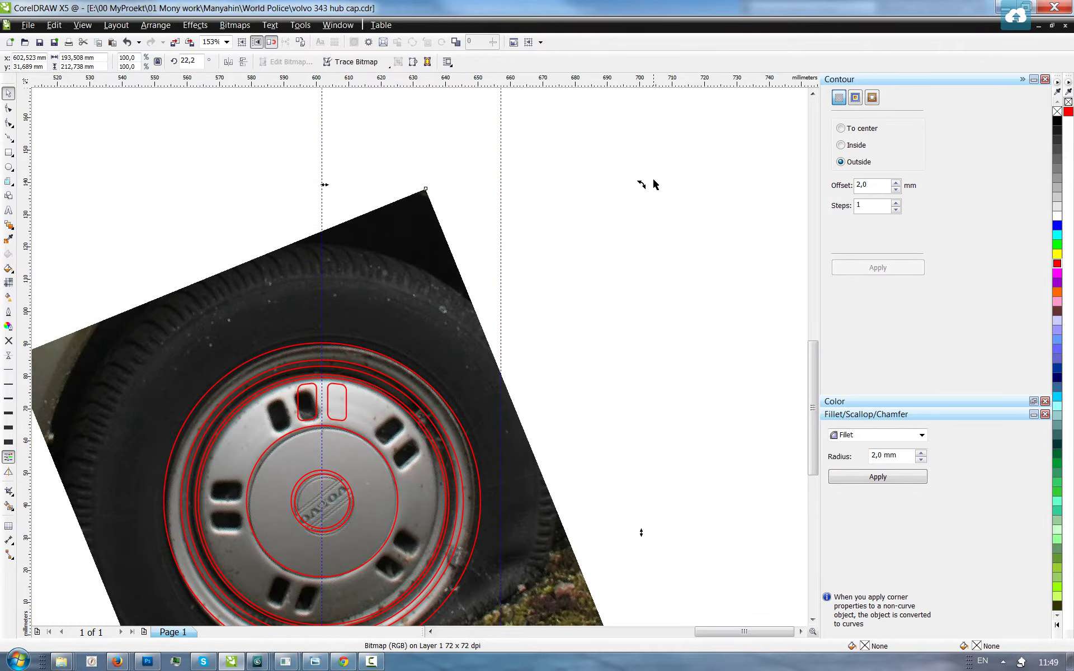
drag(643, 184, 693, 254)
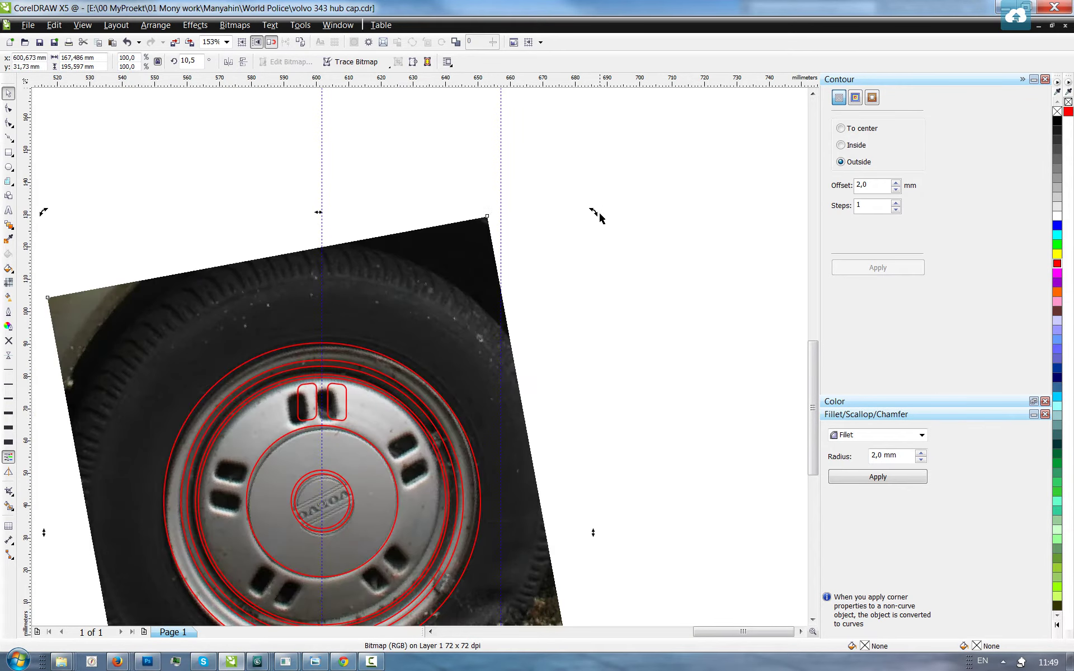
drag(595, 215, 621, 238)
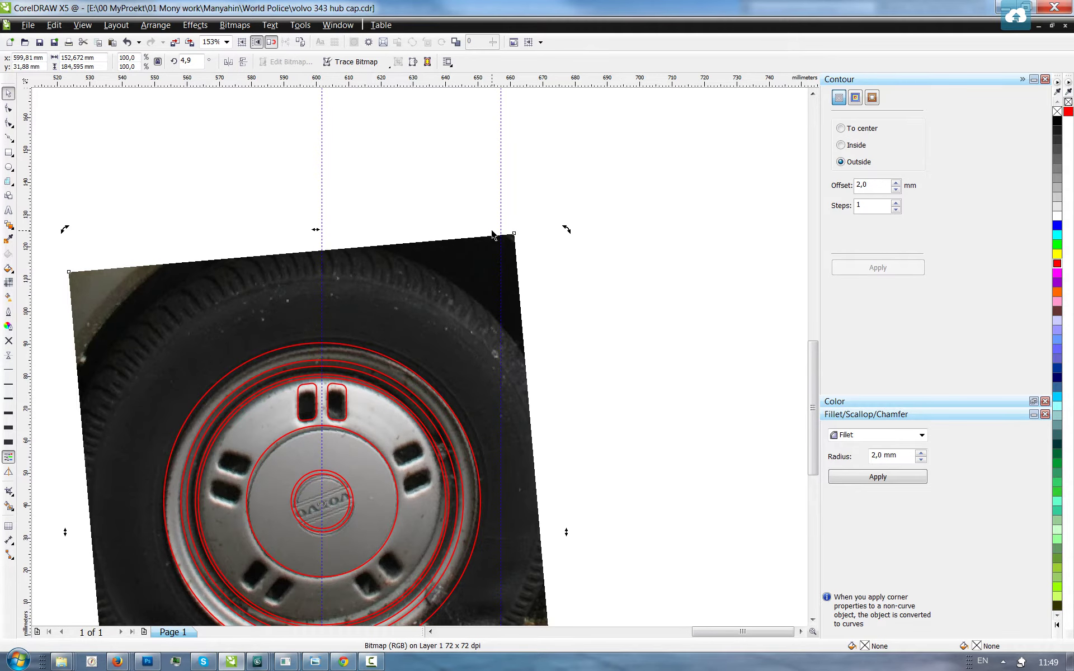
scroll(492, 235, down, 2)
scroll(421, 339, up, 2)
drag(561, 185, 430, 413)
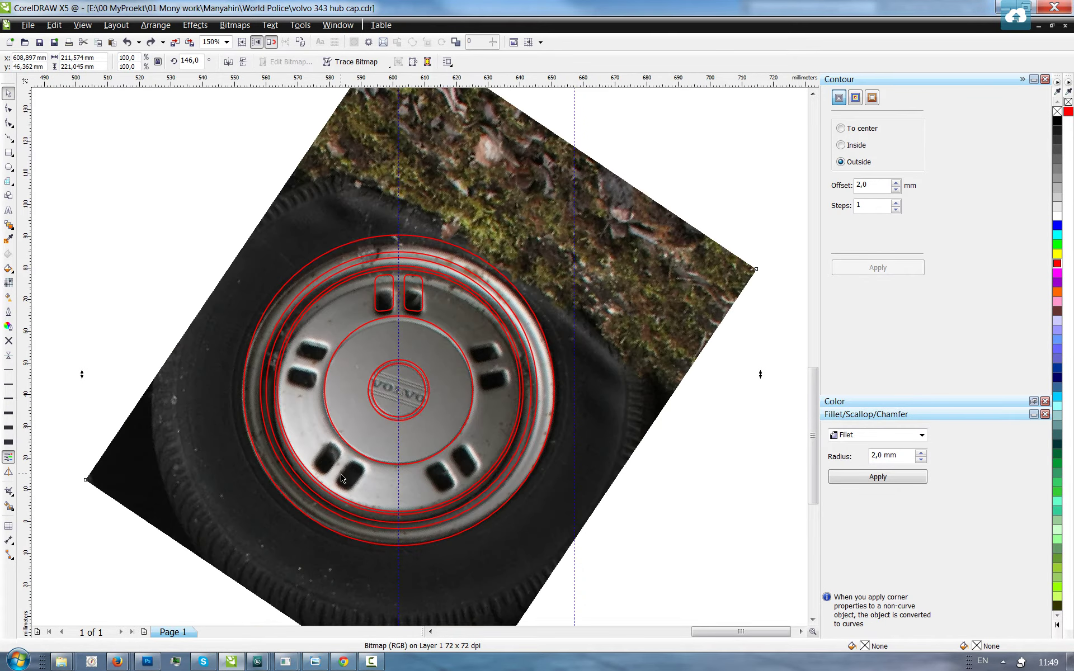
- Rotate the wheel photo to about 359,8° so that a different slot pair comes under the red slot outlines
scroll(415, 358, down, 2)
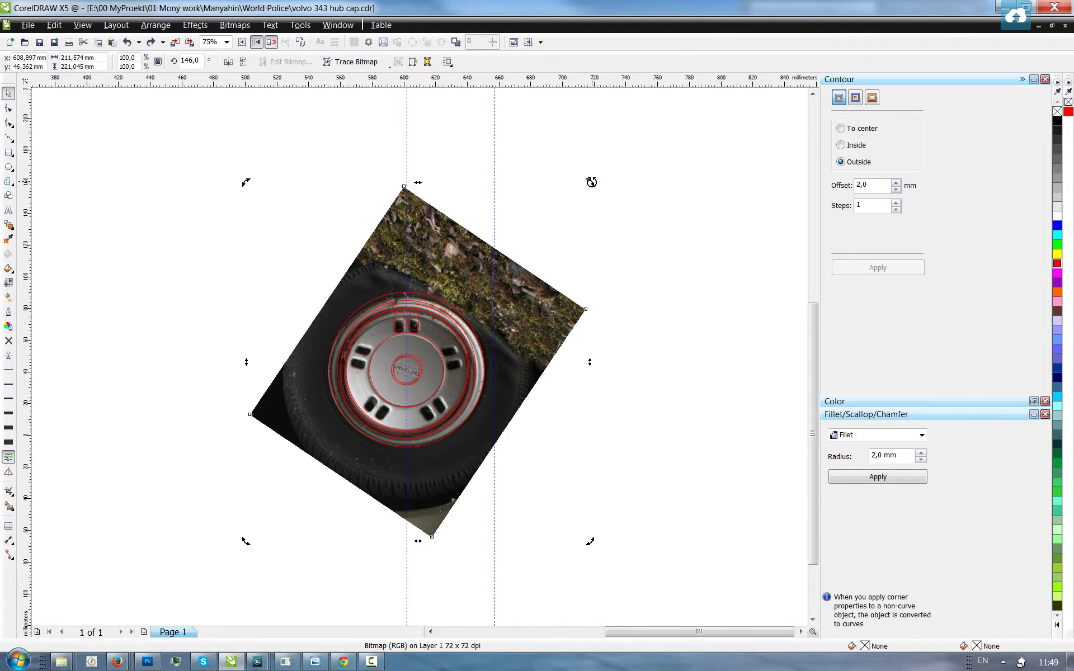
drag(589, 183, 546, 418)
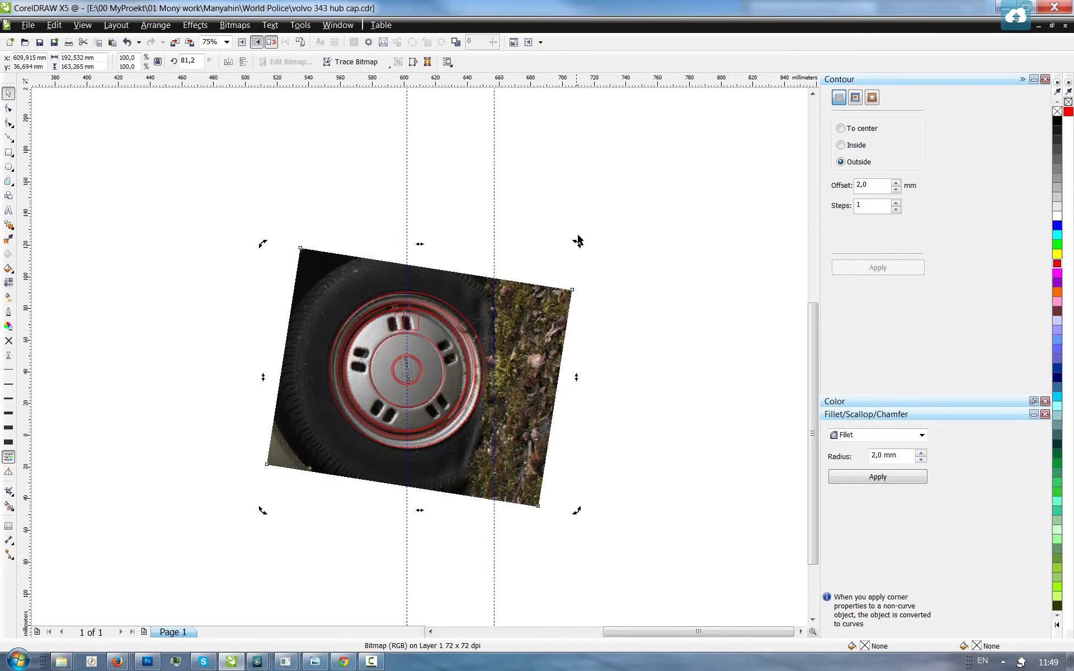
drag(577, 244, 576, 364)
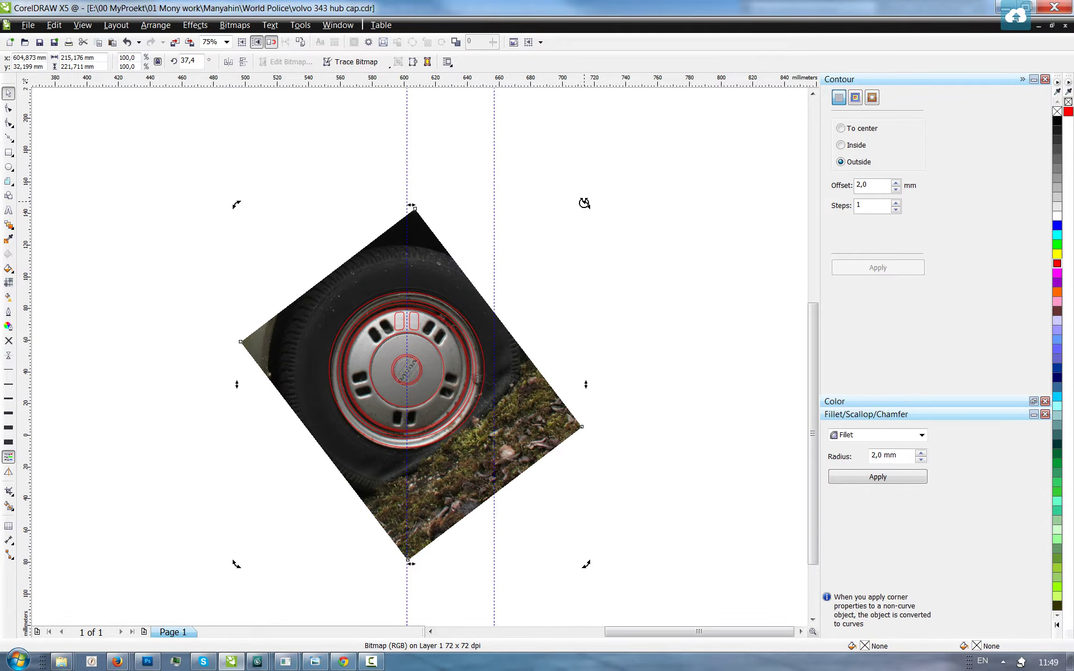
drag(584, 203, 632, 249)
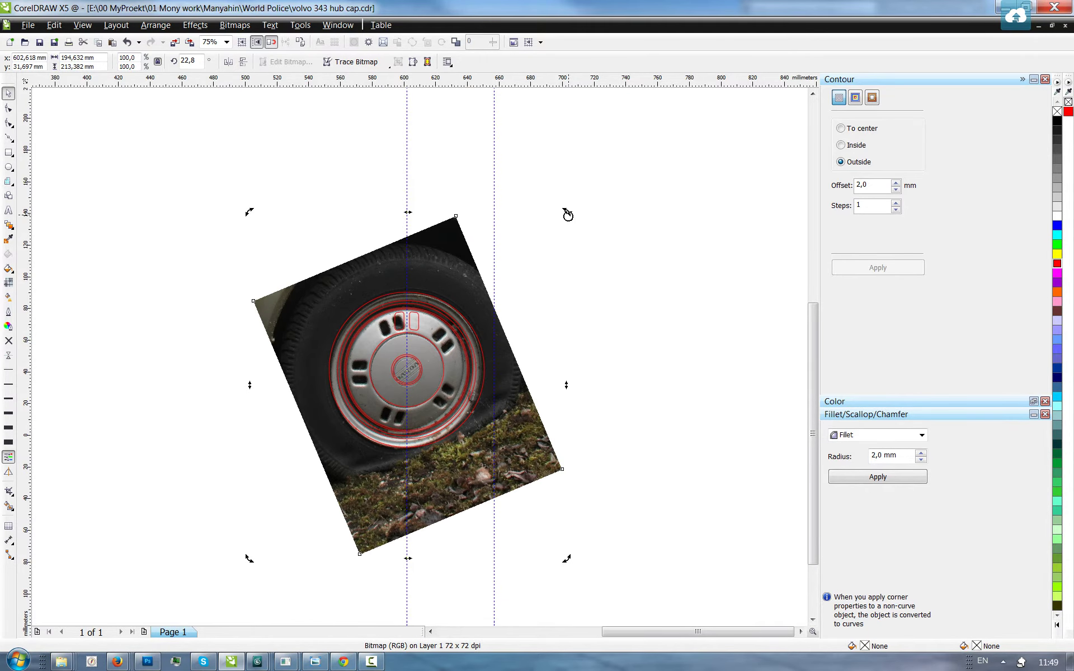
drag(567, 216, 661, 278)
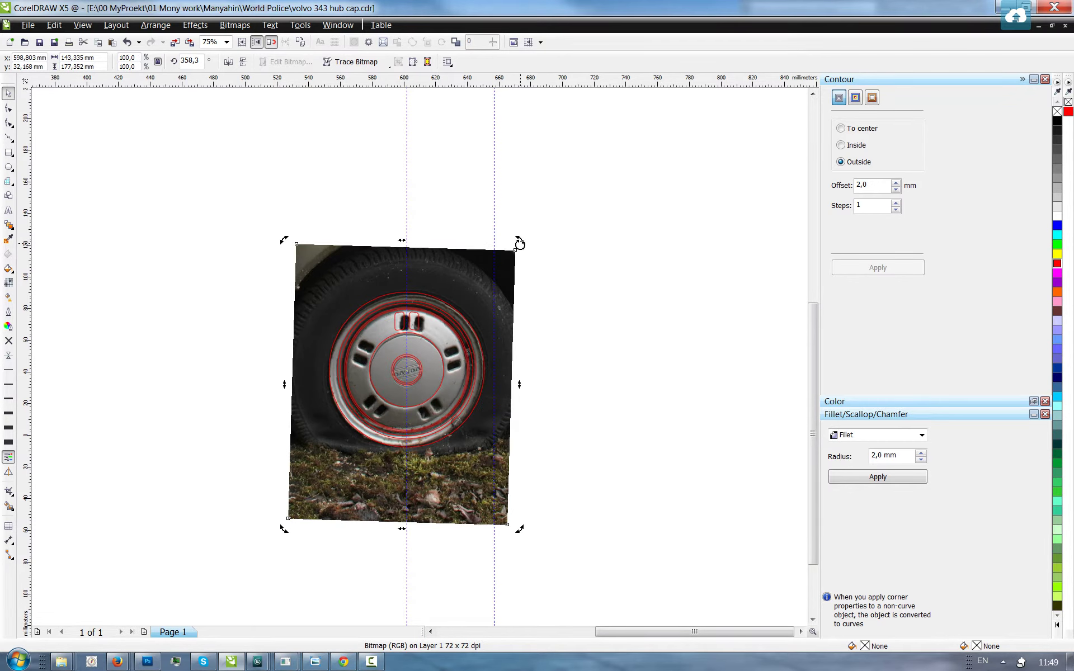
drag(520, 244, 513, 240)
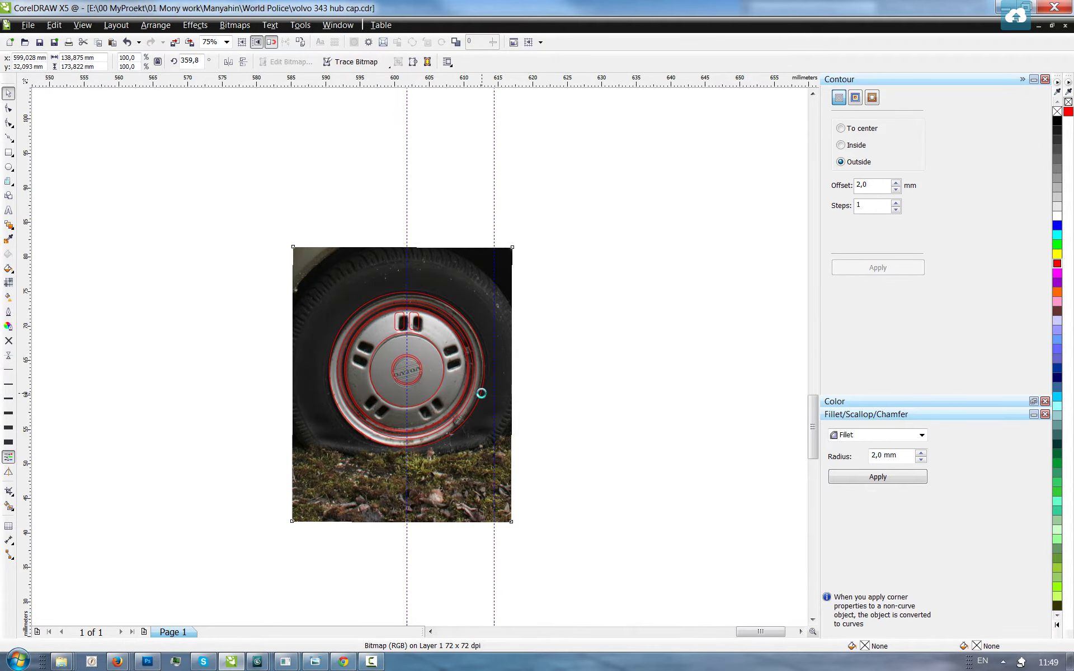
- Nudge the wheel photo about 2,2 mm left and 1,4 mm up so its top slot pair fits inside the red outlines
scroll(481, 393, up, 5)
key(Left)
key(Left)
key(Left)
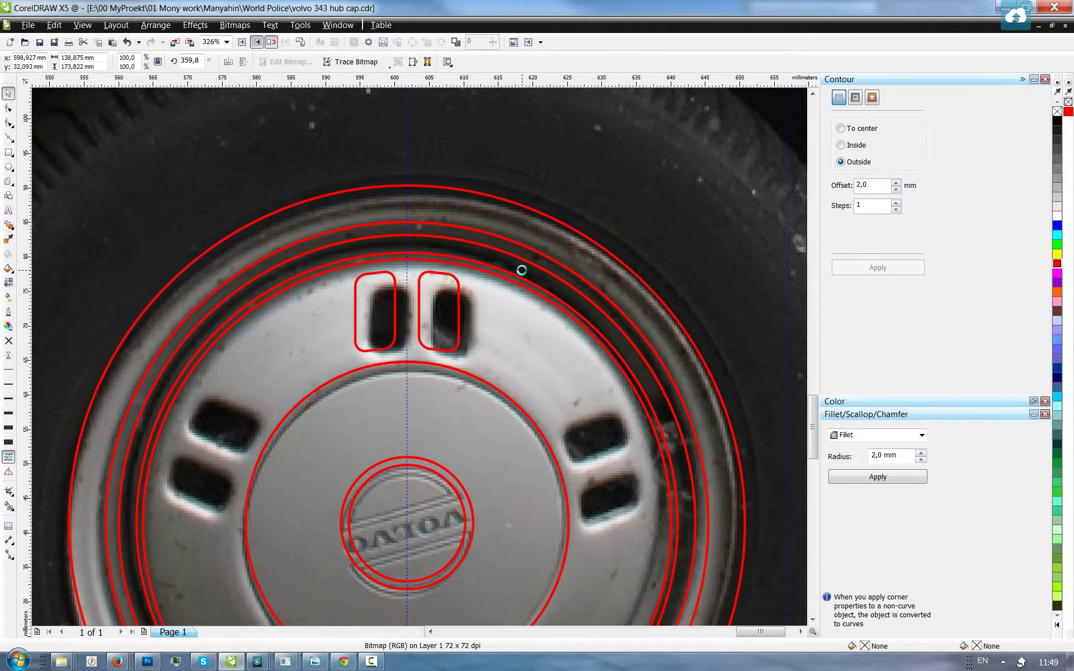
key(Left)
key(Left)
key(Left)
key(Left)
key(Left)
key(Left)
key(Left)
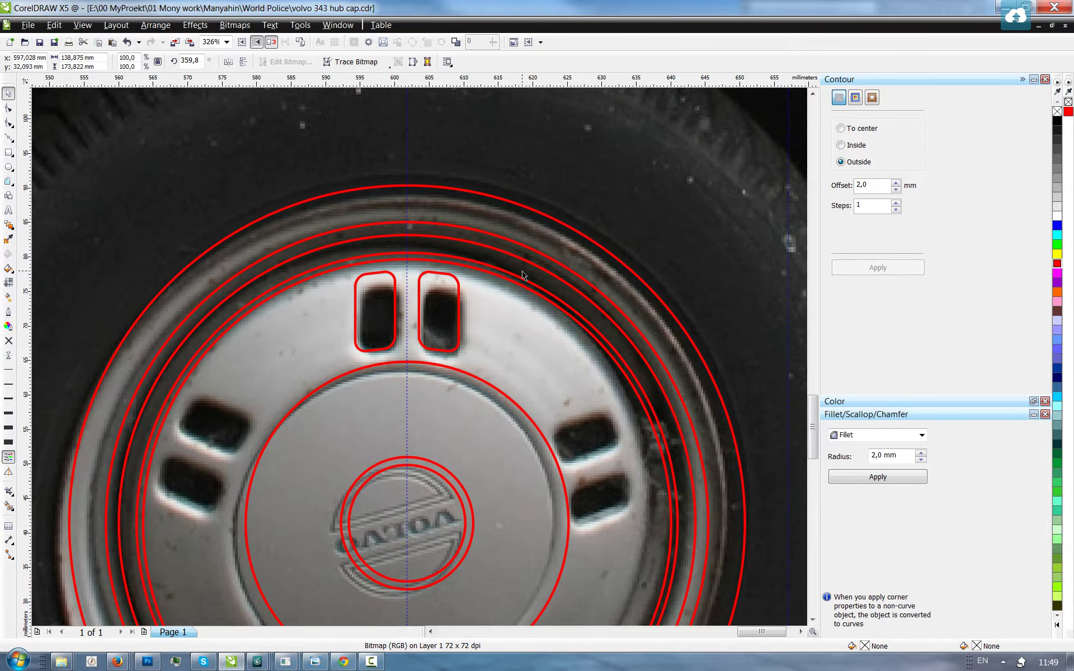
key(Up)
key(Up)
key(Up)
key(Up)
key(Up)
key(Up)
key(Up)
key(Up)
key(Up)
key(Up)
key(Up)
key(Up)
key(Up)
key(Up)
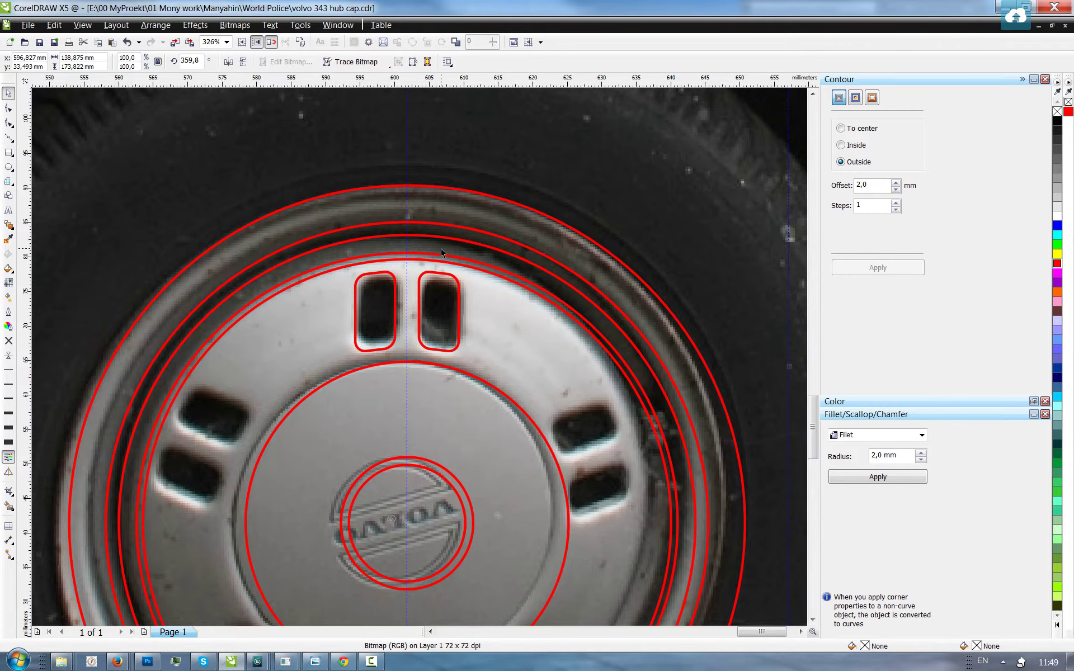
scroll(443, 253, down, 2)
scroll(441, 269, up, 2)
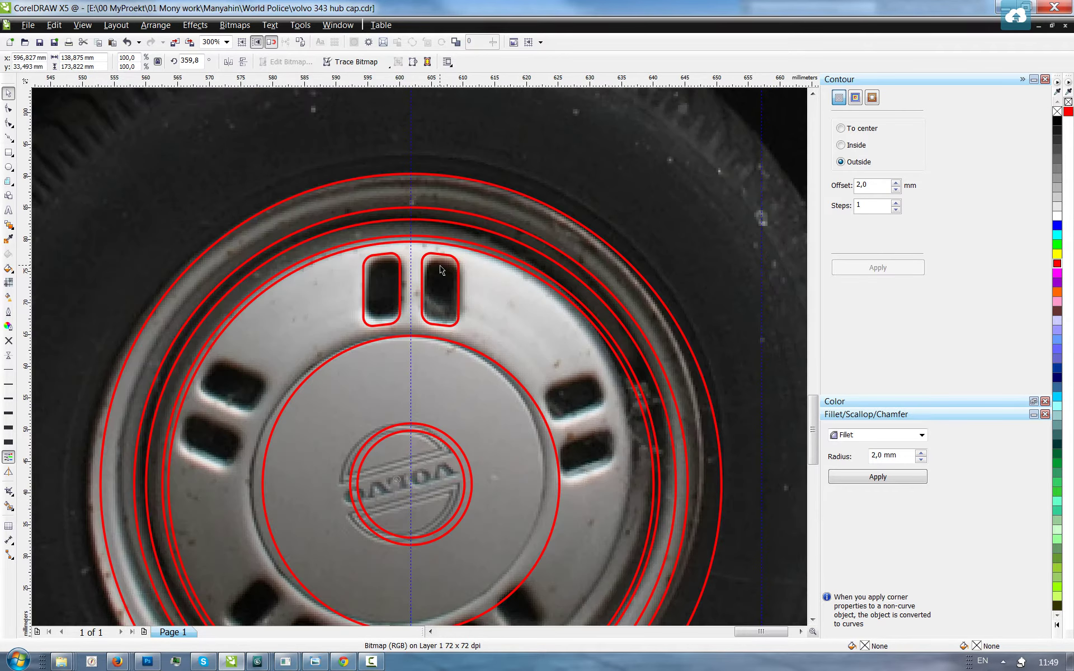
- Fine-tune the wheel photo's rotation to about 0,6° and nudge it 0,1 mm down
scroll(440, 270, down, 2)
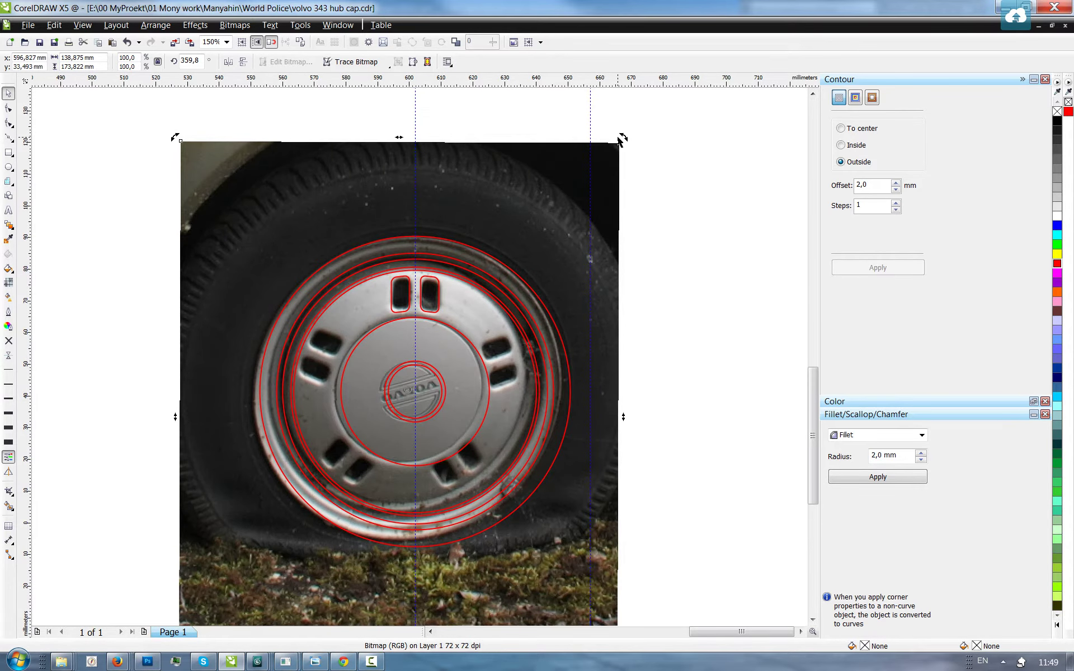
drag(623, 135, 623, 132)
scroll(406, 268, up, 4)
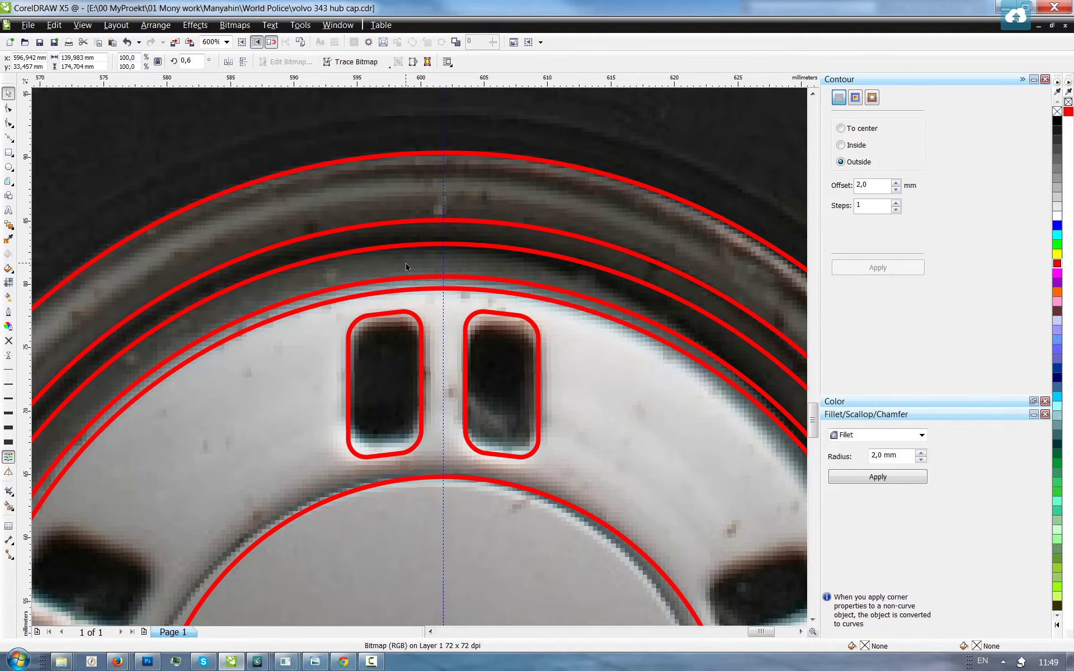
key(Down)
scroll(406, 268, down, 2)
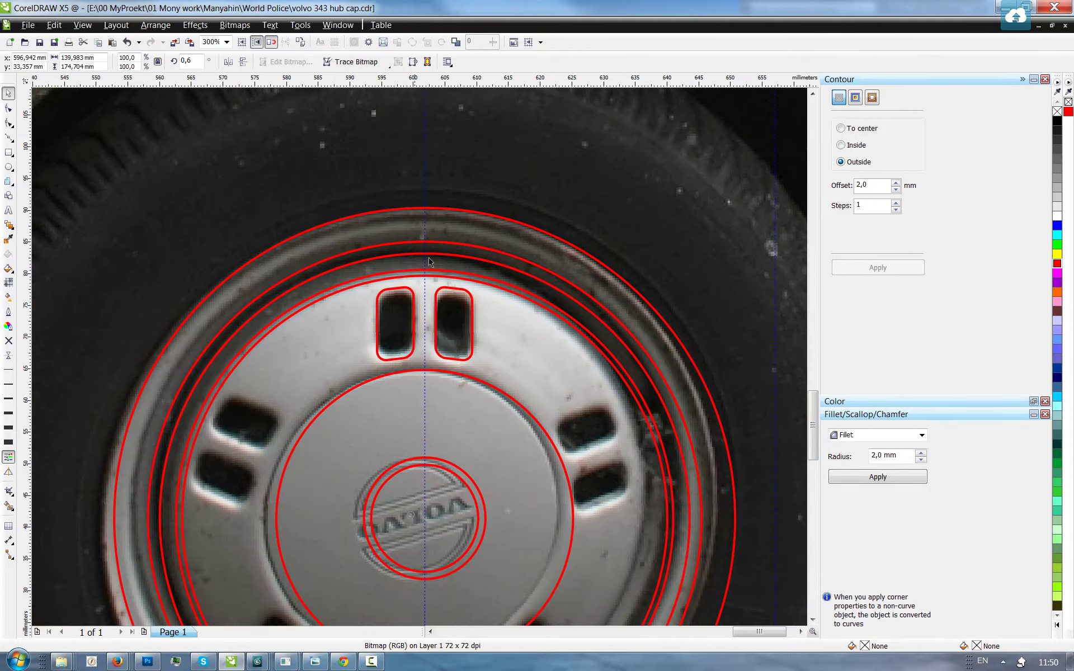
- Shrink the slot group's height symmetrically about its centre to about 10,4 mm to match the slots in the photo
scroll(444, 264, down, 2)
click(439, 311)
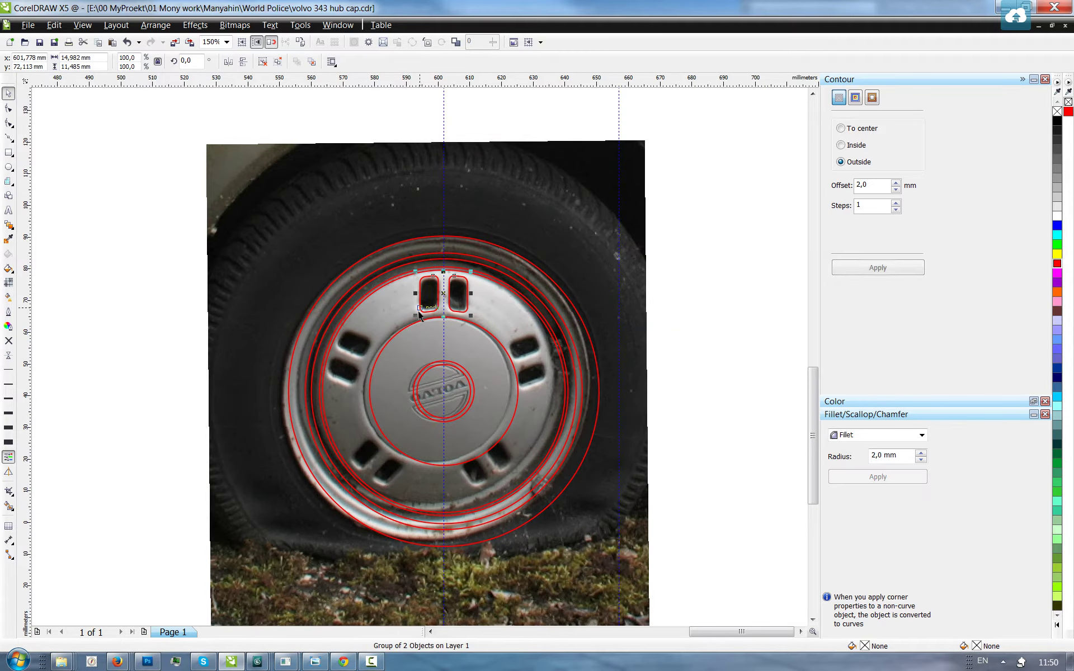
scroll(442, 312, up, 4)
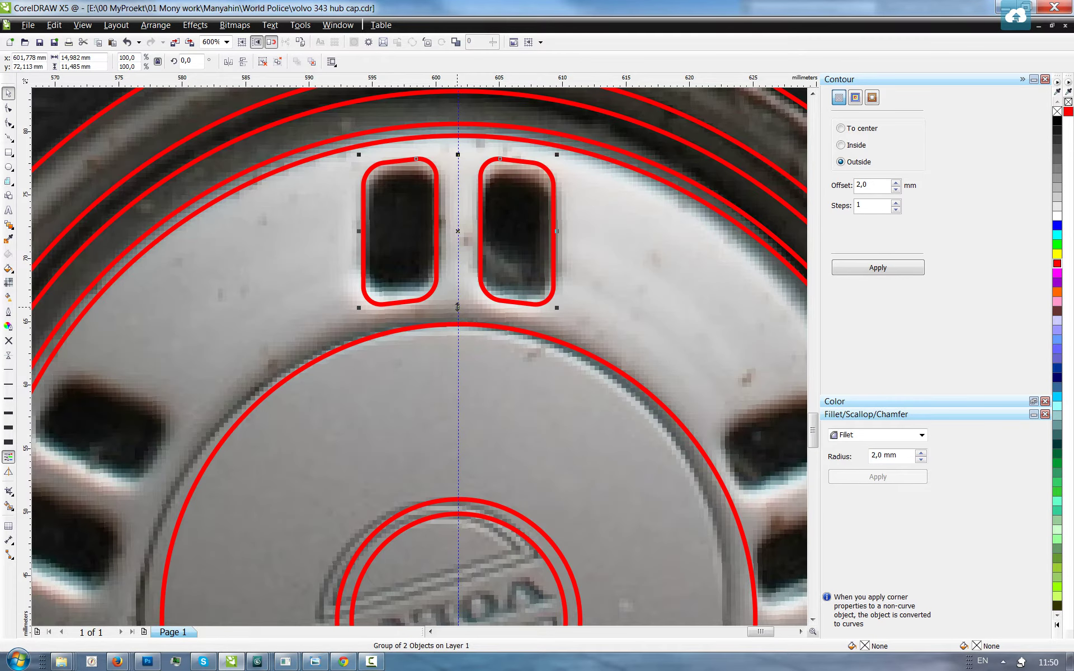
drag(458, 307, 474, 301)
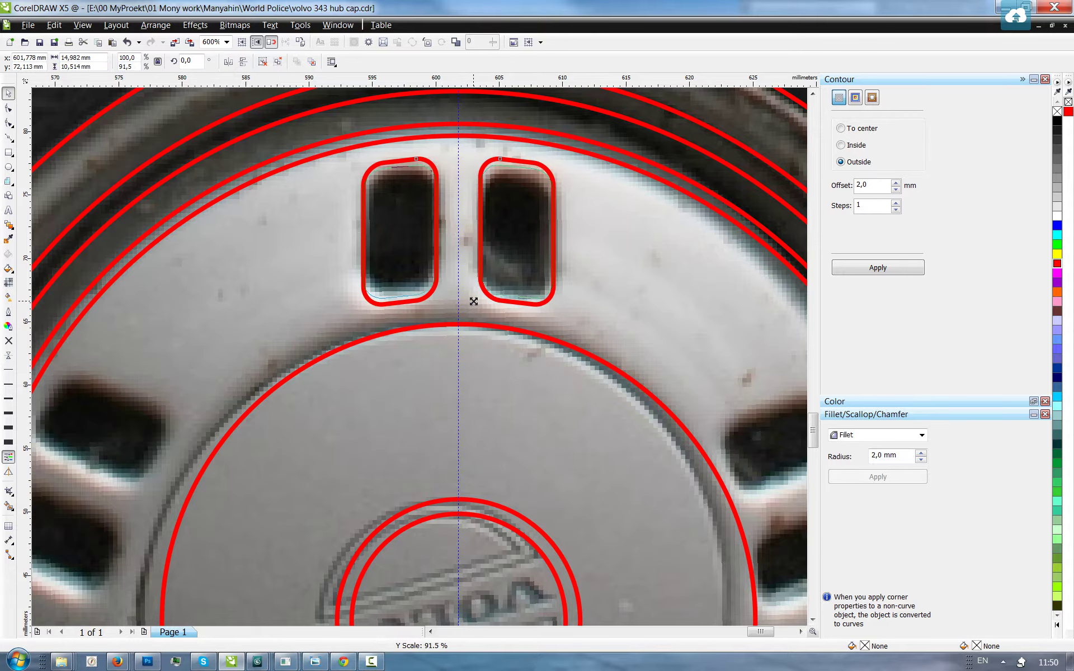
mouse_move(474, 302)
mouse_down()
mouse_move(481, 268)
mouse_move(478, 300)
mouse_up()
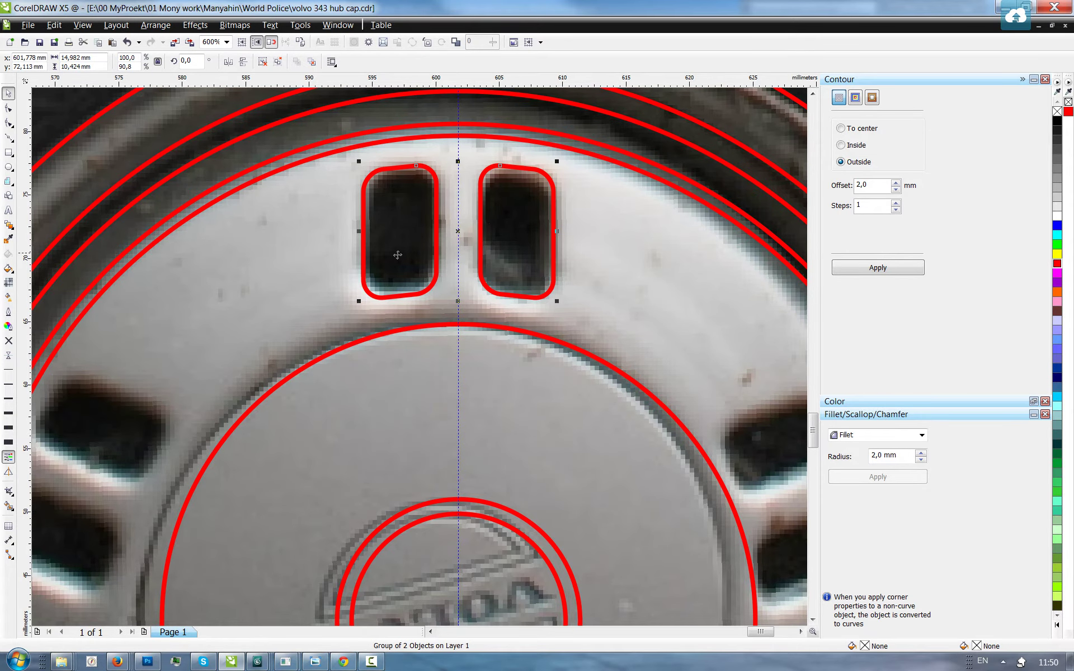
- Move the slot group's rotation centre to the centre of the wheel's circles
scroll(394, 256, down, 2)
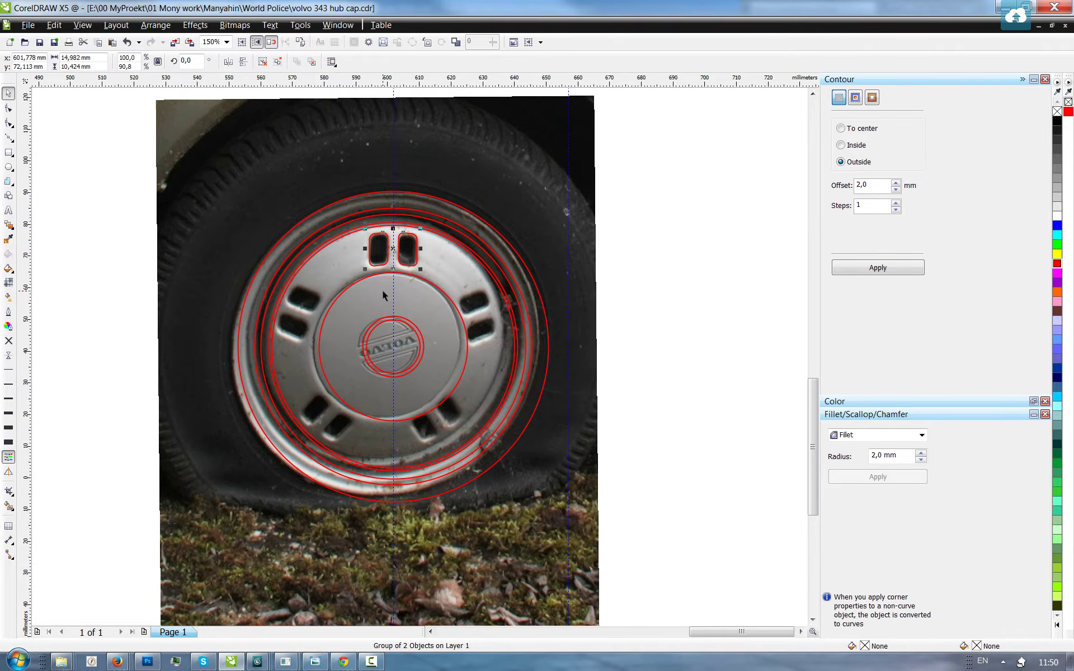
scroll(381, 290, up, 1)
click(406, 213)
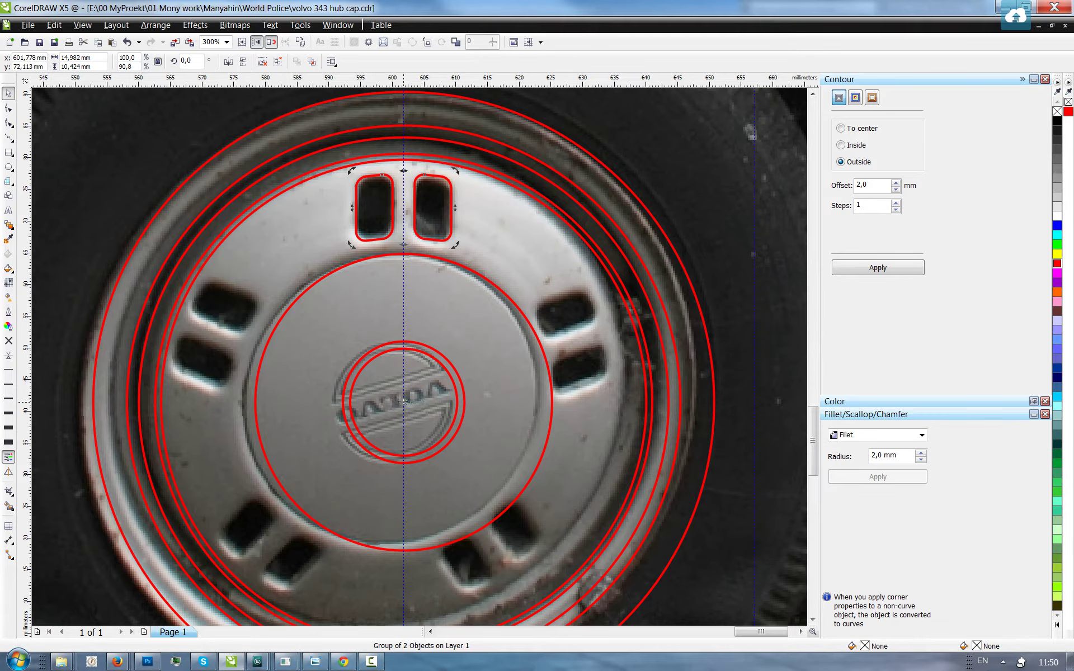
scroll(457, 328, down, 1)
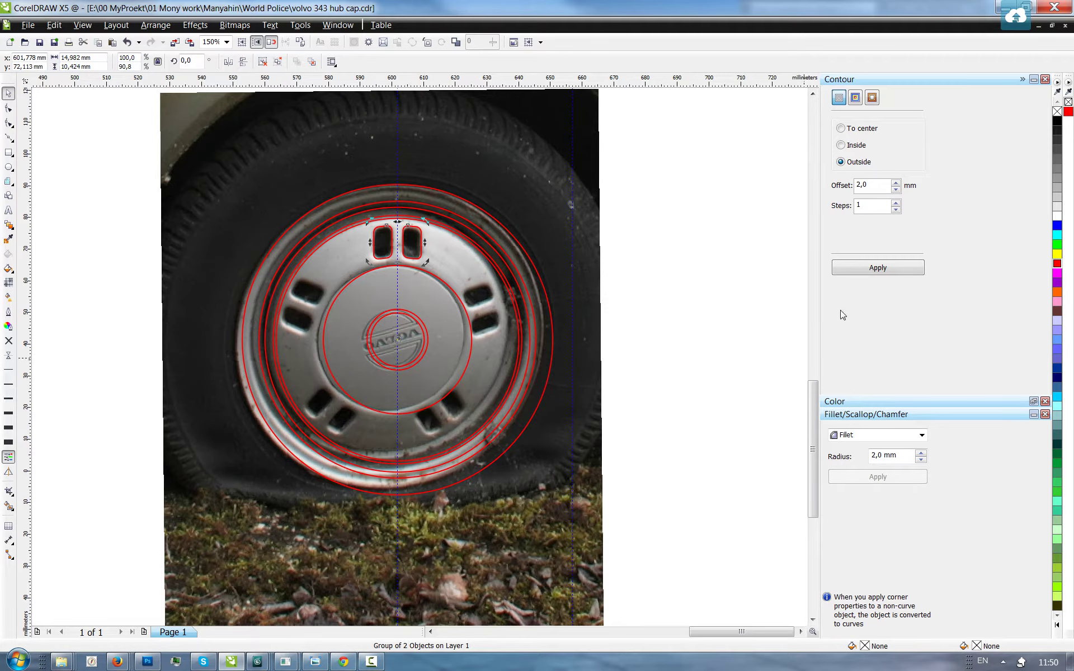
- Open the Rotate transformation settings for the slot group and make them fully visible
click(338, 24)
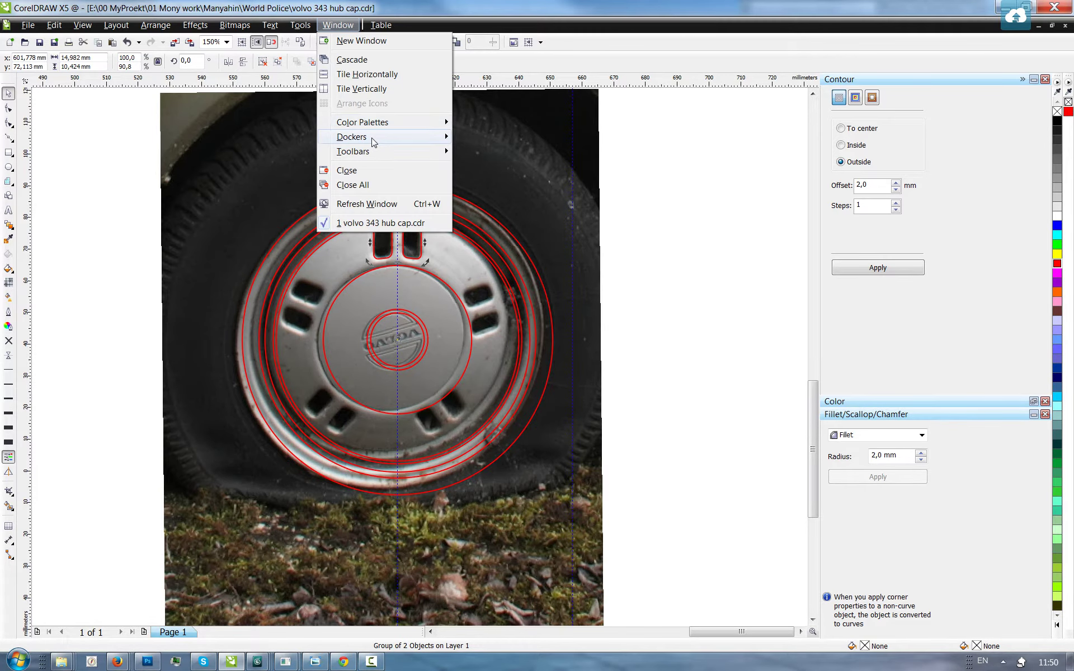
mouse_move(374, 142)
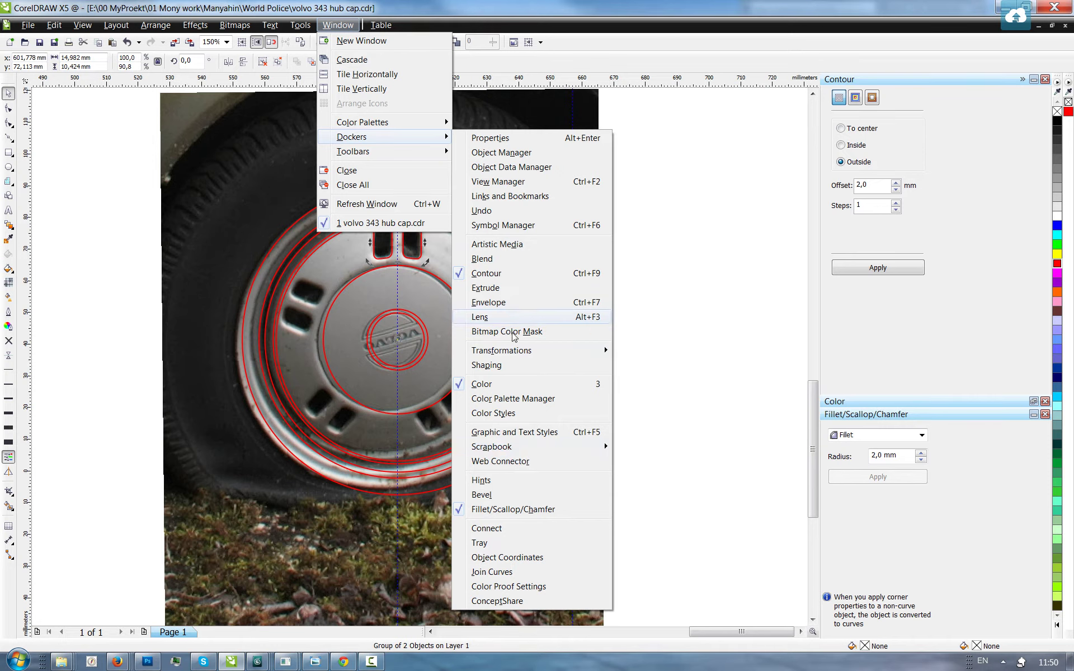
mouse_move(514, 351)
click(642, 347)
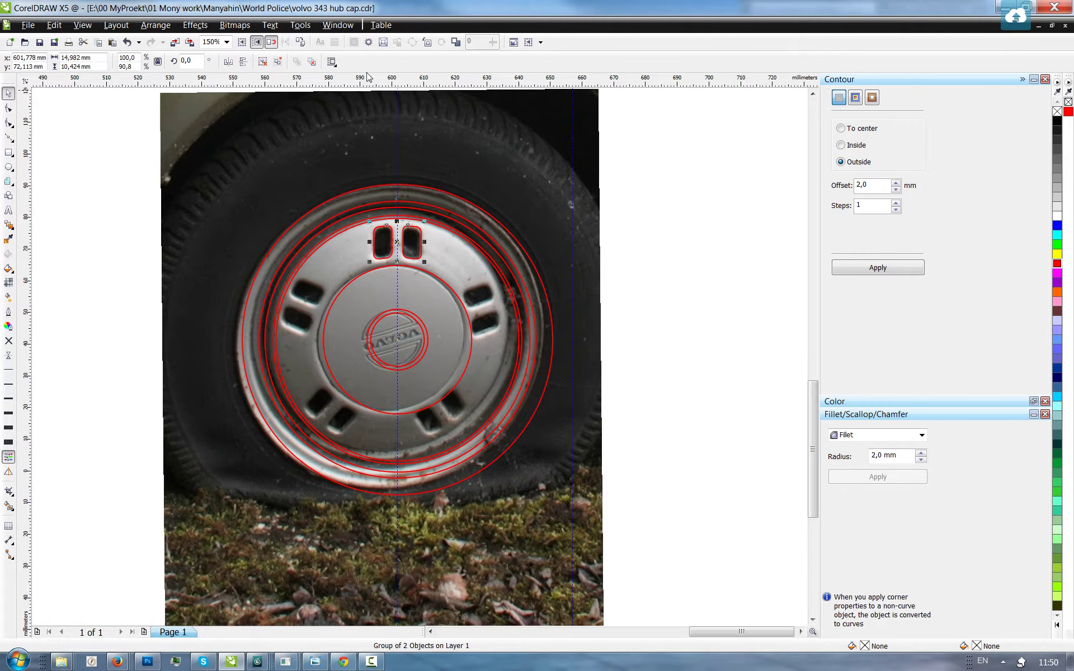
click(338, 24)
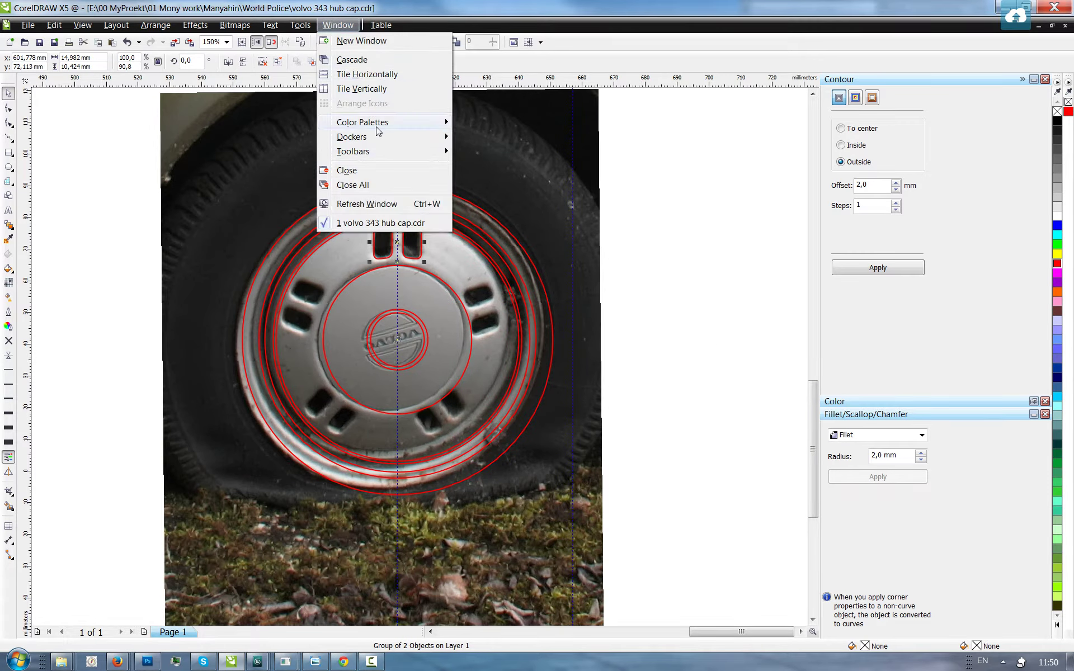
mouse_move(372, 137)
mouse_move(553, 359)
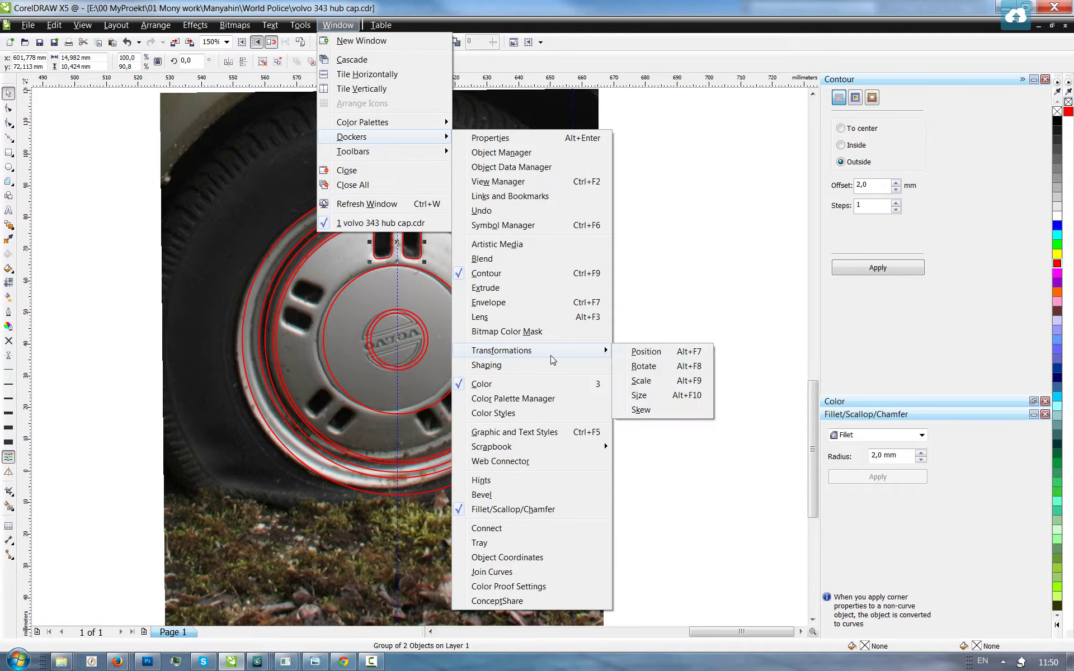
click(646, 368)
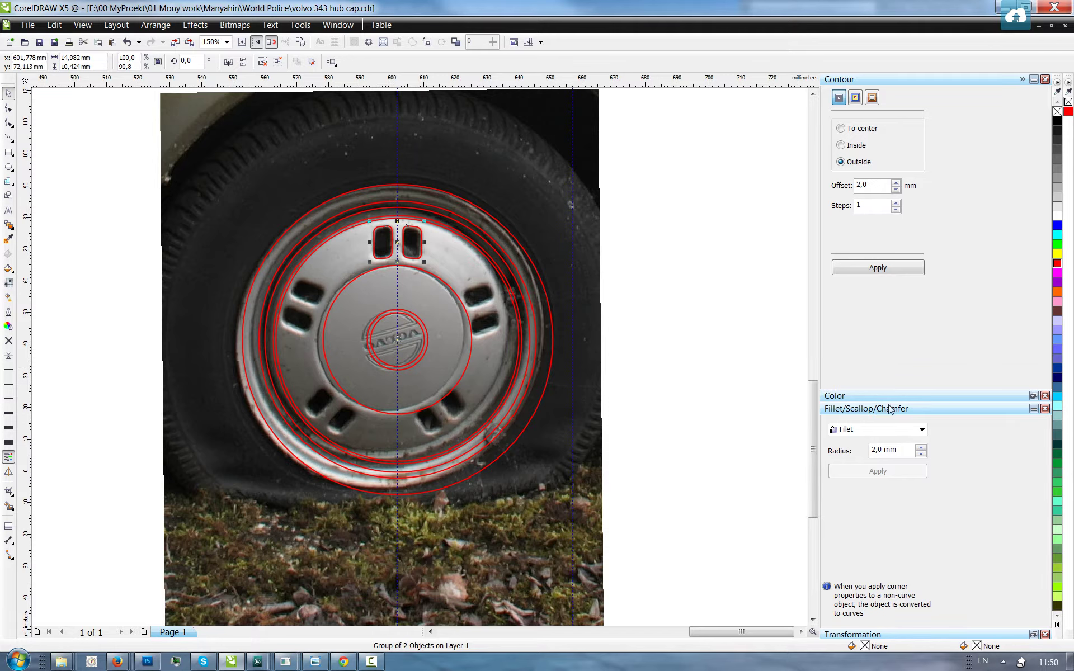
click(1032, 634)
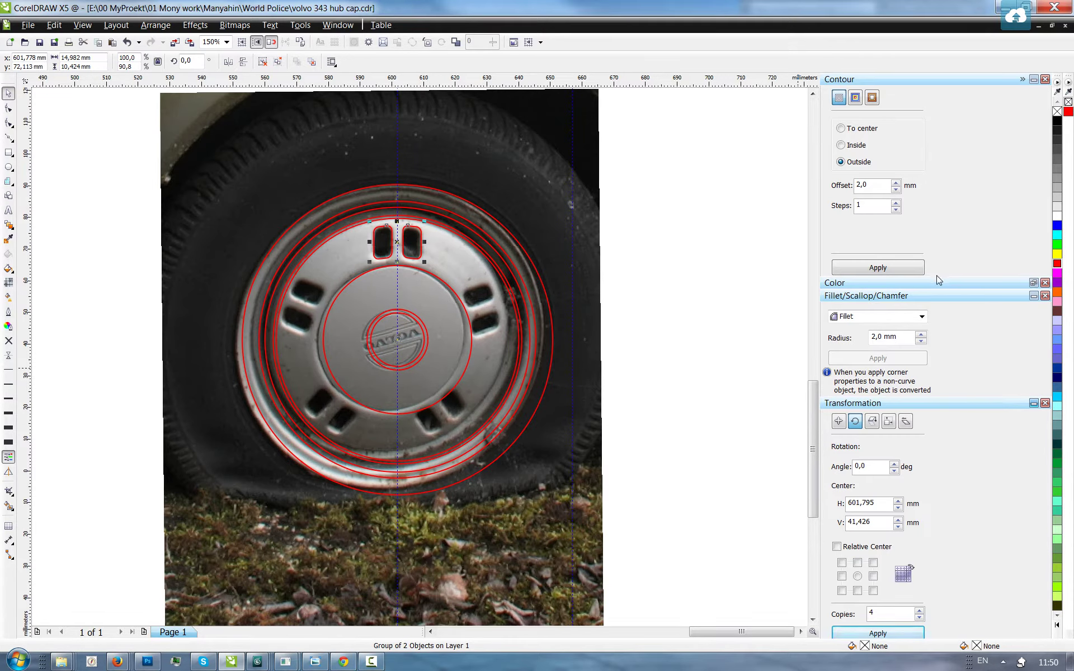
drag(934, 278, 912, 140)
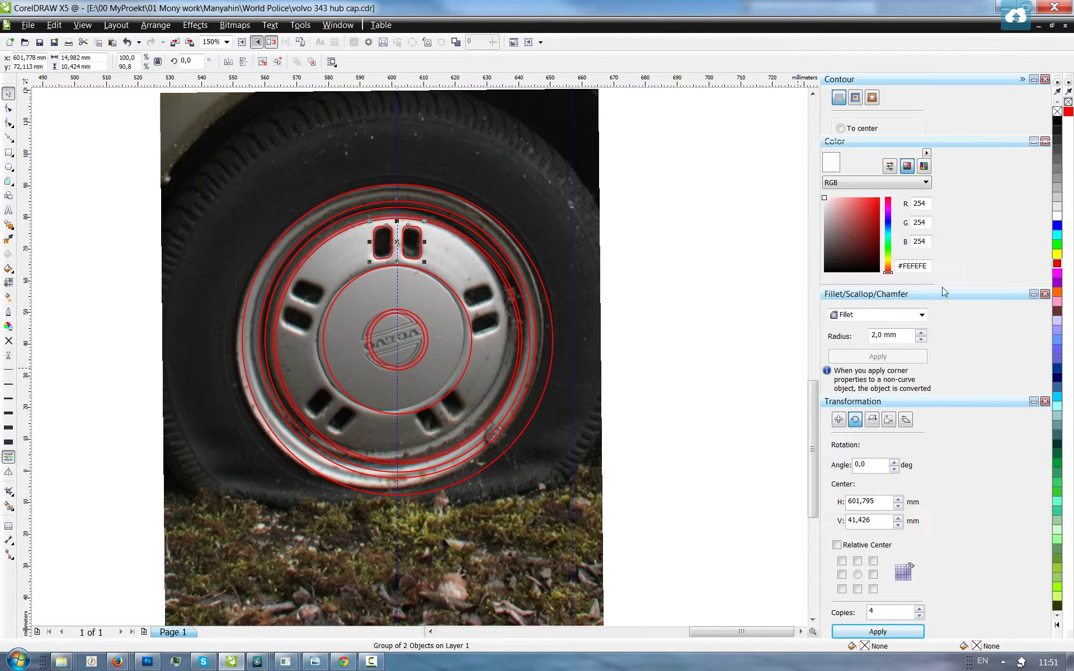
- Create 5 rotated copies of the slot group at 72° intervals around the wheel's centre
click(1044, 142)
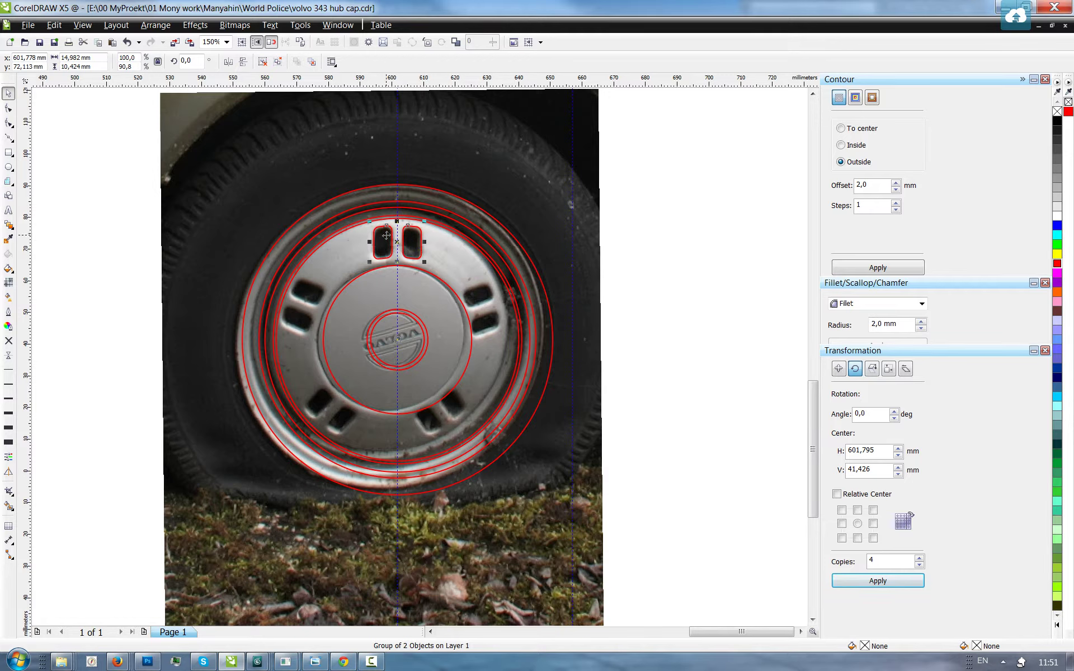
key(z)
drag(271, 181, 602, 486)
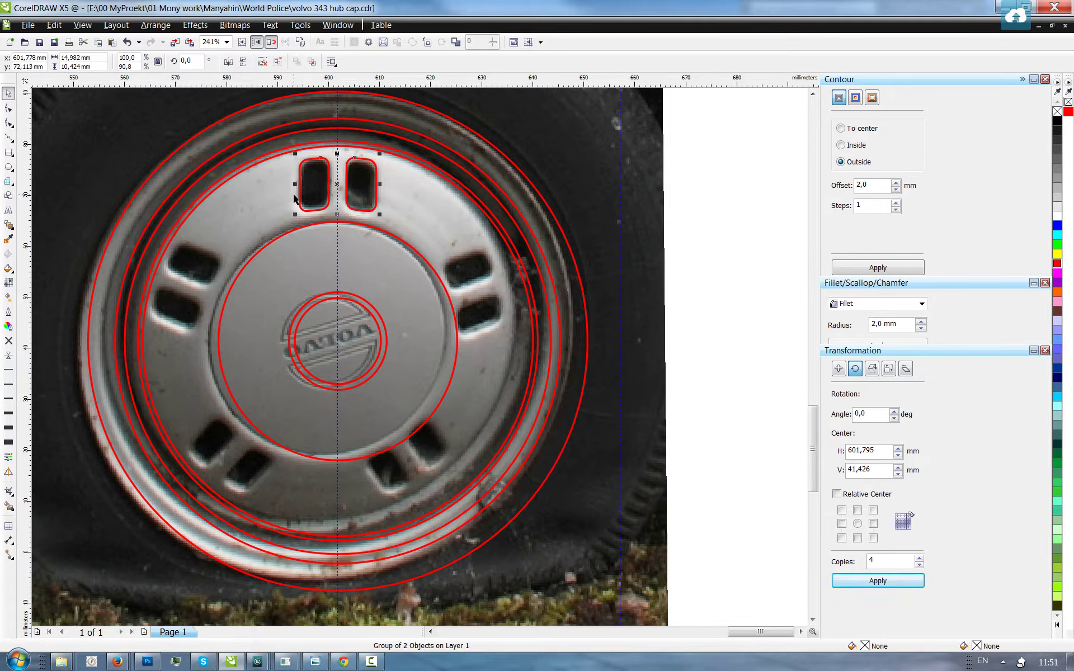
drag(337, 195, 336, 187)
text(5)
double_click(864, 414)
text(72)
click(888, 581)
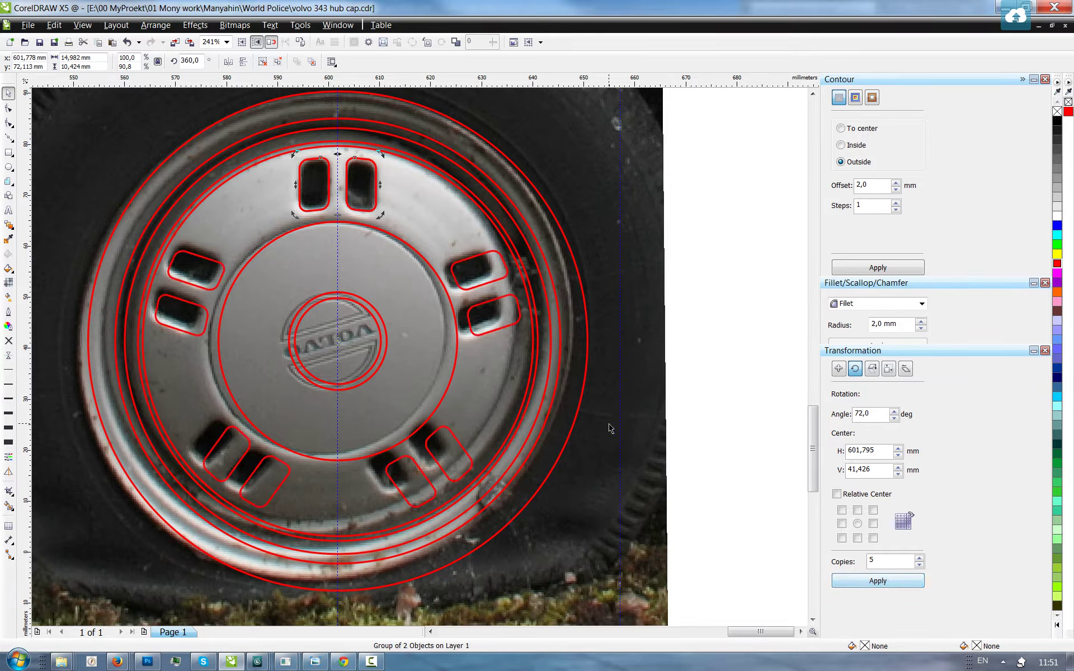
click(699, 283)
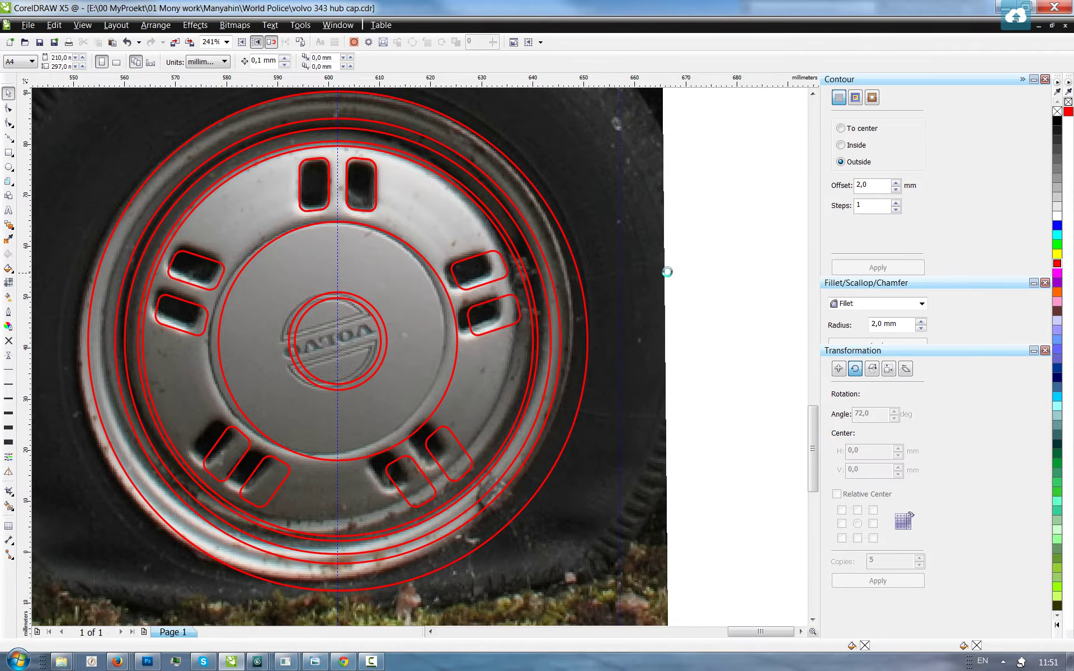
- Rotate the wheel photo to about 345,5° to level the VOLVO lettering and place a horizontal guideline through the wheel's centre
scroll(512, 280, down, 3)
click(513, 278)
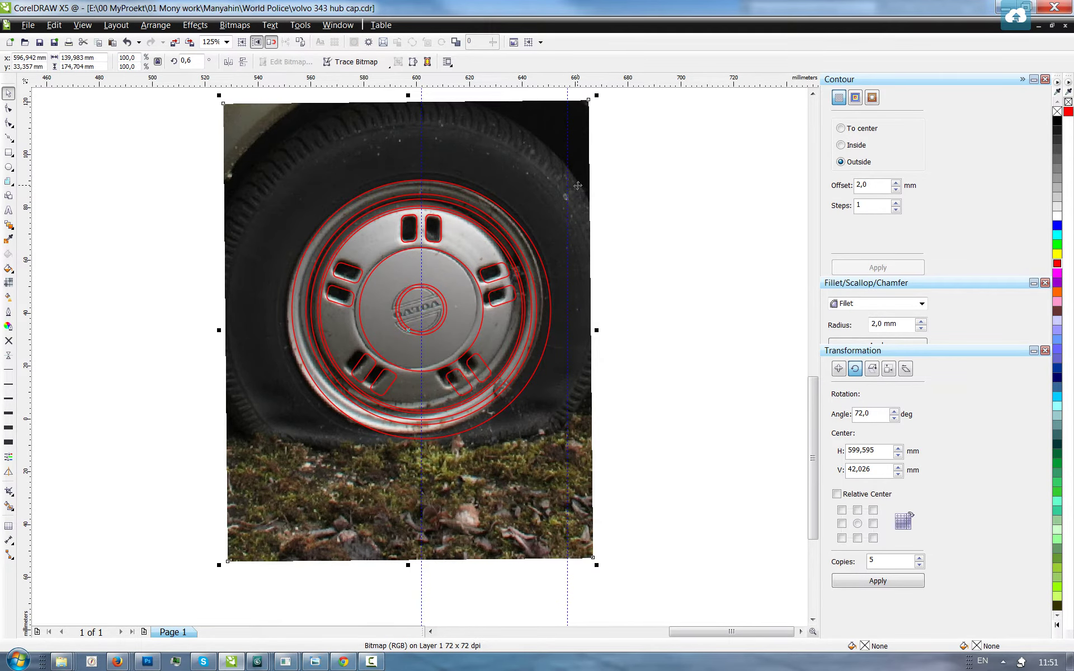
click(577, 186)
drag(598, 96, 643, 154)
scroll(436, 170, up, 2)
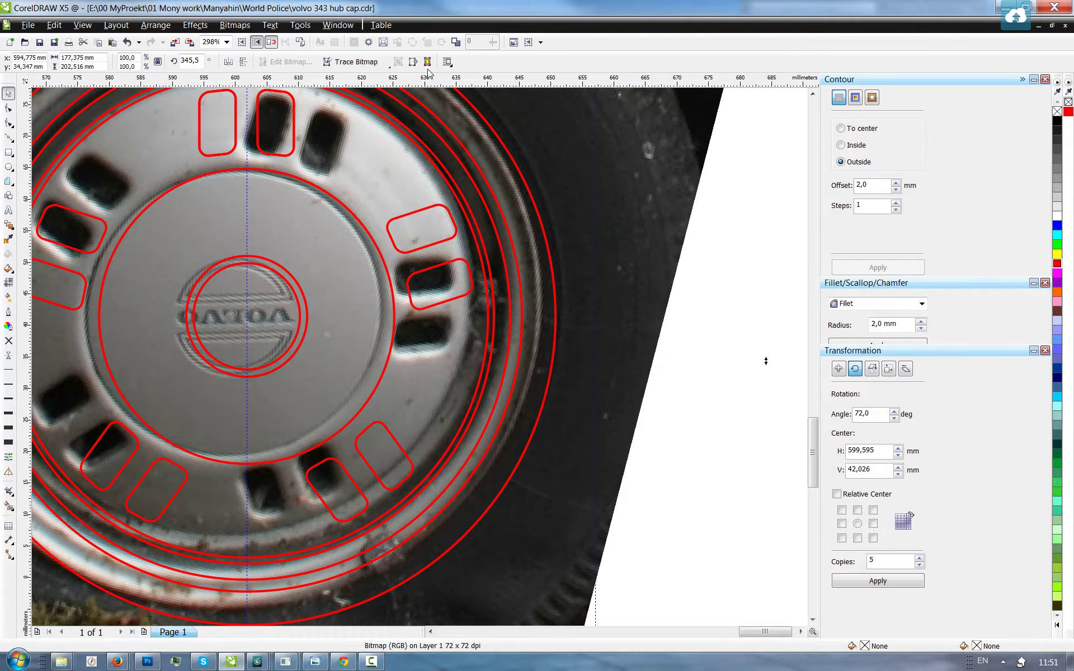
drag(315, 320, 304, 317)
scroll(408, 313, down, 2)
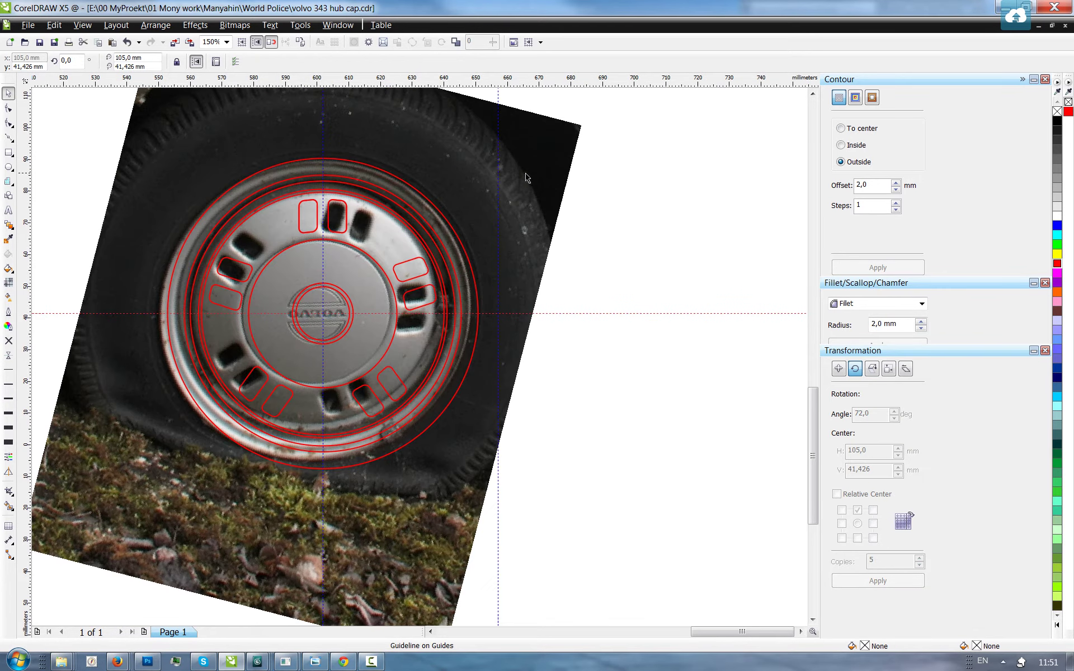
- Shift the wheel photo horizontally to about x 596,7 mm so its hub badge is centred in the traced circles
click(526, 174)
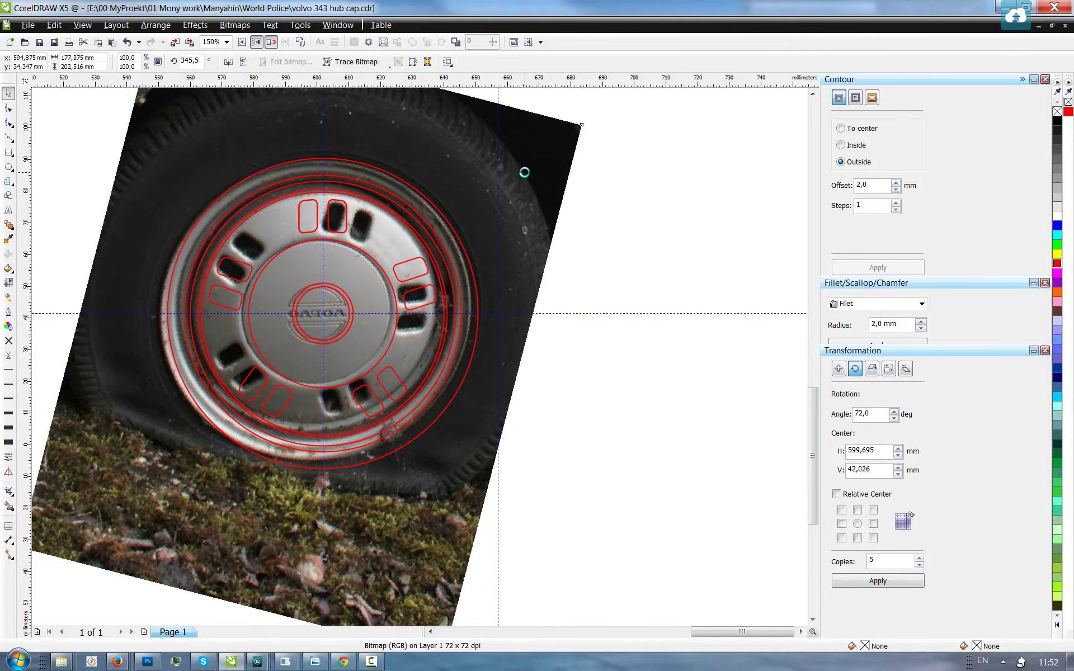
drag(524, 172, 531, 172)
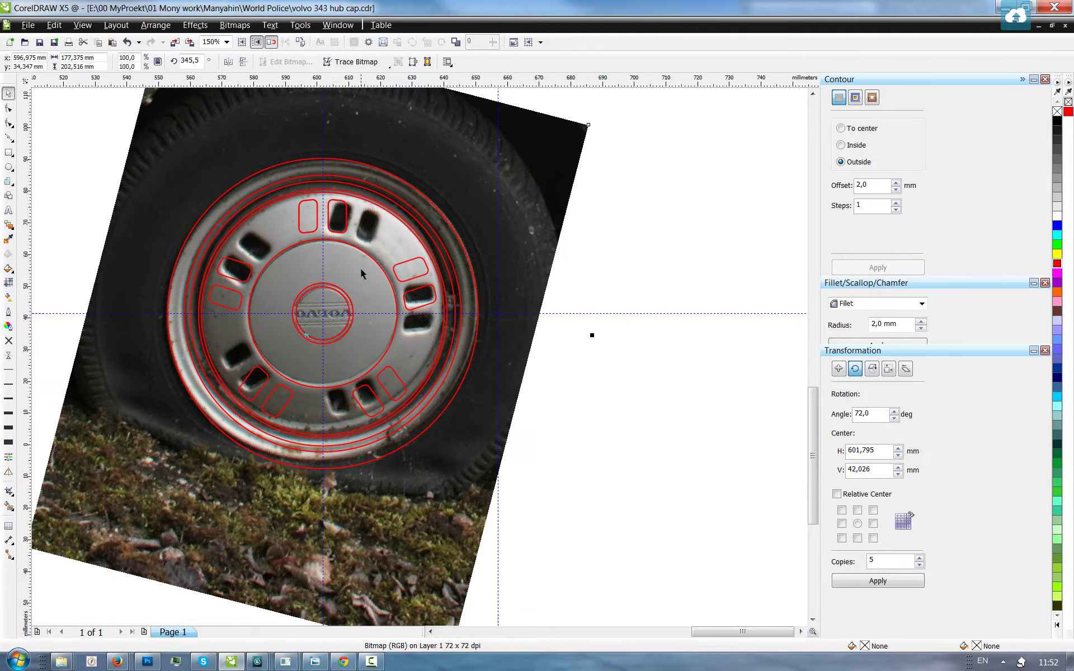
key(Left)
key(Left)
key(Left)
key(Left)
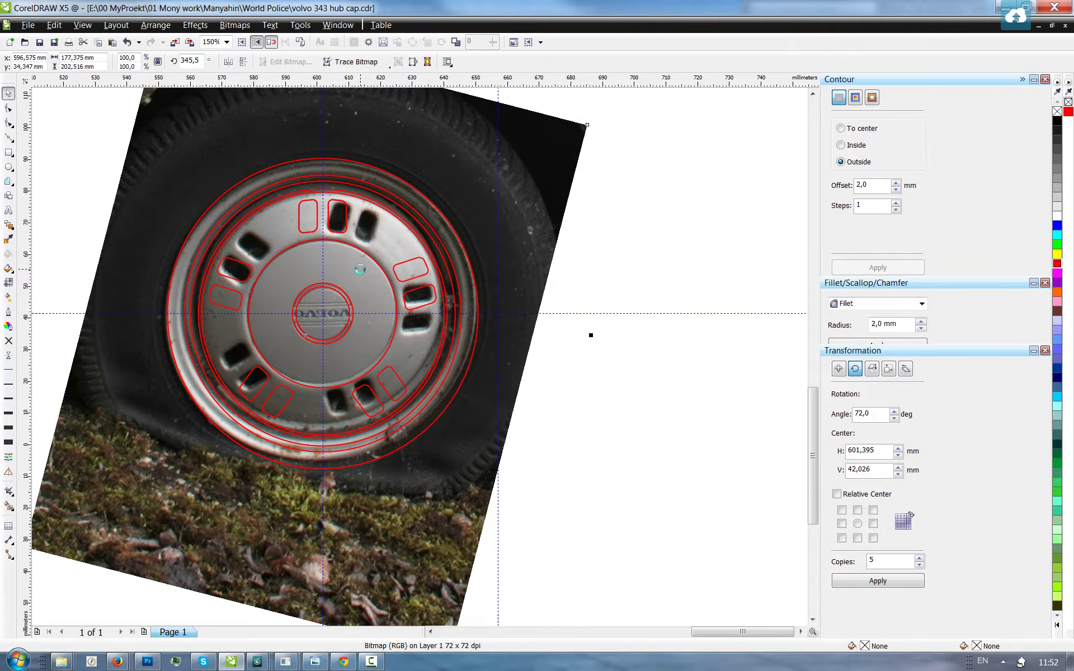
key(Left)
scroll(299, 313, up, 1)
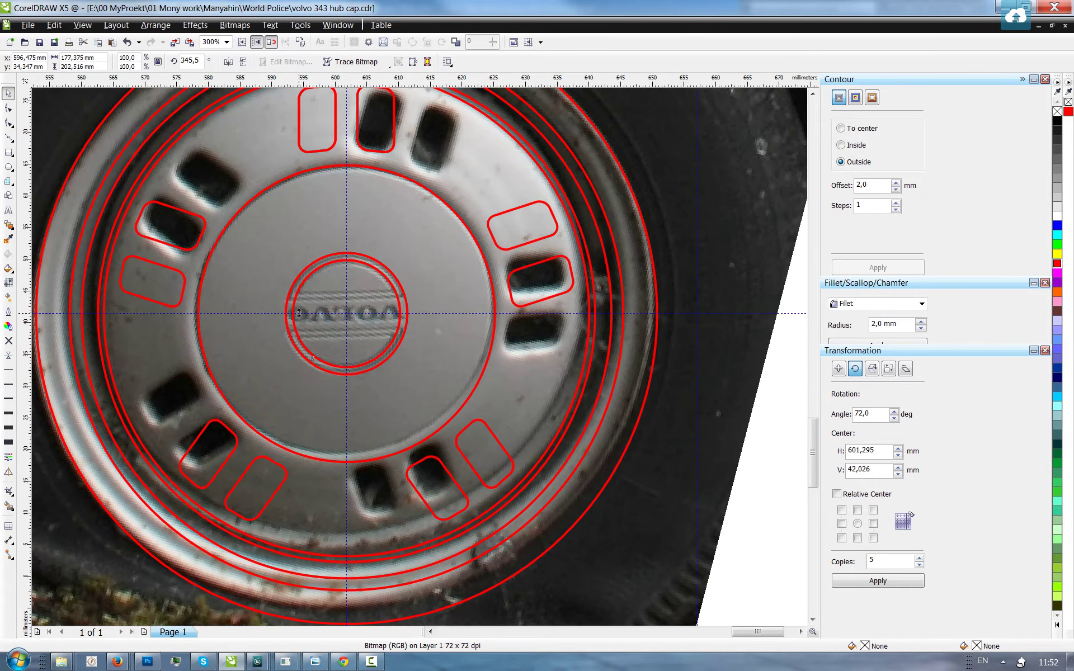
key(Right)
key(Right)
key(Right)
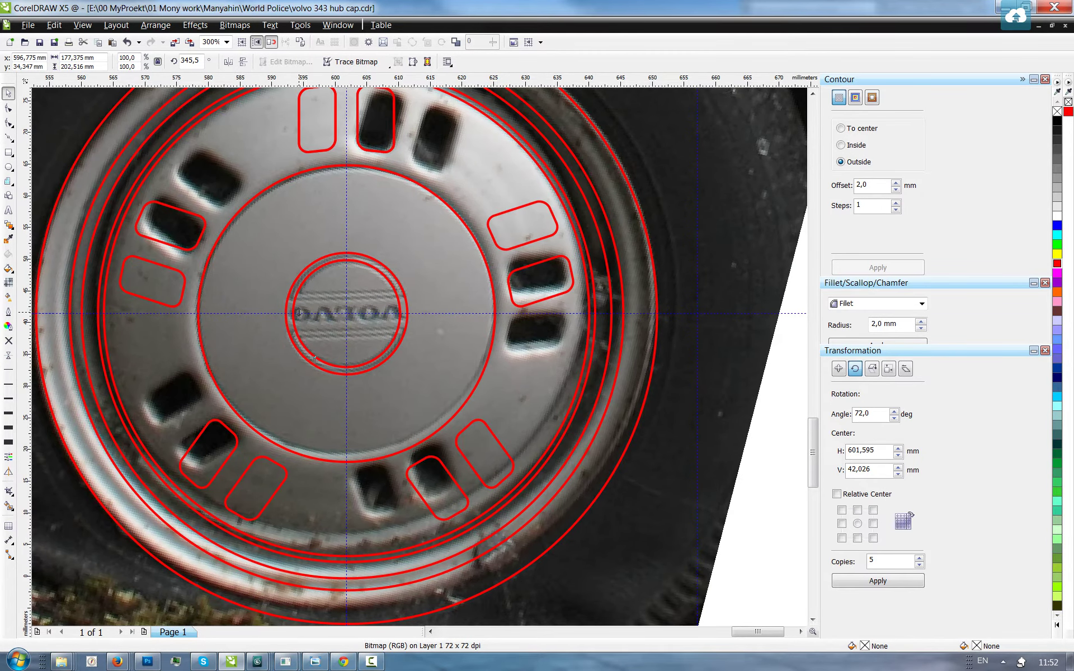
key(Left)
scroll(604, 315, down, 2)
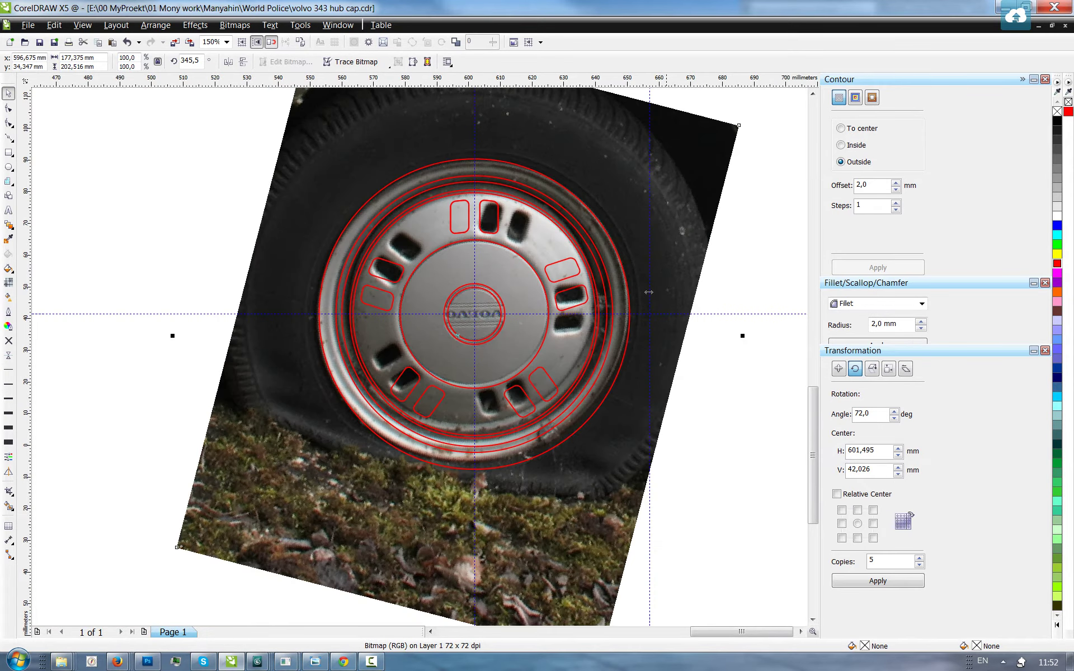
- Fine-tune the wheel photo's rotation to about 343,1° so the VOLVO lettering runs parallel to the horizontal guideline
scroll(503, 306, up, 4)
scroll(385, 332, down, 4)
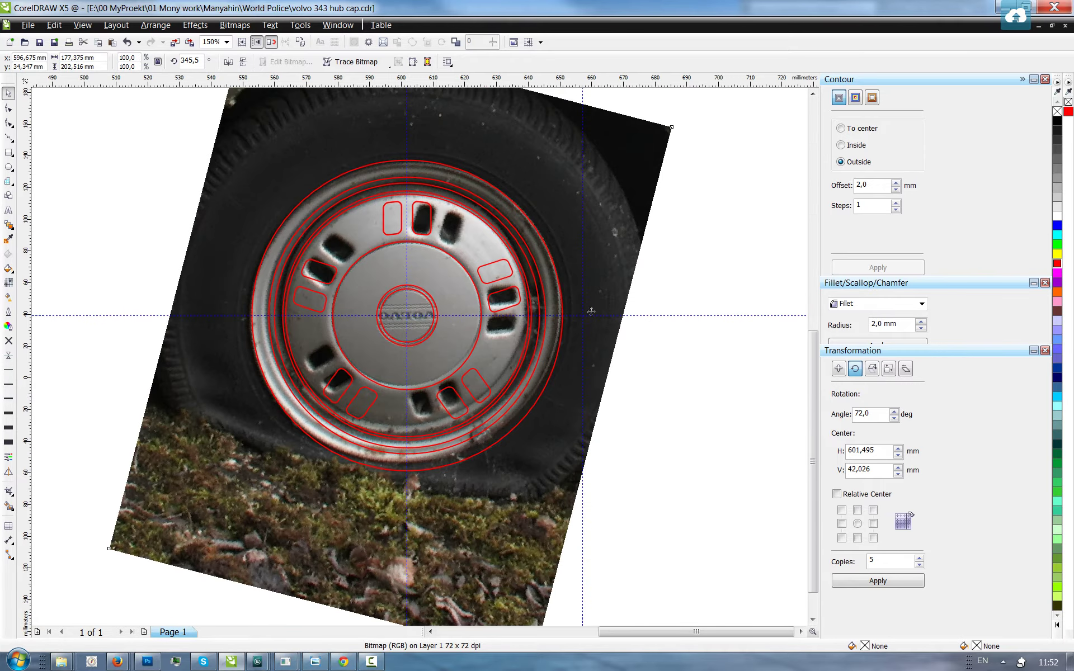
scroll(581, 274, down, 4)
scroll(568, 327, up, 4)
click(568, 327)
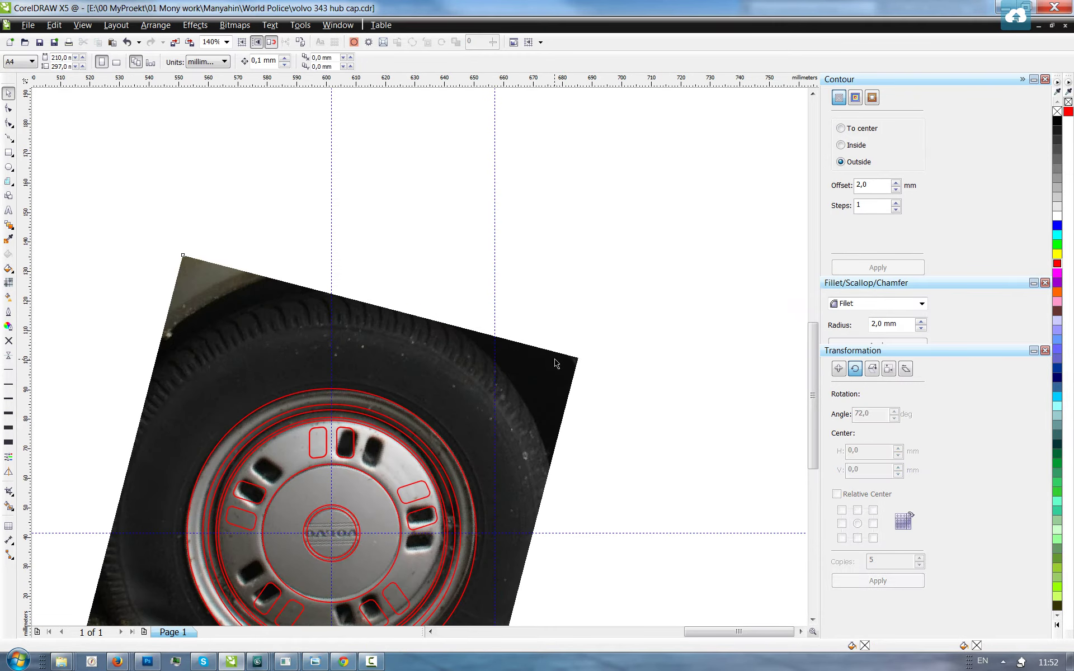
drag(582, 251, 582, 269)
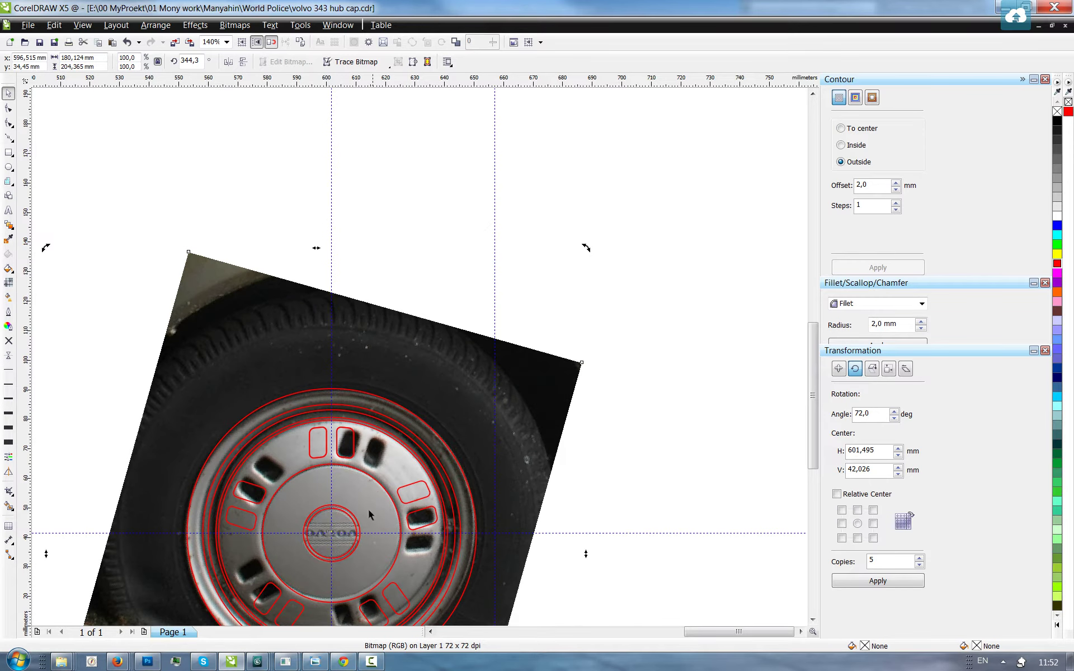
scroll(368, 509, up, 2)
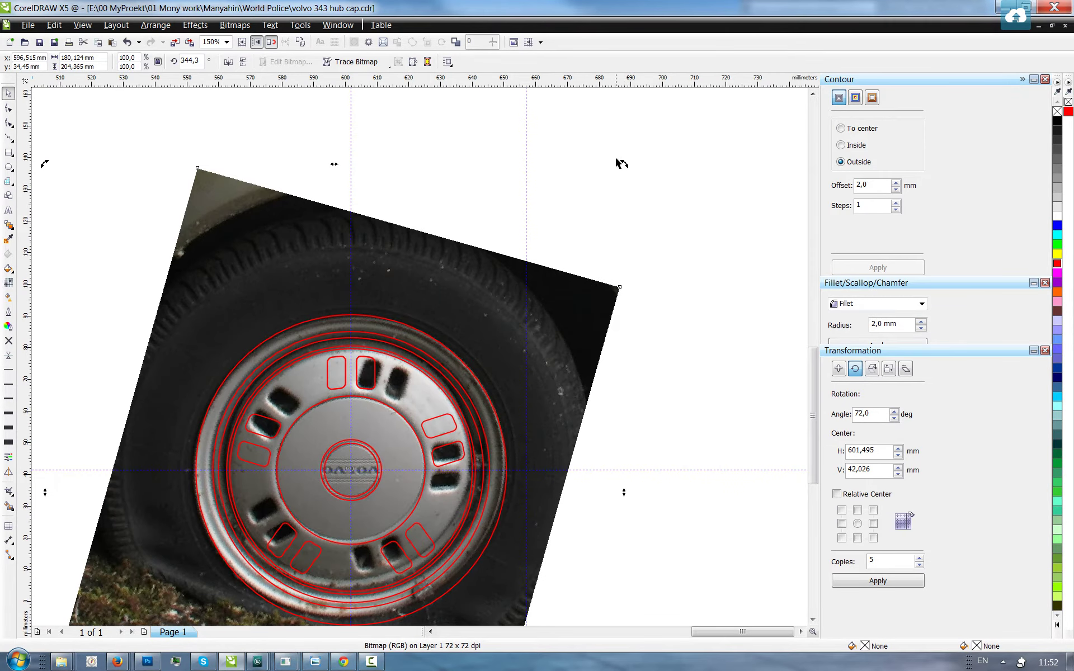
drag(620, 163, 625, 171)
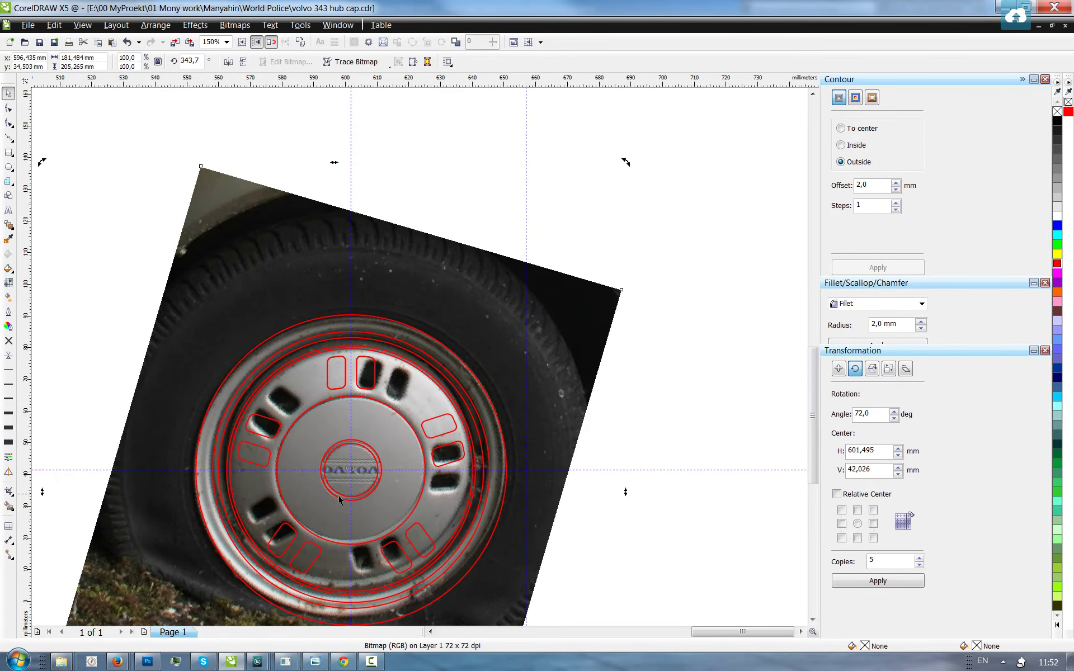
scroll(336, 479, up, 2)
scroll(336, 479, down, 2)
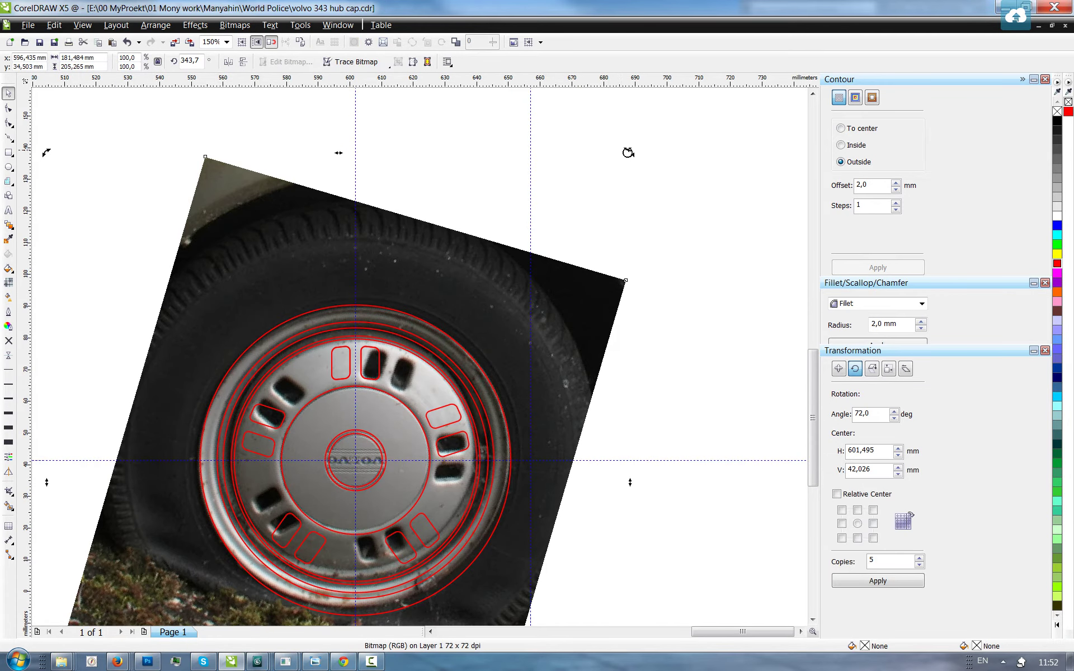
drag(628, 153, 634, 157)
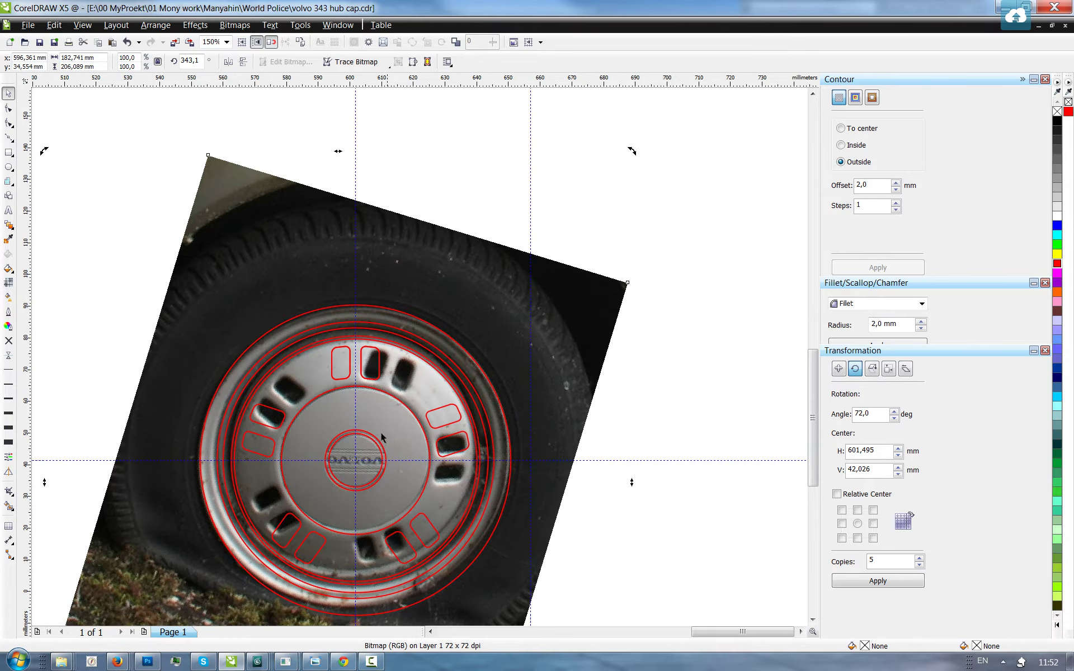
scroll(330, 484, up, 2)
scroll(381, 383, down, 2)
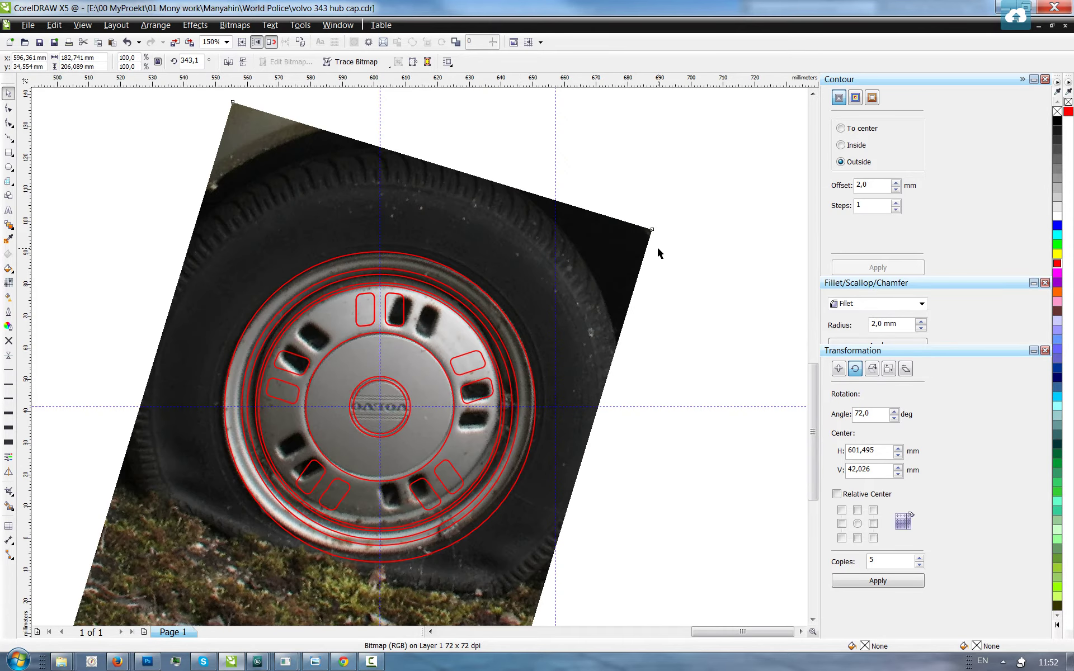
- Lock the wheel photo in its adjusted position
right_click(643, 251)
click(671, 426)
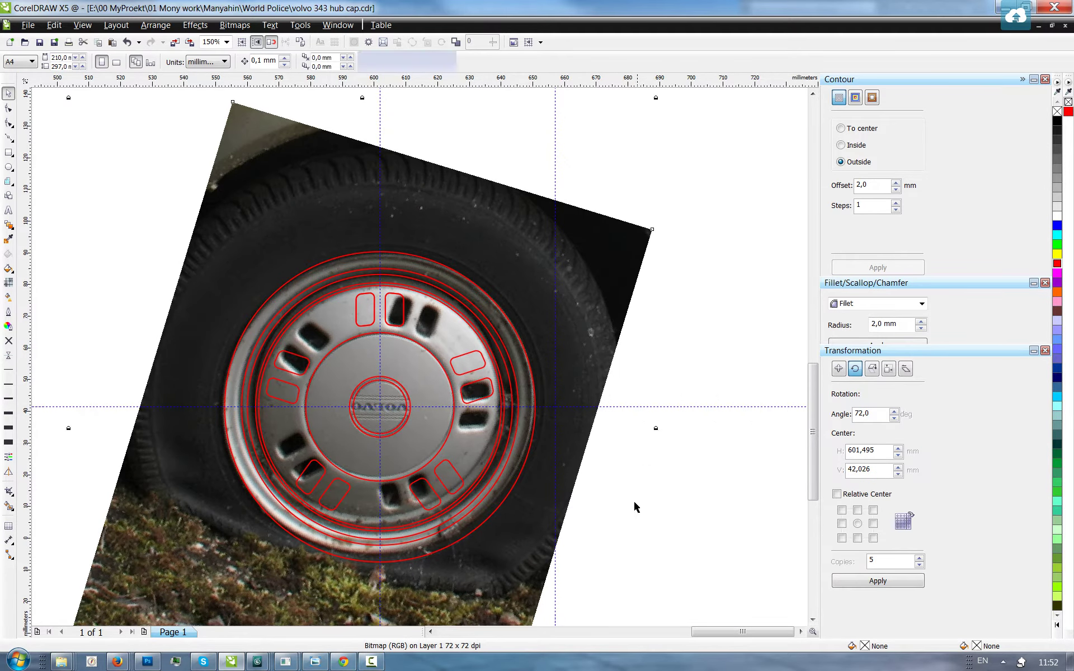
click(634, 506)
- Draw a rectangle about 24,4 × 4,9 mm over the VOLVO lettering and centre it on the badge circles
scroll(348, 349, up, 5)
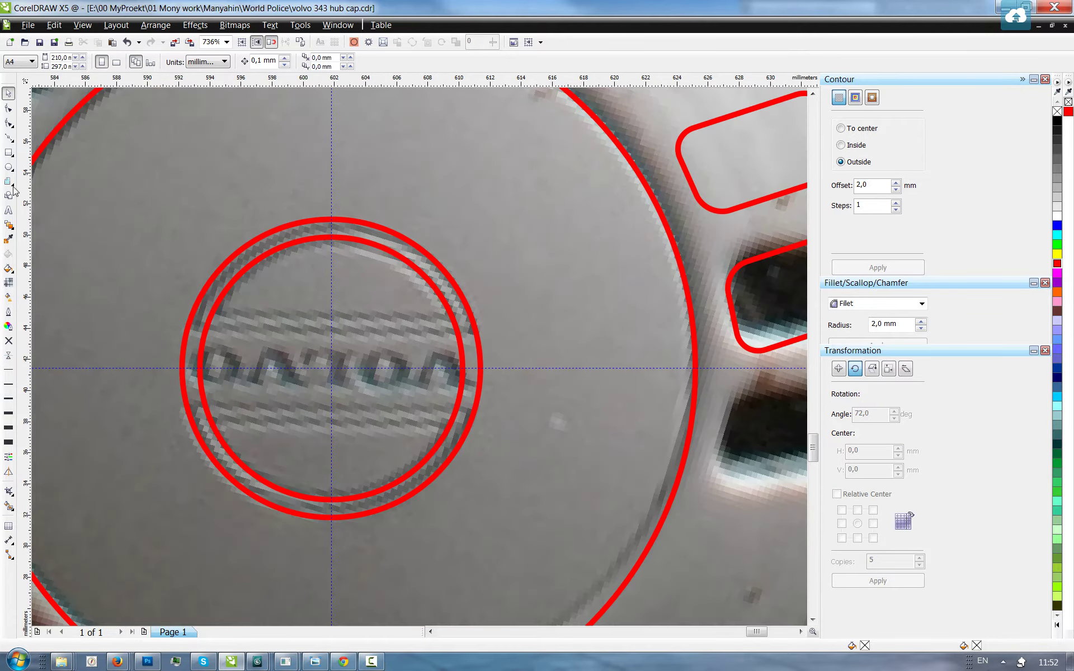
click(9, 152)
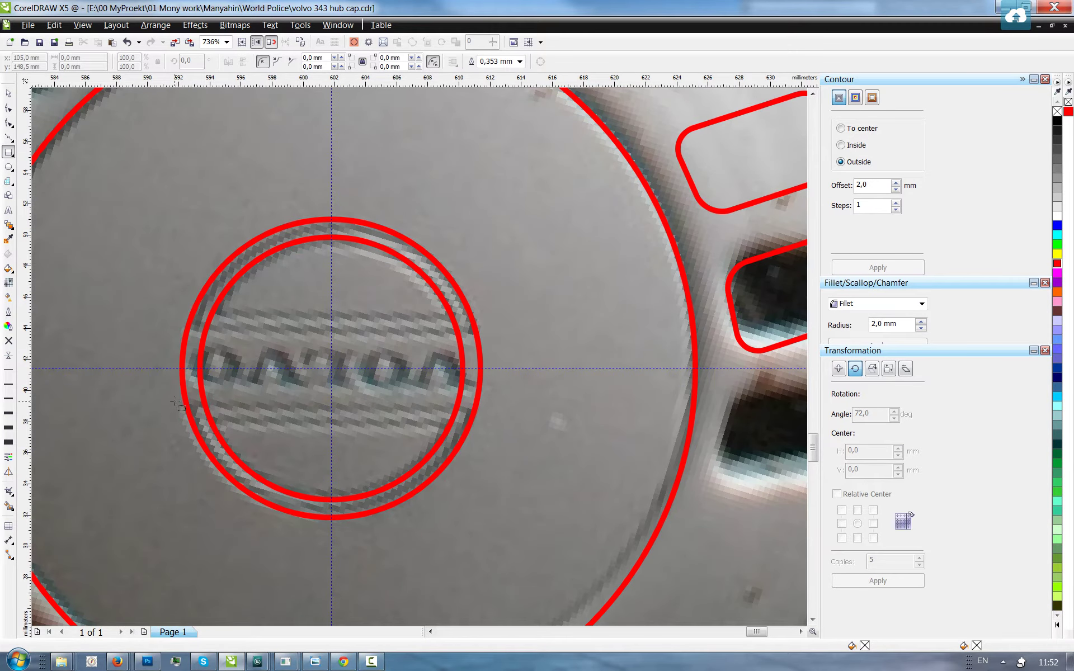
mouse_move(160, 407)
mouse_down()
mouse_move(538, 319)
mouse_move(539, 332)
mouse_up()
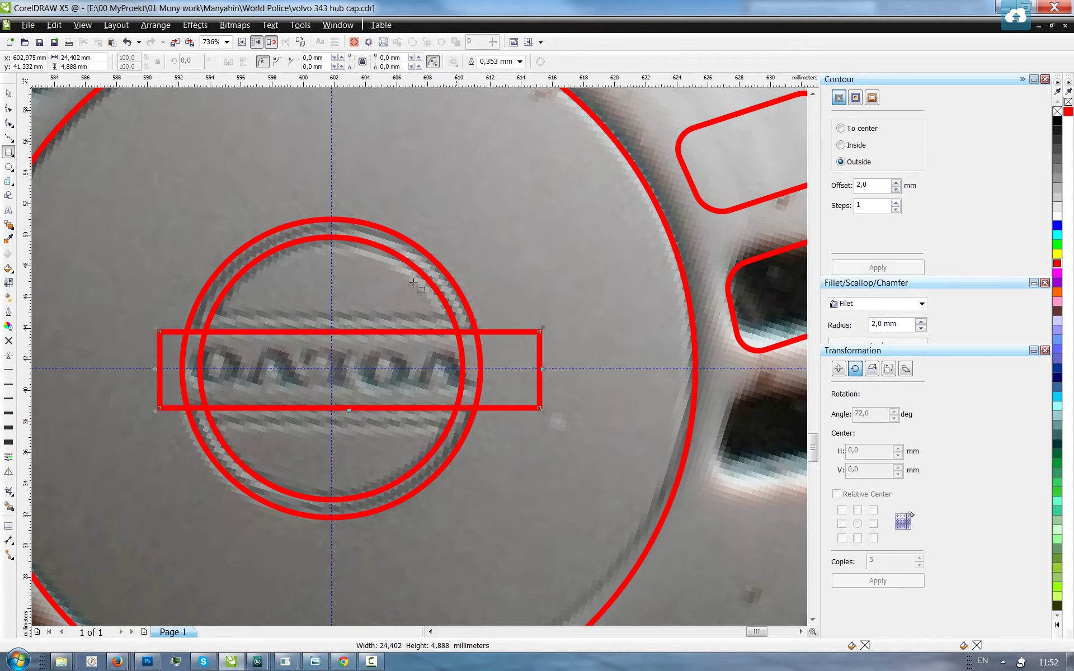
click(8, 94)
shift+click(238, 254)
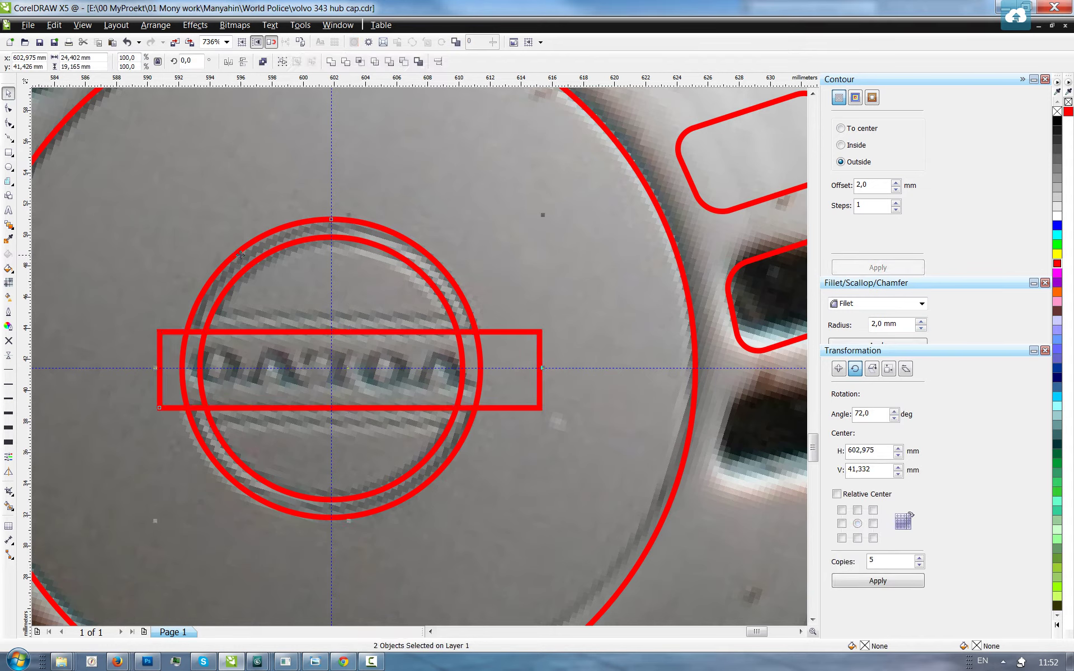
shift+click(307, 221)
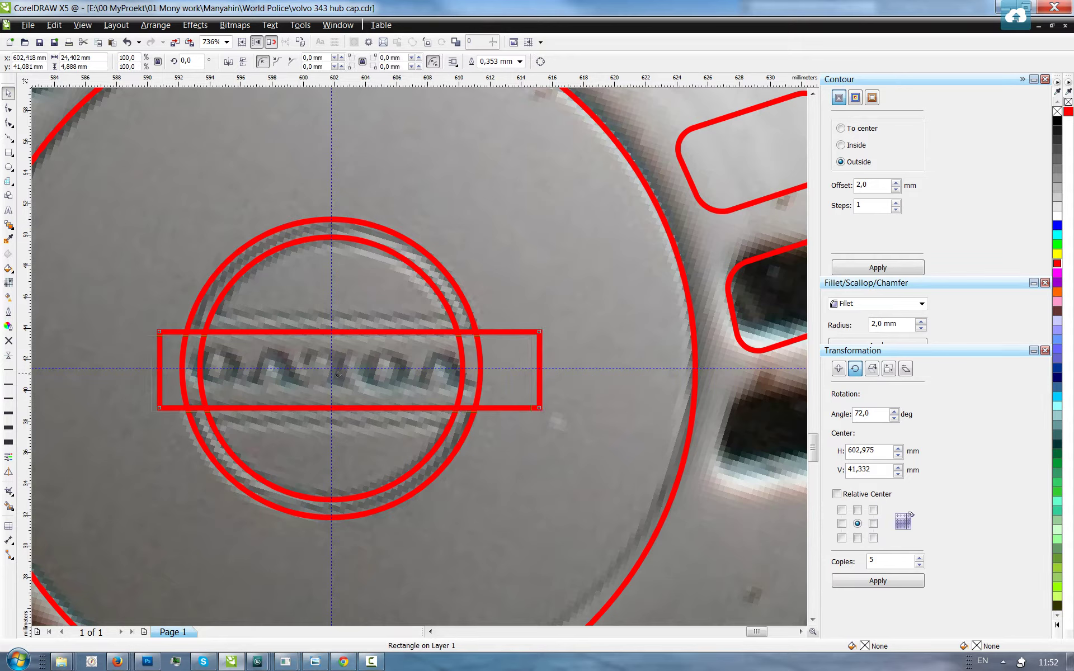
drag(347, 374, 326, 333)
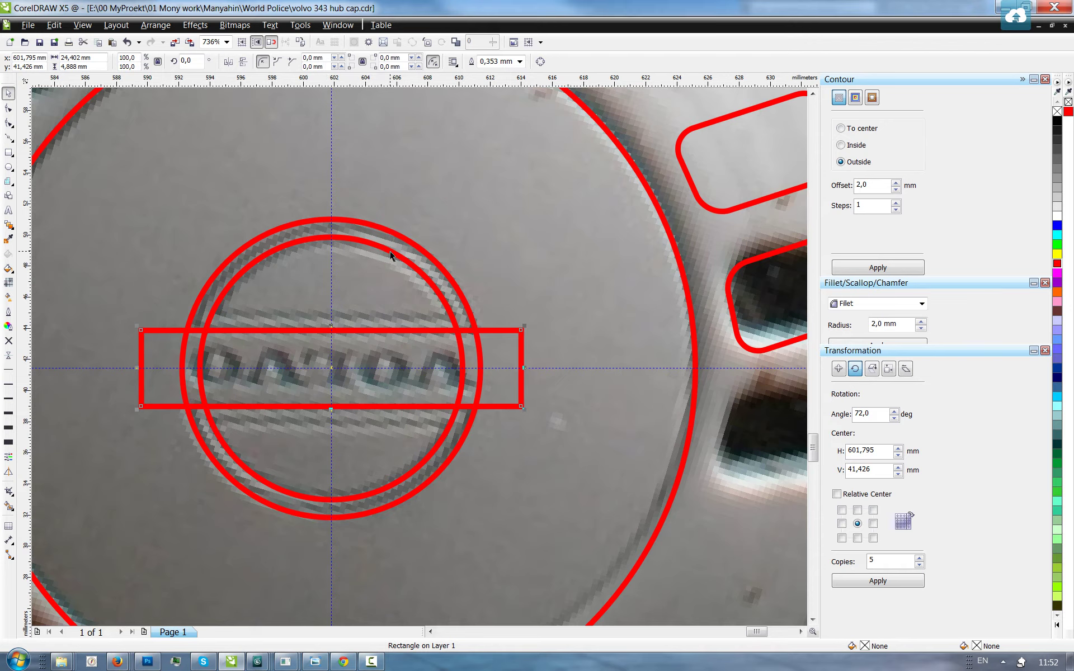
- Trim the outer badge circle with the rectangle and stretch the rectangle's height symmetrically to about 6,9 mm
shift+click(393, 233)
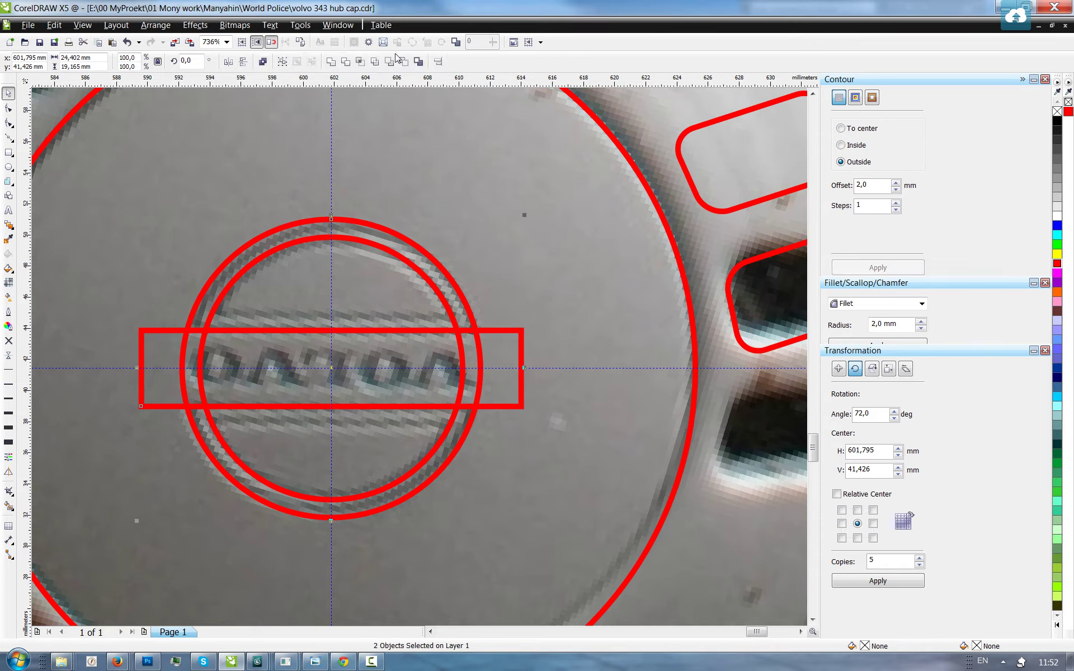
click(438, 193)
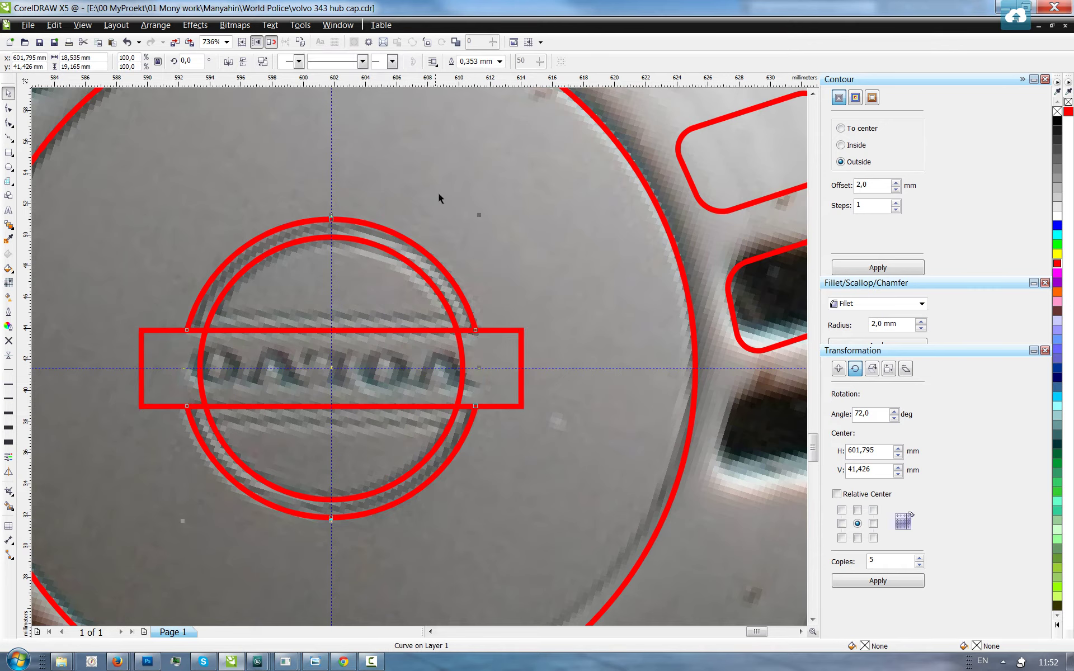
click(498, 330)
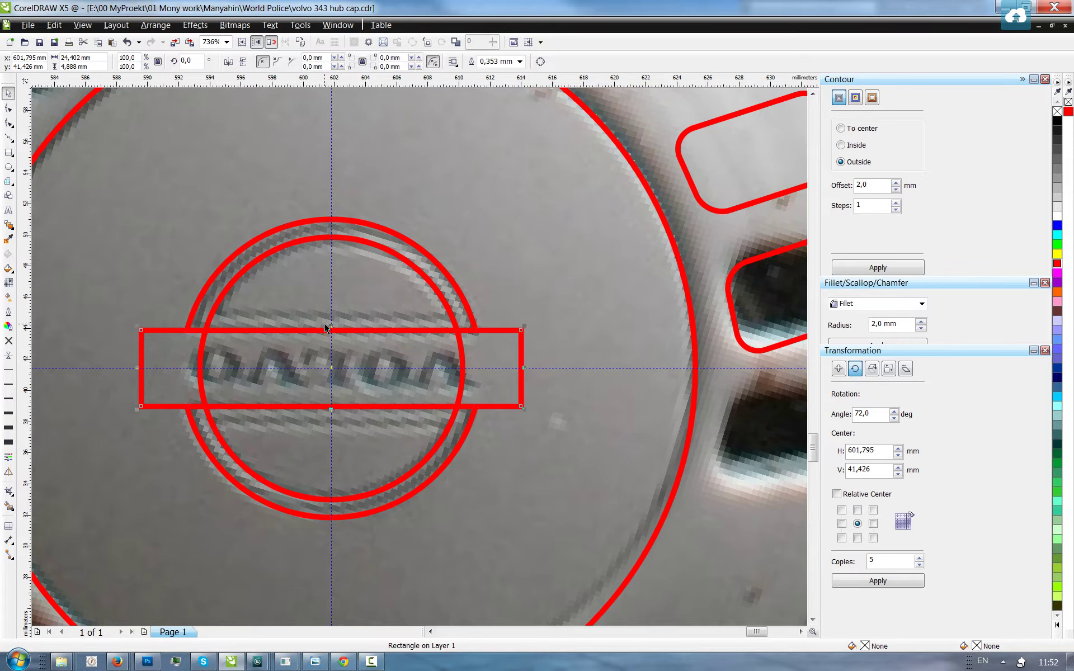
drag(333, 324, 333, 311)
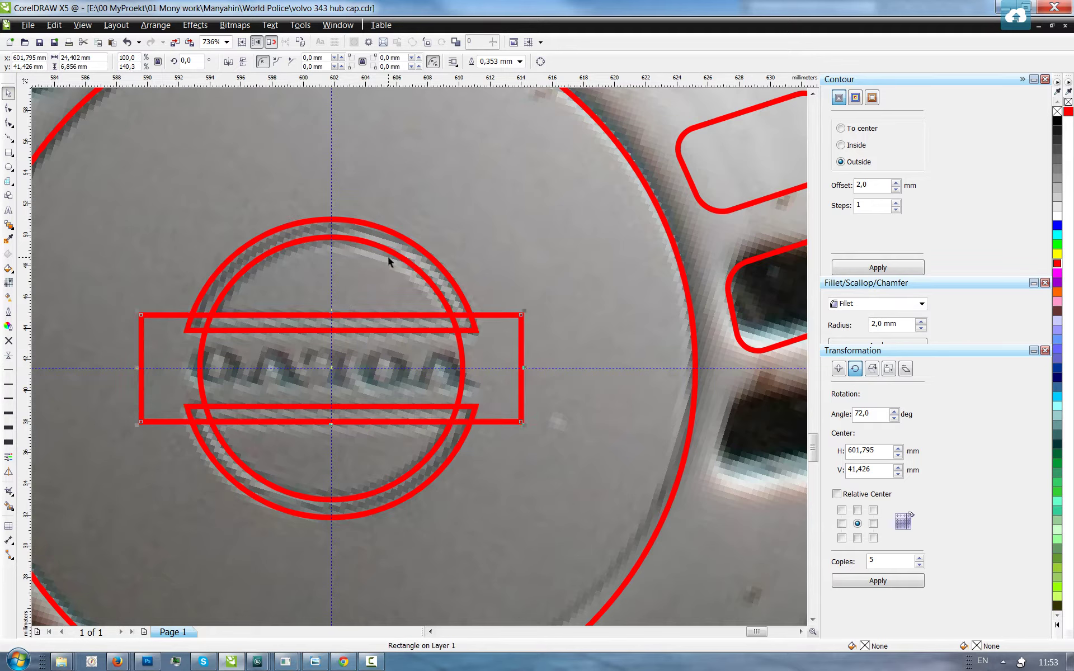
- Trim the inner badge circle with the rectangle and delete the rectangle
shift+click(391, 256)
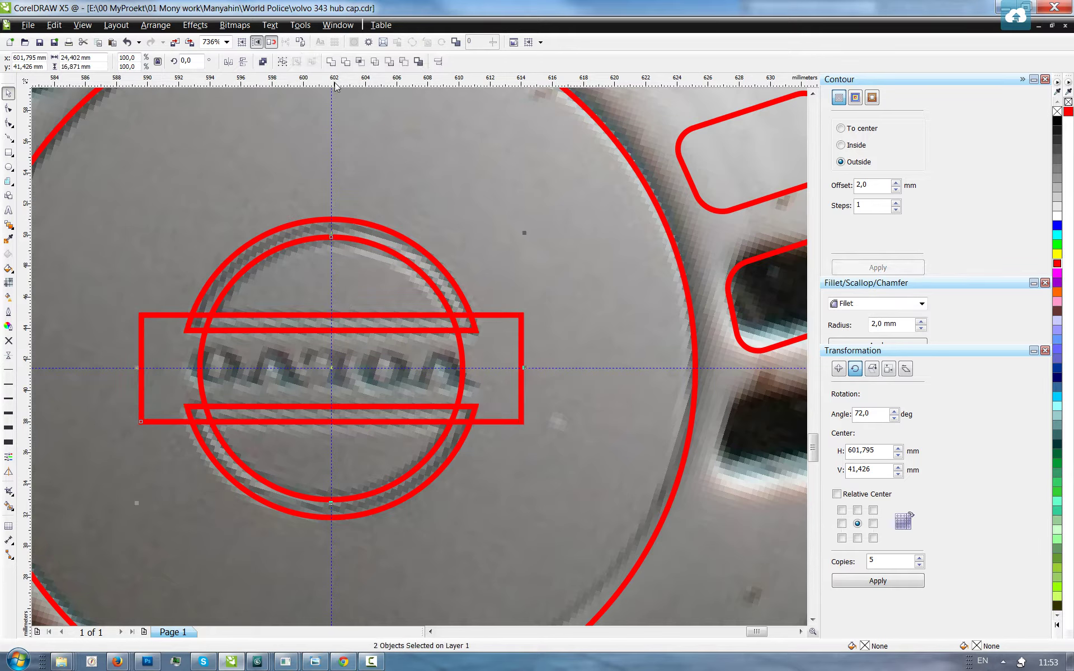
click(345, 63)
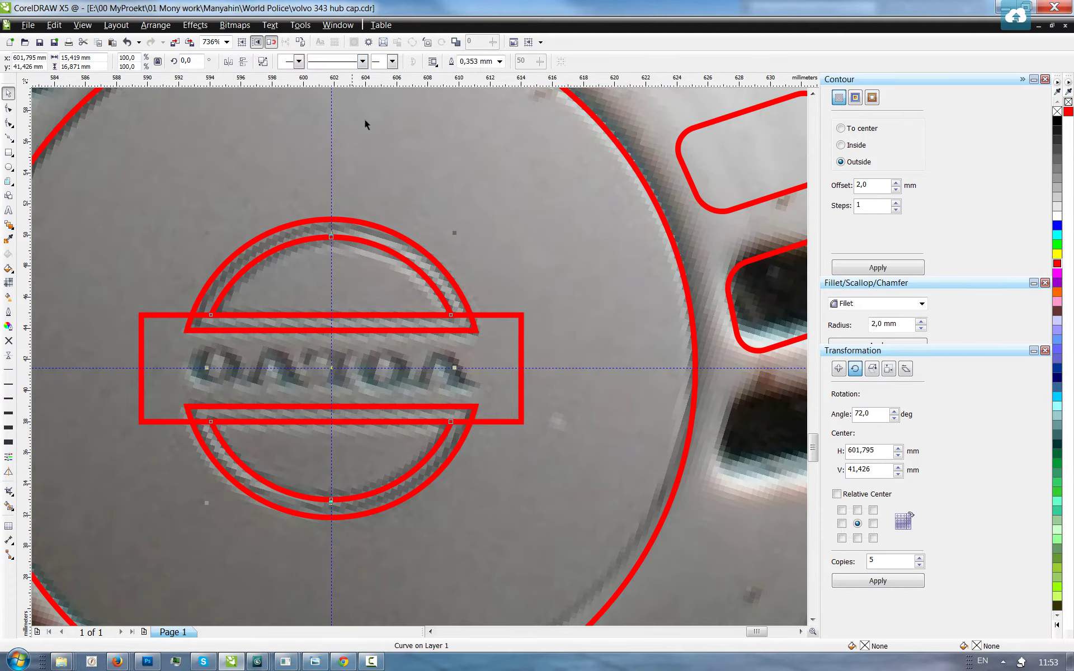
click(523, 319)
key(Delete)
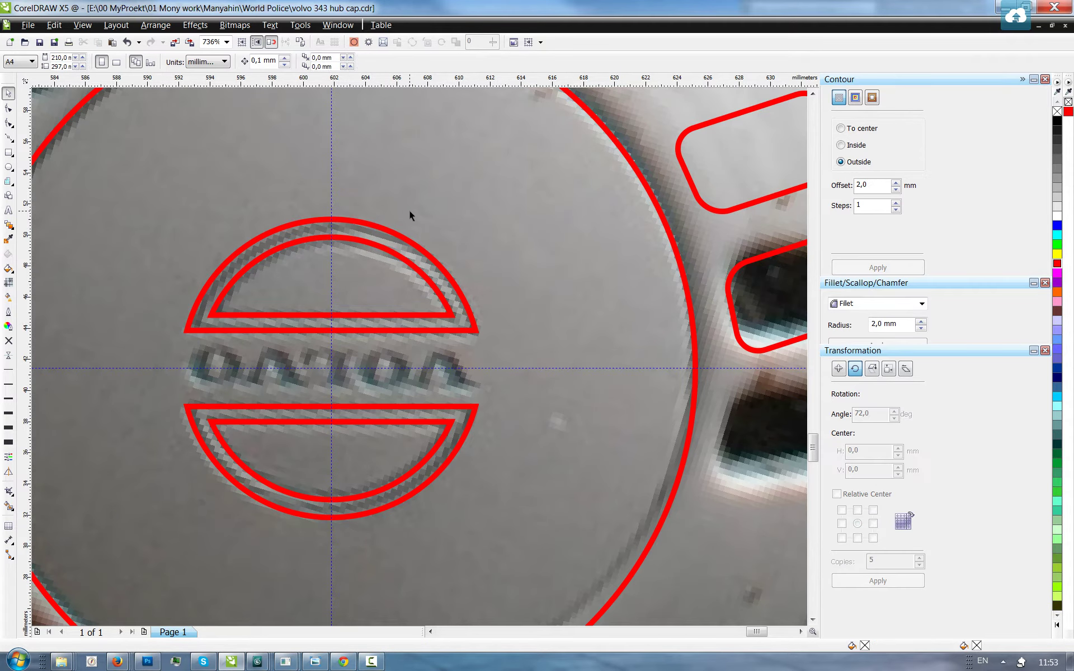
- Create an enlarged concentric copy of the outermost rim circle, about 154,8 mm in diameter, to outline the tyre
scroll(408, 212, down, 2)
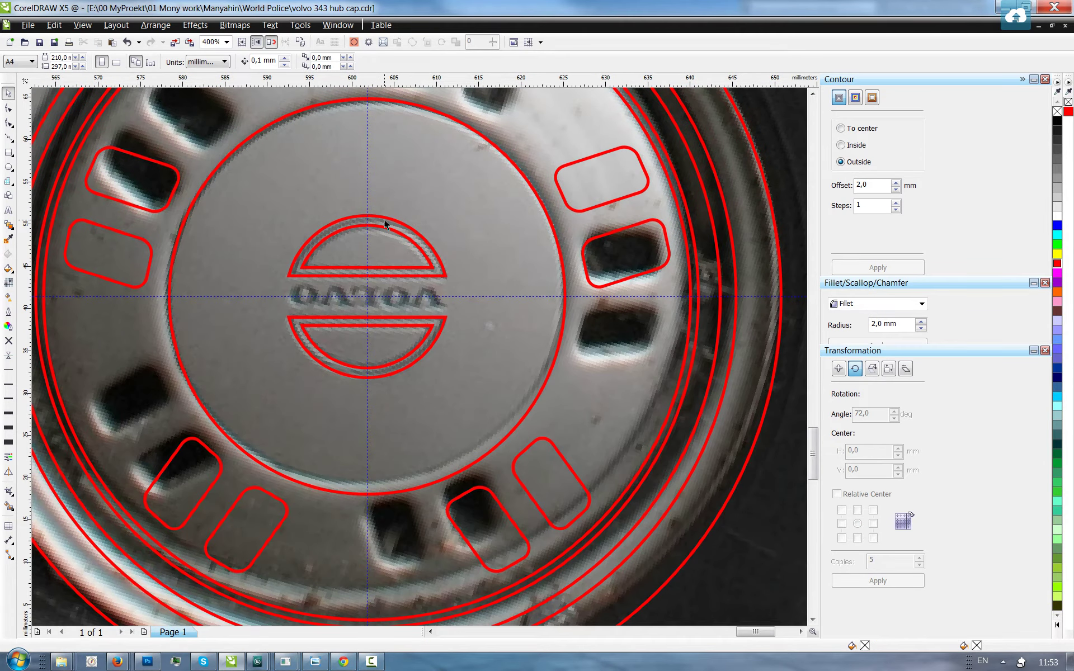
scroll(400, 236, down, 3)
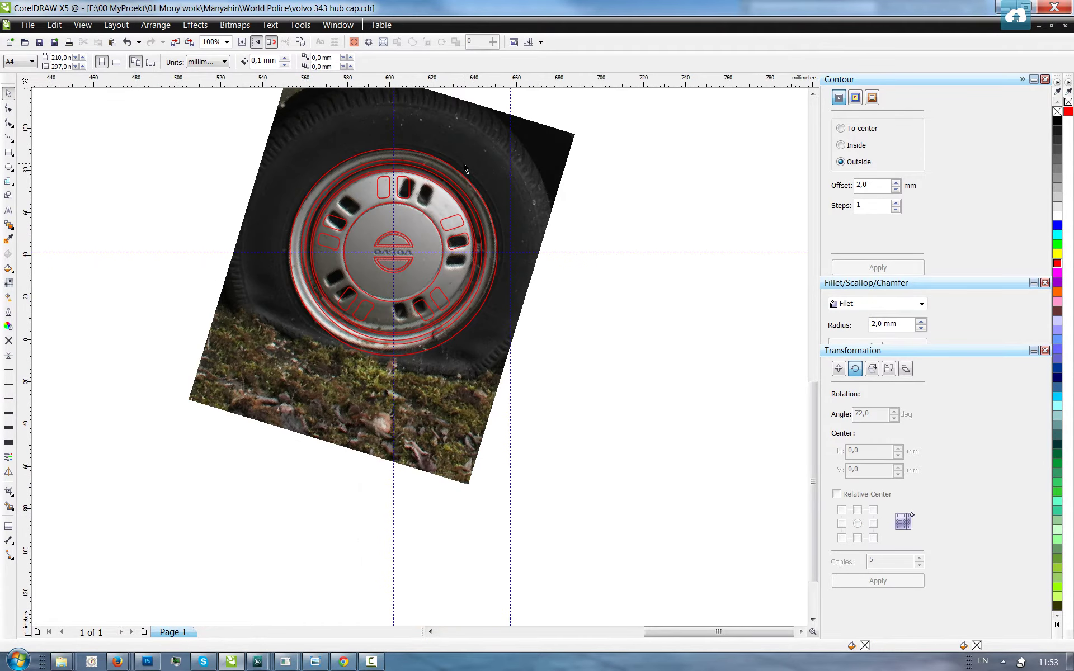
click(465, 168)
scroll(421, 146, up, 1)
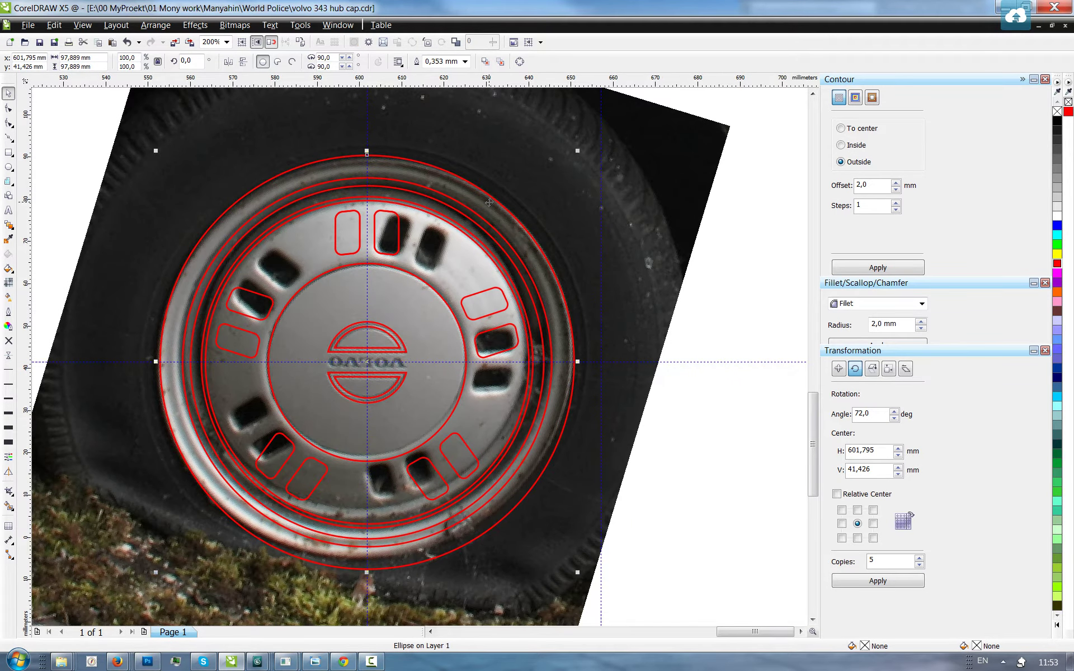
scroll(514, 182, down, 1)
drag(554, 162, 609, 104)
- Select all 15 traced vector objects and place a copy of them in the empty area left of the wheel photo
click(619, 158)
scroll(615, 158, down, 2)
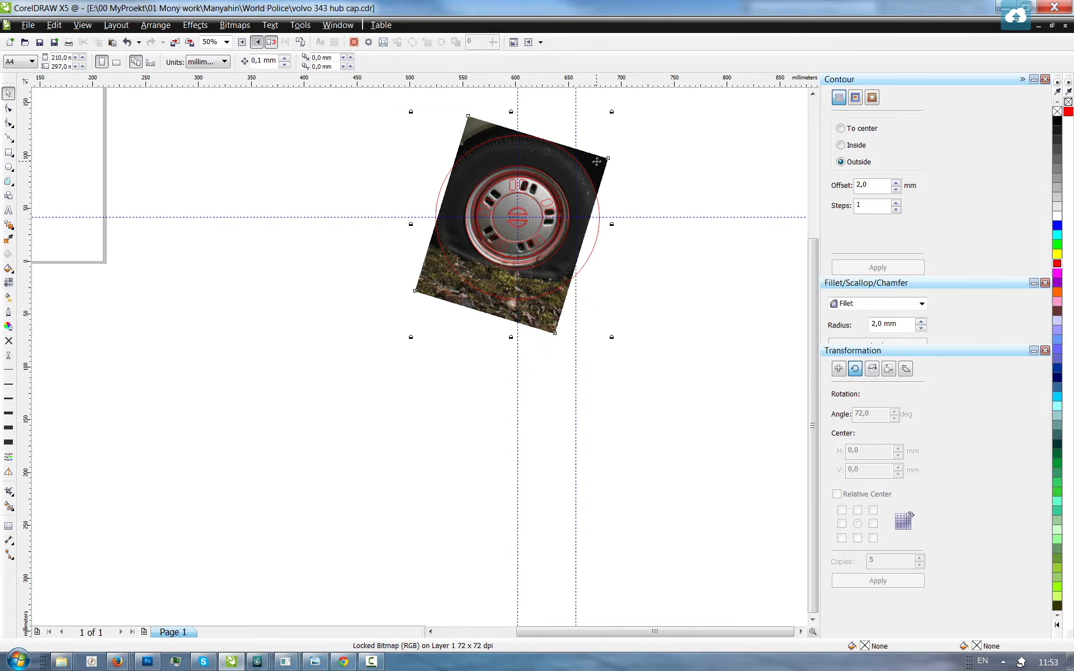
right_click(597, 157)
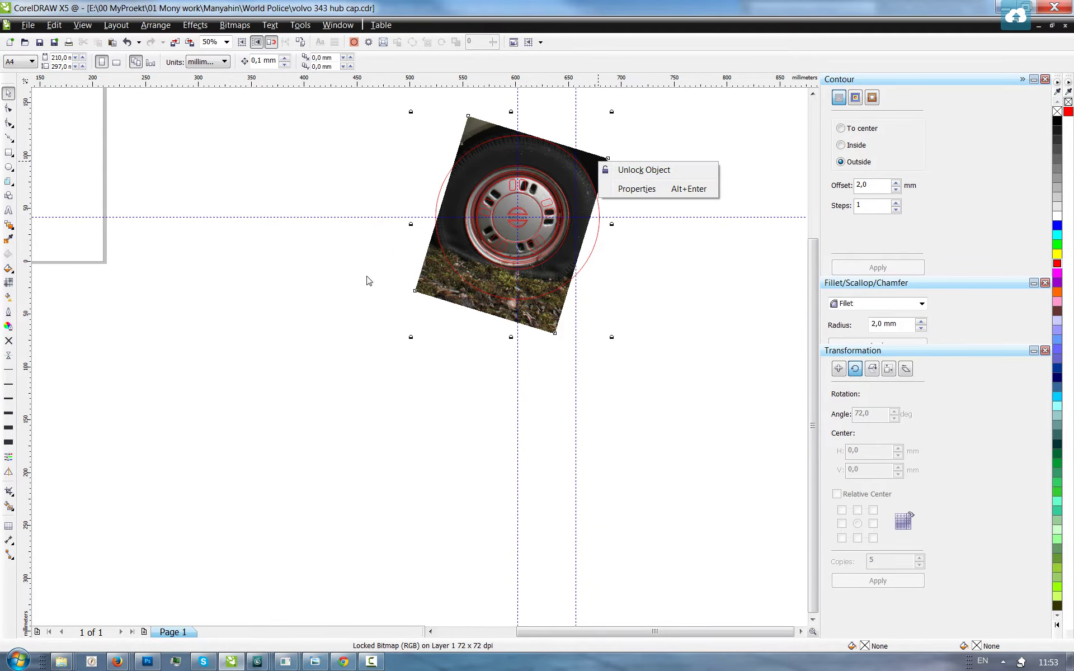
drag(369, 361, 633, 134)
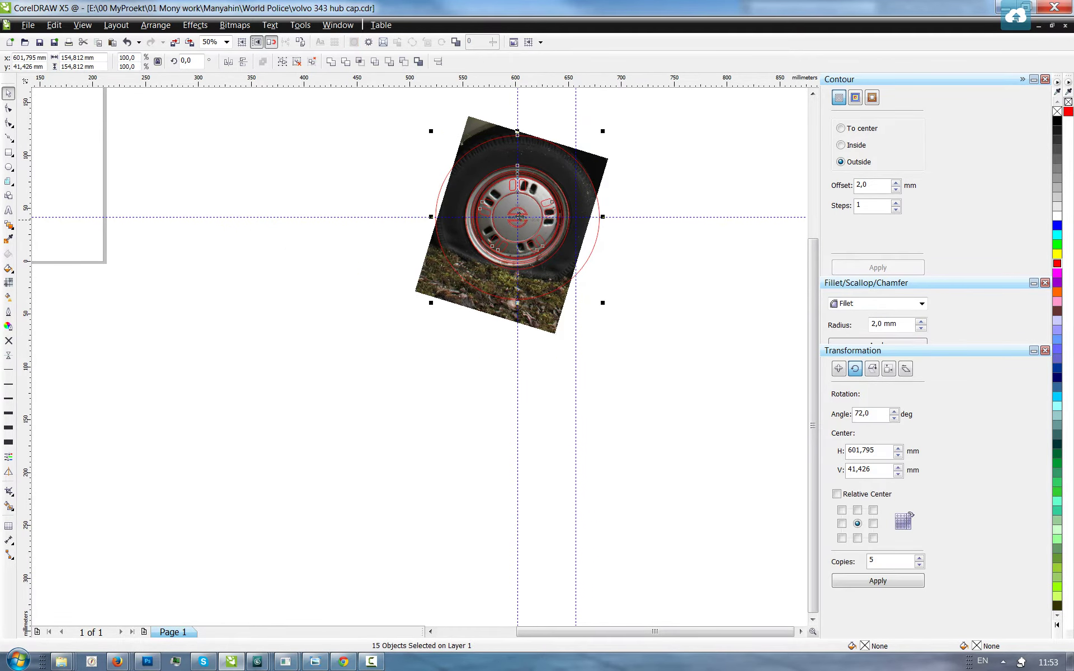
drag(481, 213, 243, 212)
key(z)
drag(396, 345, 167, 121)
scroll(331, 325, down, 3)
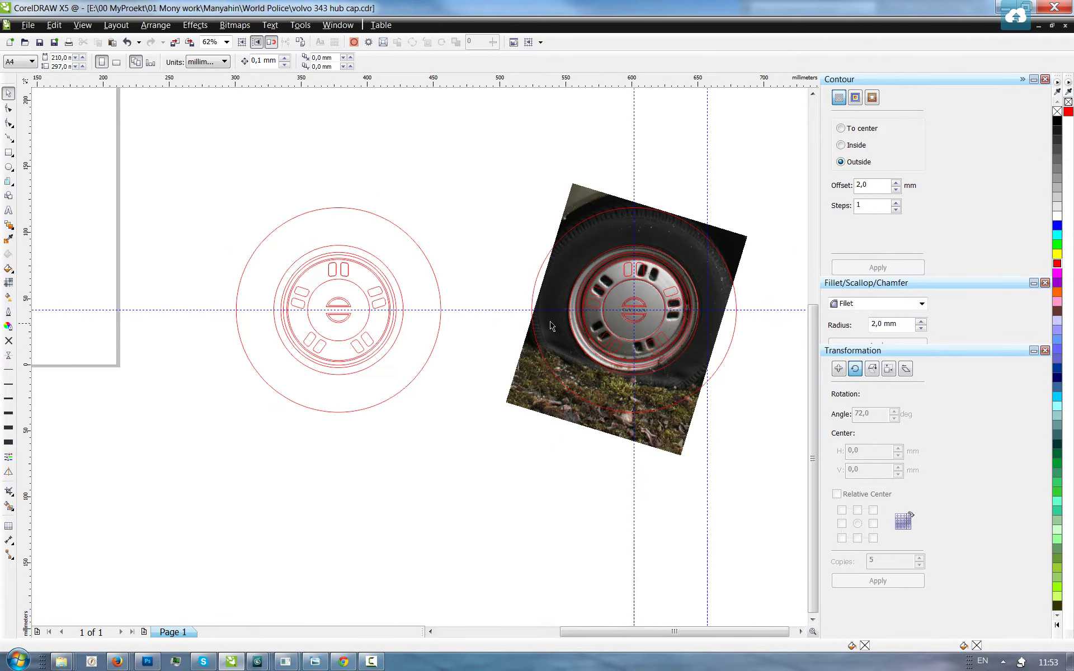
- Group the 15 objects of the copied wheel outline and save the drawing
key(z)
drag(651, 333, 729, 388)
scroll(419, 314, down, 5)
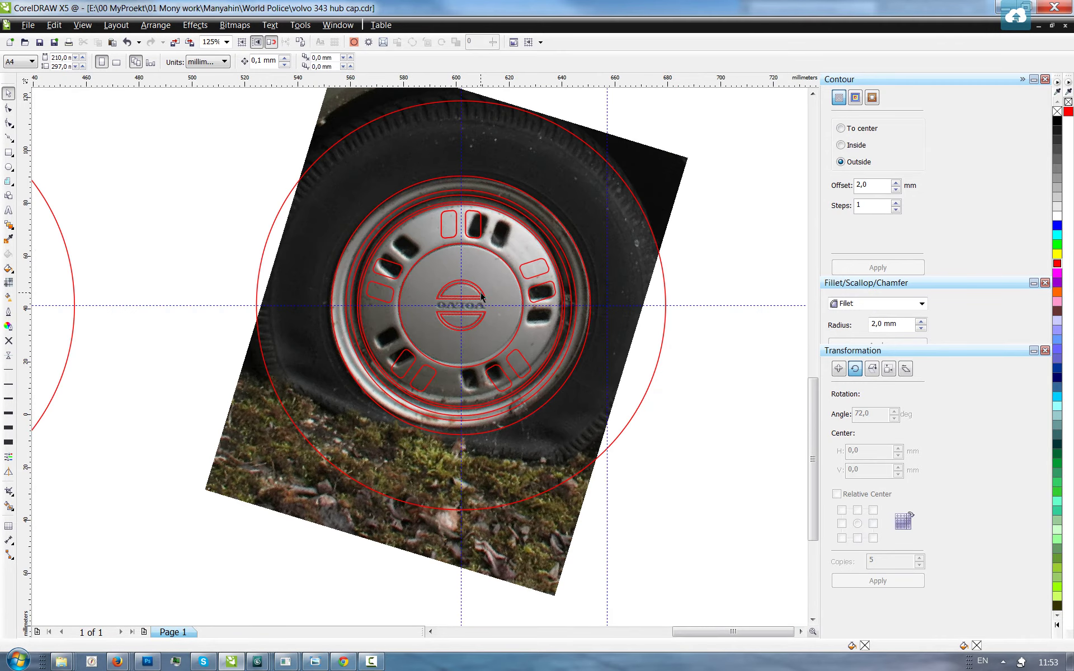
drag(282, 486, 282, 487)
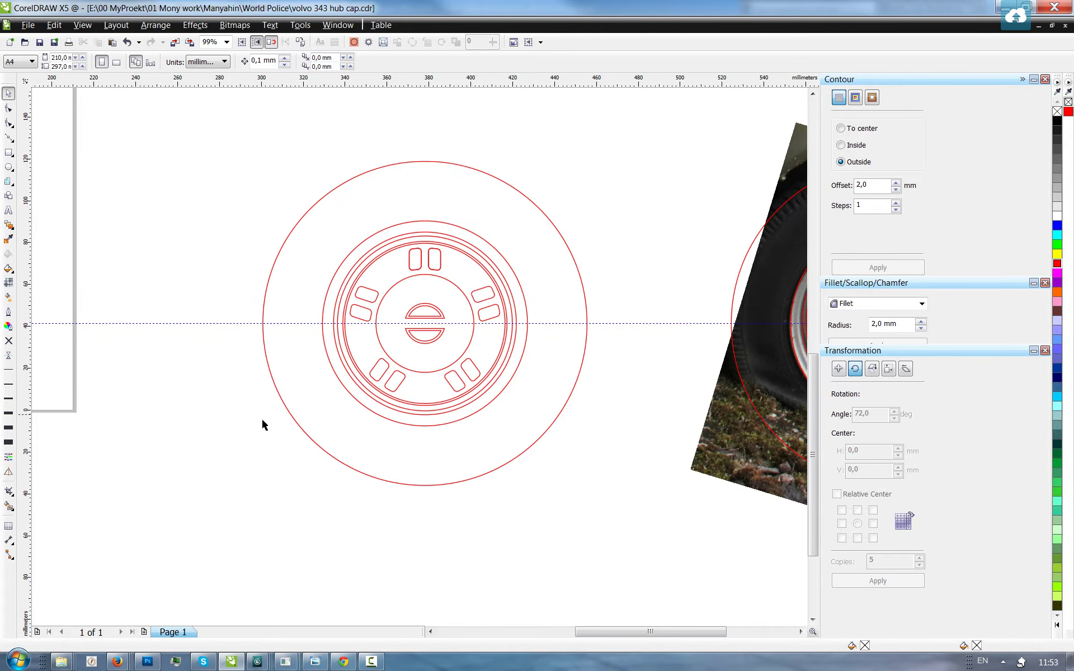
mouse_move(216, 511)
mouse_down()
mouse_move(619, 204)
mouse_move(637, 130)
mouse_up()
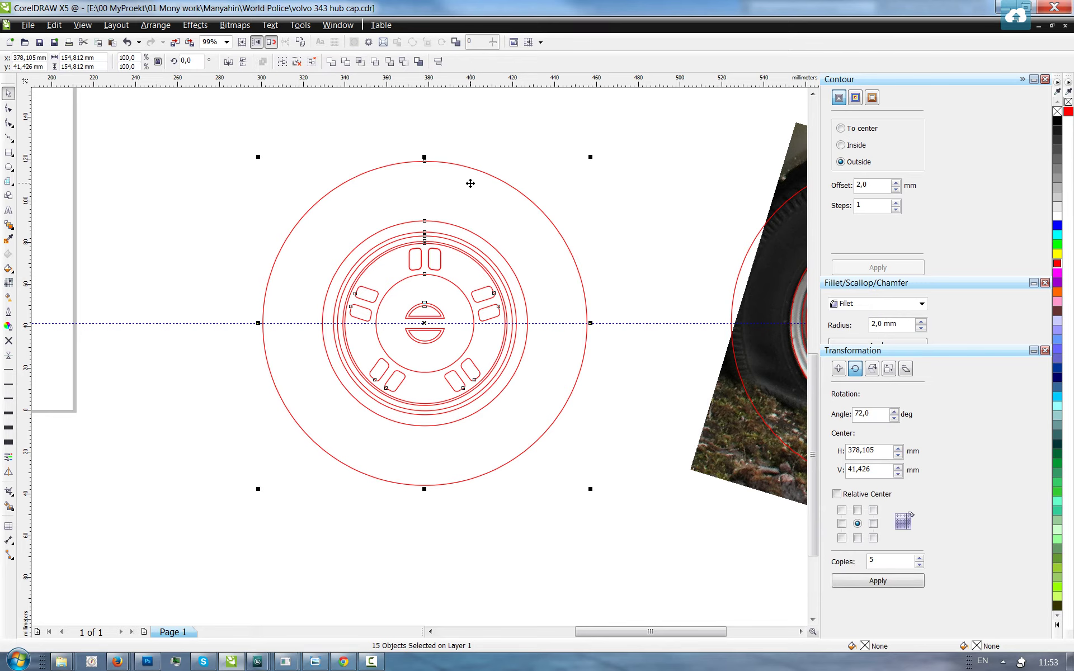
click(155, 25)
click(180, 108)
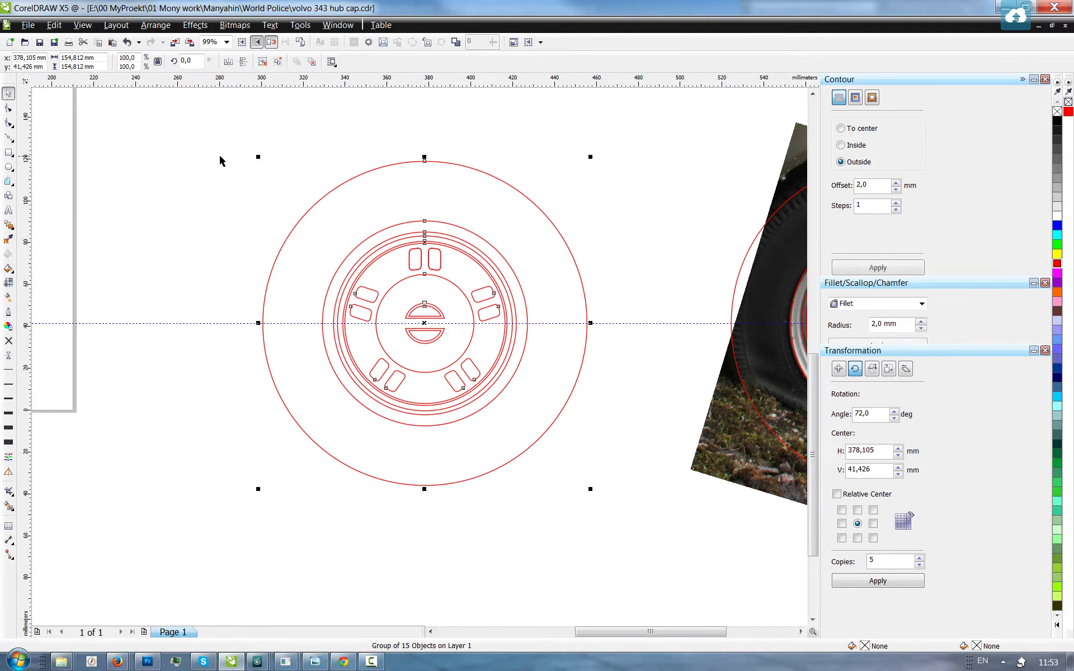
click(190, 159)
key(ctrl+s)
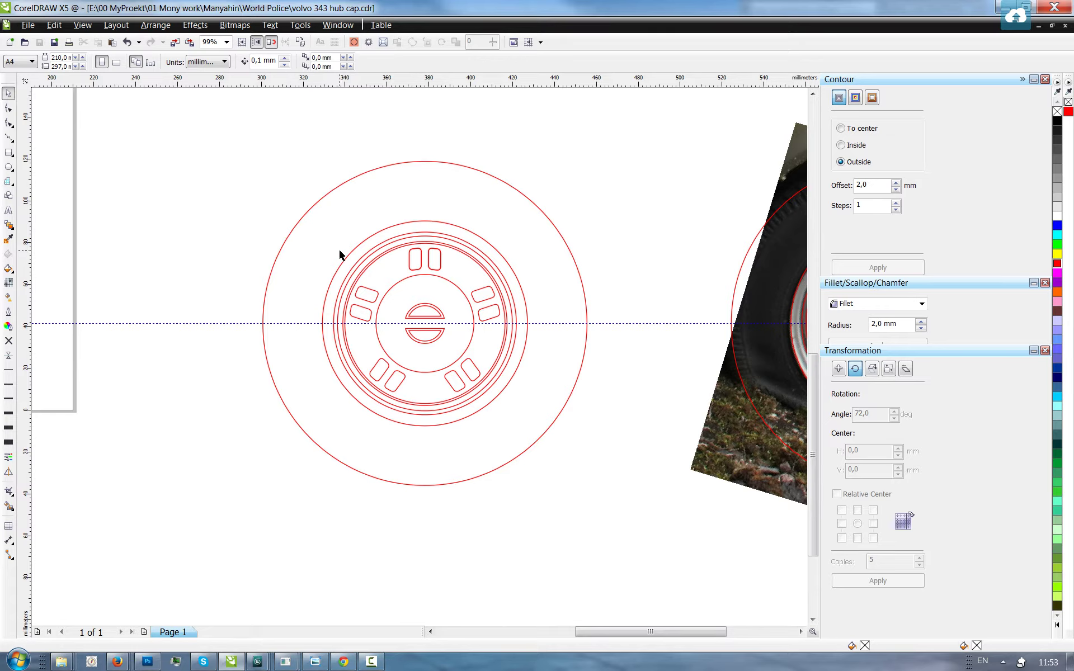
- Paste the photo of the rim with the tape measure to read its scale, and delete the photo
click(434, 310)
click(212, 280)
key(alt+shift)
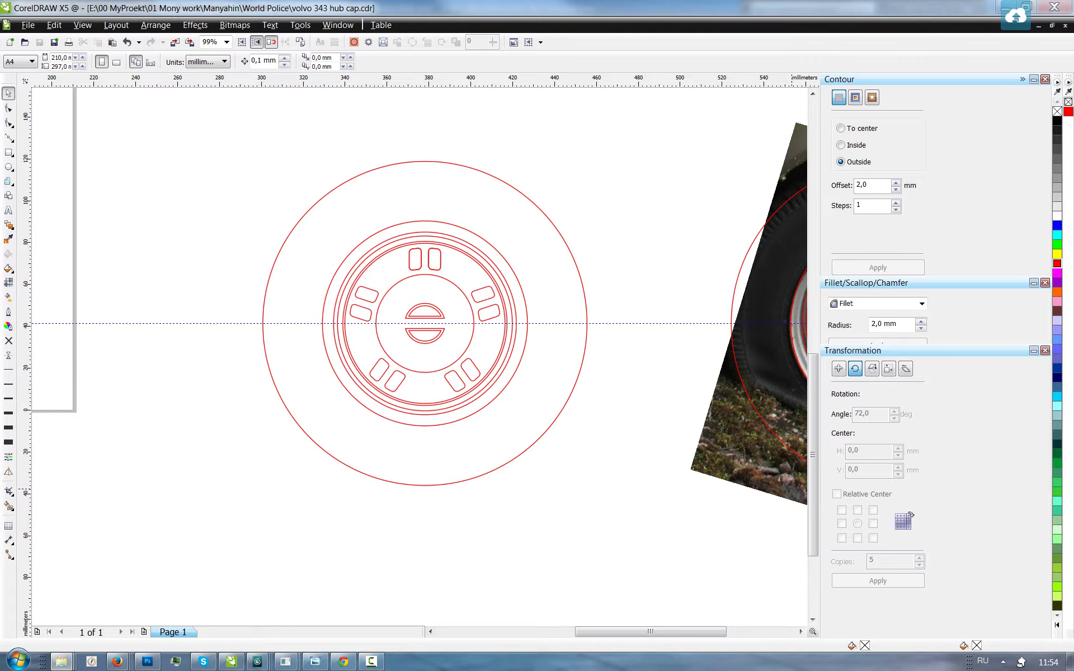
key(ctrl+v)
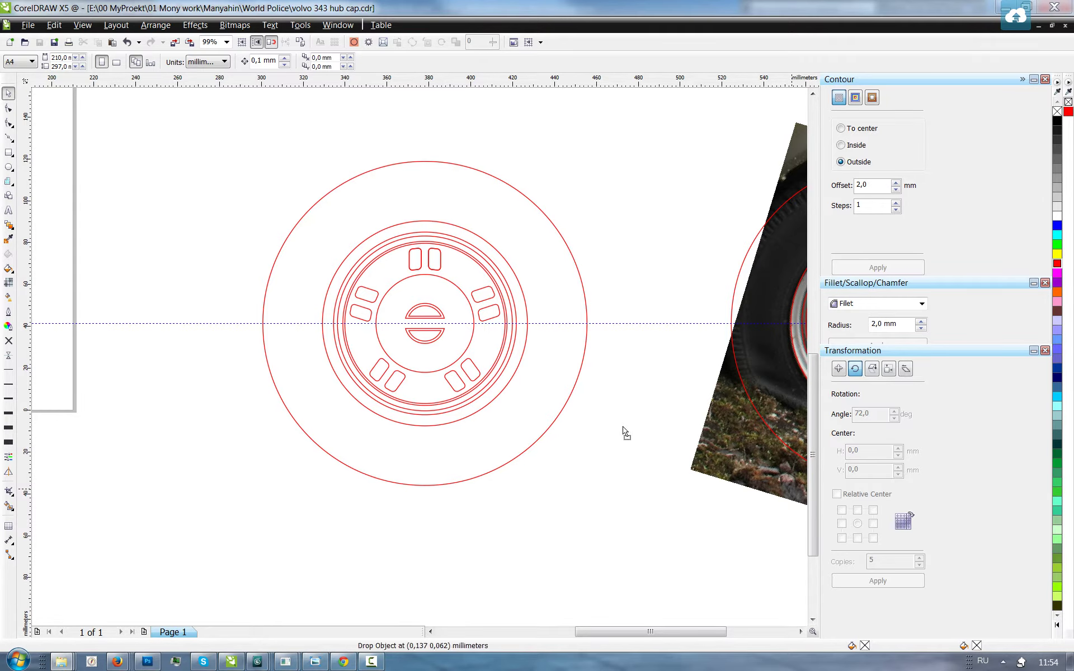
key(alt+shift)
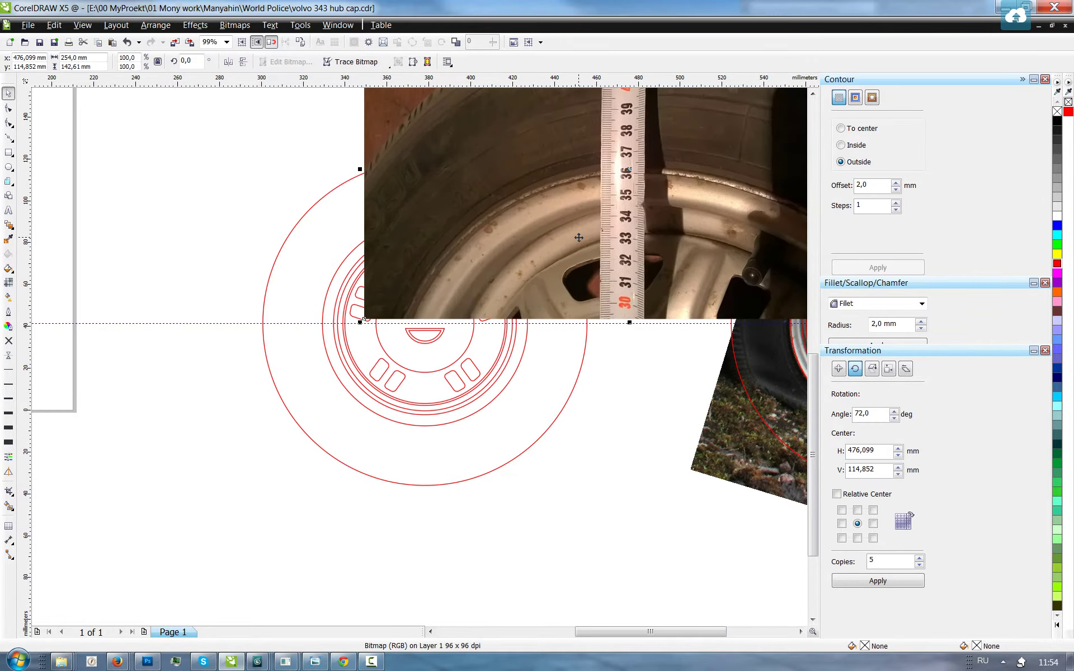
scroll(622, 169, up, 2)
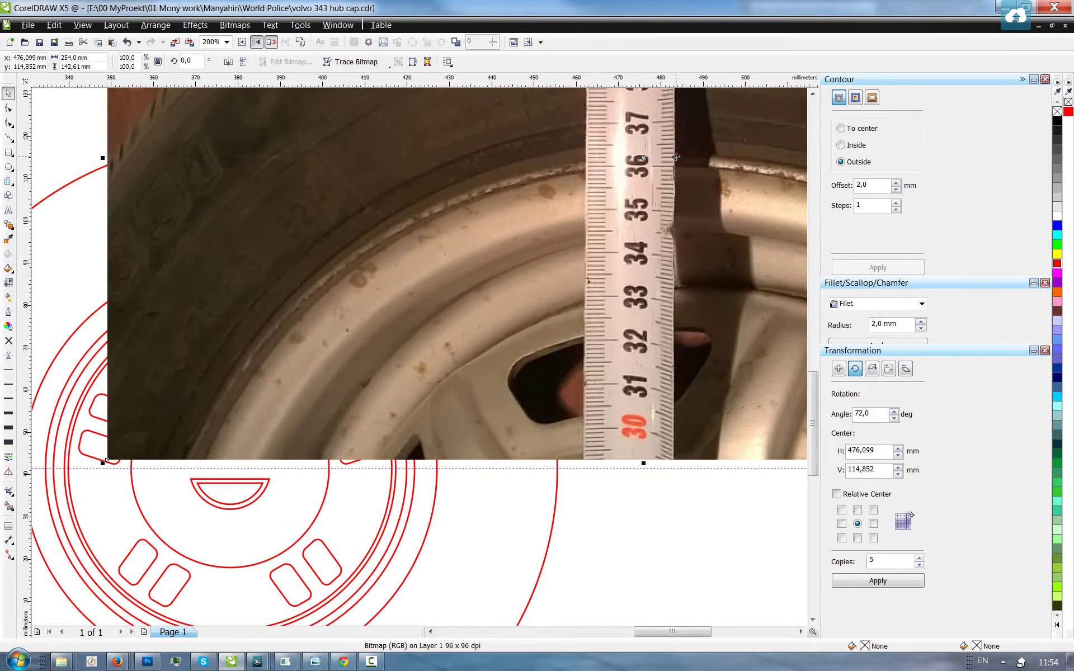
scroll(575, 226, down, 2)
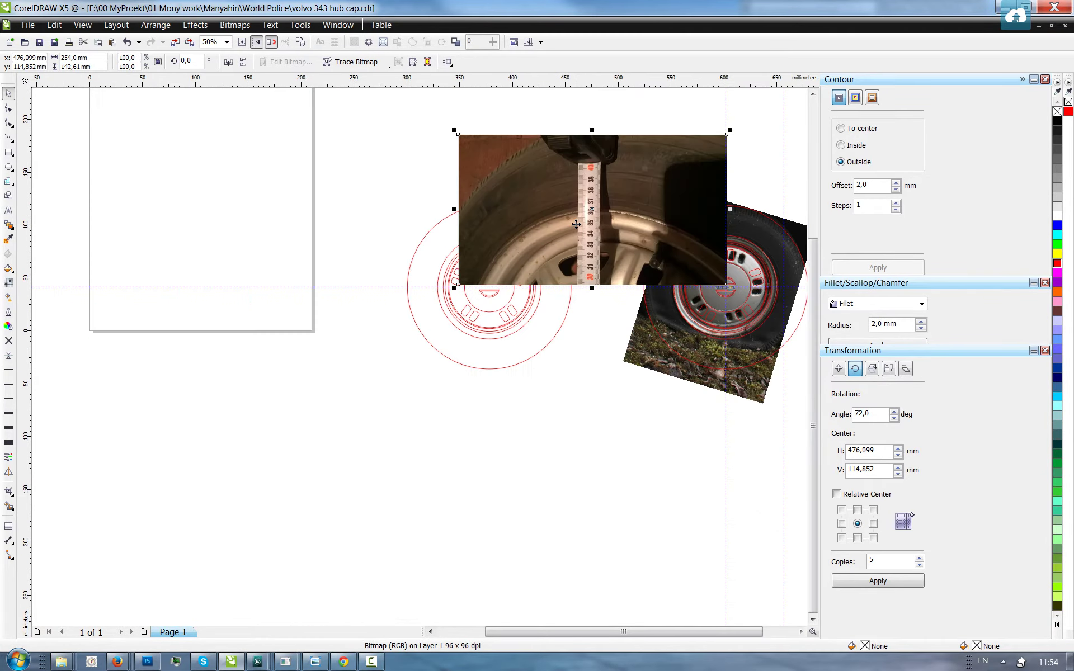
key(Delete)
- Draw a thin rectangle about 97,8 × 3,6 mm across the copied wheel's rim circle and scale it proportionally to 364 mm wide
key(z)
mouse_move(383, 225)
mouse_down()
mouse_move(434, 242)
mouse_move(558, 330)
mouse_up()
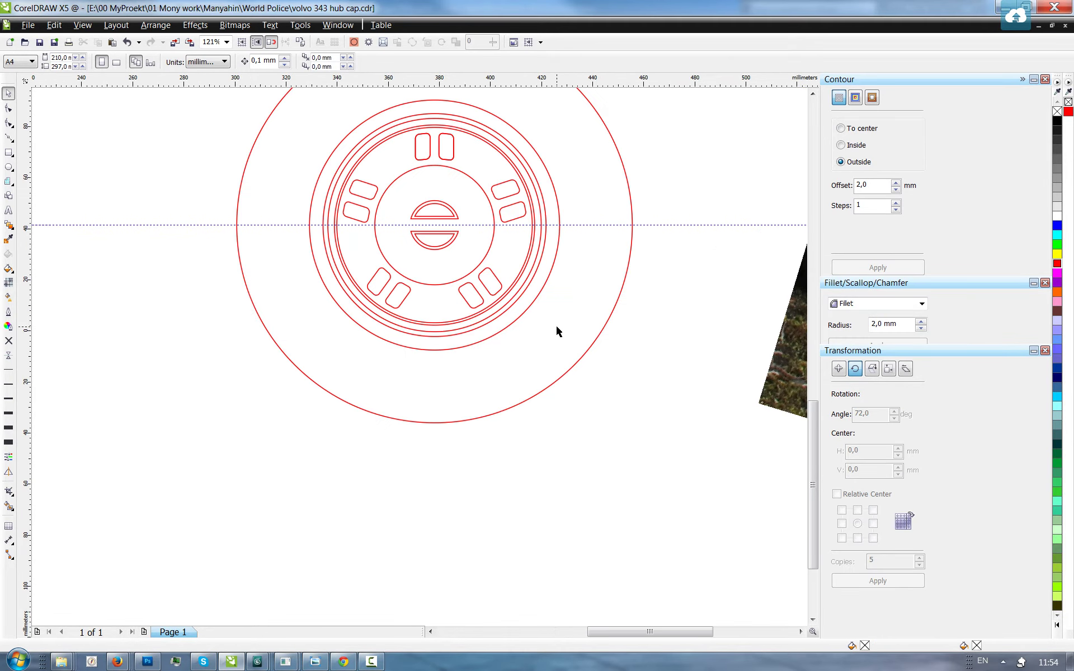
scroll(91, 149, up, 2)
click(9, 152)
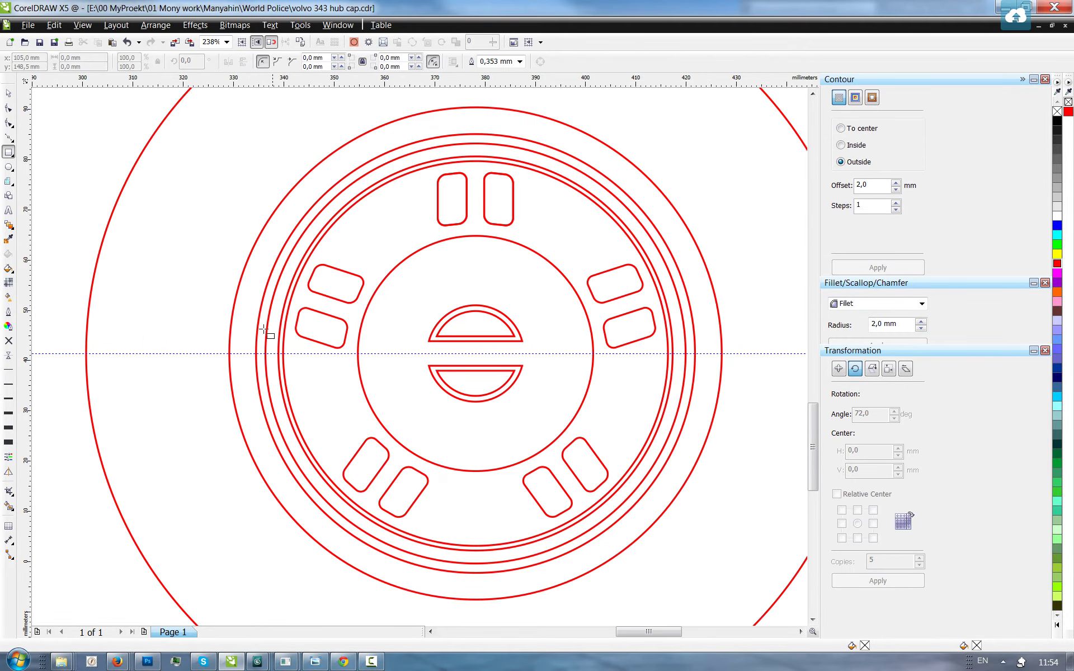
drag(230, 352, 721, 369)
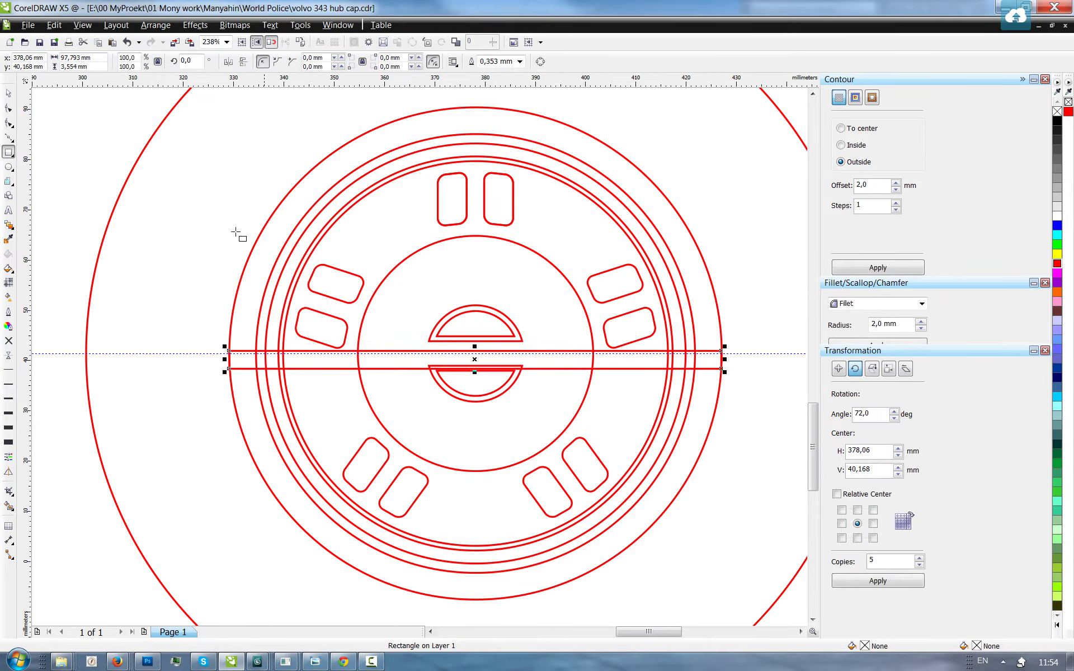
click(70, 58)
text(364)
key(Return)
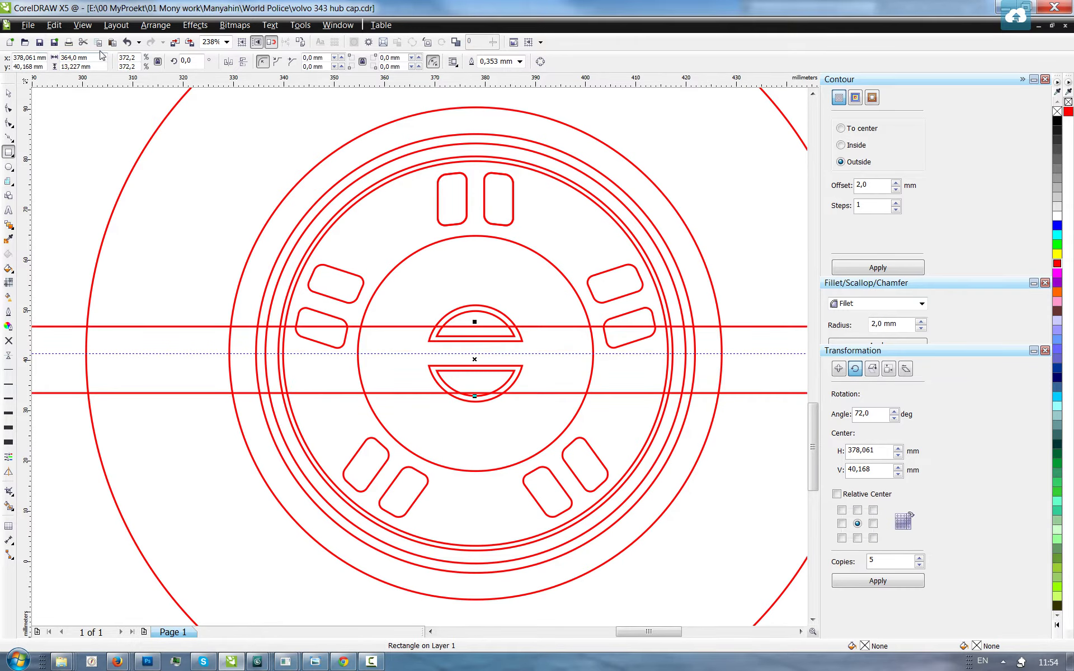
- Move the 364 mm rectangle below the wheels and scale the grouped wheel outline proportionally to 372,2 %
scroll(322, 218, down, 4)
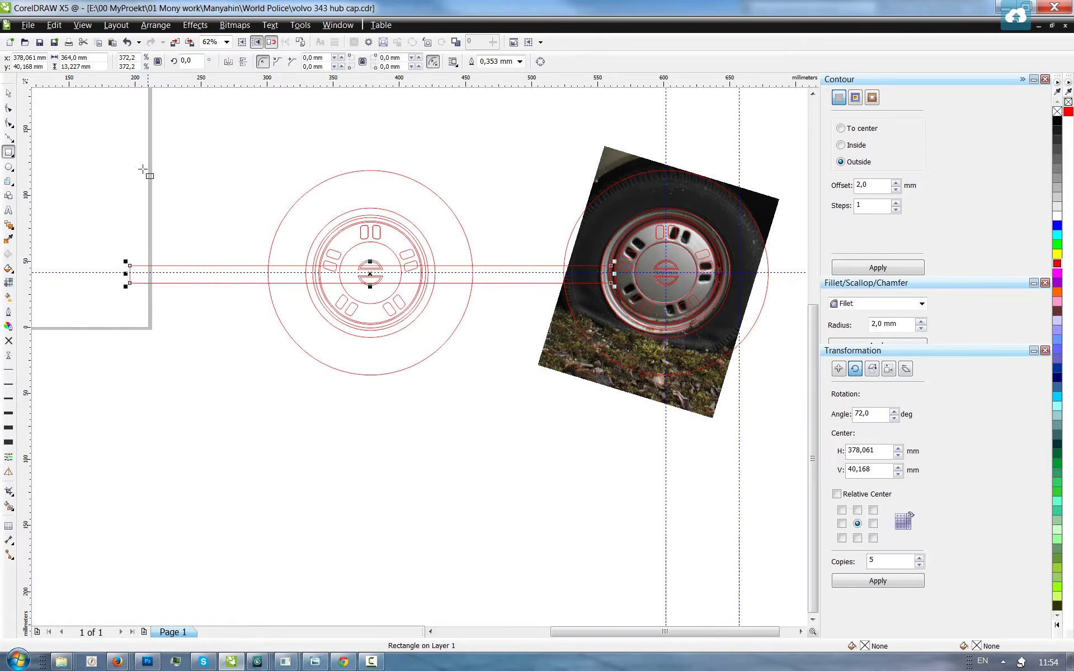
click(135, 57)
click(8, 93)
drag(251, 266, 476, 541)
click(403, 290)
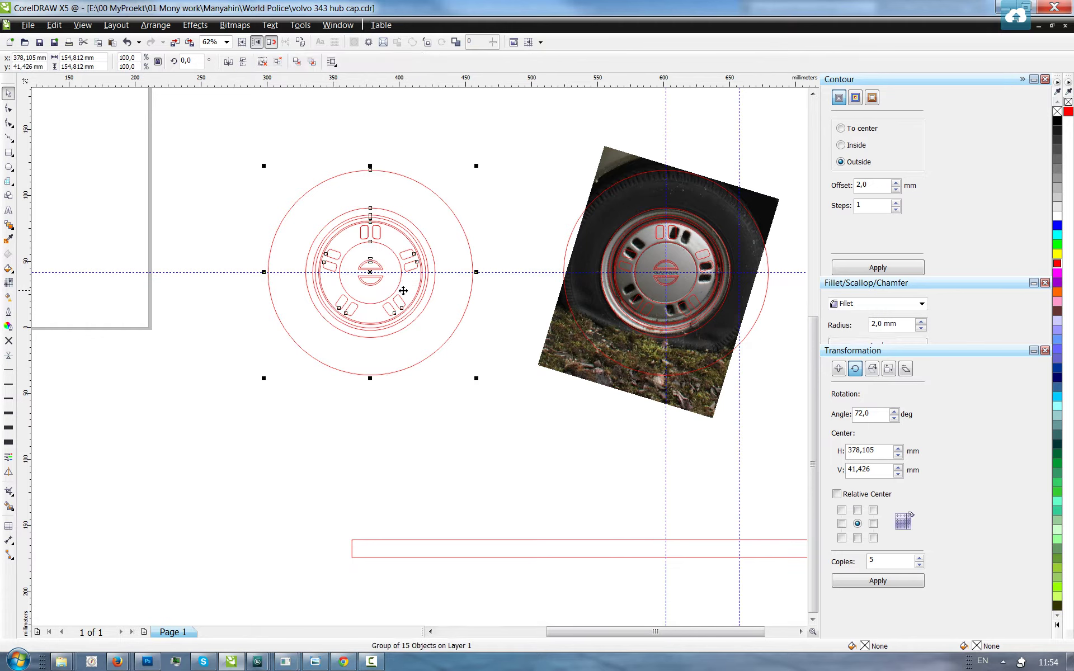
click(128, 58)
text(372,2)
key(Return)
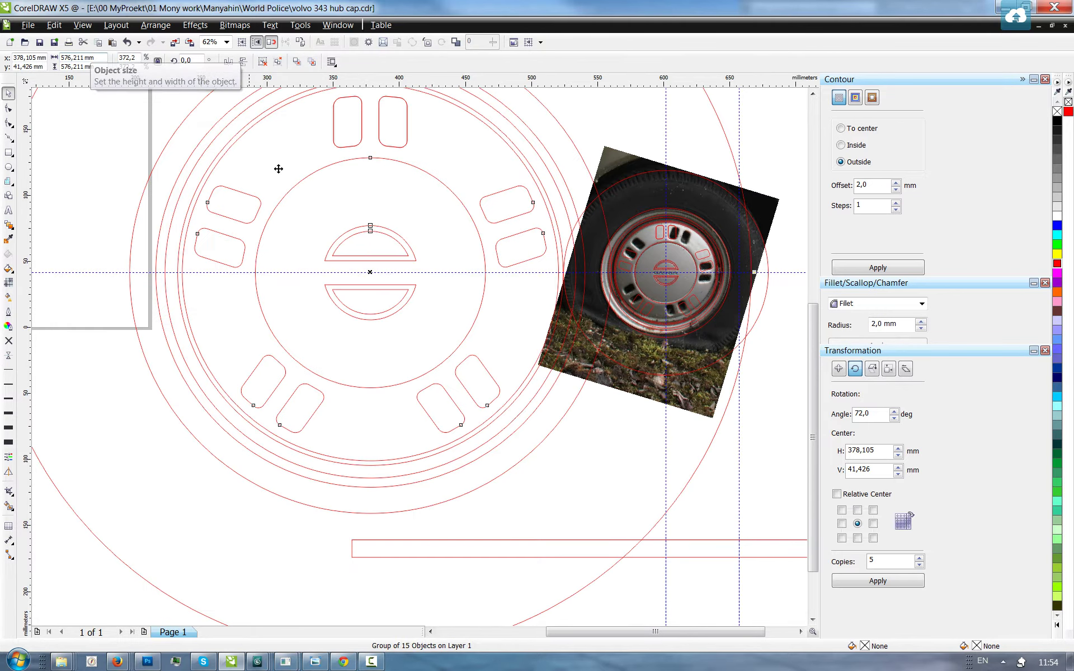
- Move the enlarged wheel group to the empty area below the page, clear of the photo and the rectangle
scroll(408, 260, down, 5)
mouse_move(411, 266)
mouse_down()
mouse_move(351, 438)
mouse_move(351, 367)
mouse_up()
key(F2)
drag(292, 319, 519, 470)
click(266, 331)
scroll(318, 249, up, 2)
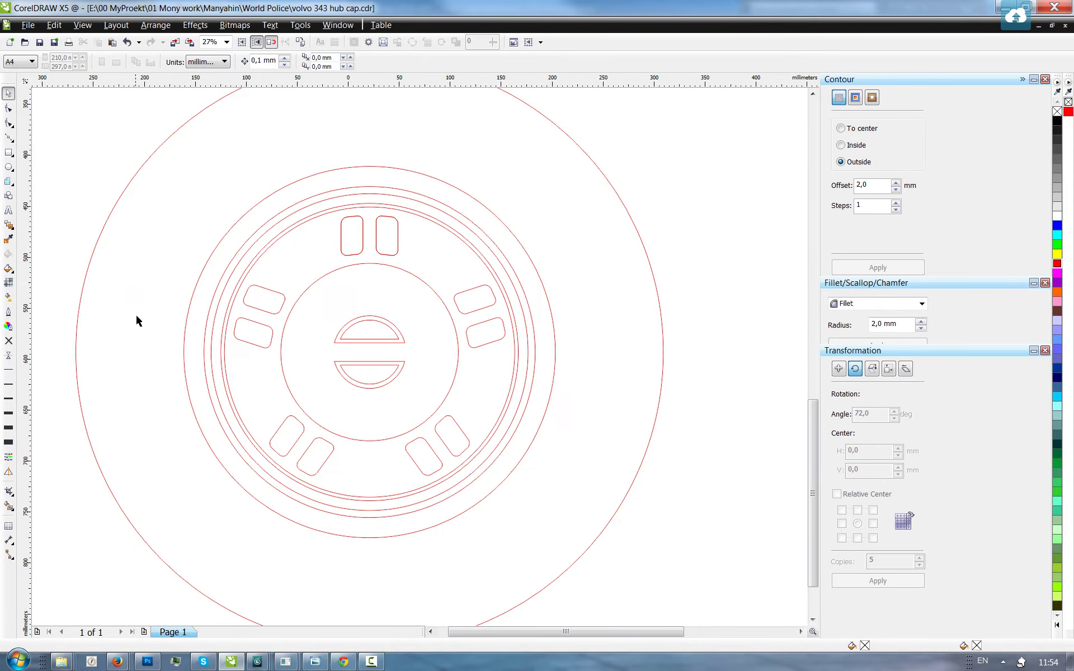
- Check the enlarged tyre circle's diameter, measure the rim circle's width with a temporary rectangle, and delete that rectangle
ctrl+click(85, 273)
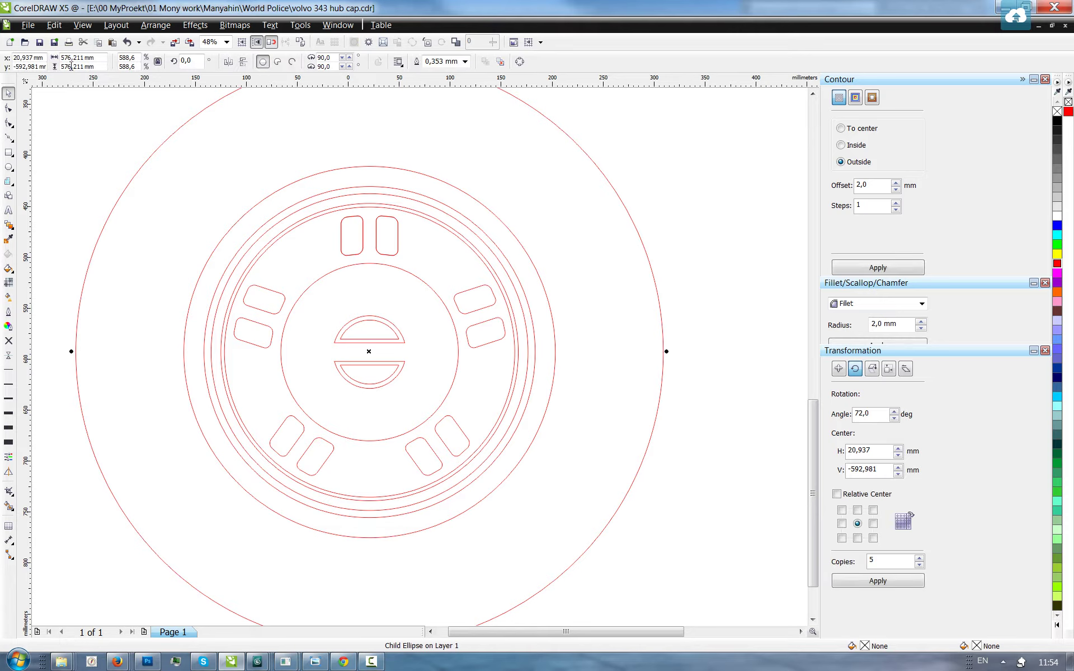
click(54, 163)
click(8, 152)
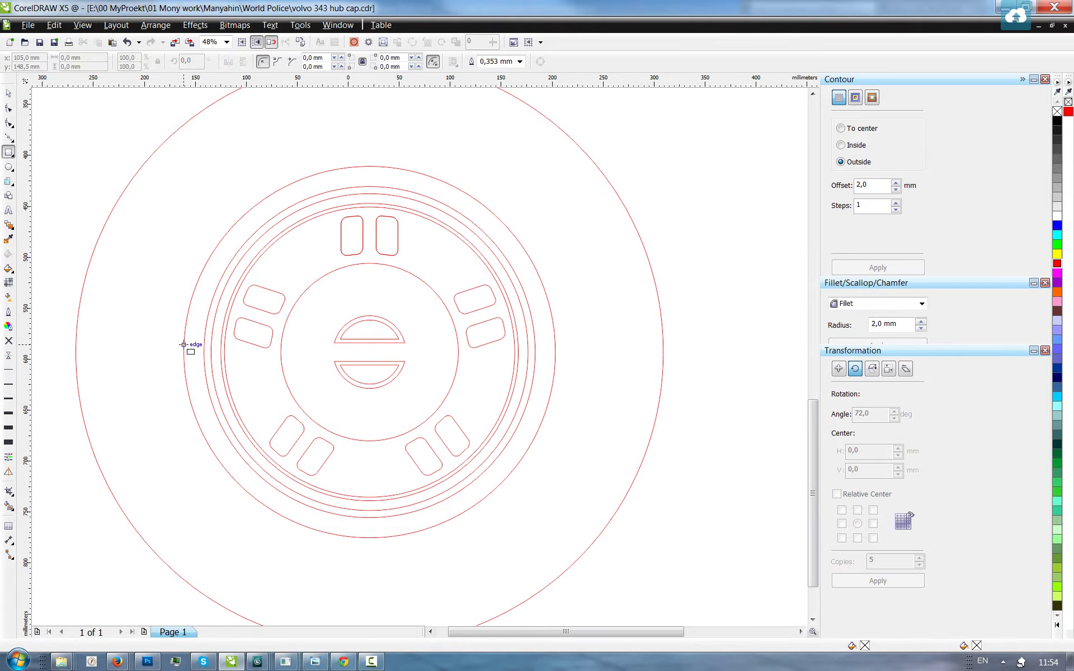
drag(184, 344, 556, 352)
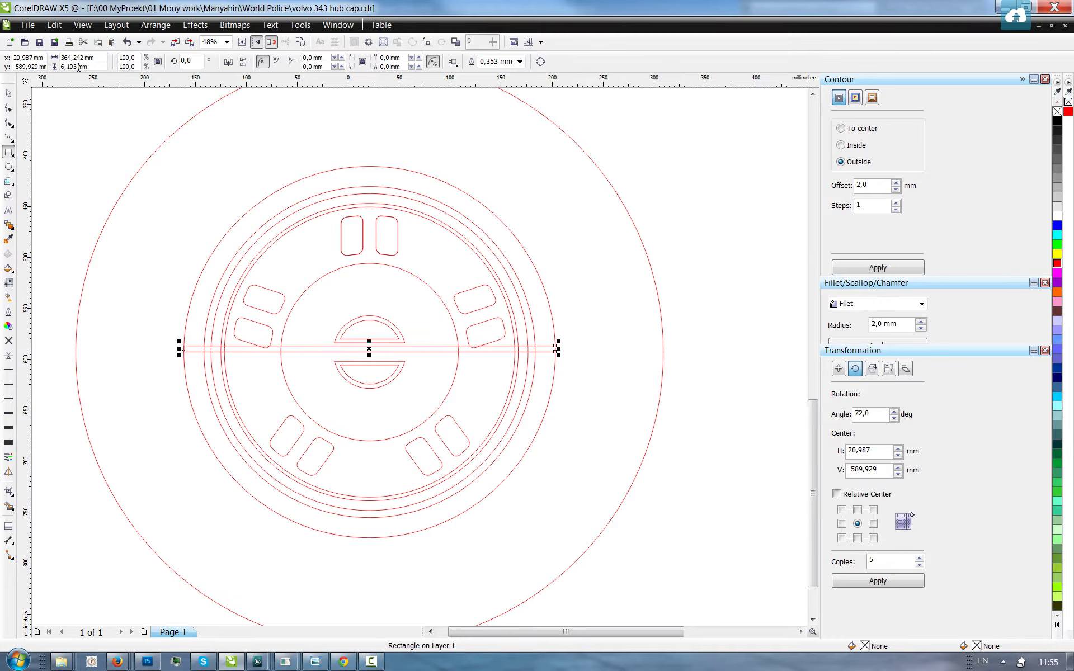
key(space)
key(Delete)
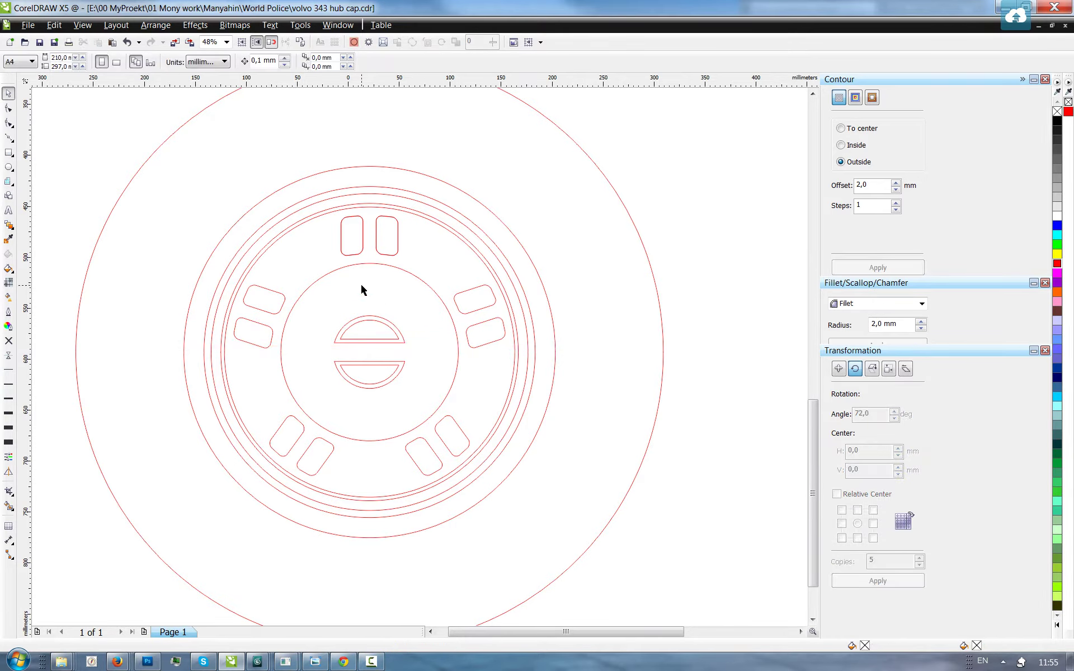
- Take the traced outline from the photo into the empty area as a 15-object group and place the 364 mm rectangle across it
scroll(360, 283, down, 4)
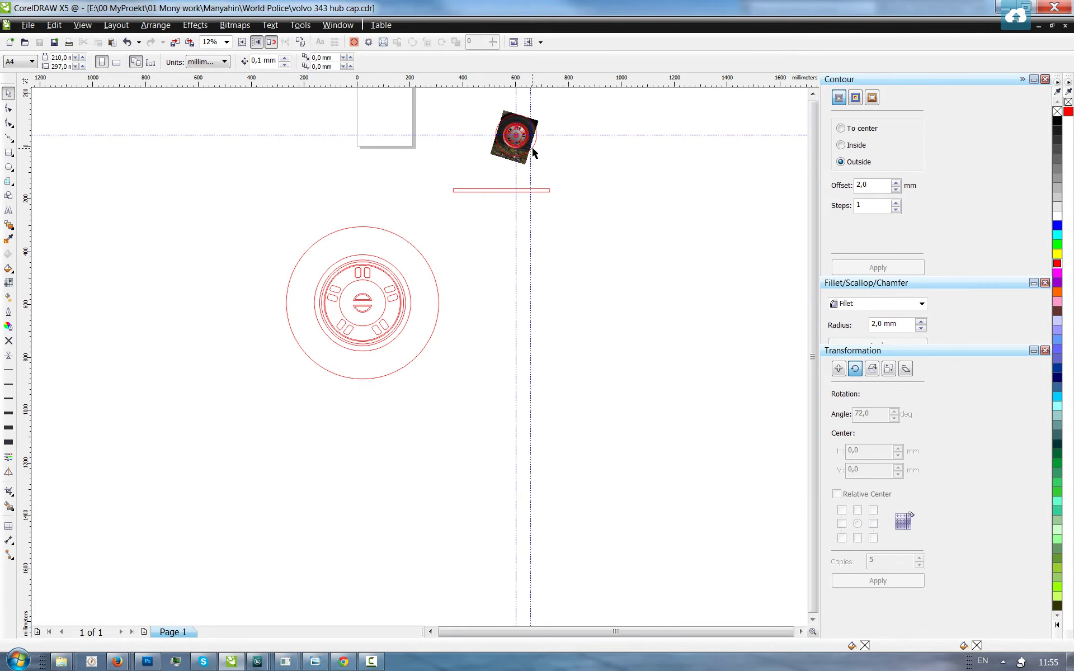
click(513, 144)
drag(551, 163, 448, 109)
drag(515, 136, 663, 319)
drag(532, 190, 641, 290)
- Enlarge the second wheel group proportionally to 371,1 % and reposition it so the outermost rim circle spans the 364 mm rectangle
scroll(710, 407, up, 3)
drag(536, 364, 420, 289)
drag(478, 239, 632, 109)
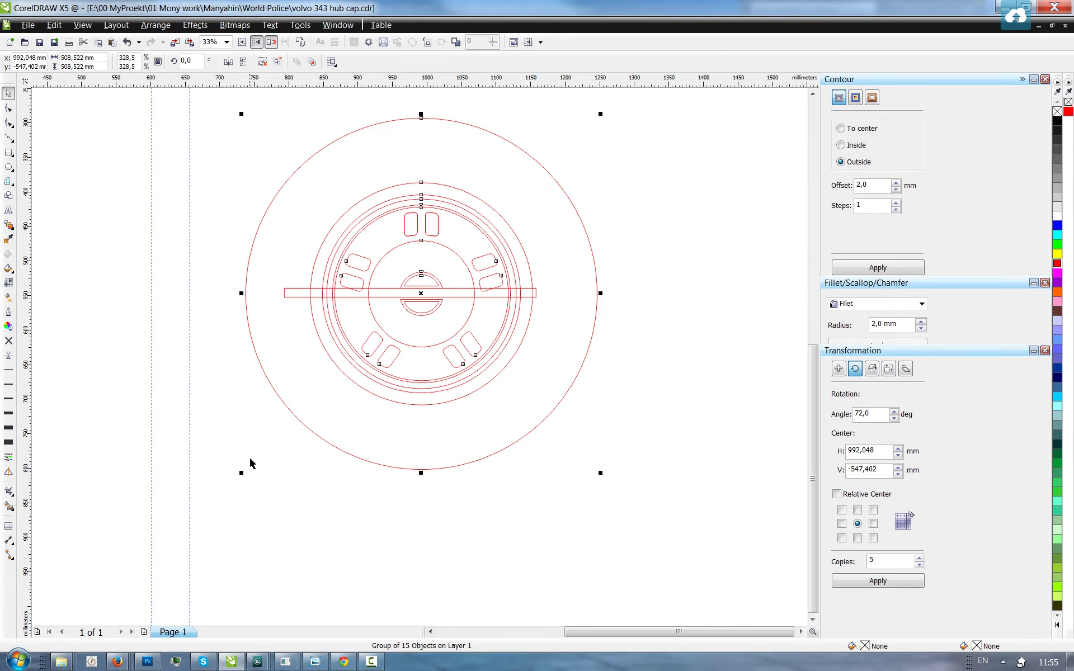
drag(243, 474, 208, 507)
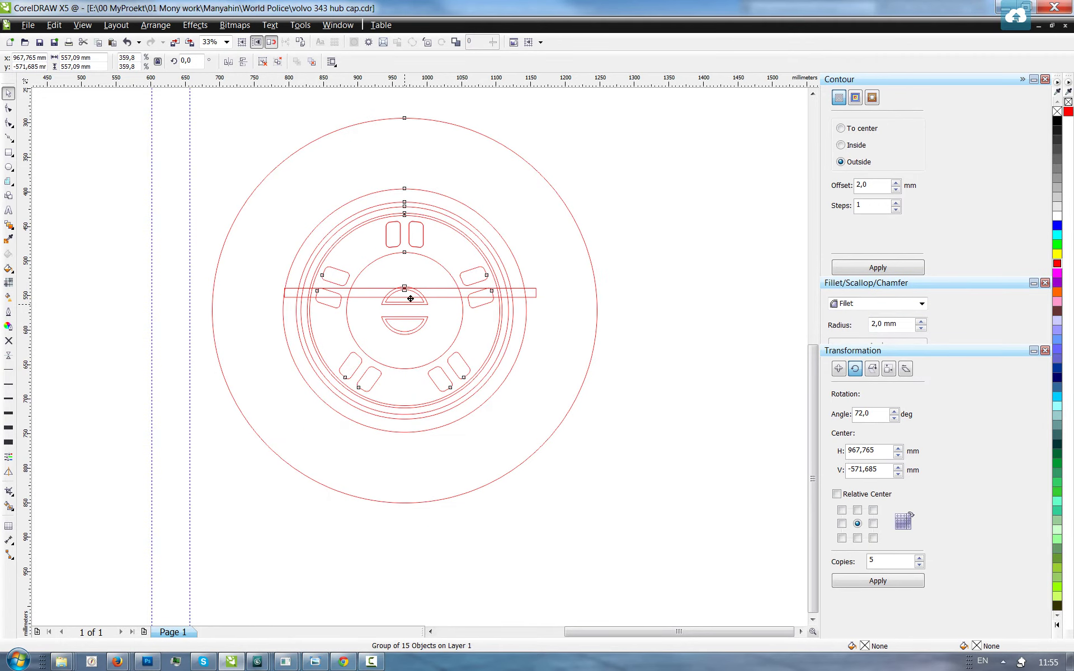
drag(410, 299, 419, 286)
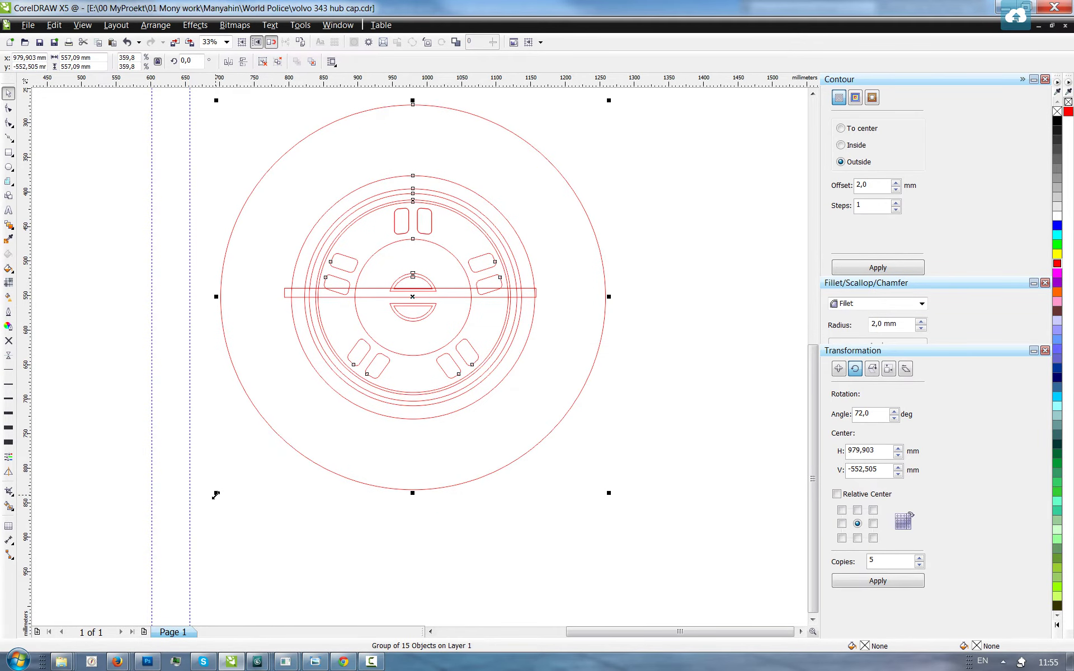
mouse_move(216, 495)
mouse_down()
mouse_move(206, 515)
mouse_move(208, 503)
mouse_up()
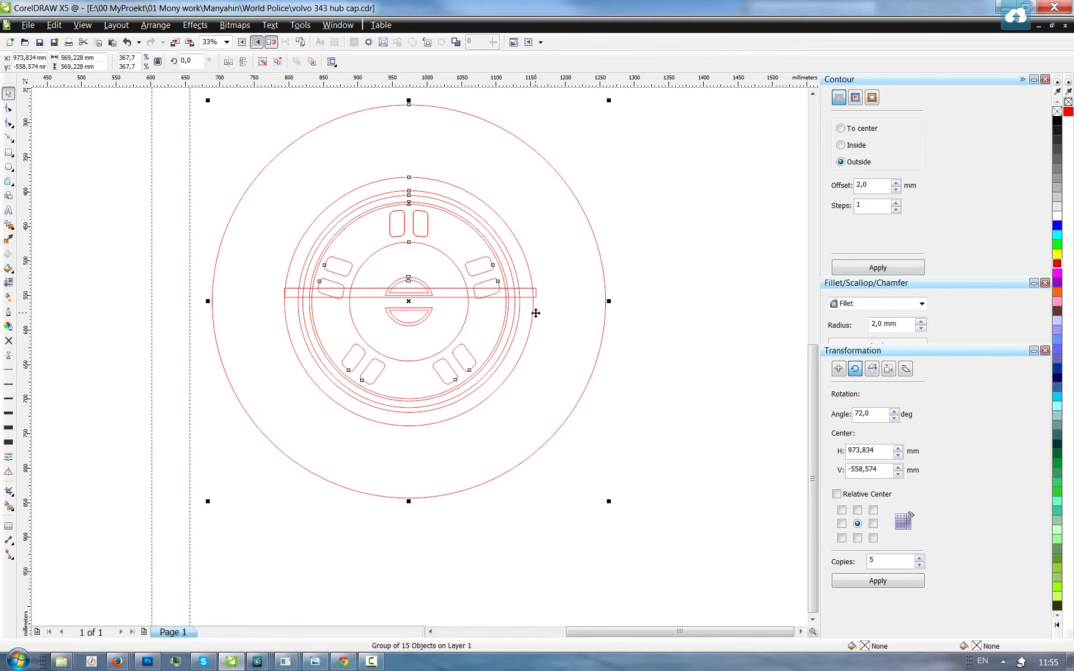
drag(535, 313, 537, 297)
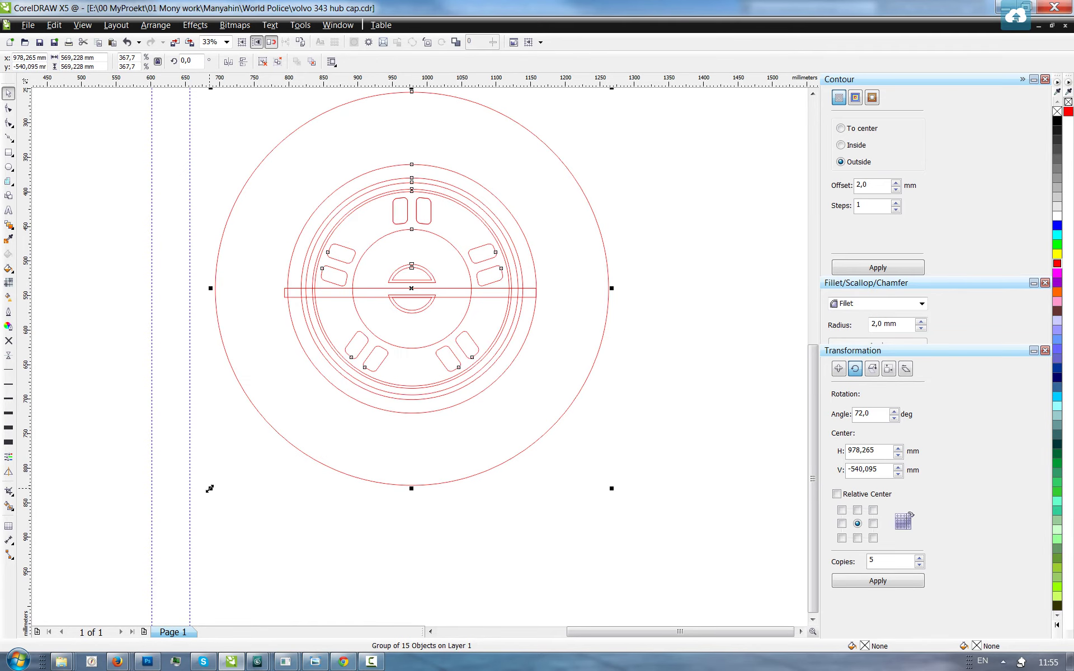
drag(210, 488, 206, 498)
- Select the first enlarged wheel group, the one without the rectangle, in the area below the page
scroll(448, 369, down, 4)
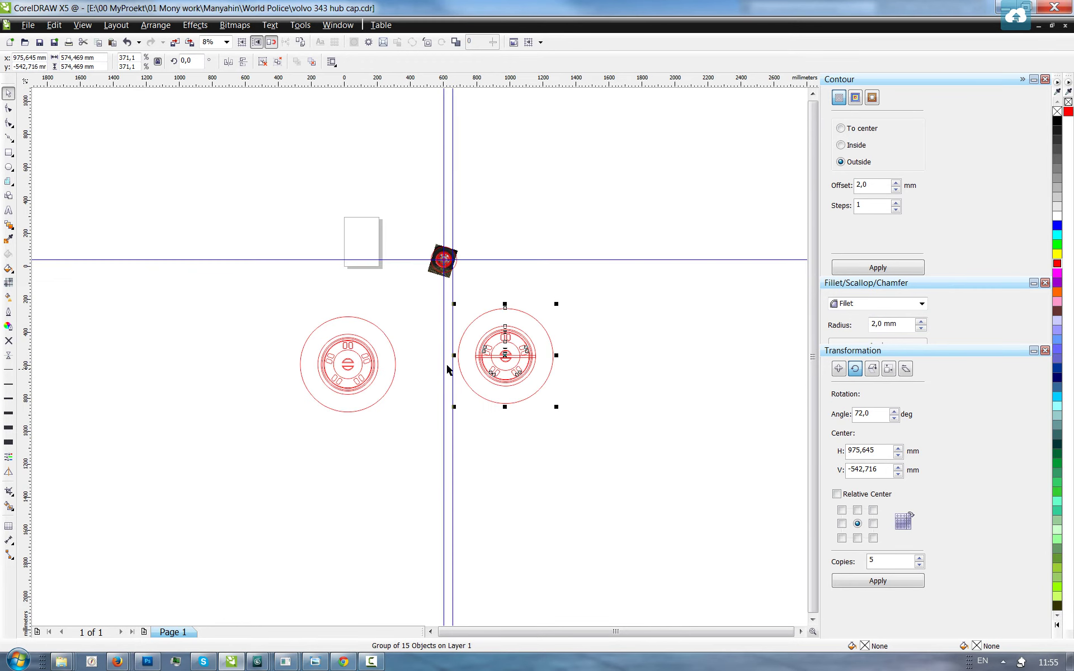
scroll(348, 358, up, 4)
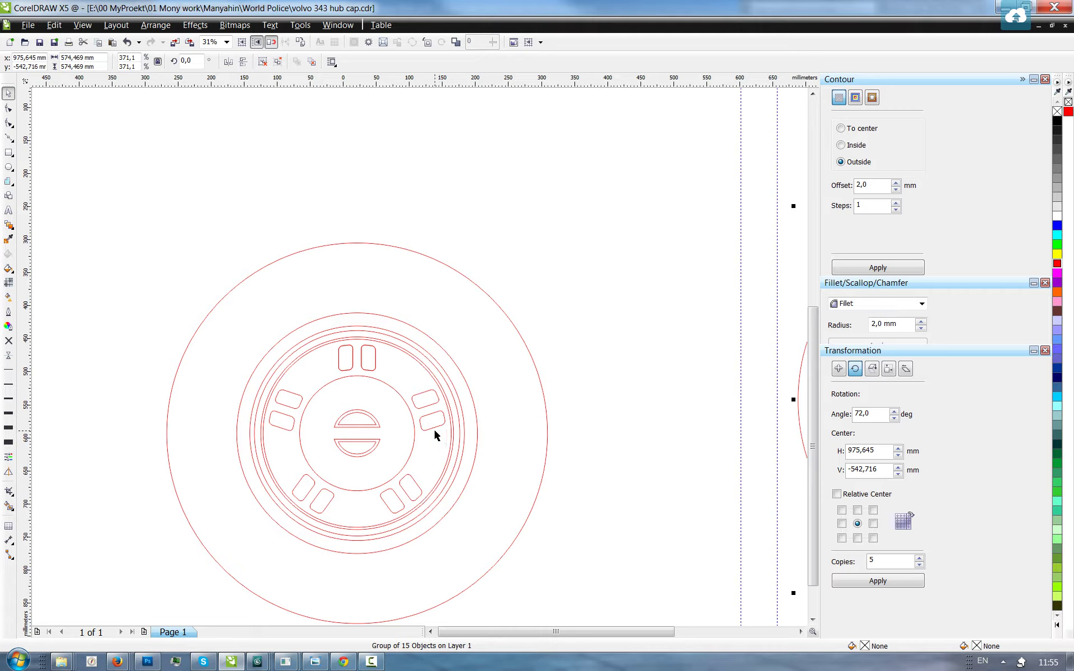
click(407, 406)
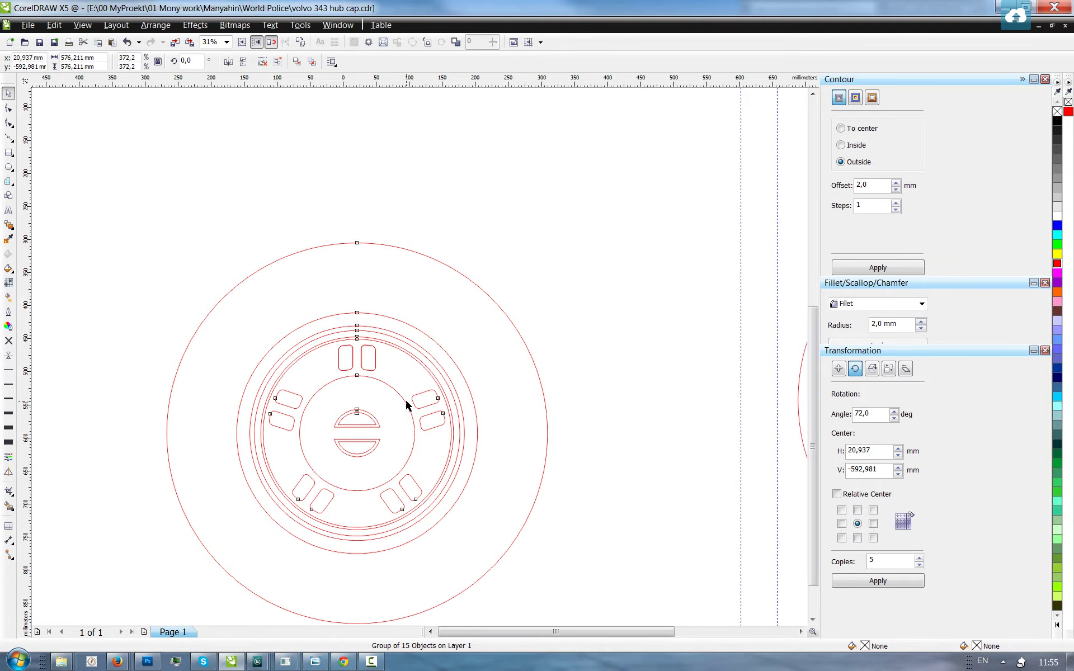
click(190, 43)
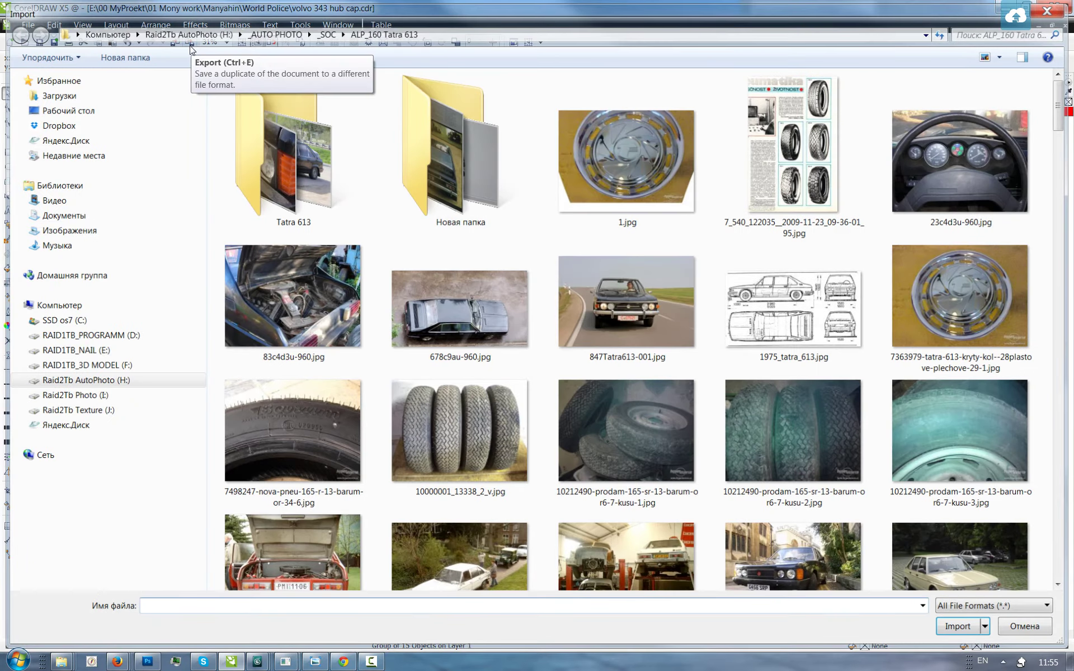
click(1043, 11)
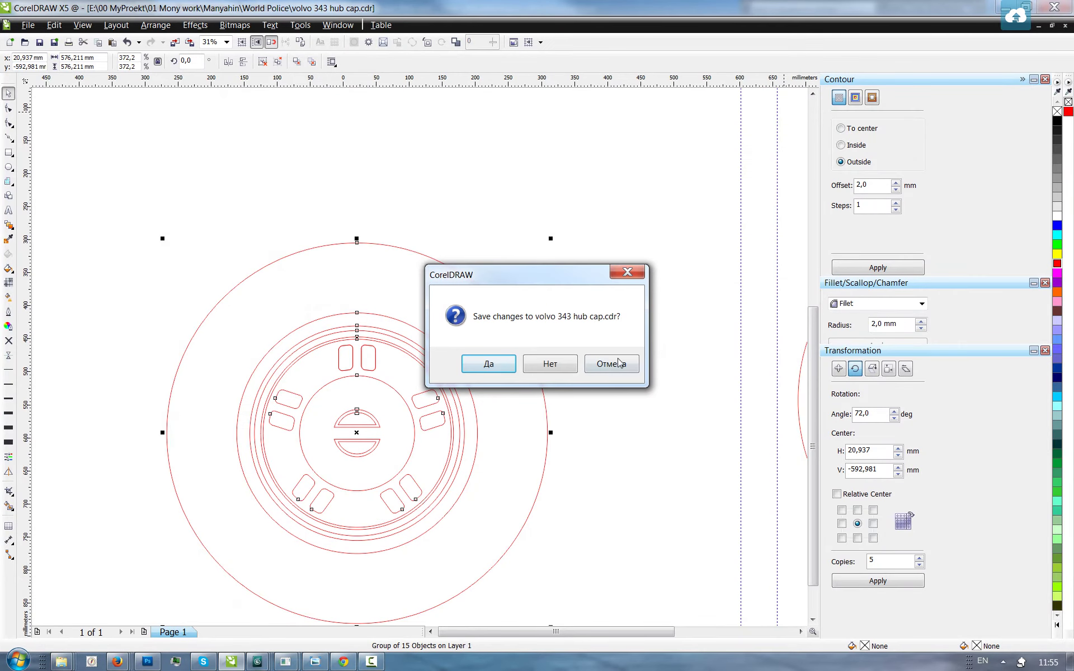
click(618, 363)
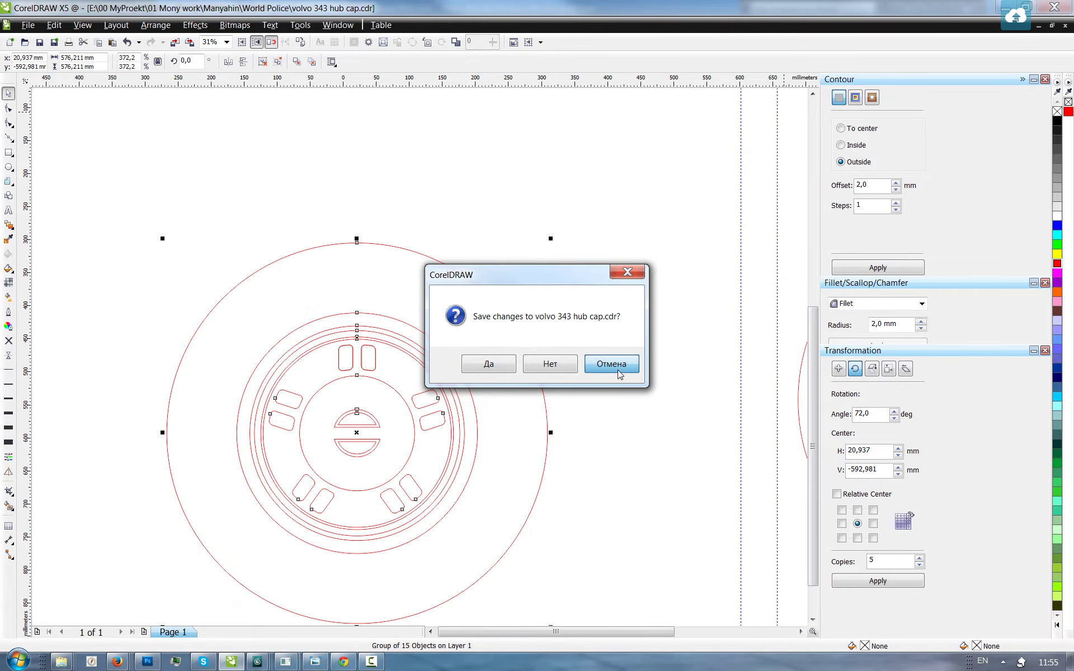
- Export only the selected wheel group as "volvo 343 hub cap.ai" into the World Police folder, with Adobe Illustrator CS/3 compatibility
click(190, 42)
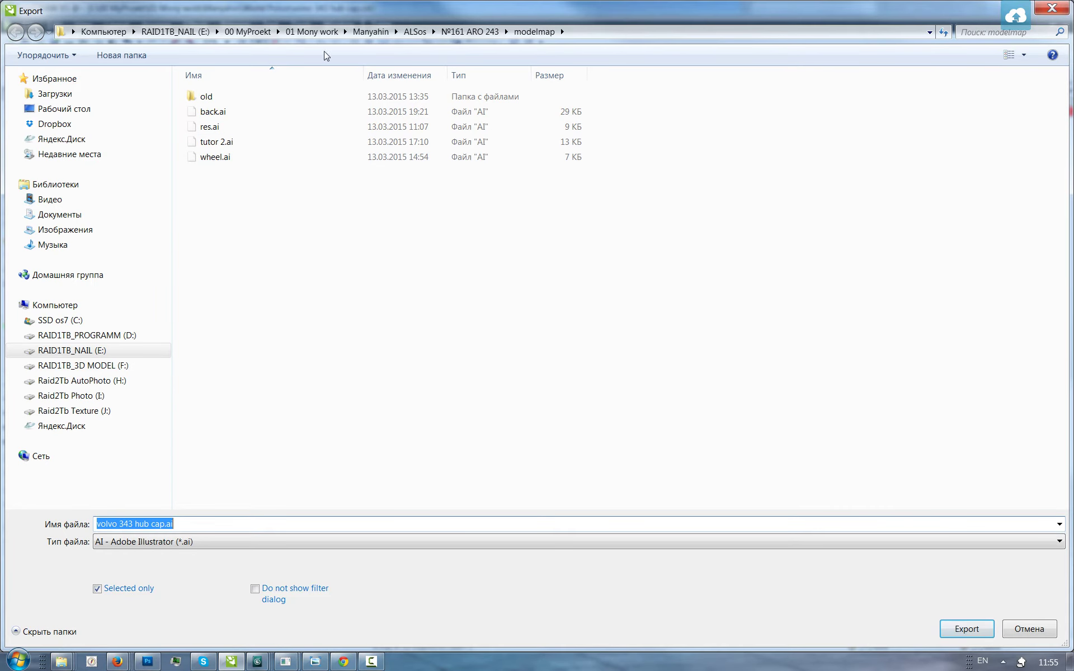
click(370, 32)
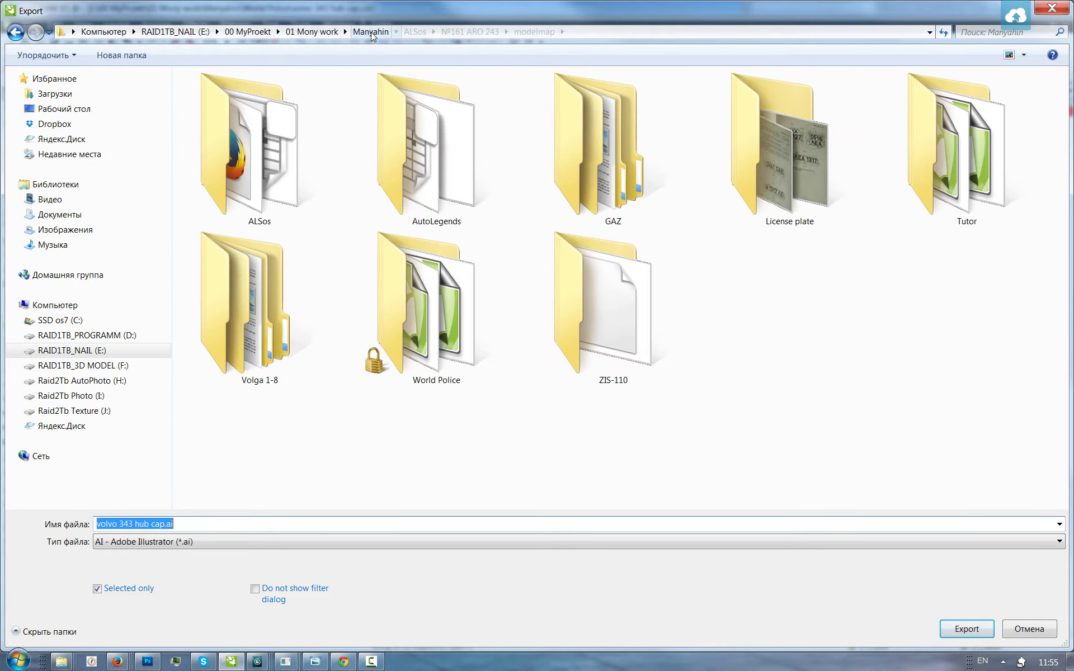
double_click(418, 287)
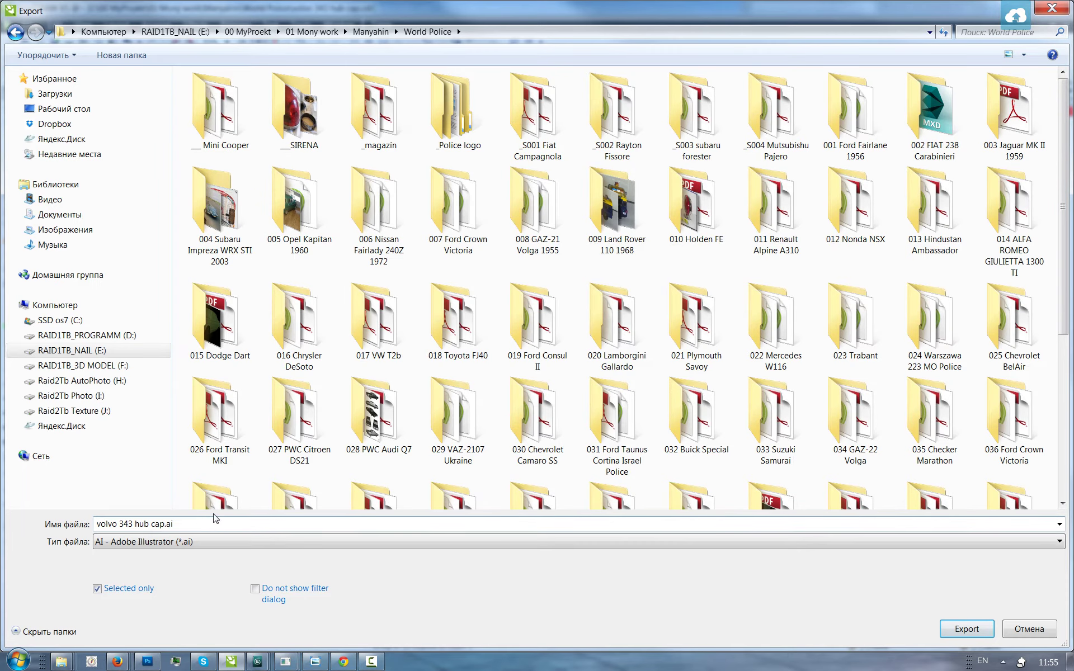
click(966, 629)
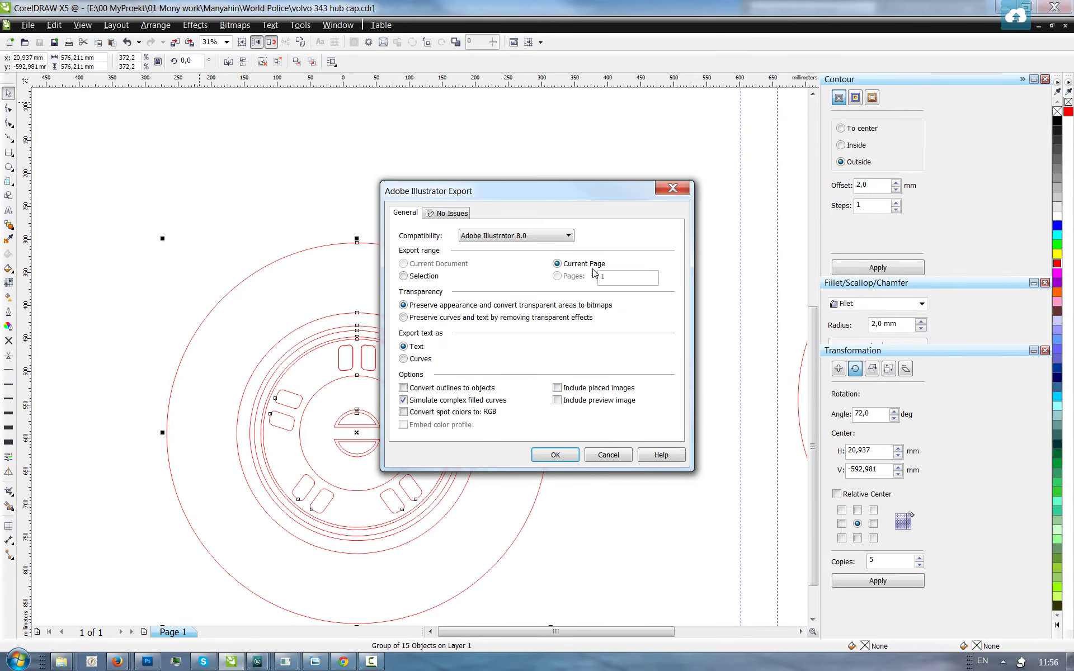
click(506, 235)
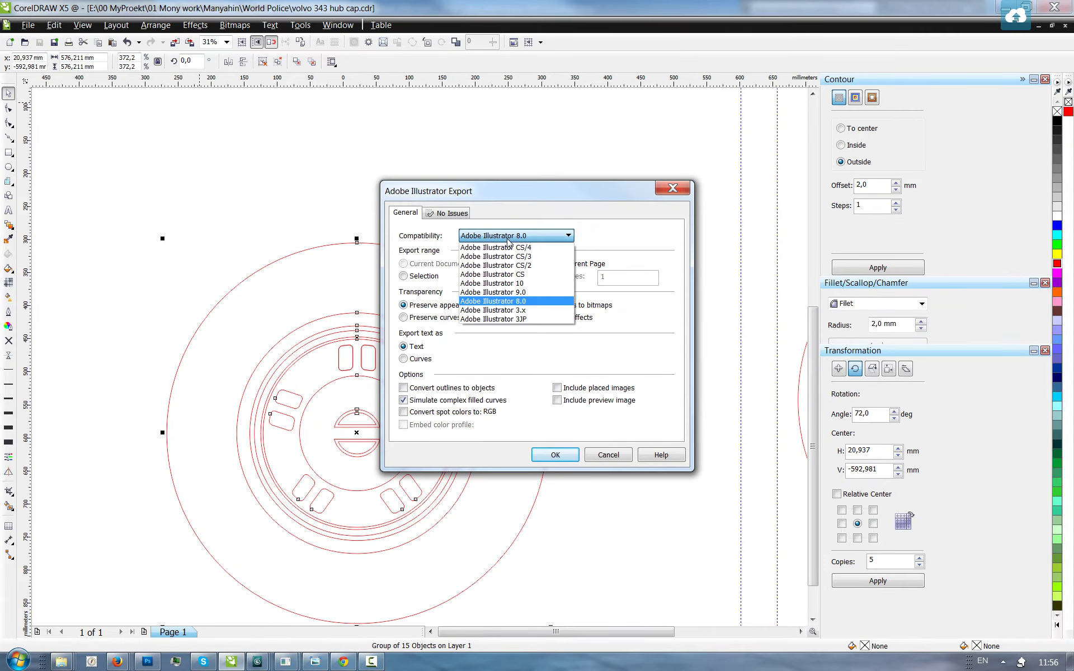
click(504, 259)
click(553, 454)
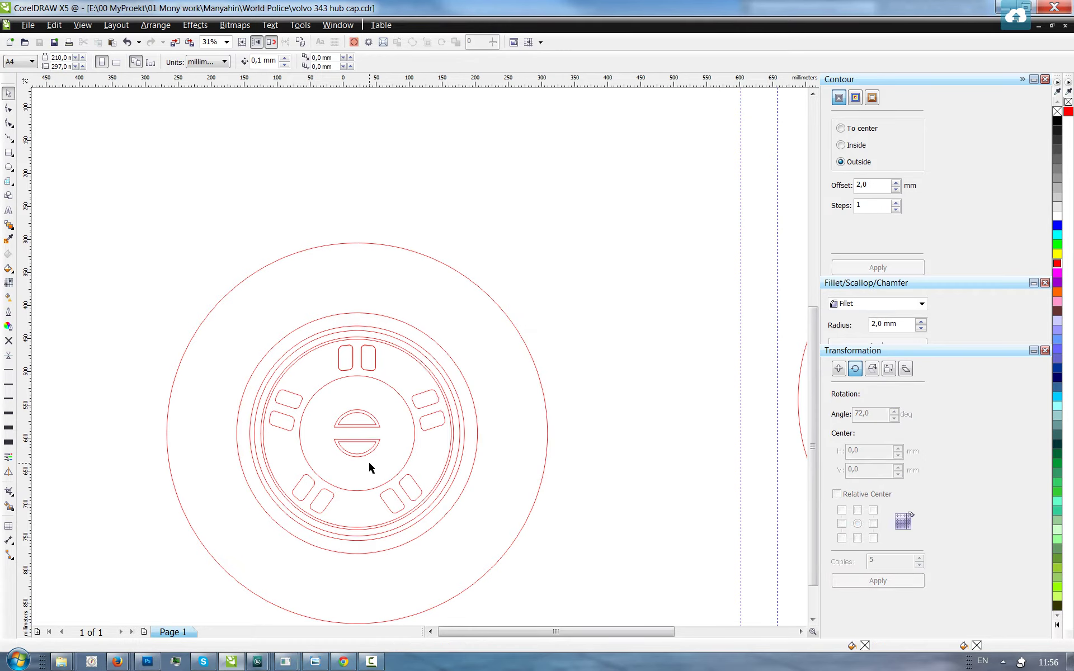
scroll(338, 358, up, 3)
scroll(347, 343, down, 2)
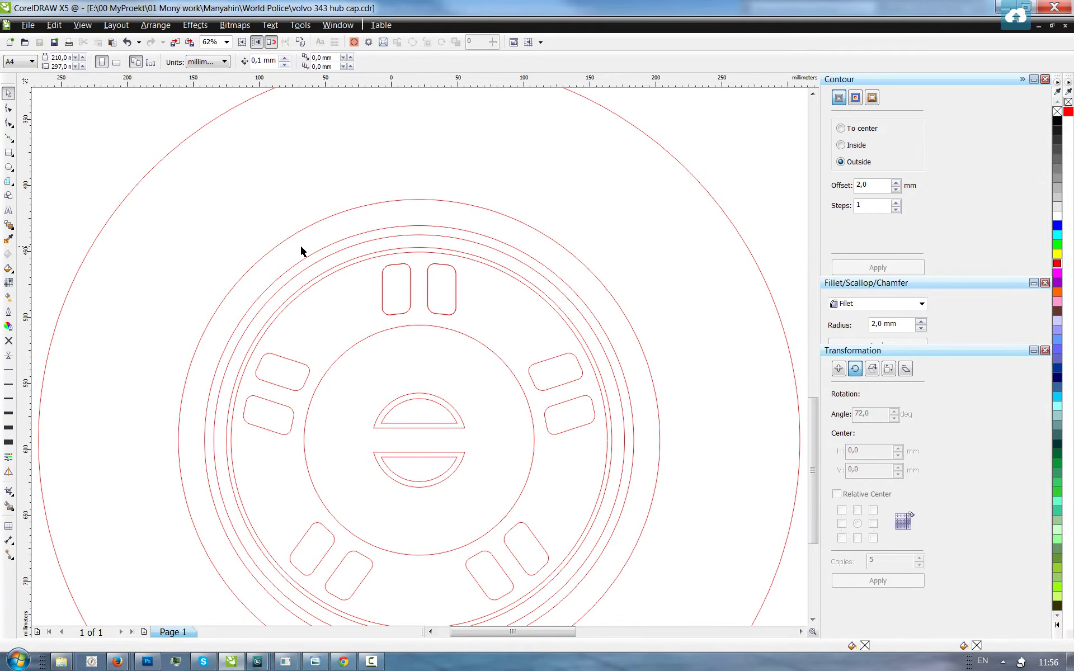
scroll(324, 259, down, 1)
scroll(316, 349, up, 1)
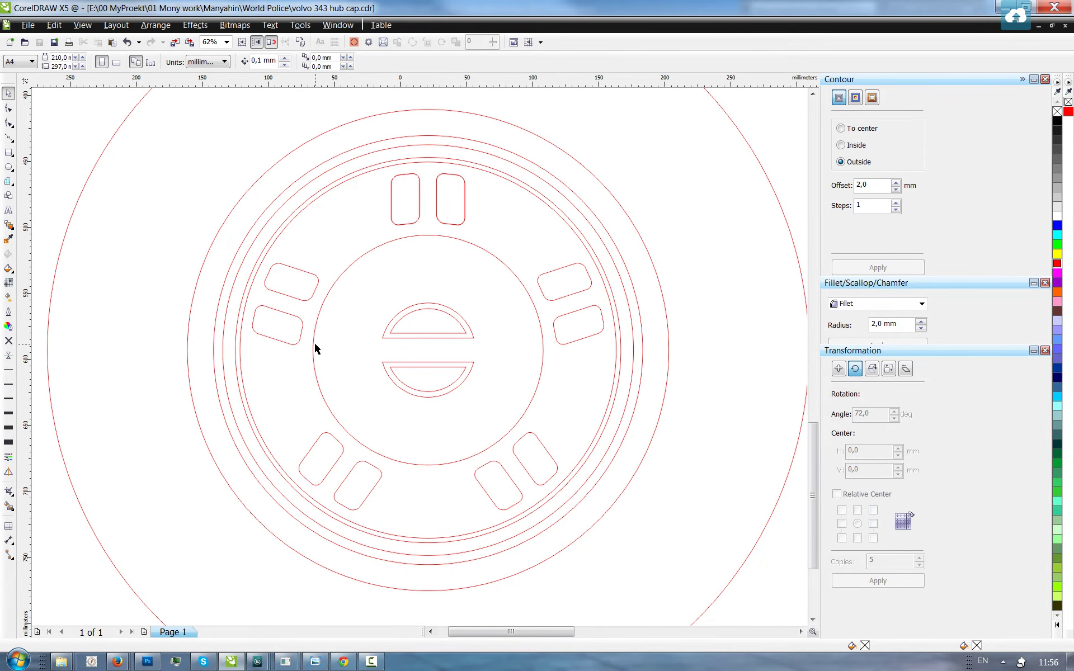
scroll(316, 347, down, 2)
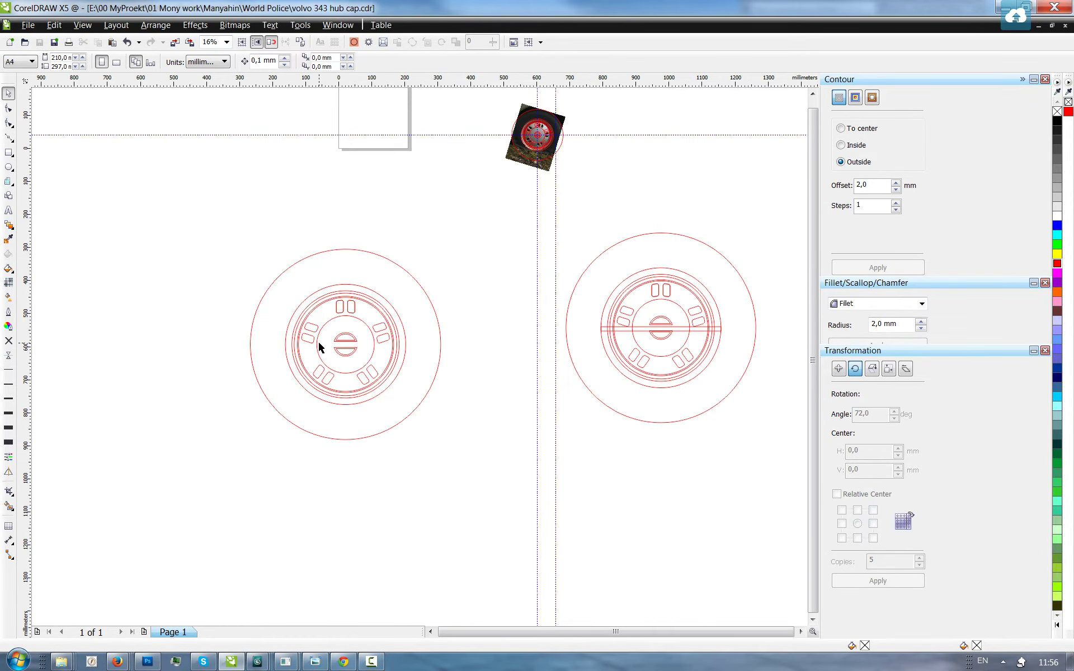
scroll(318, 341, down, 1)
scroll(329, 313, up, 1)
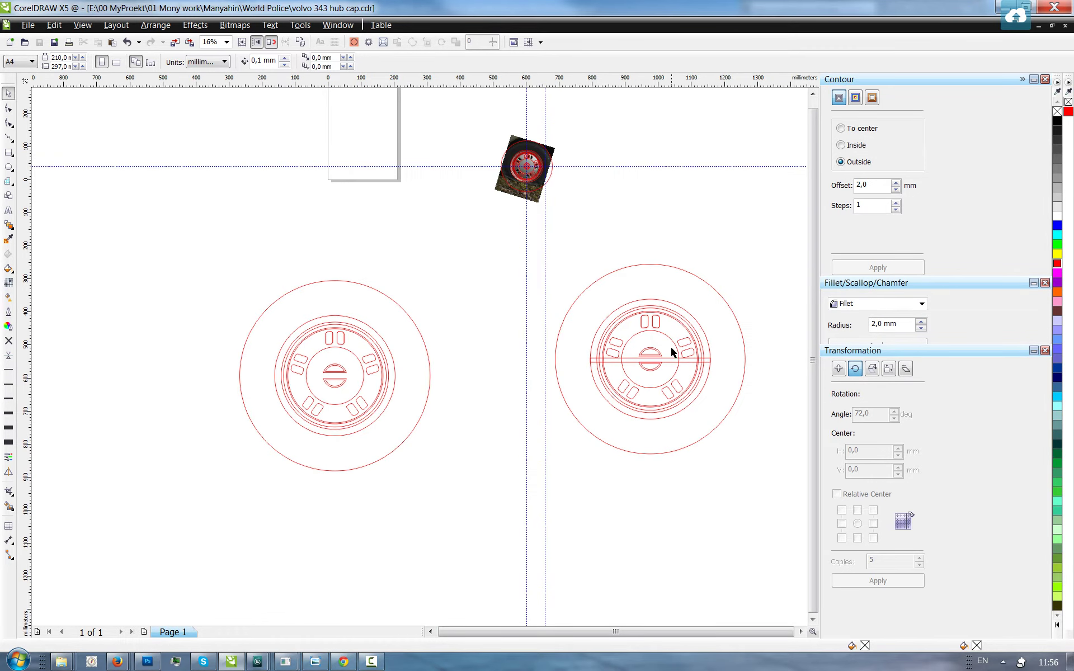
- Paste the copied photo of the orange car into the drawing and place it beside the second wheel, clear of both outlines
key(alt+shift)
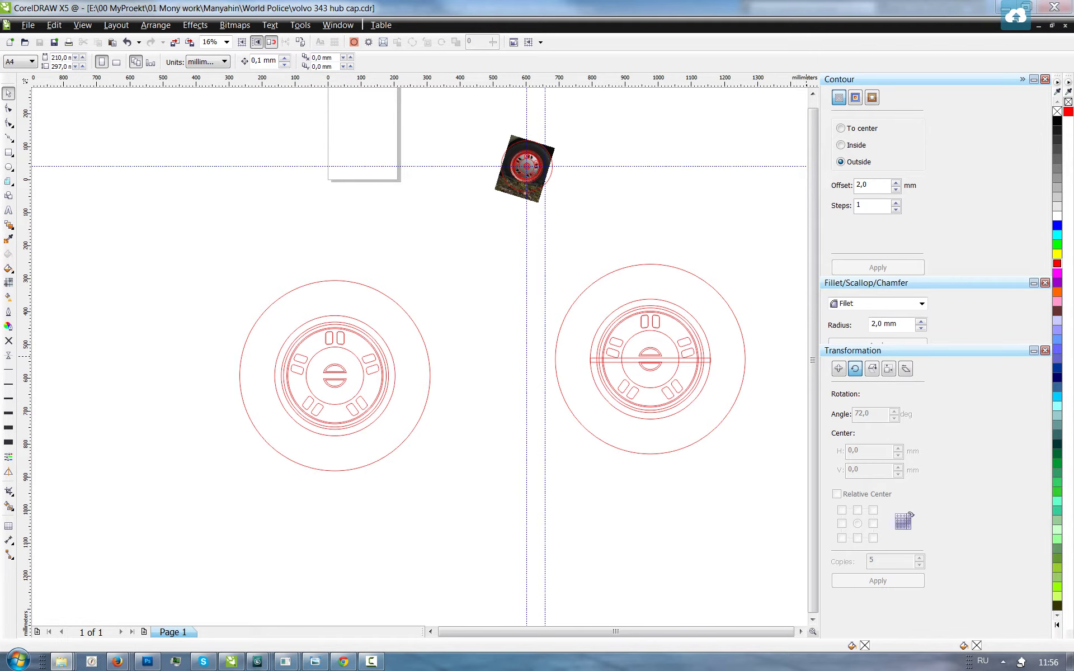
key(ctrl+v)
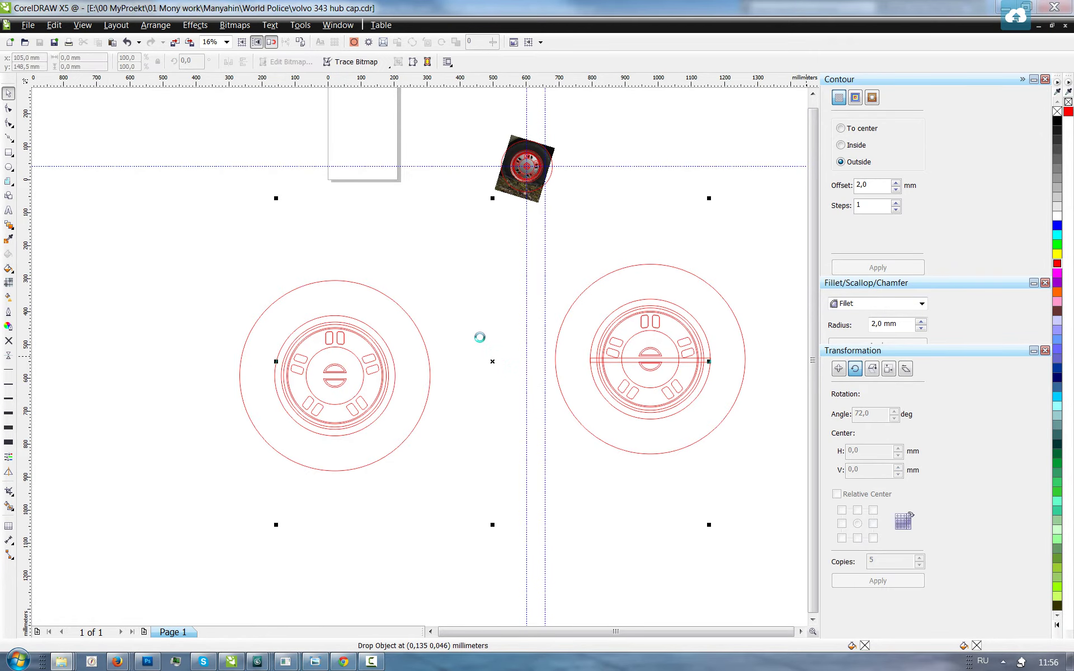
scroll(380, 320, down, 2)
drag(392, 329, 546, 330)
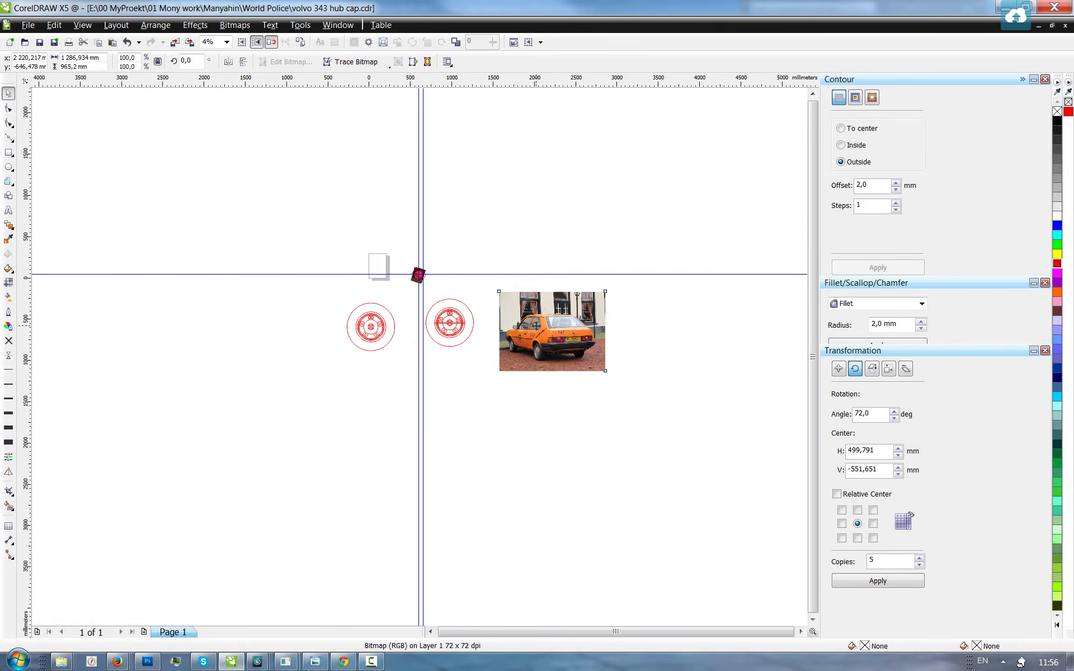
- Crop the car photo with the Shape tool, removing everything above the rear bumper and everything beyond the near rear wheel
key(alt+shift)
key(z)
drag(474, 267, 619, 393)
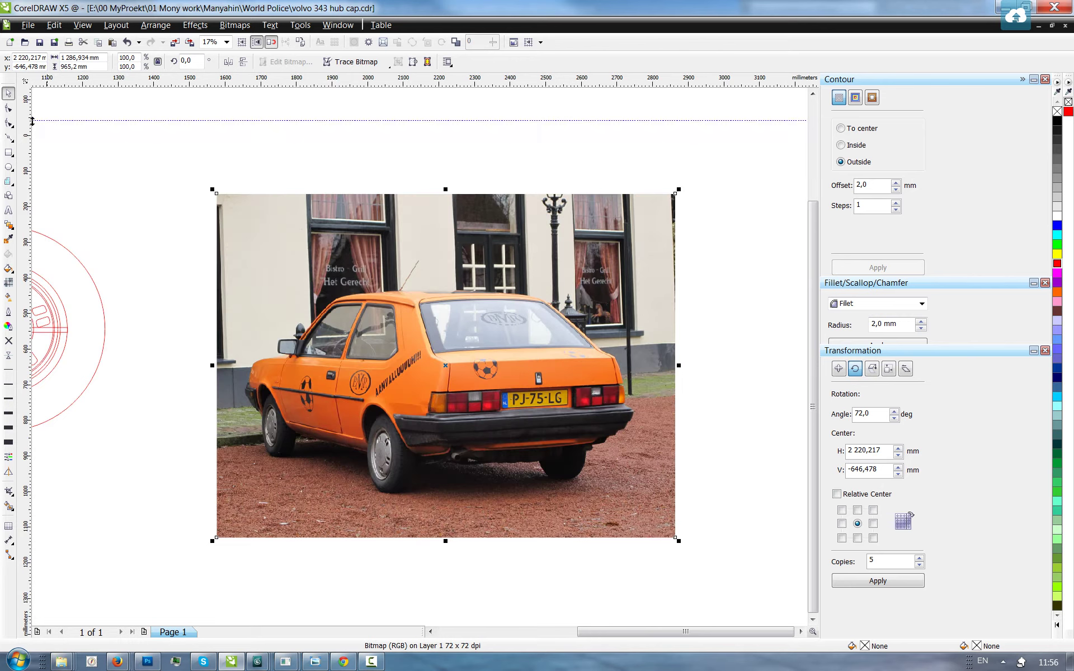
click(8, 108)
drag(180, 110, 676, 260)
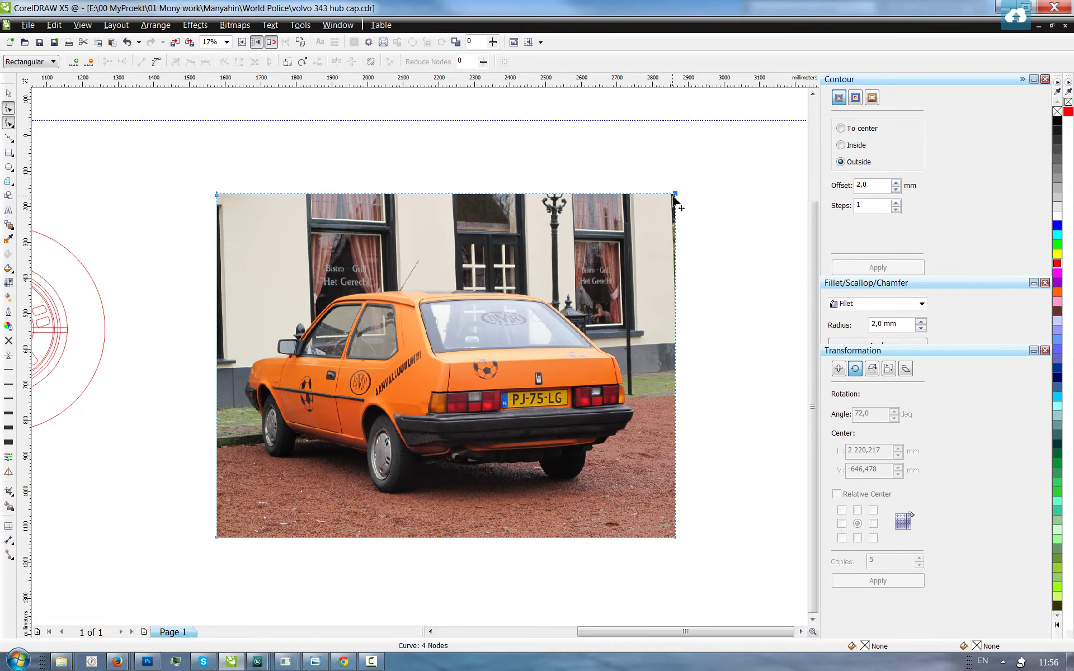
drag(674, 195, 653, 393)
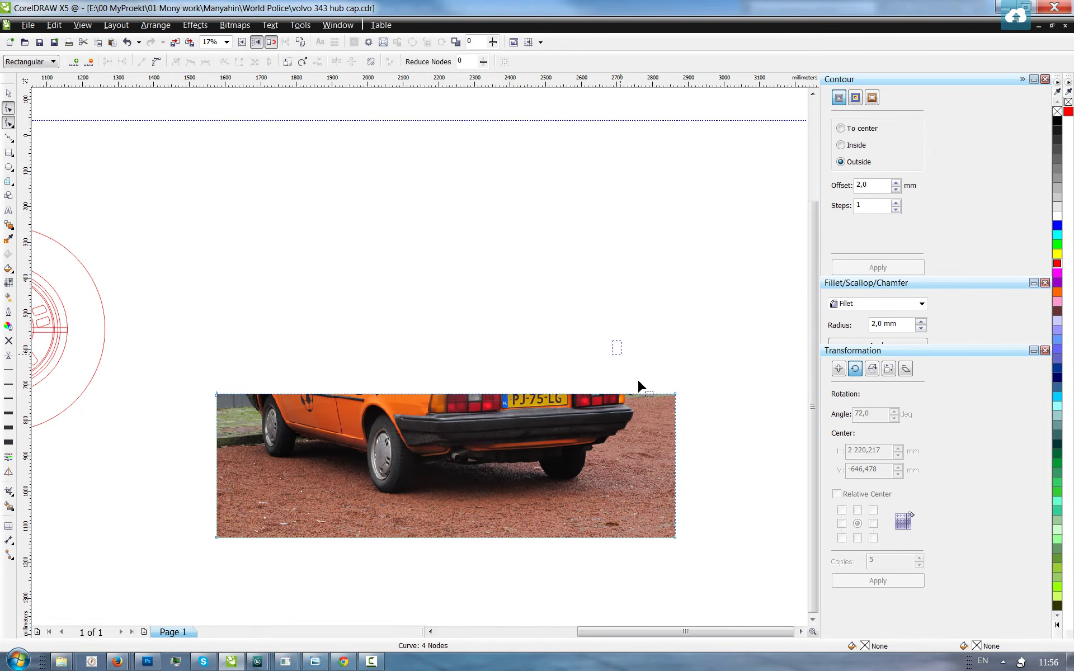
scroll(643, 481, down, 1)
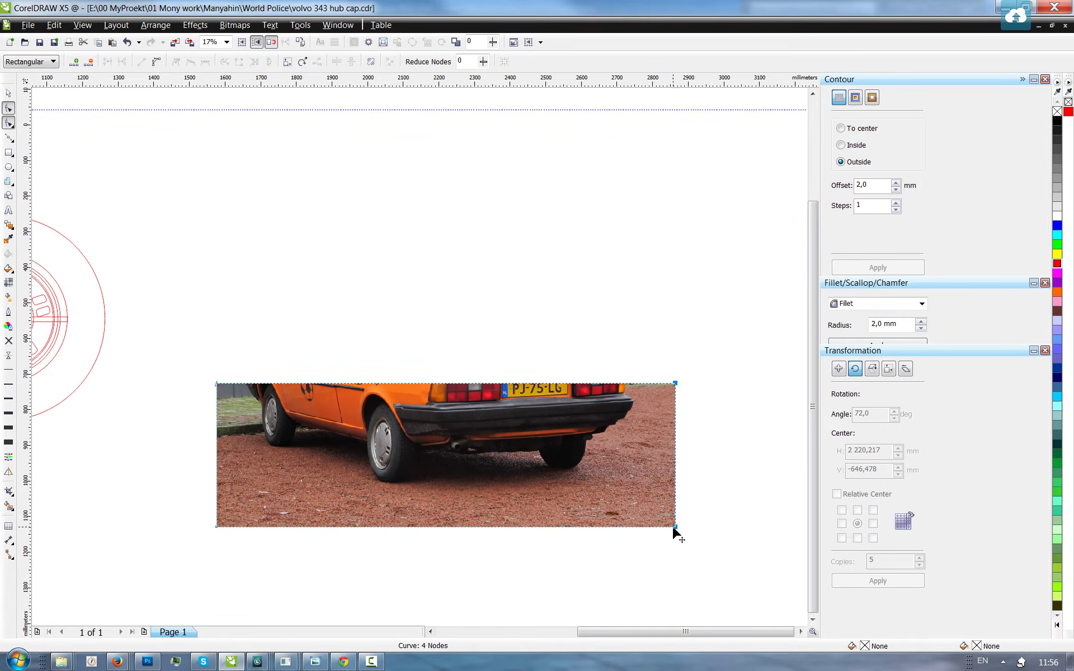
drag(674, 527, 402, 516)
- Crop away the front wheel side and the upper strip of the photo, keeping the rear wheel and the ground beneath it
drag(136, 342, 248, 543)
scroll(246, 386, up, 5)
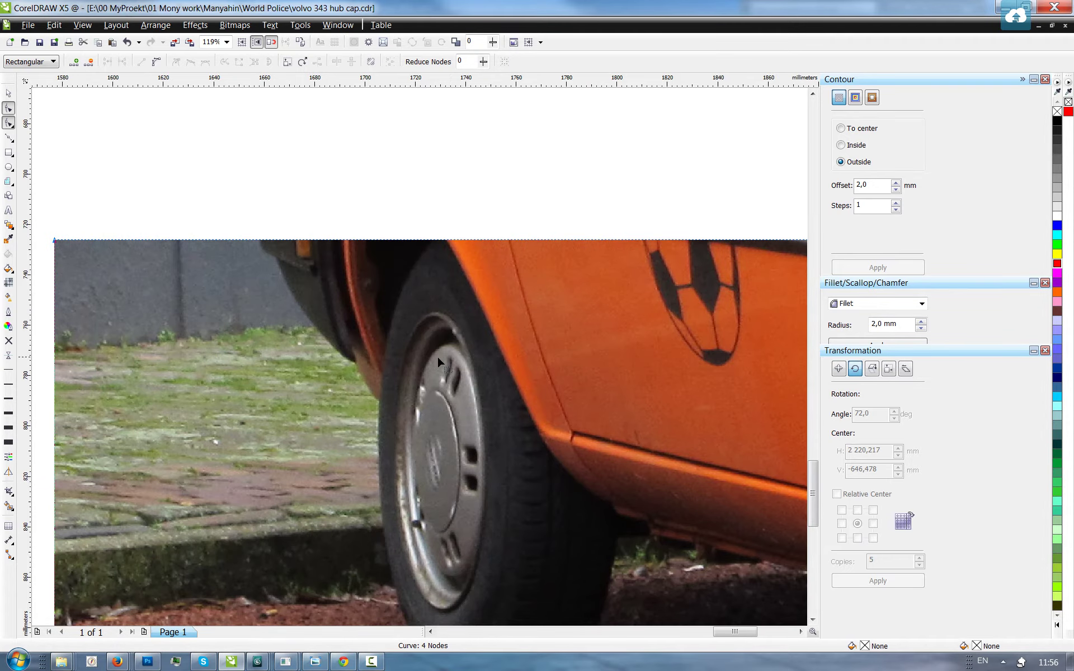
scroll(424, 384, down, 4)
scroll(627, 445, up, 5)
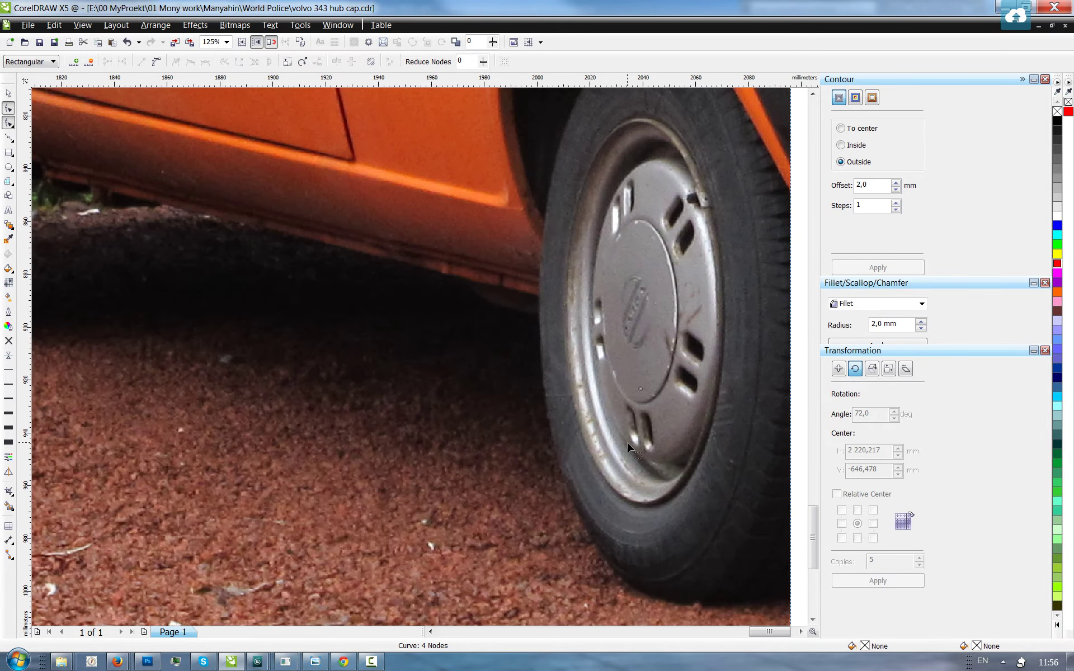
scroll(588, 433, down, 5)
drag(175, 211, 449, 577)
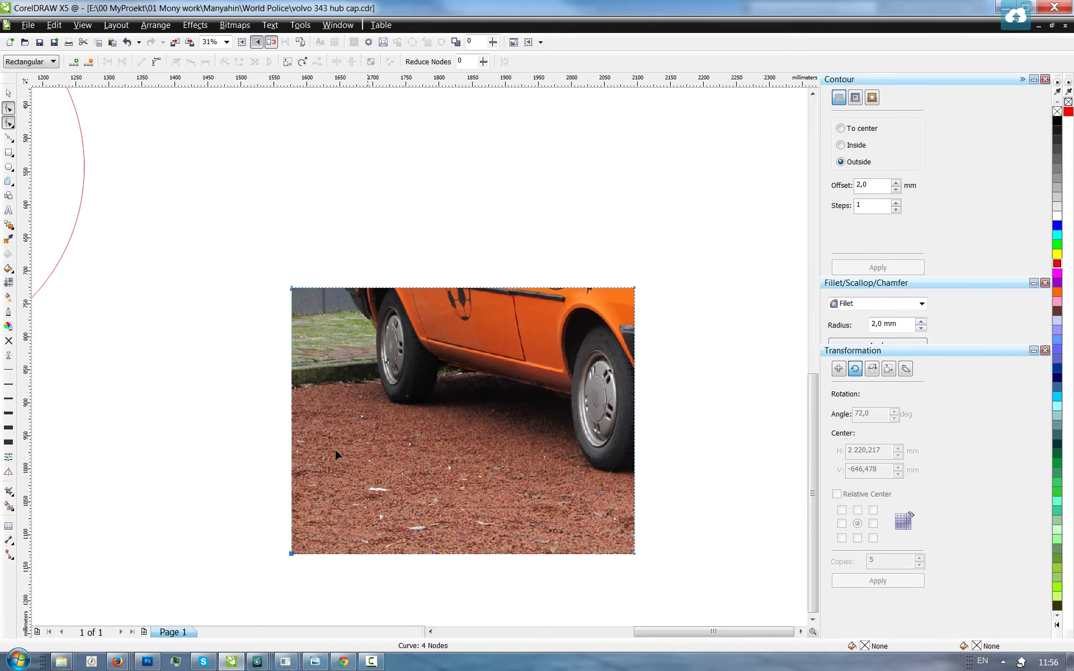
drag(291, 290, 637, 339)
scroll(649, 488, down, 1)
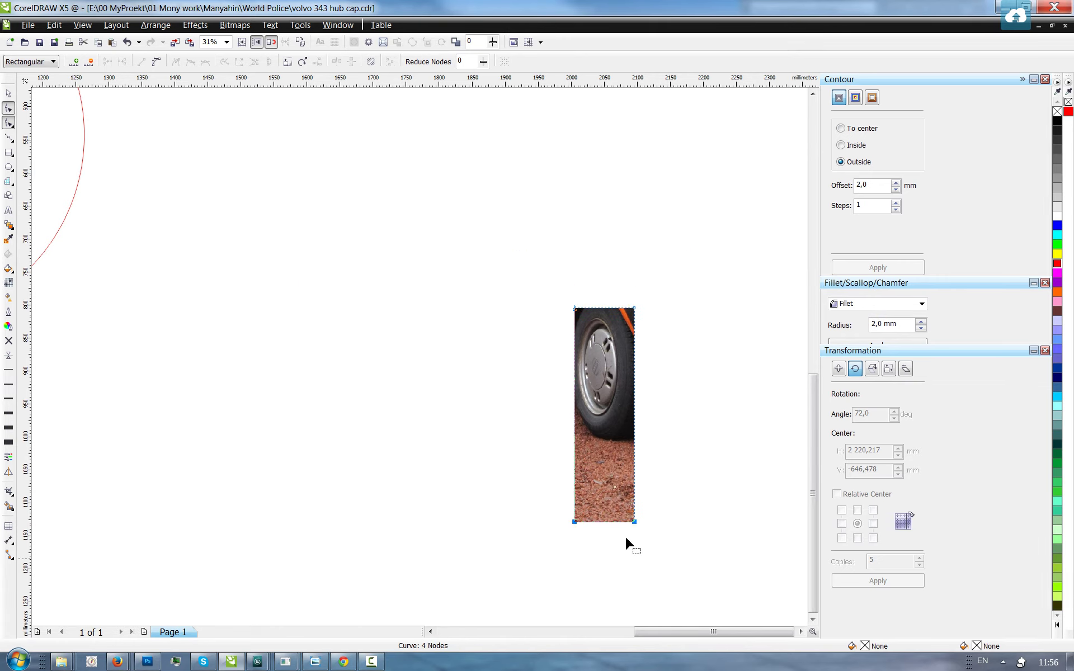
- Crop away the ground beneath the rear wheel so the bitmap frames the wheel closely
drag(635, 522, 640, 431)
key(F2)
mouse_move(541, 259)
mouse_down()
mouse_move(643, 408)
mouse_move(643, 432)
mouse_up()
key(F3)
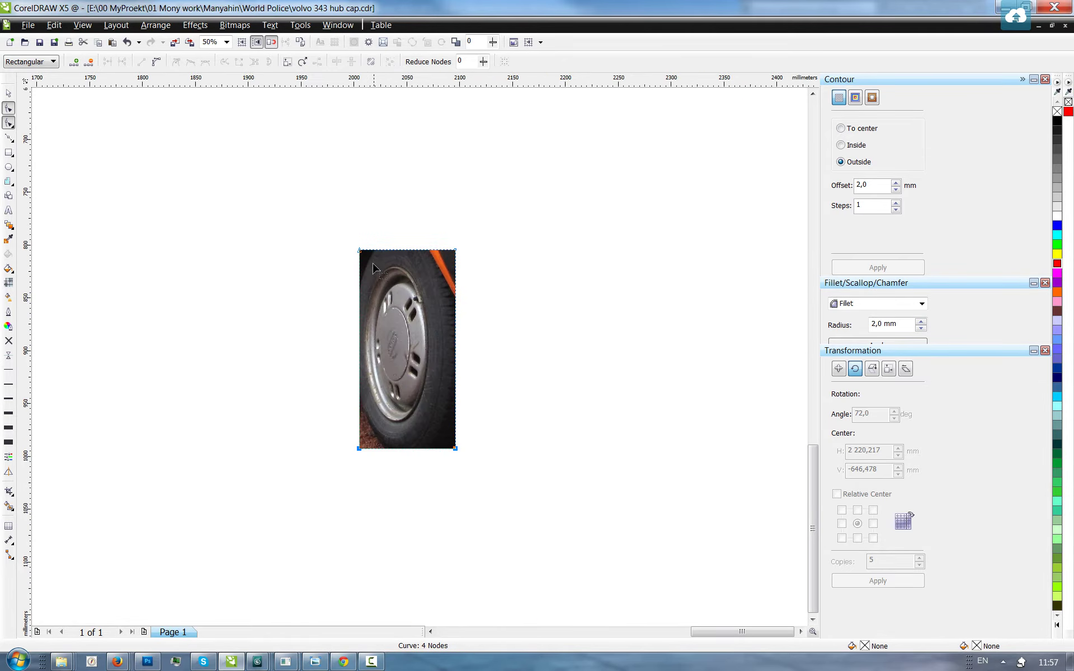
drag(343, 220, 544, 505)
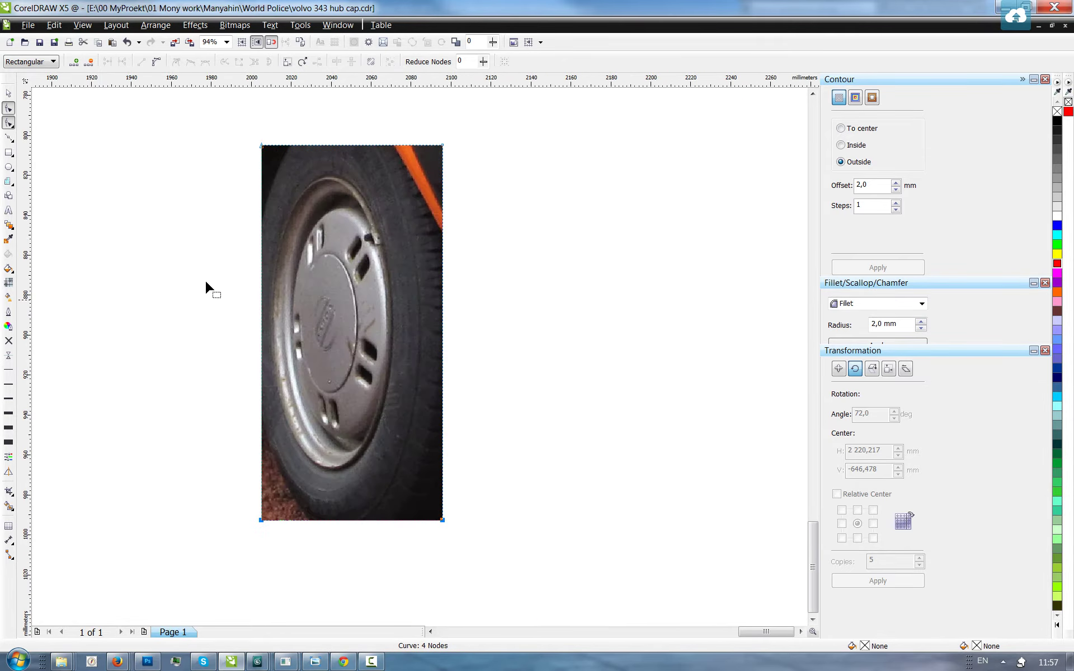
click(234, 25)
click(252, 73)
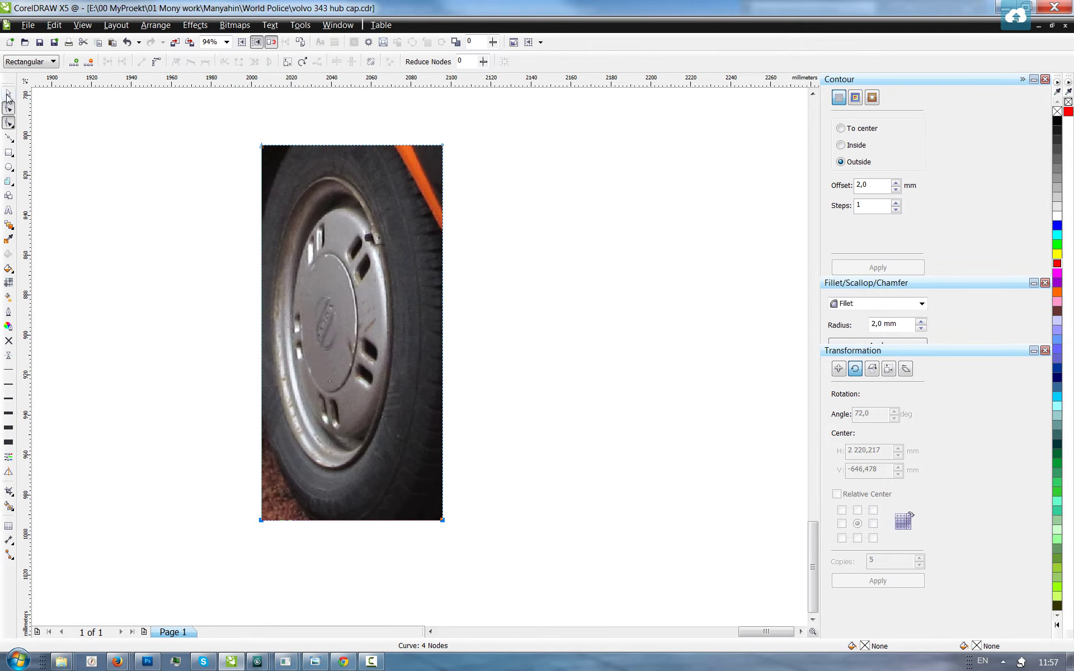
- Draw an ellipse about 62 by 145 mm over the rim's outer edge in the wheel photo
key(space)
key(F7)
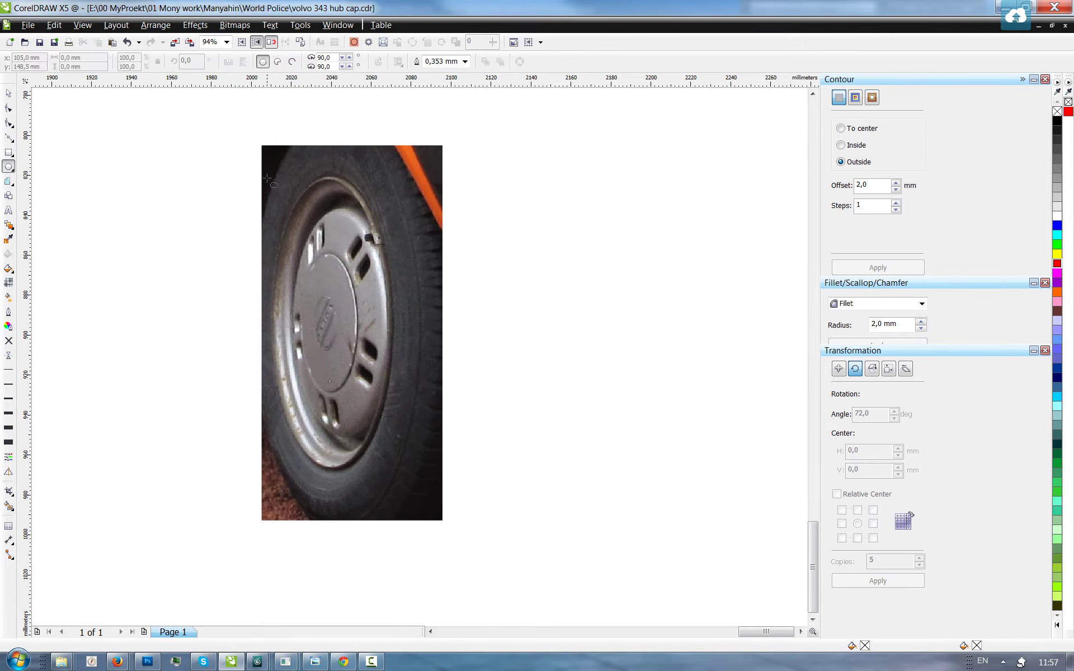
drag(267, 178, 391, 468)
key(space)
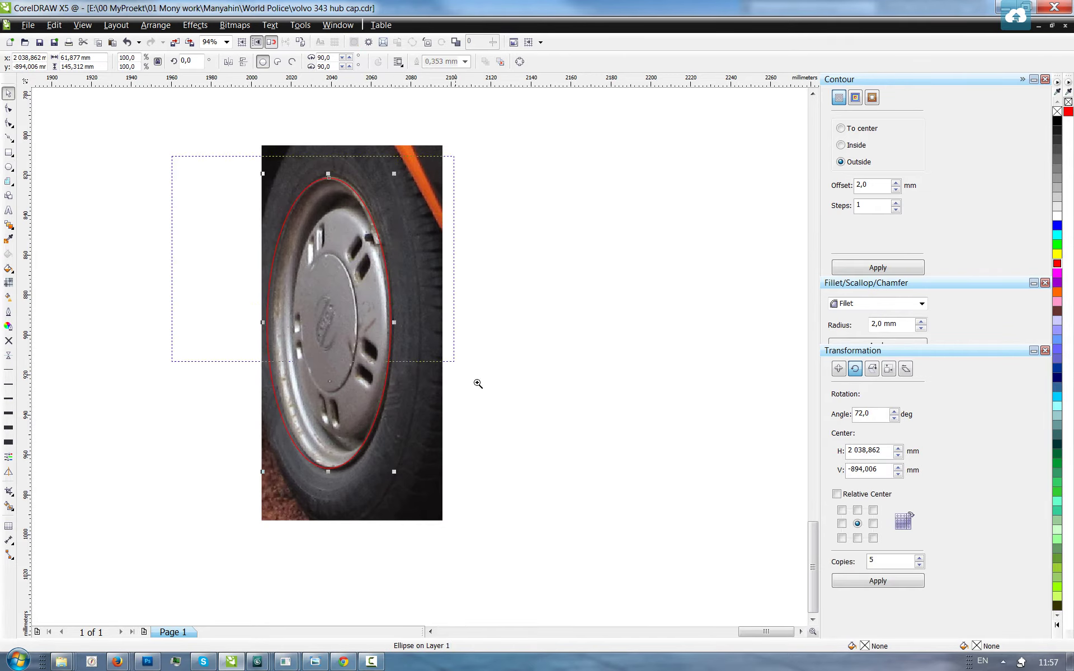
- Fit the ellipse to the rim's outer edge, stretching its height to about 146.6 mm and narrowing its width to about 58.2 mm
drag(478, 383, 478, 383)
drag(422, 137, 440, 131)
scroll(440, 131, down, 3)
scroll(492, 380, up, 3)
scroll(423, 367, down, 2)
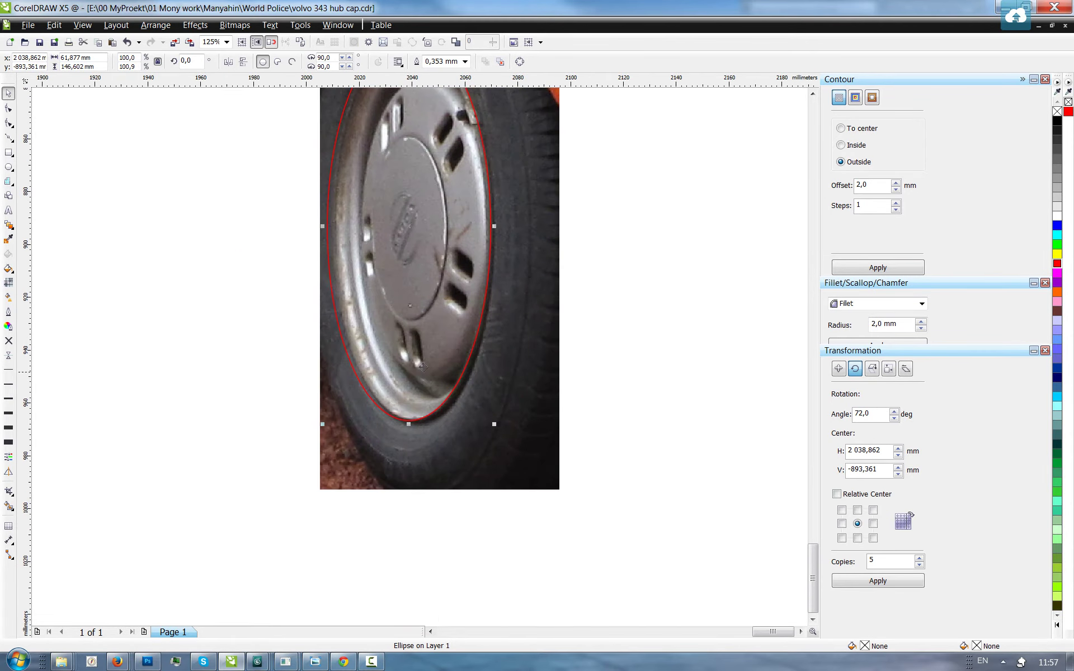
drag(324, 228, 334, 228)
drag(255, 143, 536, 388)
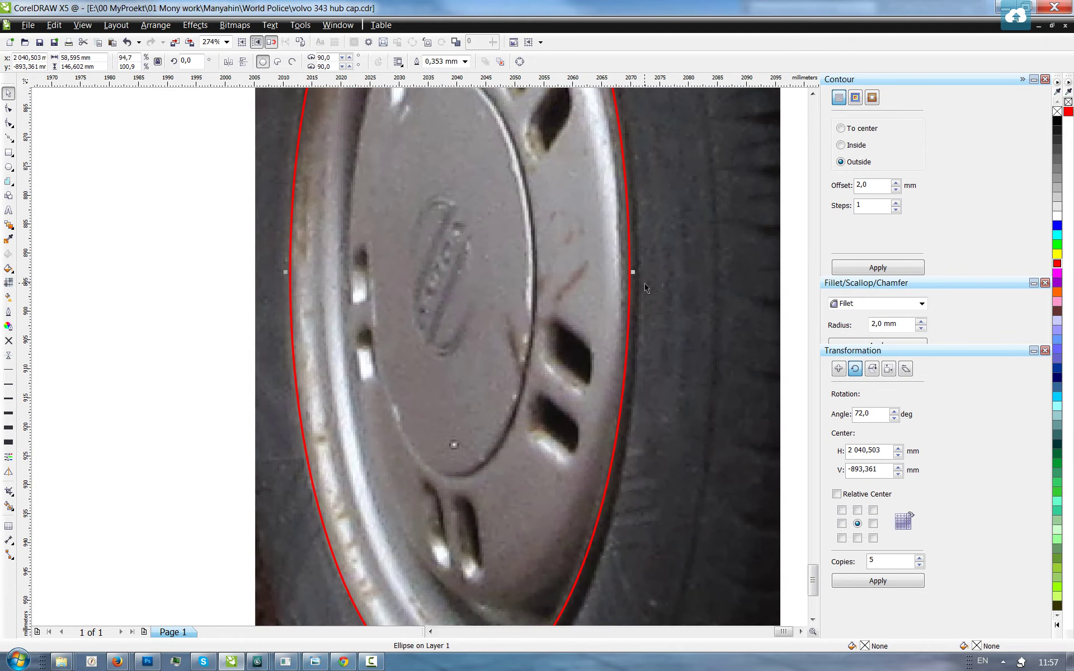
mouse_move(632, 272)
mouse_down()
mouse_move(597, 284)
mouse_move(628, 280)
mouse_up()
key(F3)
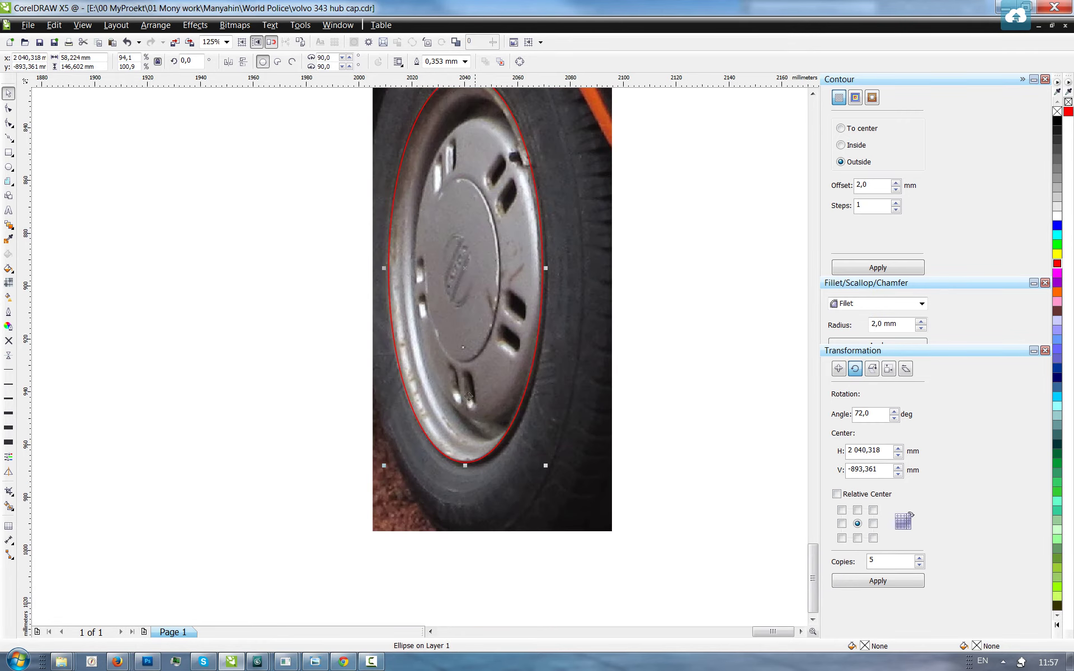
scroll(471, 408, down, 1)
scroll(475, 285, up, 1)
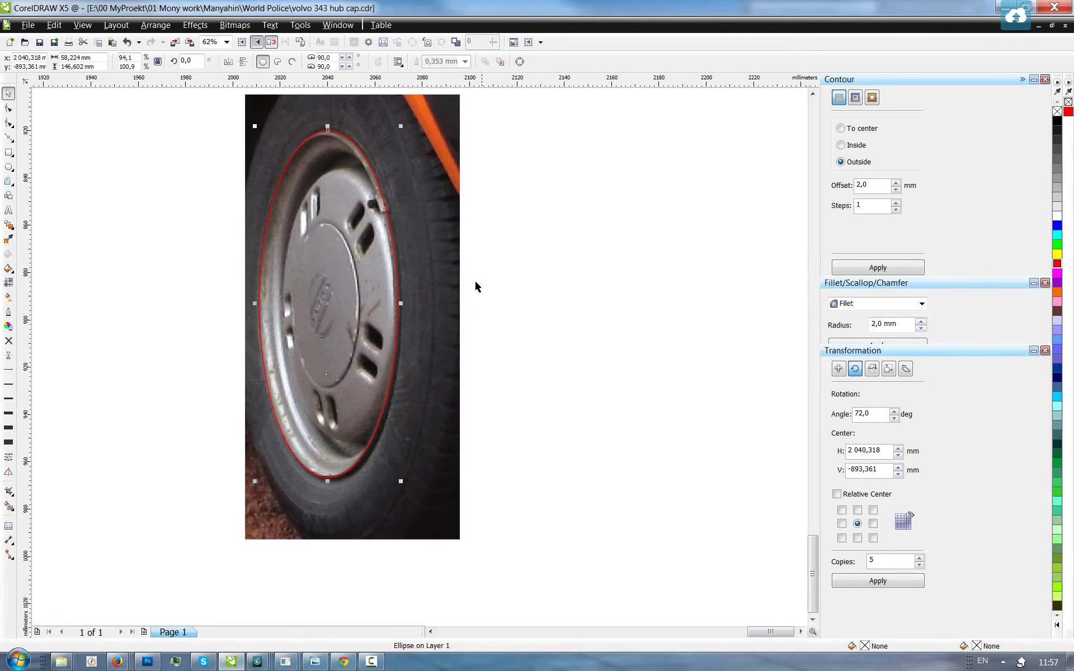
click(437, 197)
click(438, 193)
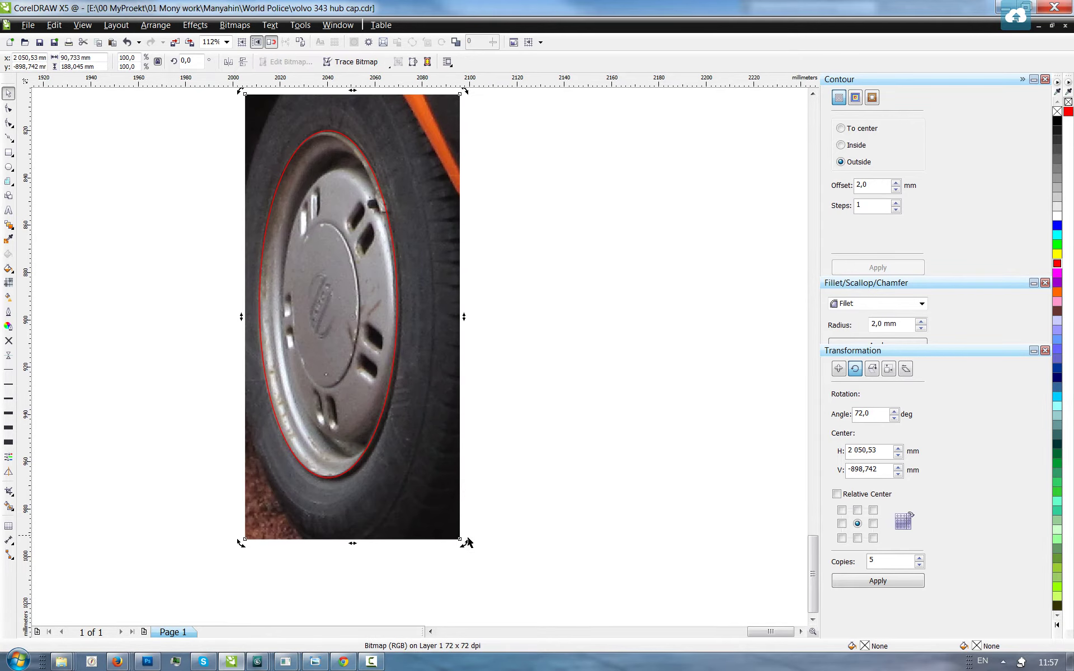
click(469, 544)
drag(469, 546, 439, 549)
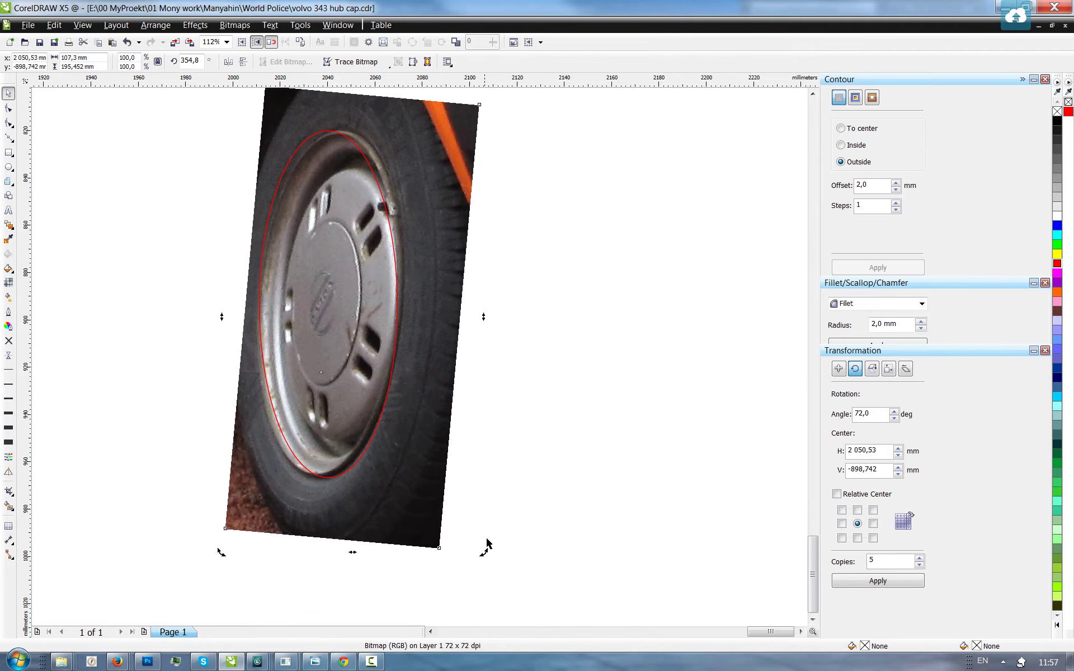
key(ctrl+z)
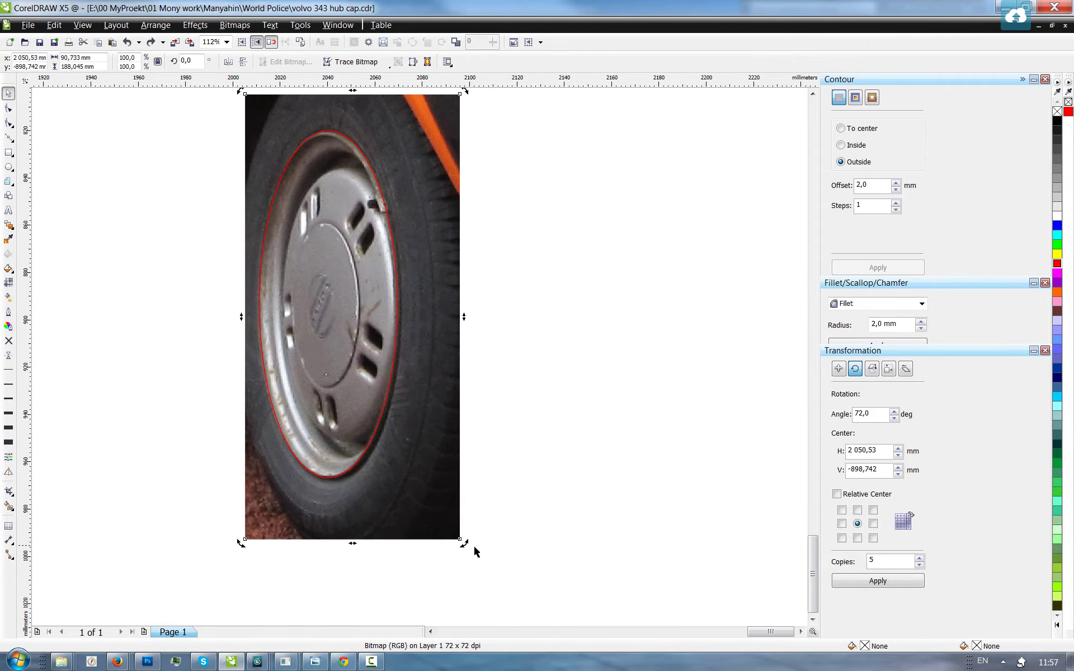
- Rotate the wheel photo slightly to 359.5 degrees to align it with the ellipse, and lock it in place
drag(465, 546, 466, 557)
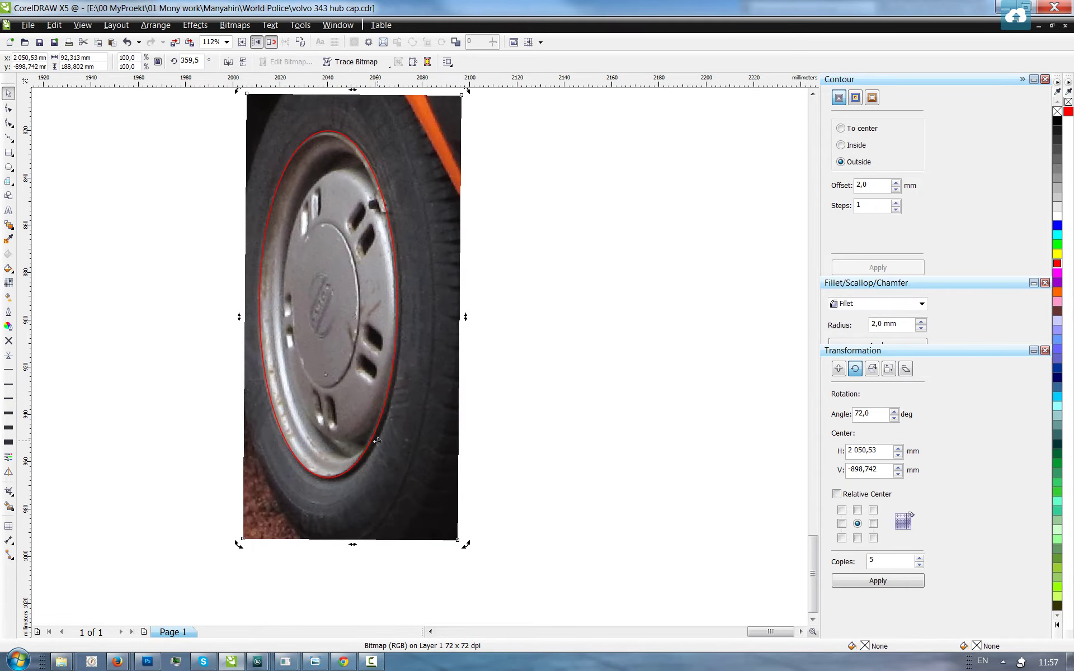
click(463, 284)
right_click(449, 197)
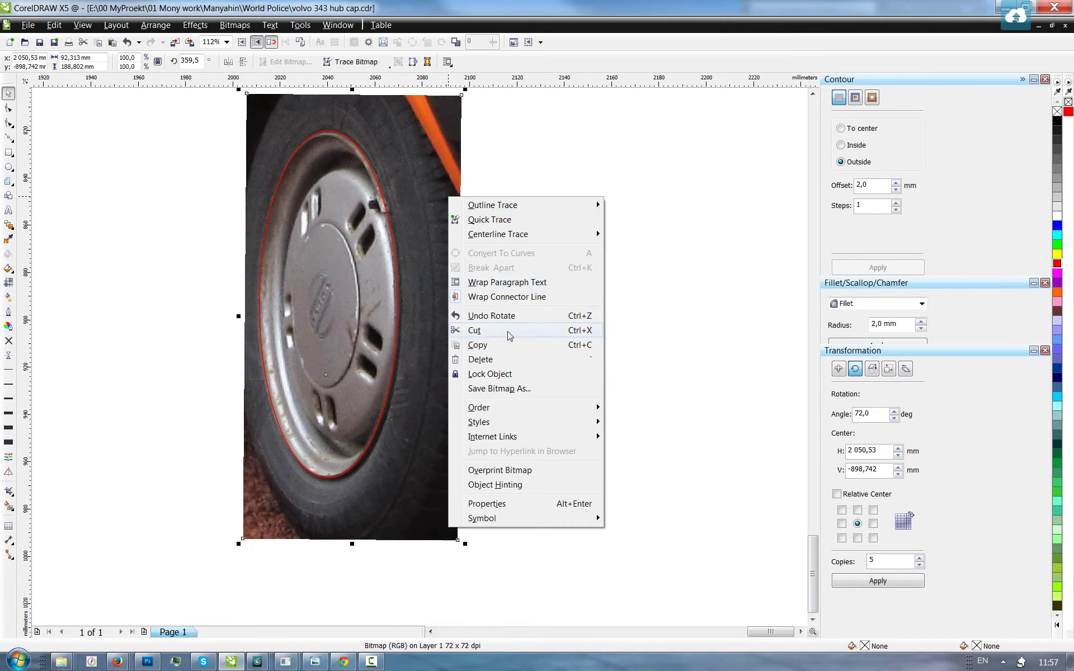
click(490, 373)
- Add a horizontal guideline through the rim ellipse's centre, at a vertical position of -893.361 mm
drag(247, 109, 188, 233)
scroll(242, 162, up, 2)
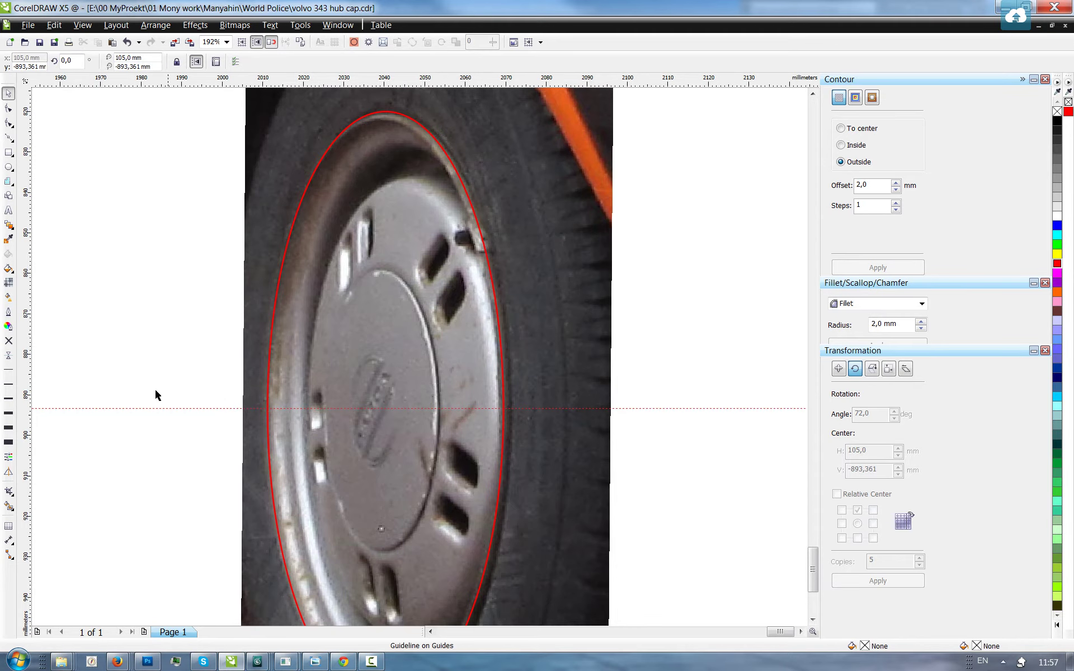
scroll(305, 273, down, 2)
- Make a concentric reduced copy of the rim ellipse, about 27.5 by 69.3 mm, for the raised centre disc
click(360, 198)
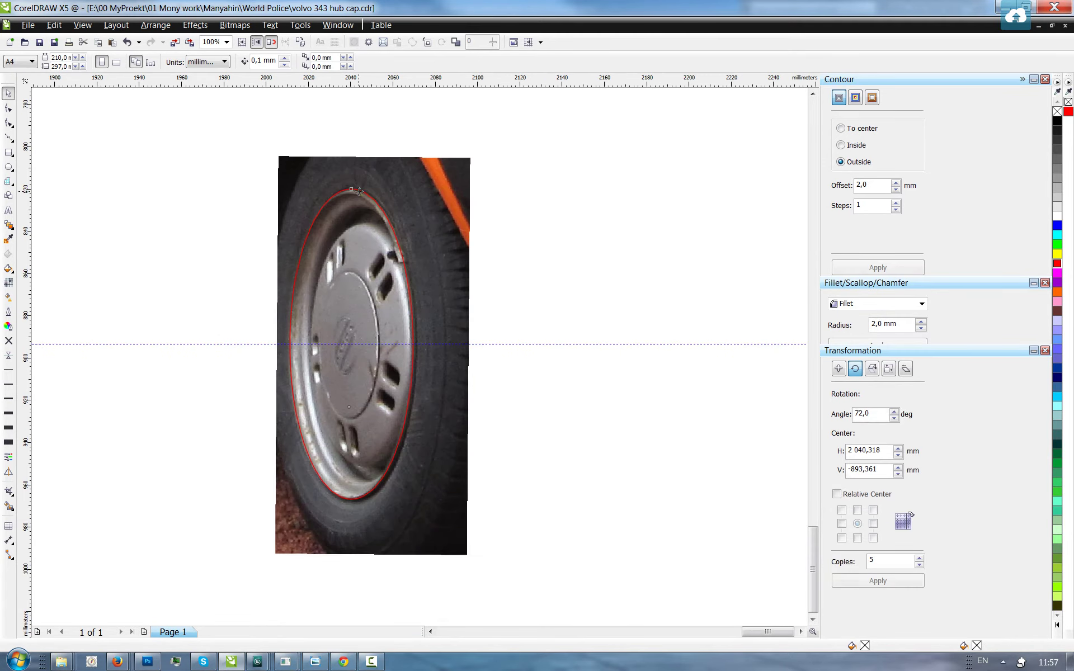
scroll(328, 306, up, 2)
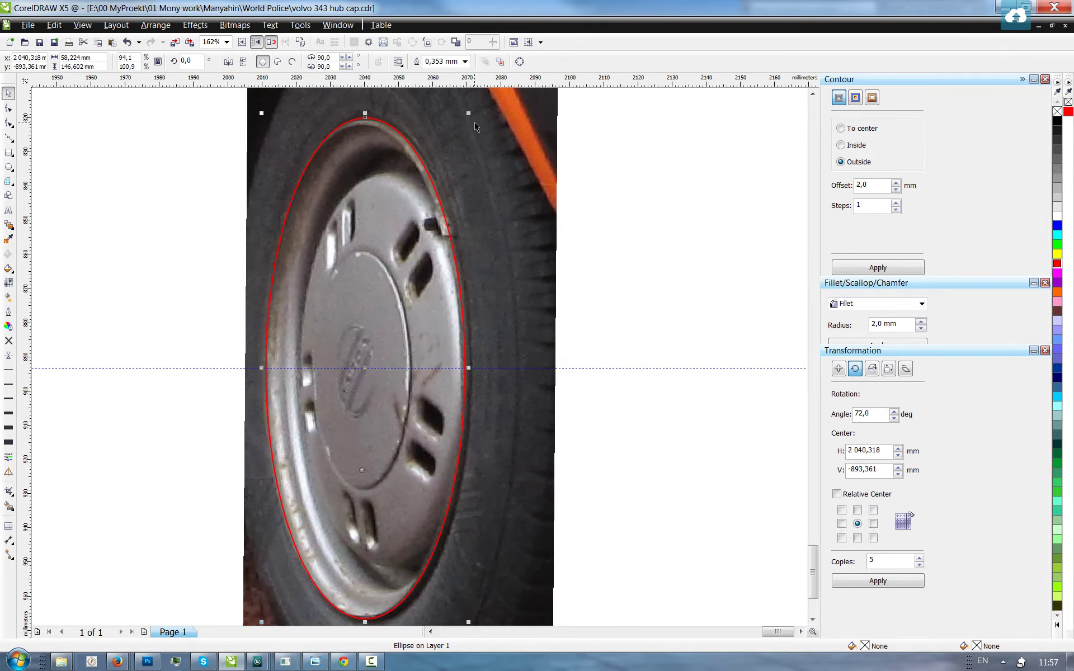
drag(468, 113, 418, 166)
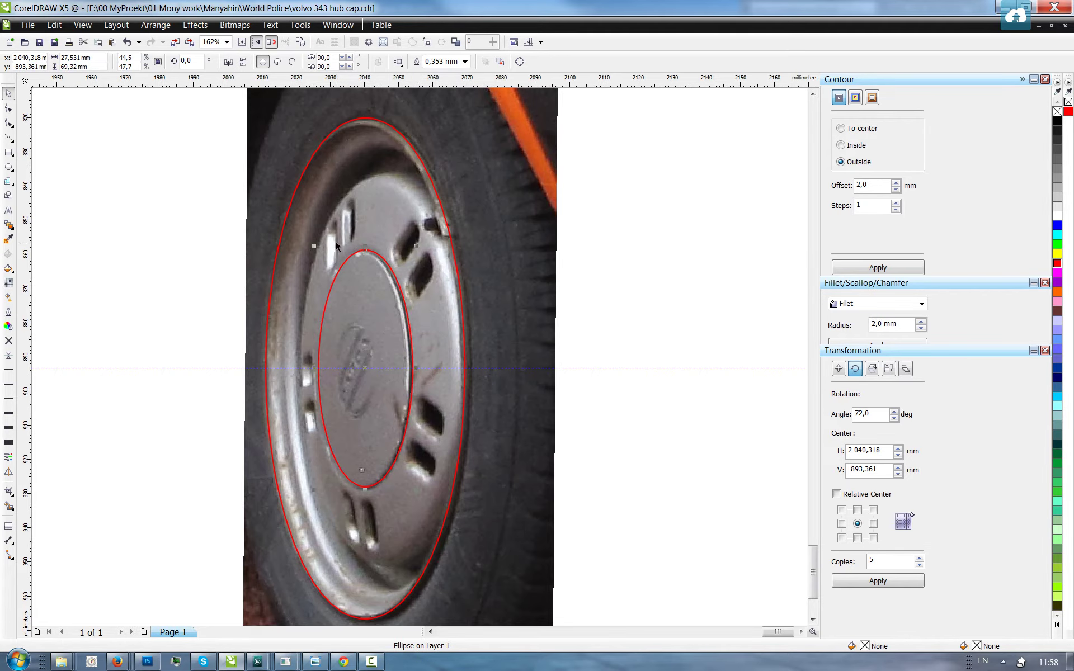
- Nudge the centre disc ellipse left to a horizontal centre of 2039.218 mm, matching the disc's edge in the photo
scroll(420, 354, up, 3)
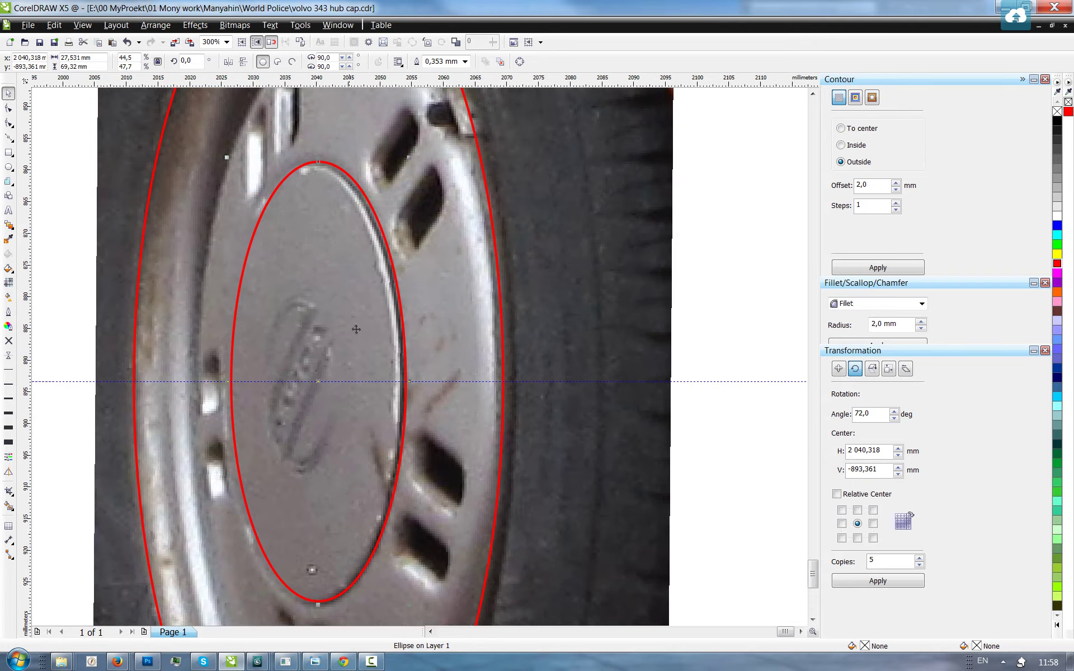
key(Left)
key(Left)
key(Left)
key(Left)
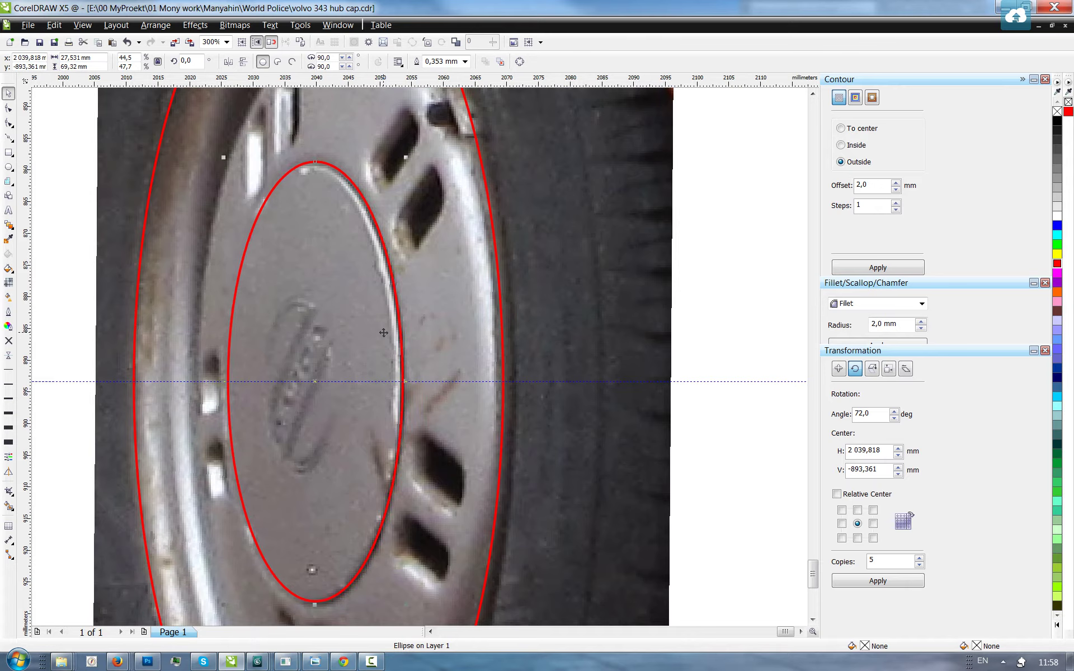
key(Left)
key(Left)
key(Left)
key(Left)
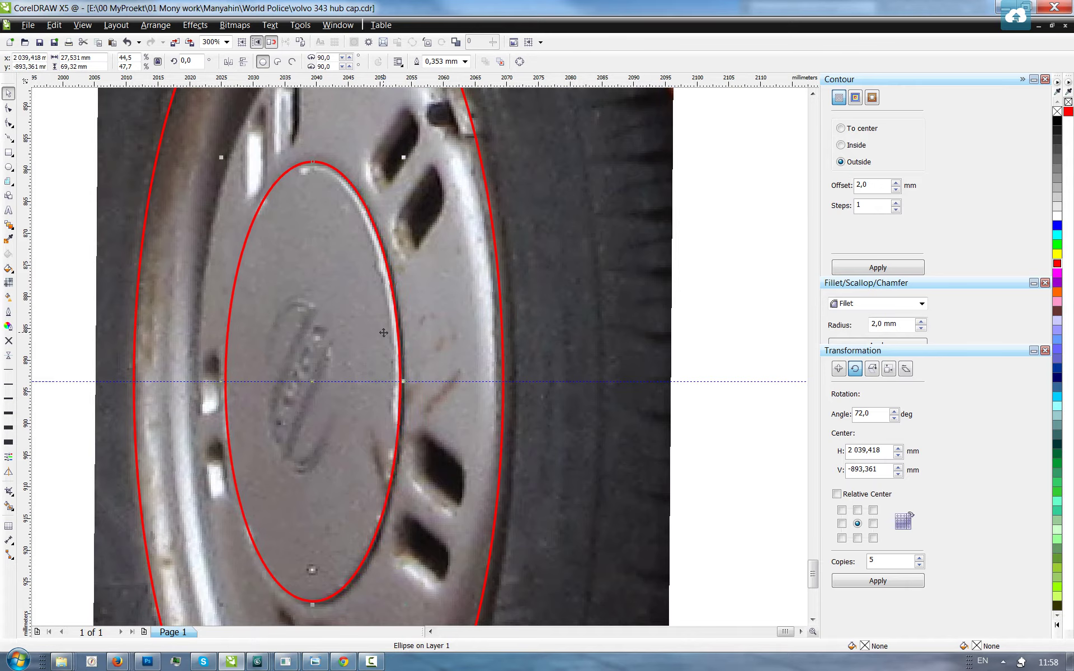
key(Left)
key(Left)
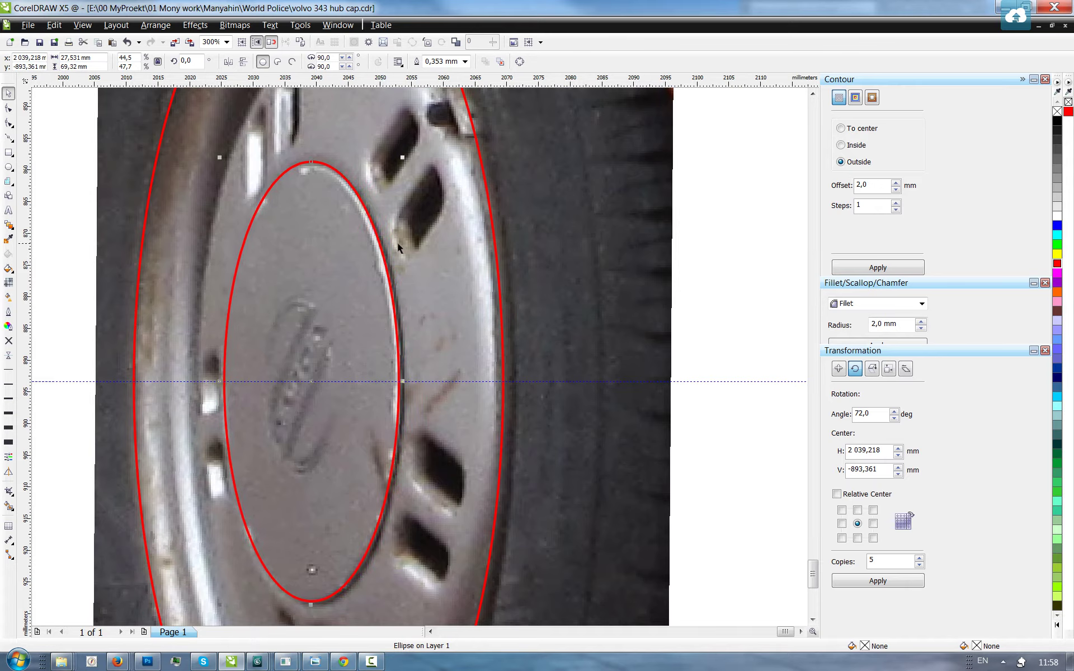
- Make an enlarged copy of the centre disc ellipse, about 52 by 130.8 mm, and nudge it right to the inner rim edge, centre X 2045.418 mm
scroll(383, 239, down, 2)
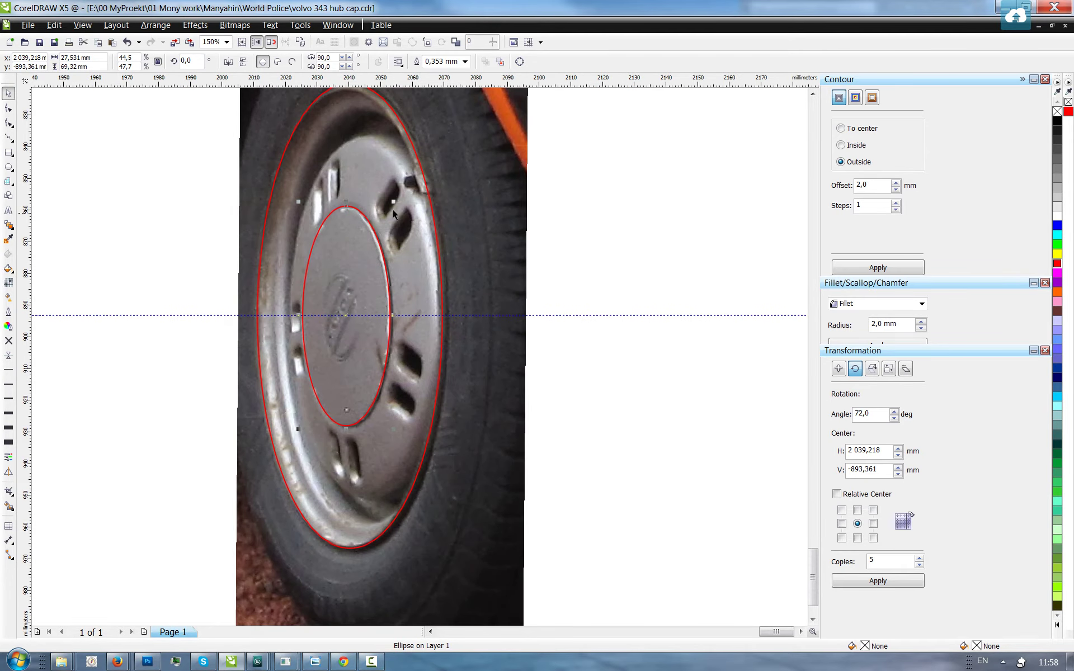
drag(394, 206, 431, 158)
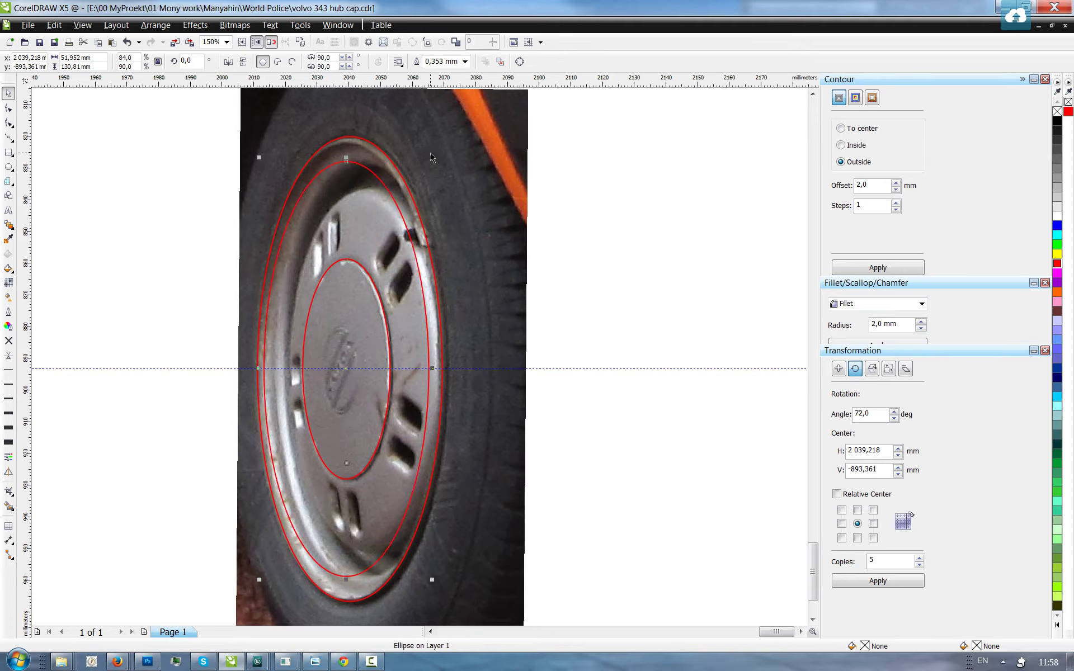
key(Right)
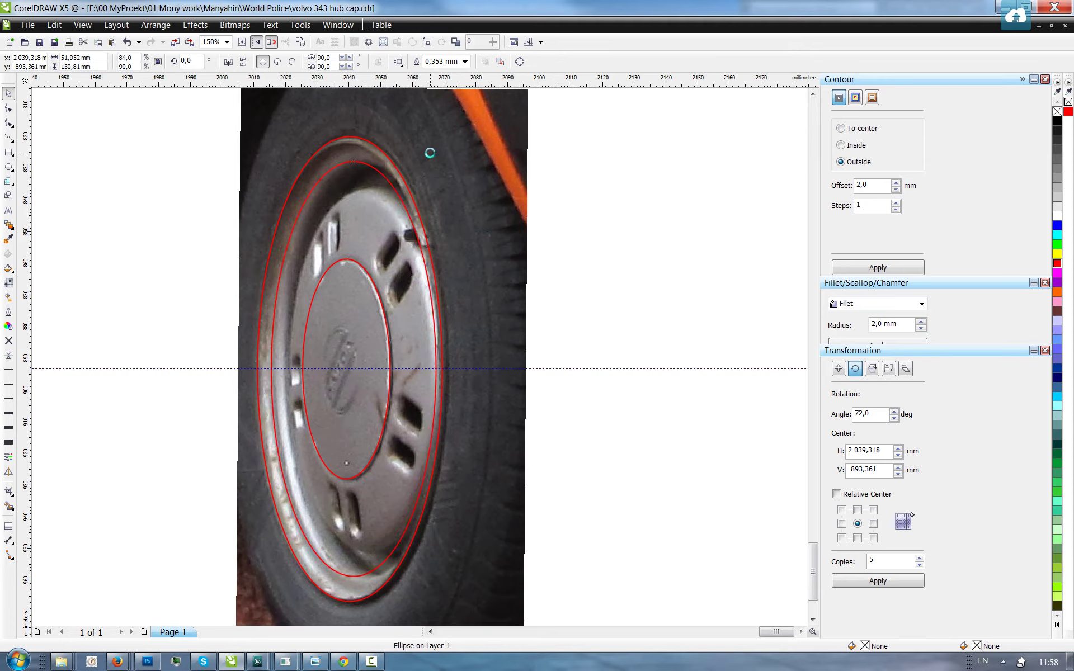
key(Right)
key(Right)
key(Right)
key(Right)
key(Right)
key(Right)
key(Right)
key(Right)
key(Right)
key(Right)
key(Right)
key(Right)
key(Right)
key(Right)
key(Right)
key(Right)
key(Right)
key(Right)
key(Right)
key(Right)
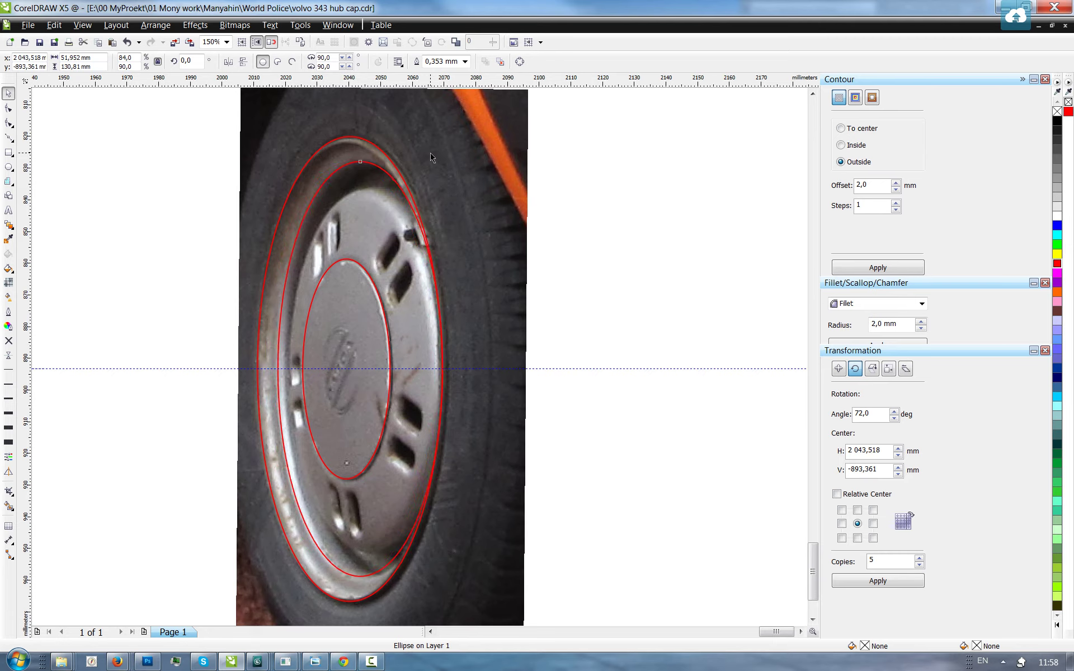
key(Right)
key(Right)
key(Right)
key(Right)
key(Right)
key(Right)
key(Right)
key(Right)
key(Right)
key(Right)
key(Right)
key(Right)
key(Right)
key(Right)
key(Right)
key(Right)
key(Right)
key(Right)
key(Right)
key(Right)
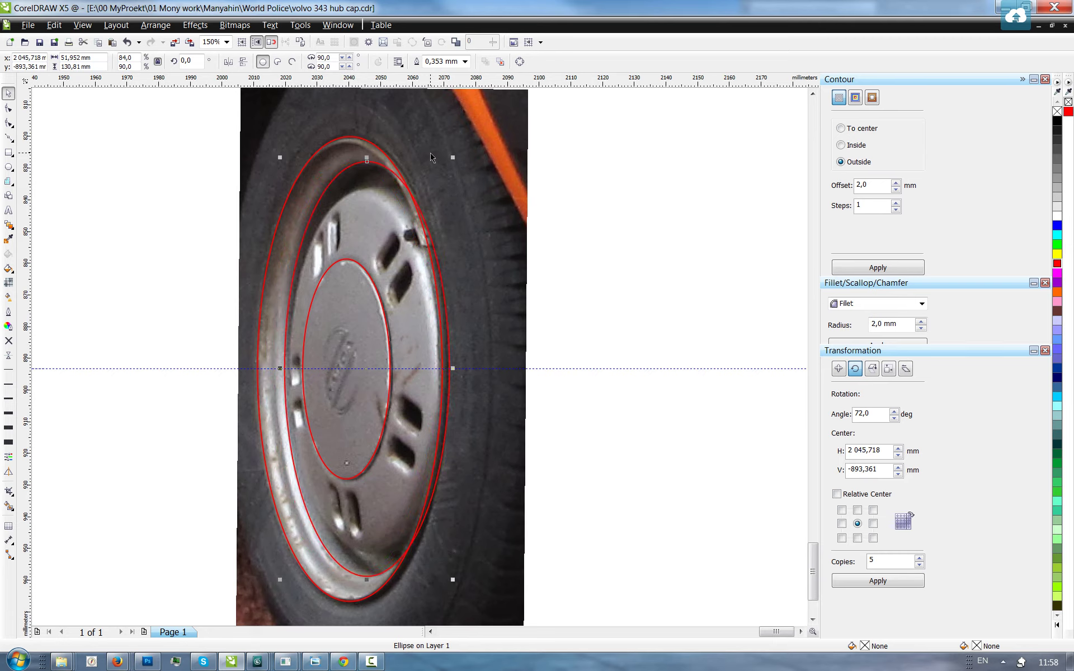
key(Left)
key(Left)
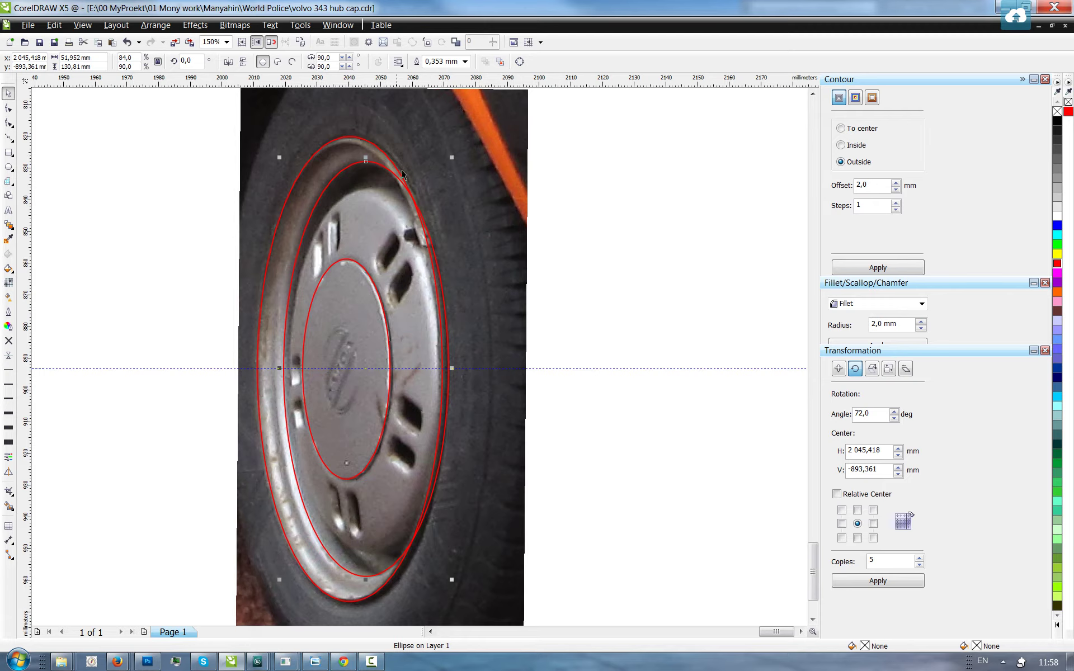
- Copy the centre disc ellipse at about 45 by 113.4 mm, shift it to centre X 2044.618 mm, and duplicate it farther right
click(357, 265)
drag(393, 256, 441, 186)
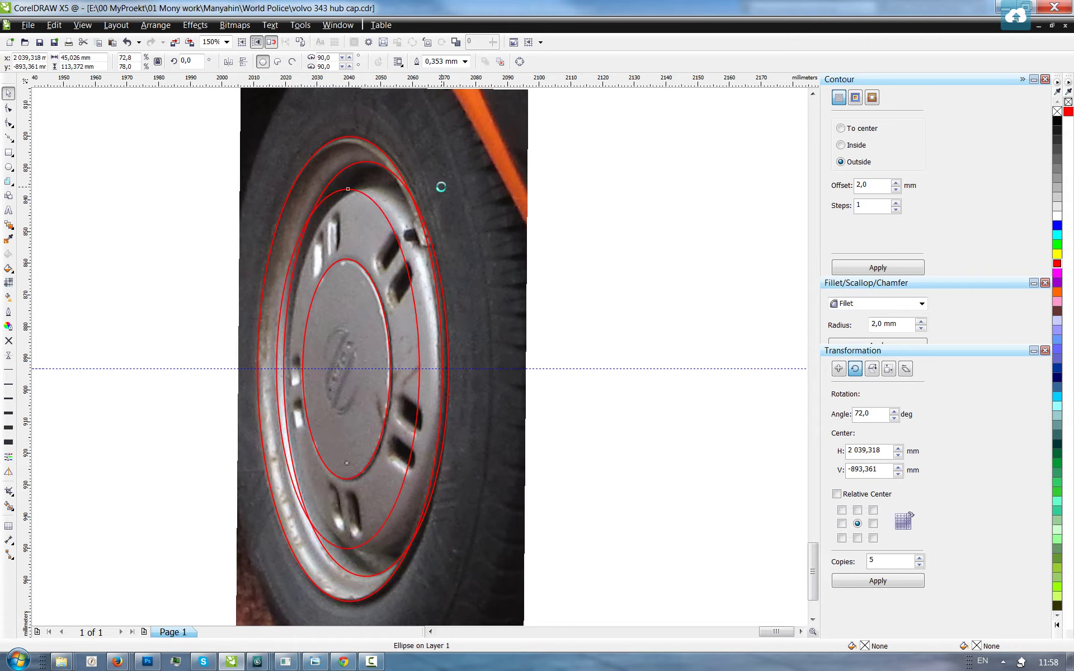
key(Right)
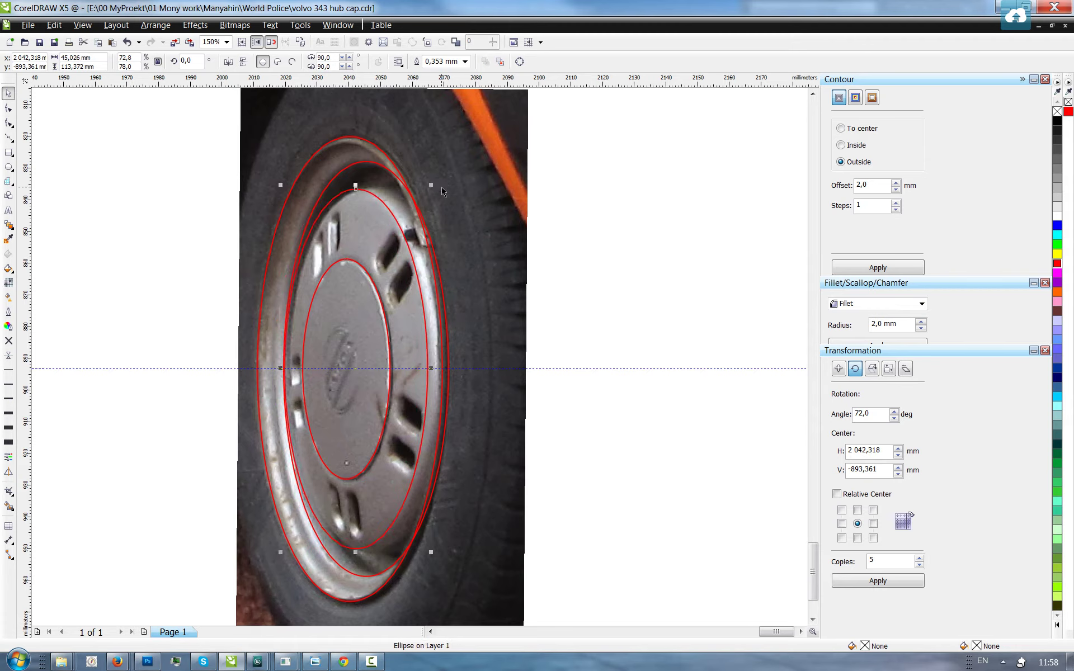
key(Right)
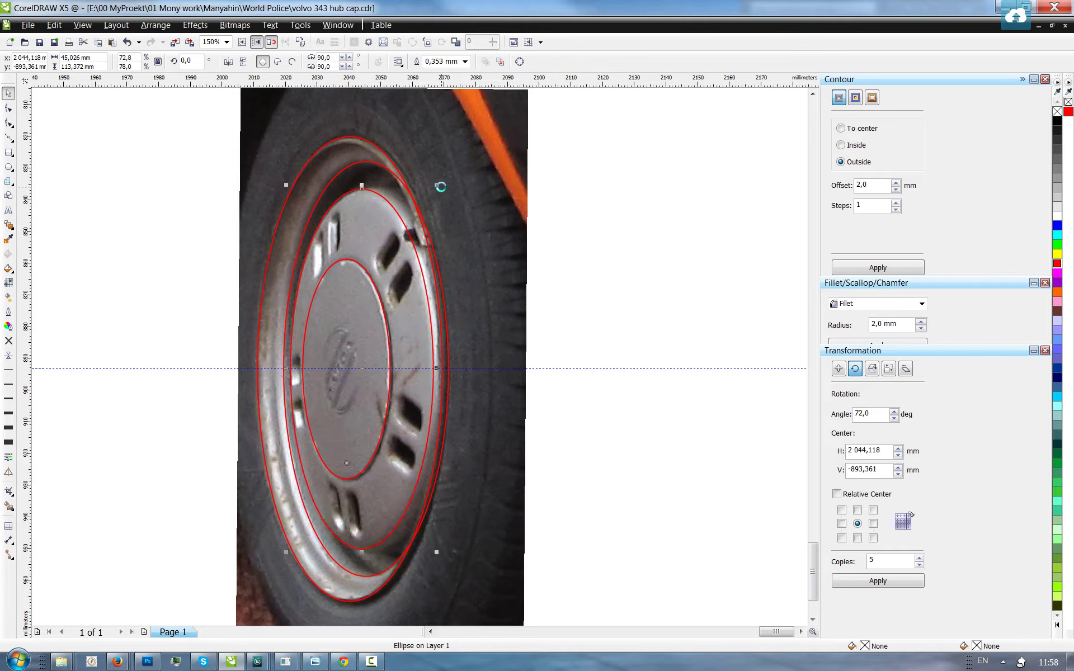
key(Right)
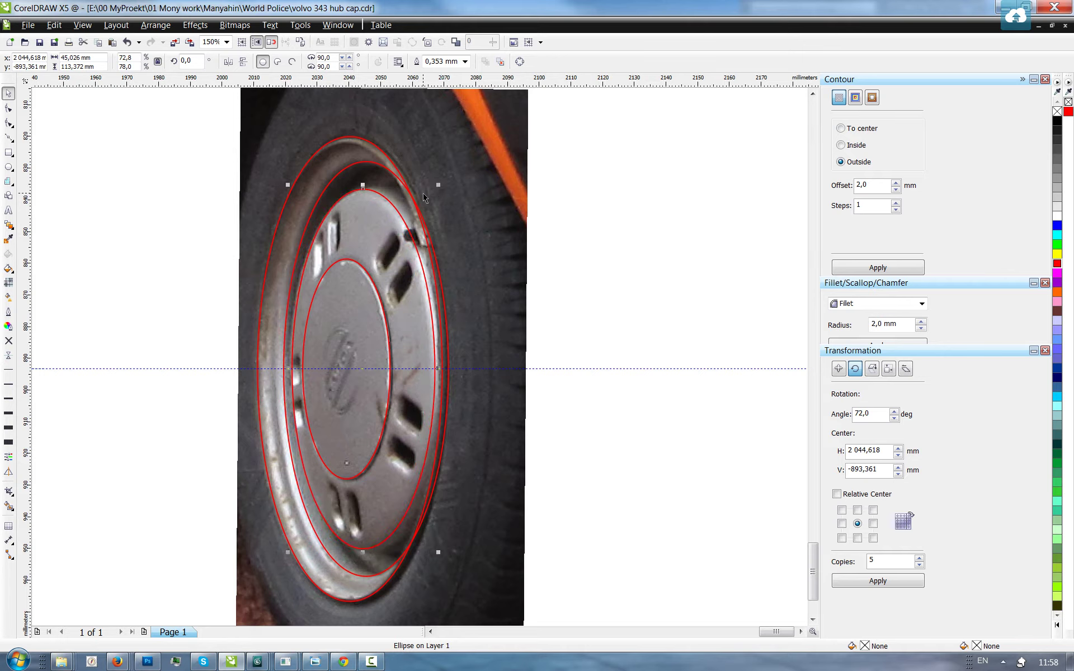
drag(390, 201, 412, 200)
click(594, 257)
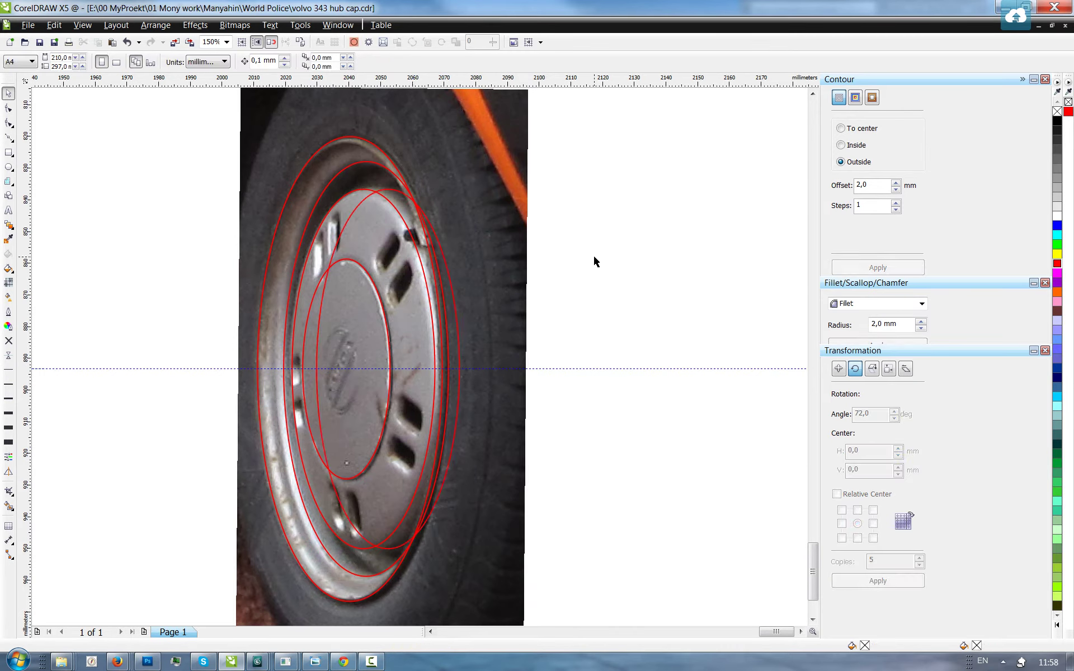
- Make a reduced copy of the centre disc ellipse, about 11.1 by 28.1 mm, and nudge it left around the logo to centre X 2036.918 mm
click(358, 274)
scroll(320, 327, up, 2)
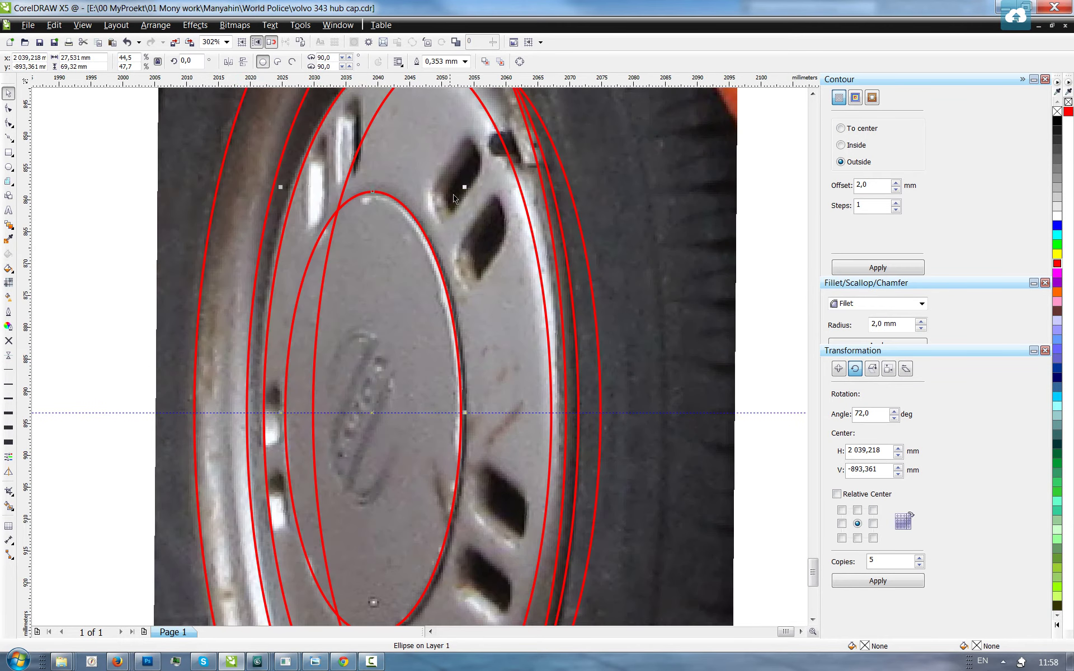
drag(467, 188, 413, 279)
key(Left)
key(Left)
key(Left)
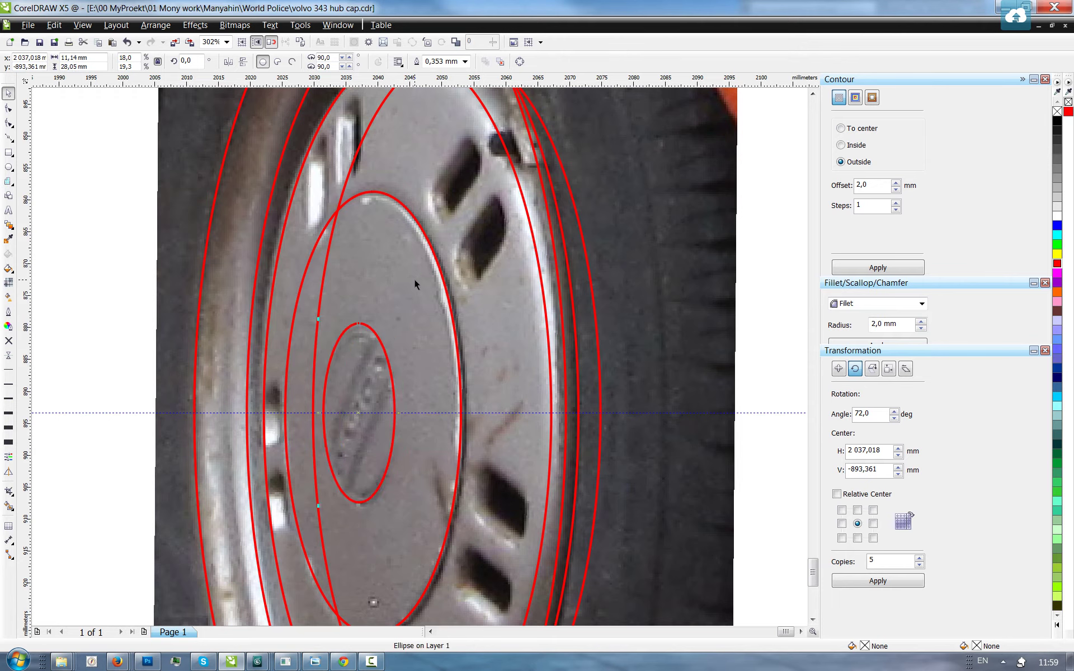
key(Left)
- Draw a polyline through the top quadrants of the wheel ellipses, from the outer rim inward to the guideline inside the logo ellipse
scroll(414, 279, down, 2)
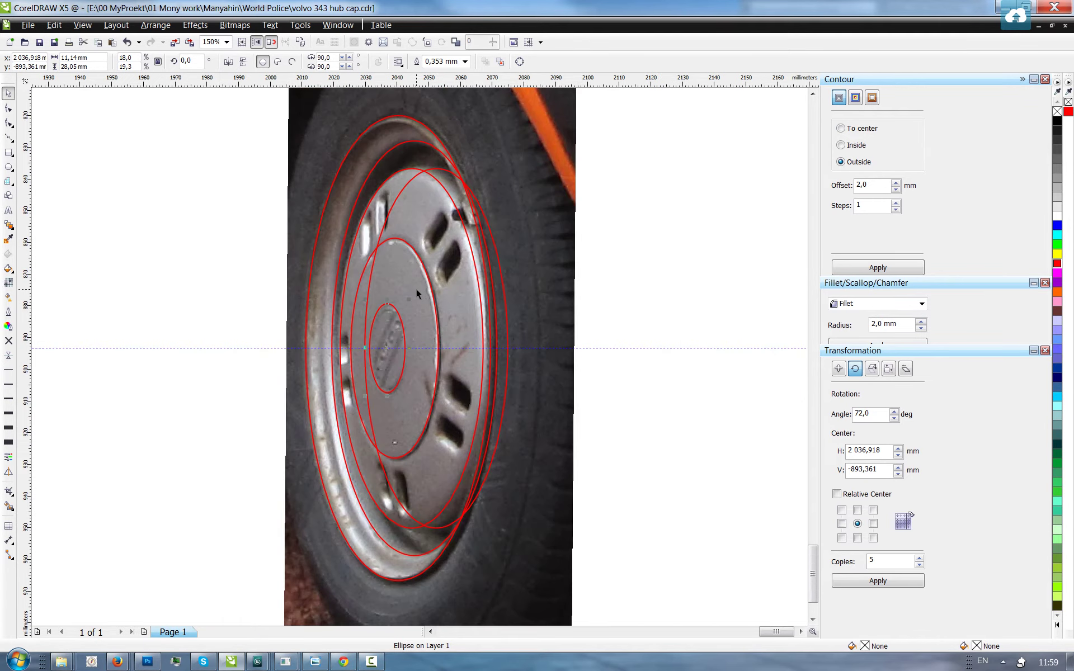
click(220, 245)
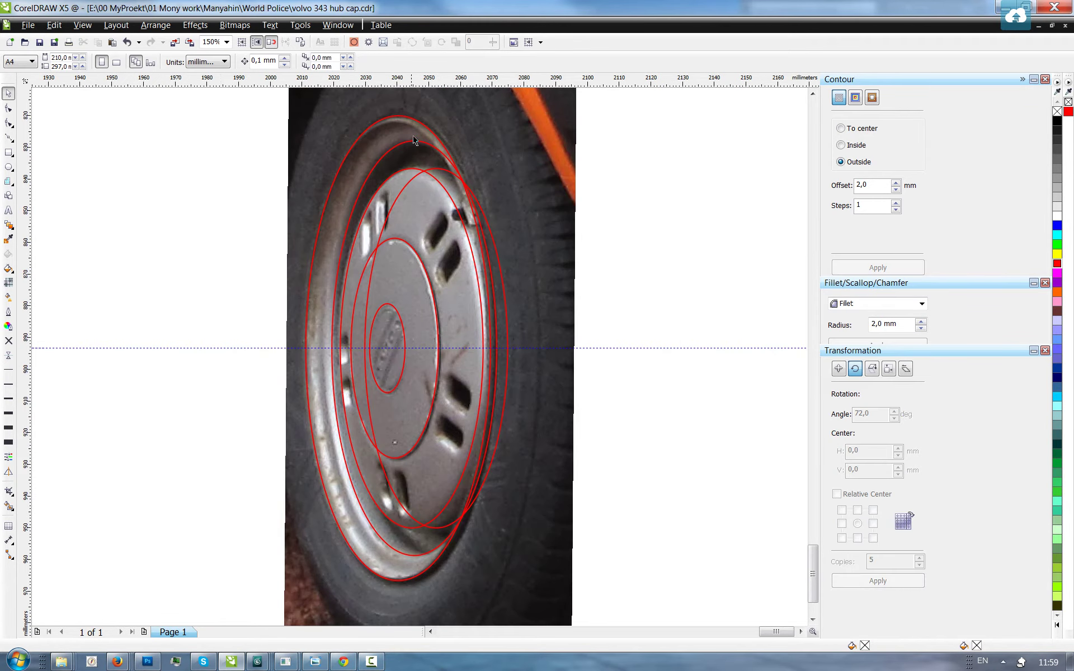
click(8, 137)
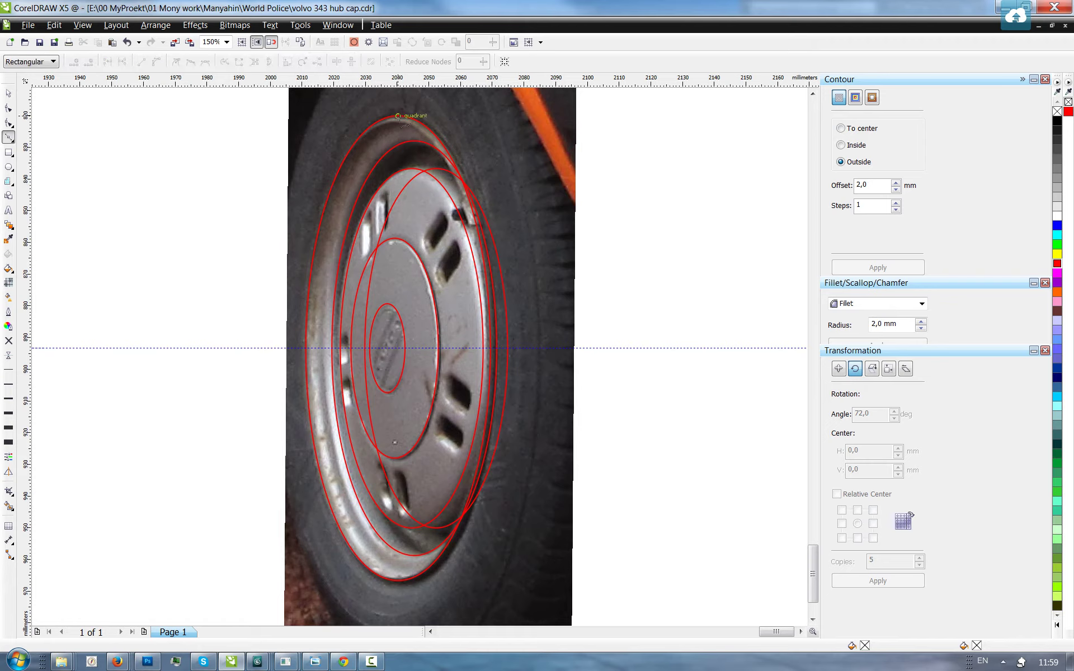
click(398, 116)
click(414, 141)
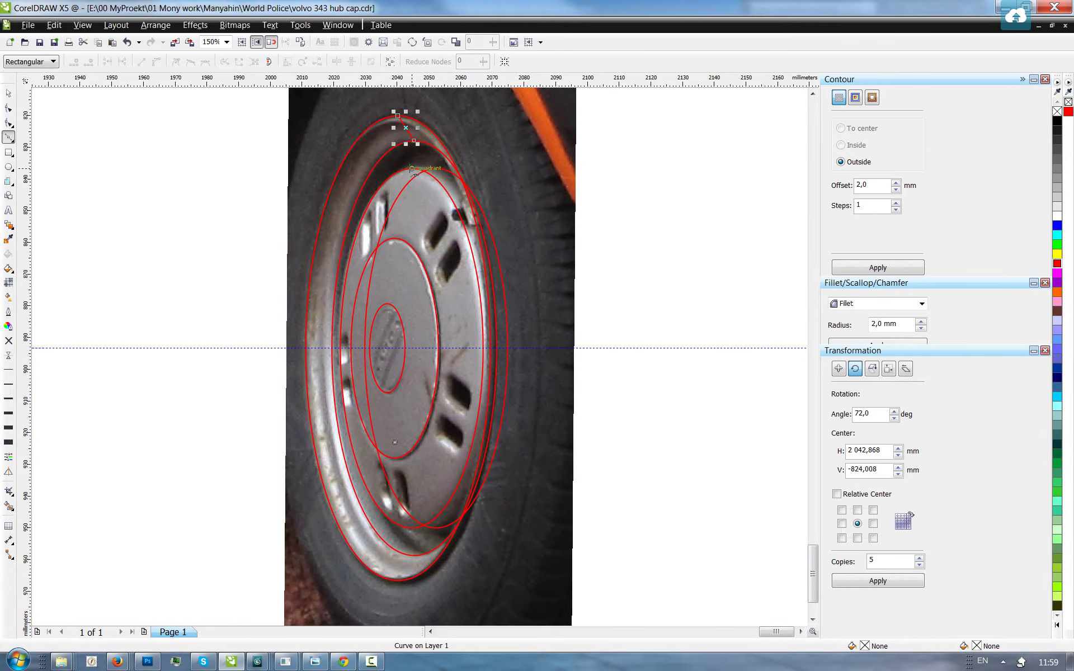
scroll(442, 149, up, 1)
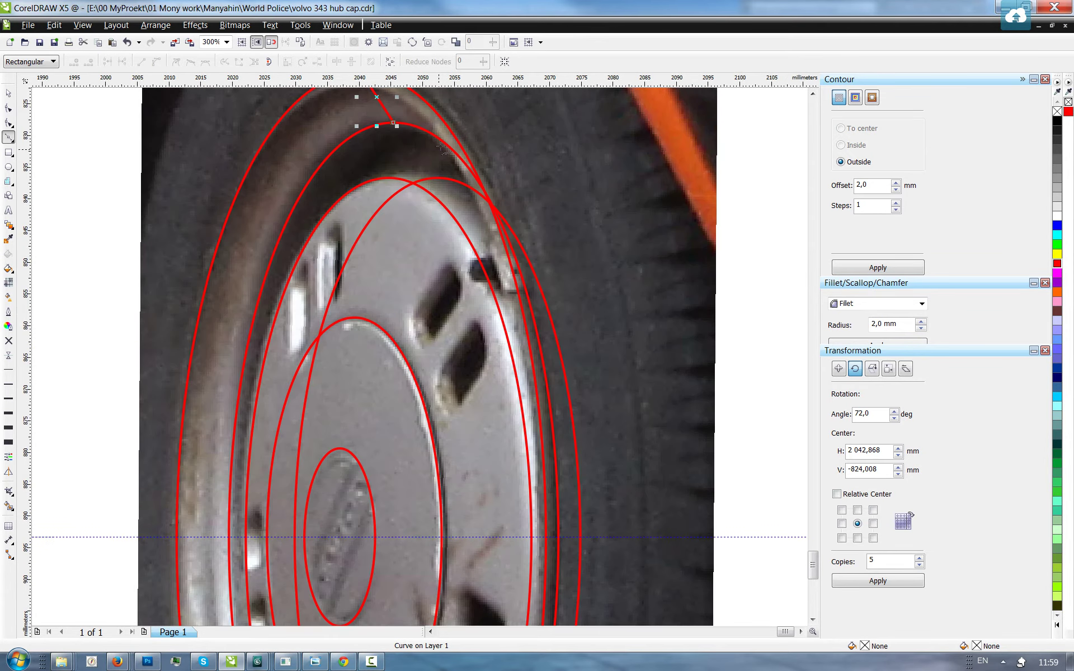
click(438, 178)
click(388, 179)
click(354, 318)
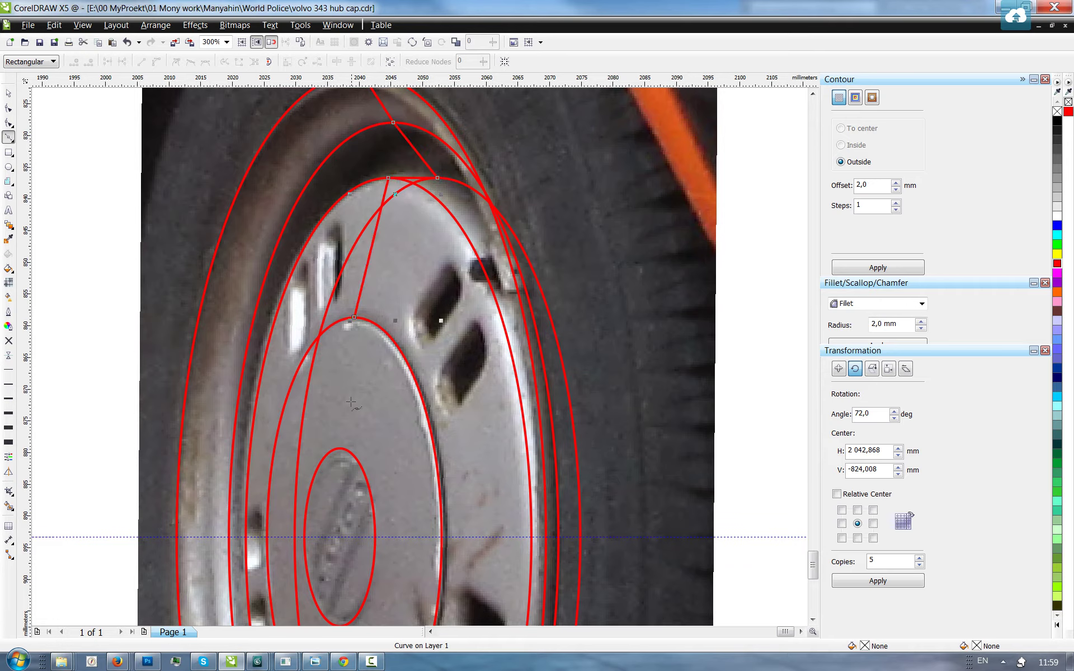
click(339, 448)
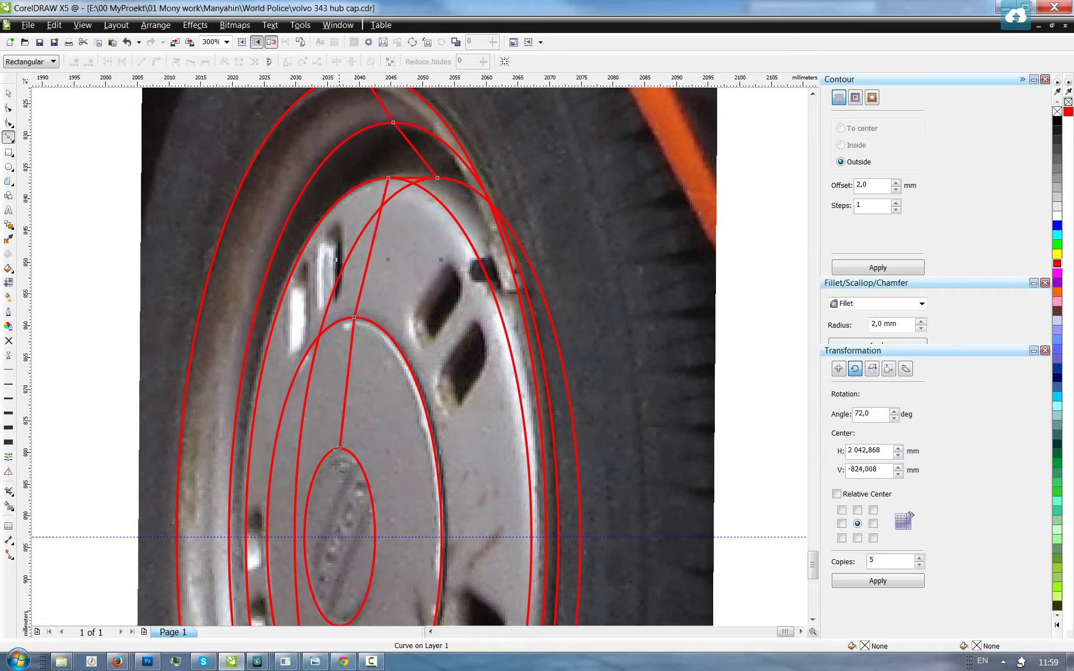
click(333, 536)
- Shift the profile polyline's end node slightly right along the horizontal guideline inside the logo ellipse
click(8, 107)
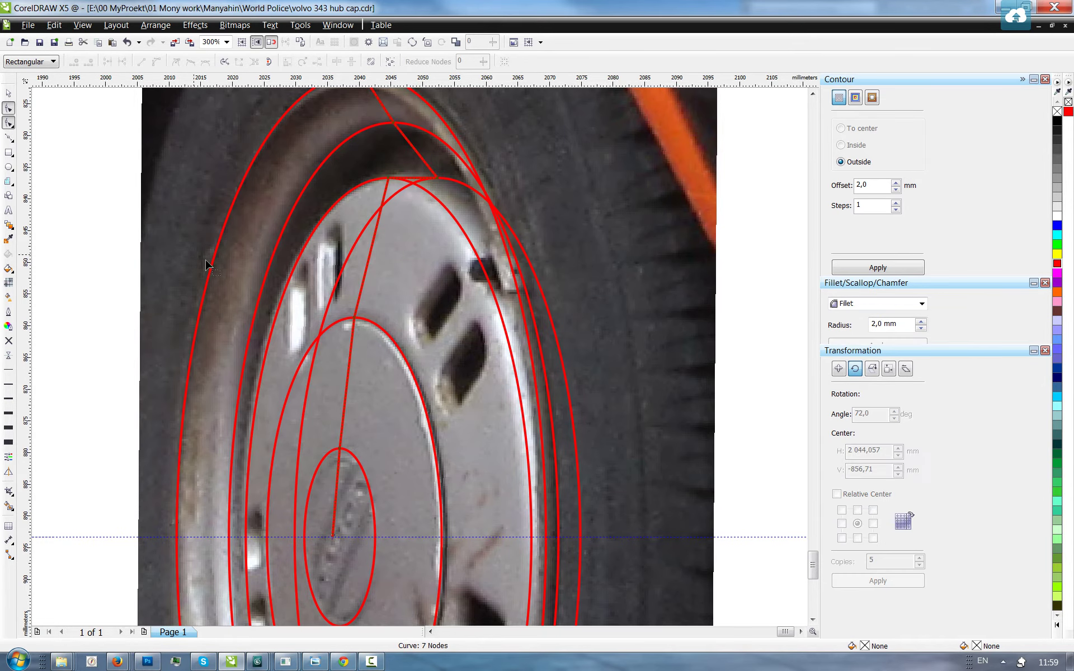
scroll(346, 530, up, 2)
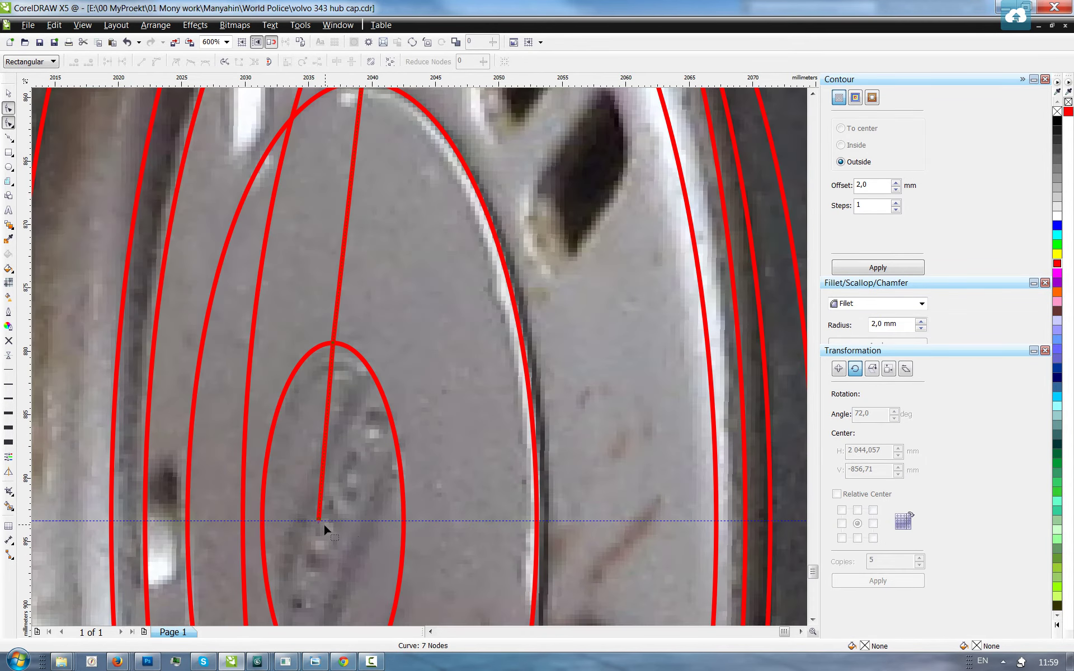
drag(319, 521, 327, 520)
scroll(313, 374, down, 2)
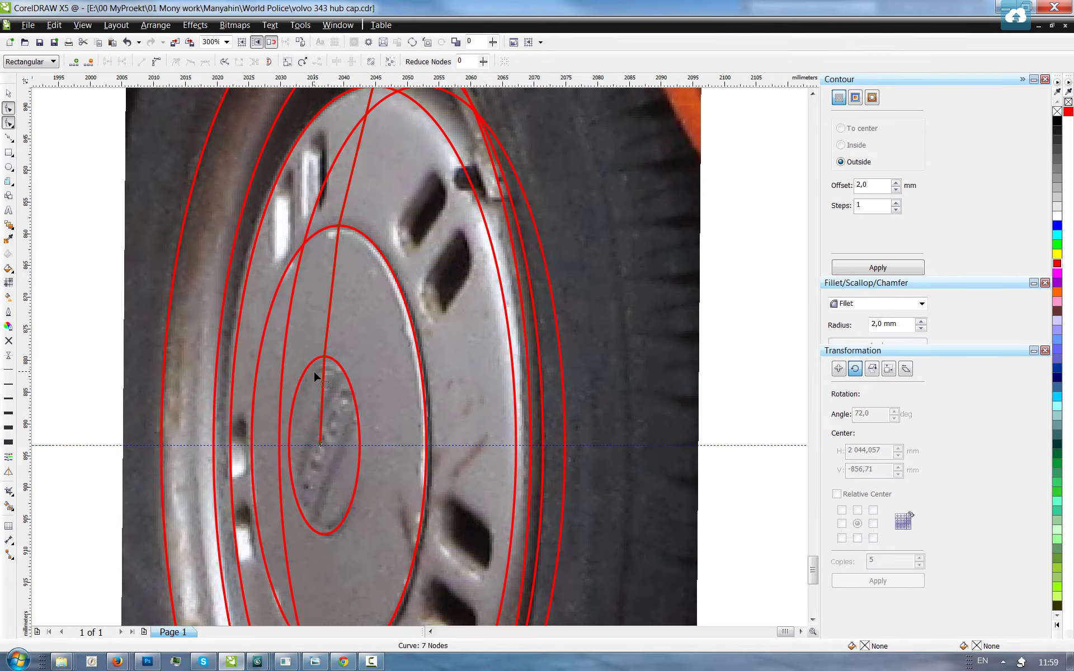
- Add a node between the inner rim and the shifted cap ellipse, and move it to form a vertical wall above the cap shoulder
scroll(331, 335, down, 2)
scroll(258, 160, up, 2)
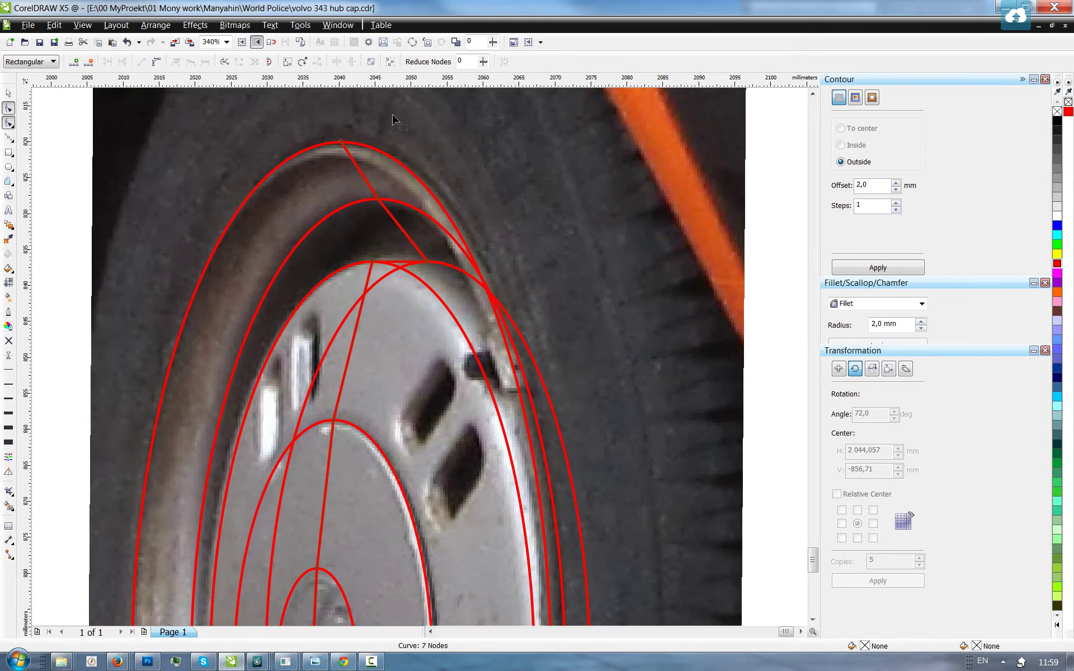
scroll(405, 217, up, 3)
scroll(383, 275, down, 3)
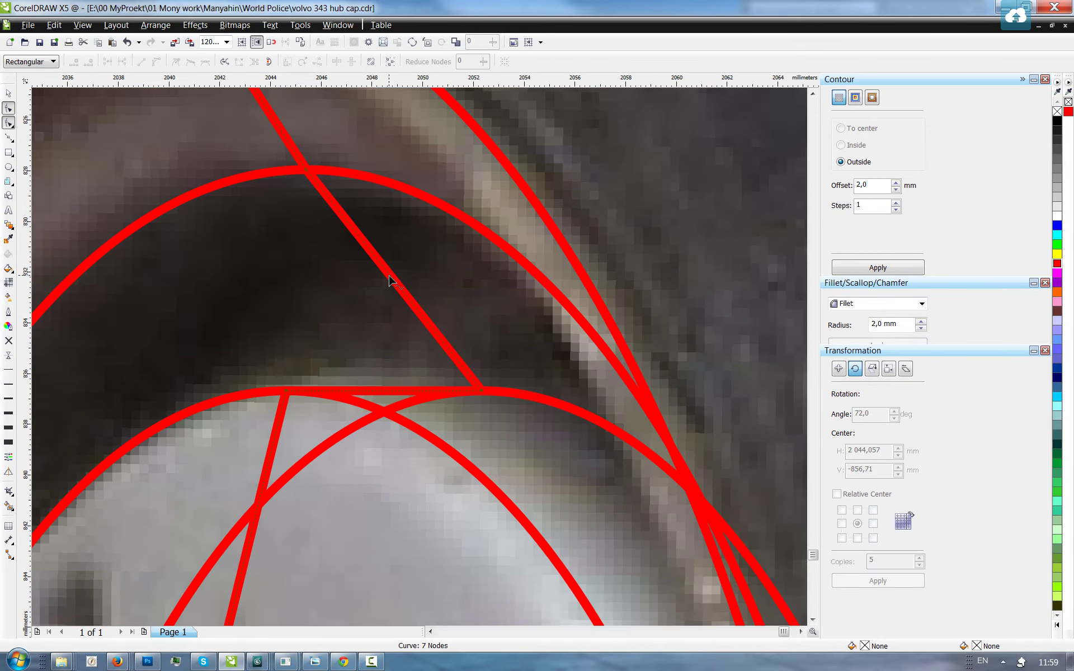
double_click(390, 275)
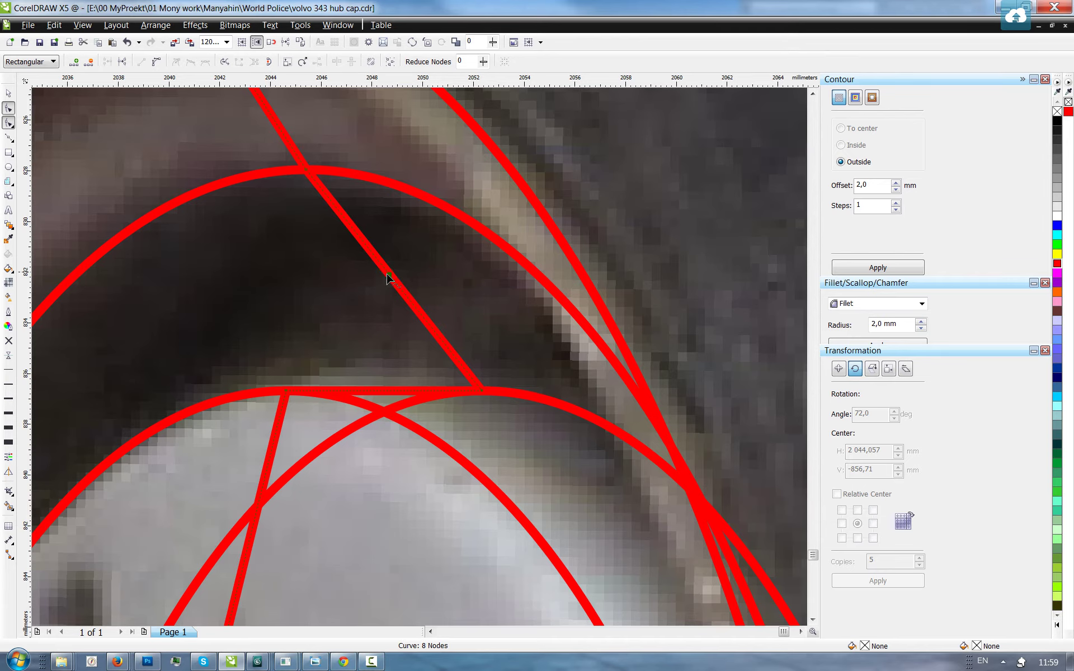
drag(390, 275, 482, 204)
scroll(436, 257, down, 1)
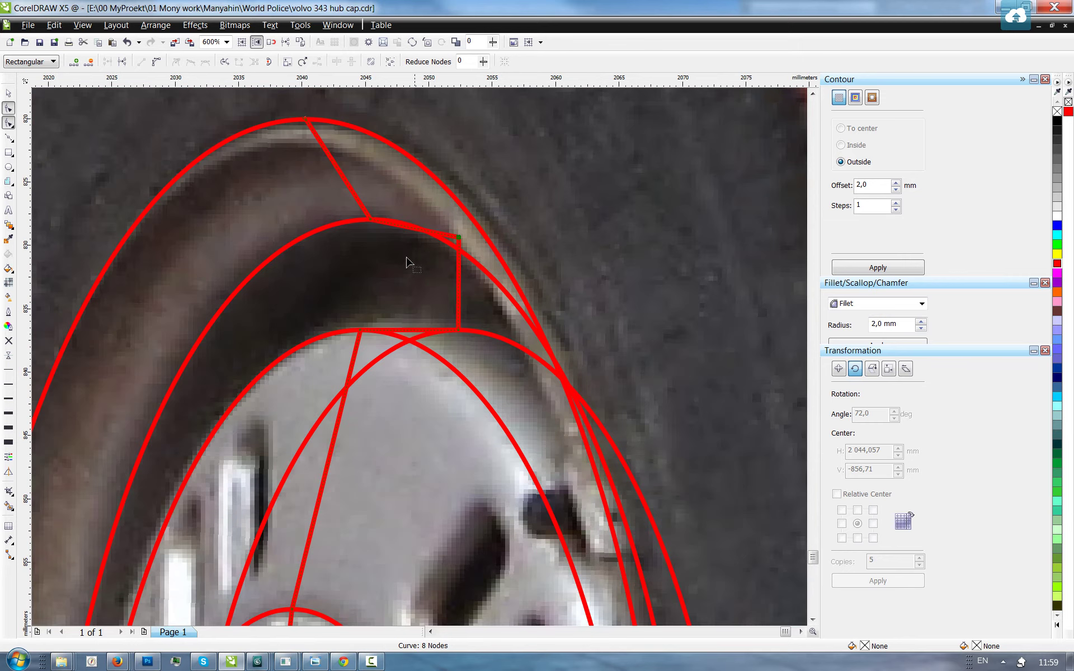
- Add a node to the outer rim segment and bend the rim part of the profile into a stepped curve
double_click(323, 151)
drag(323, 150, 355, 149)
double_click(347, 192)
click(411, 228)
drag(412, 229, 420, 234)
- Bend the profile segment between the cap's outer edge and the centre disc outward, rounding it tightly into the shoulder
scroll(420, 249, down, 3)
scroll(415, 377, up, 3)
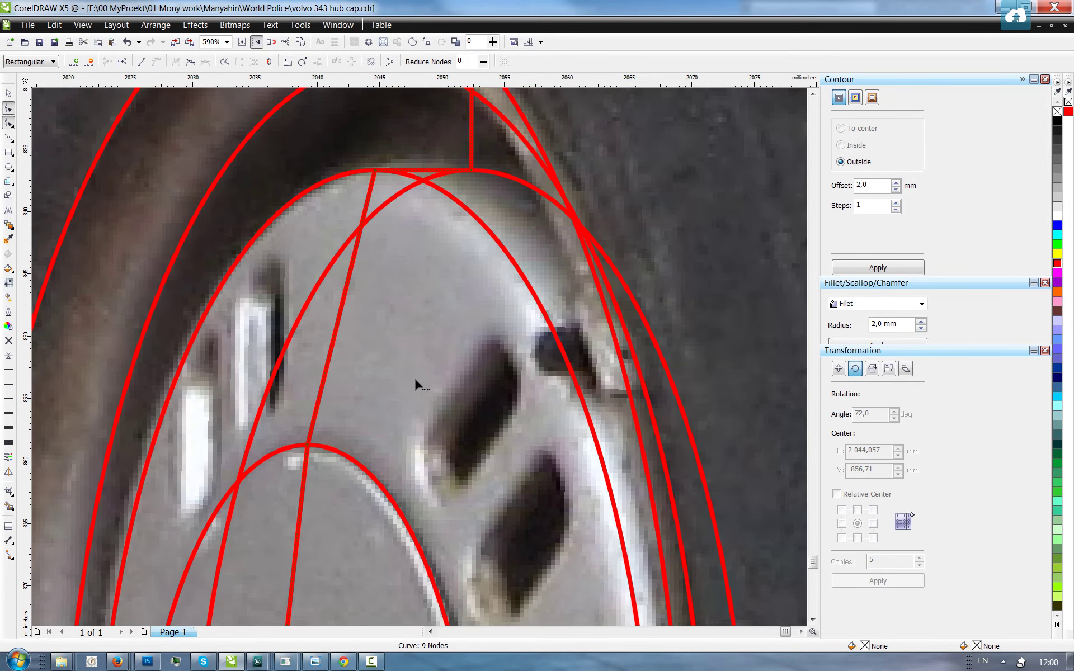
drag(339, 312, 368, 174)
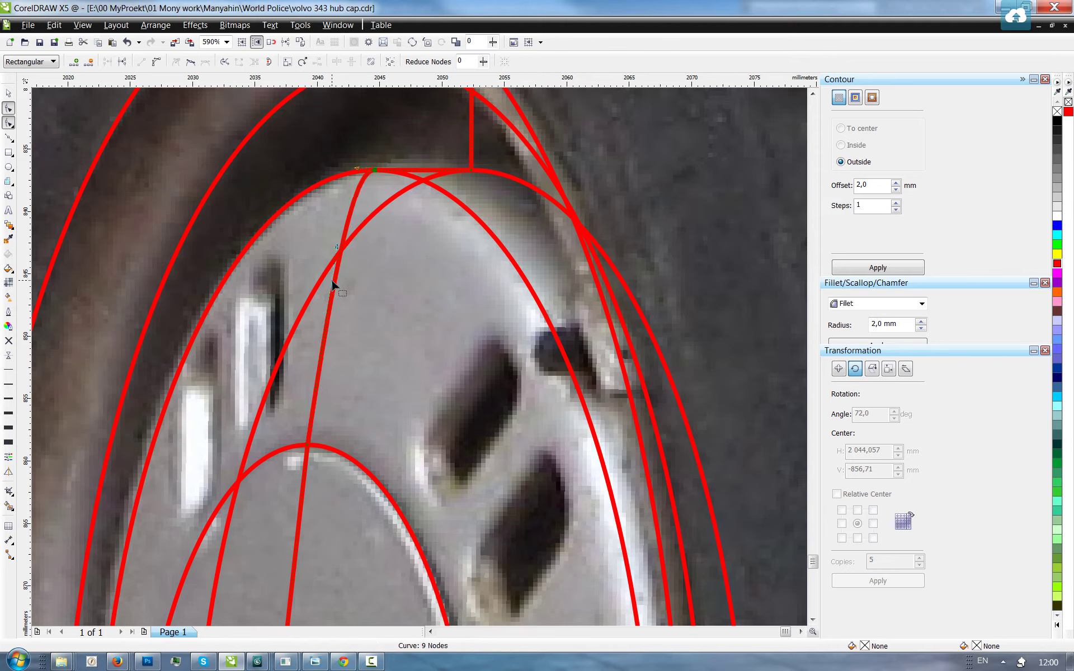
drag(335, 281, 339, 265)
drag(363, 173, 364, 171)
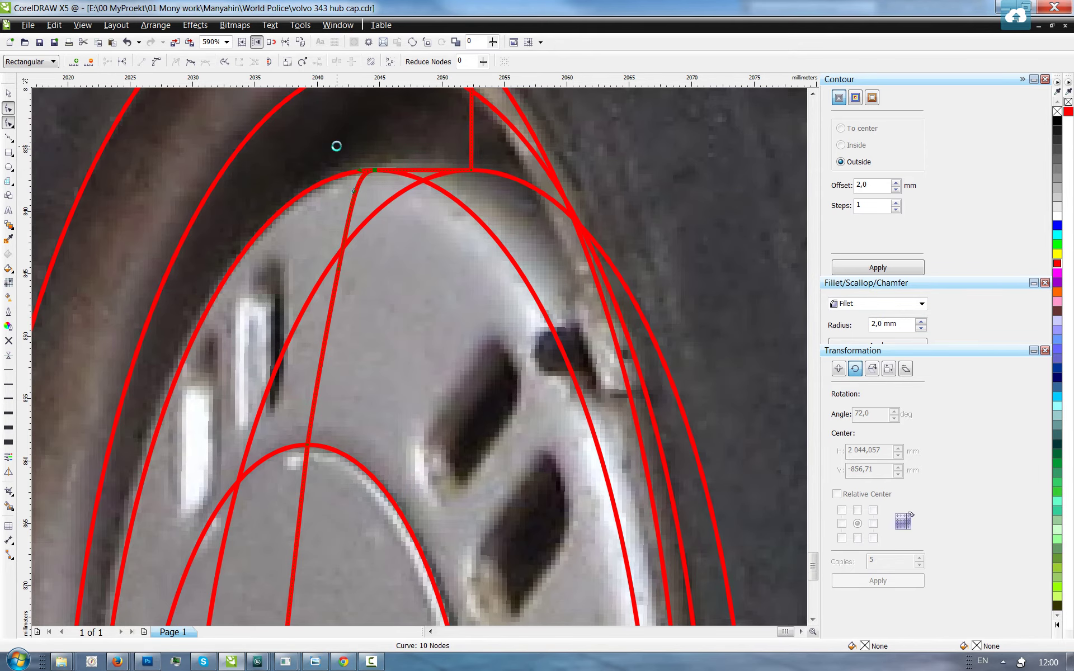
- Bow the two profile segments between the centre disc's edge and the guideline slightly outward into a smooth dome
scroll(336, 146, down, 2)
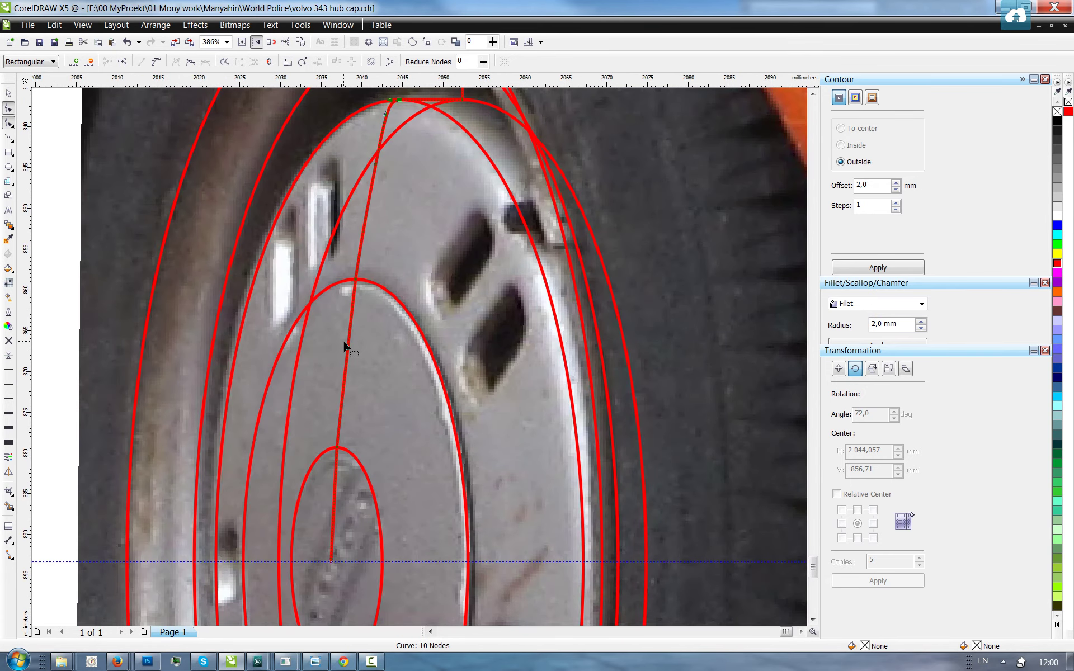
scroll(347, 360, up, 2)
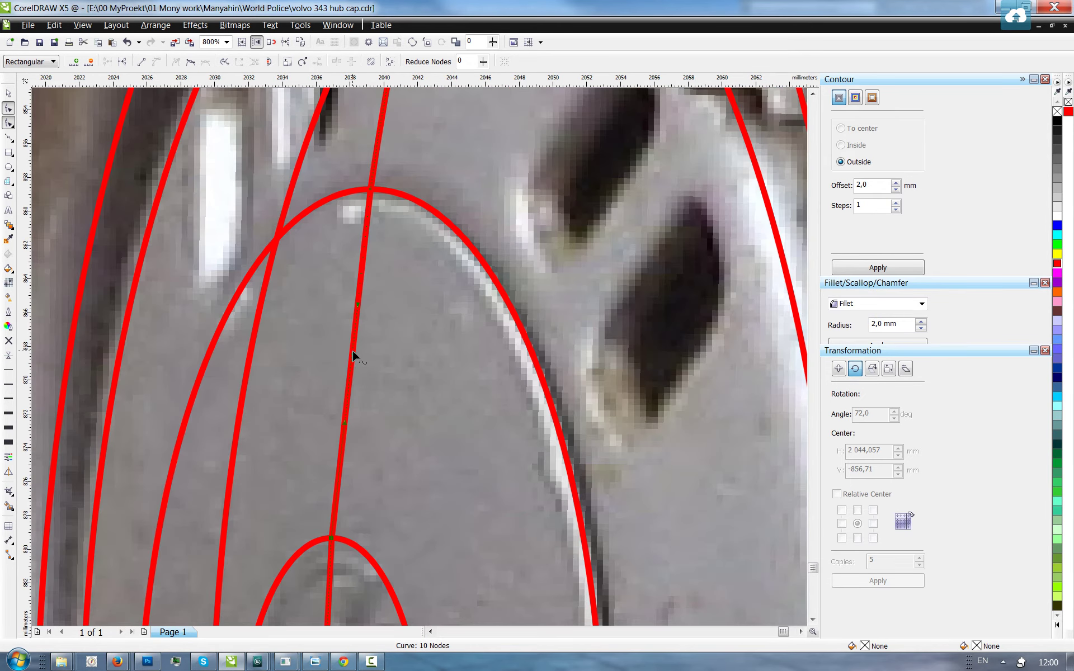
drag(353, 353, 350, 353)
scroll(334, 287, down, 2)
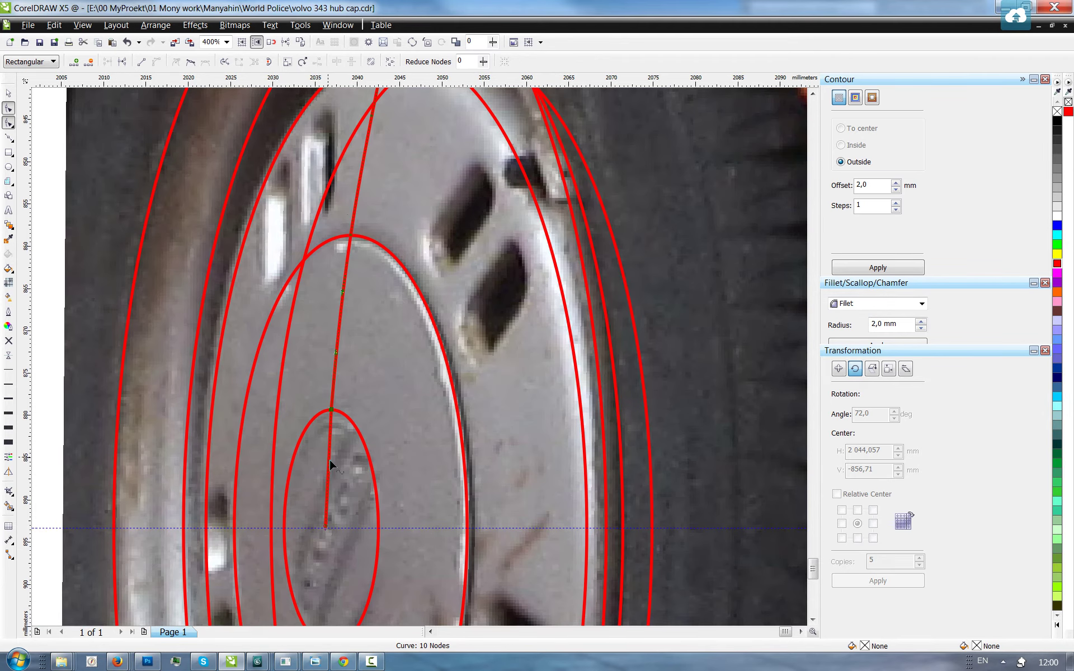
scroll(330, 465, up, 2)
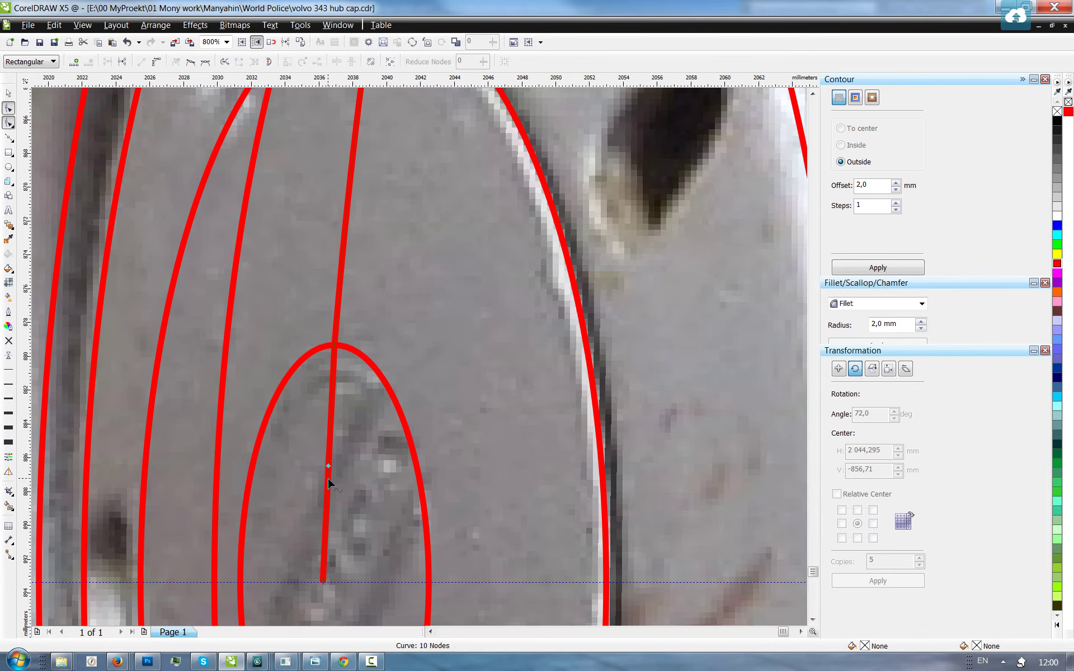
drag(327, 479, 324, 480)
scroll(333, 484, down, 2)
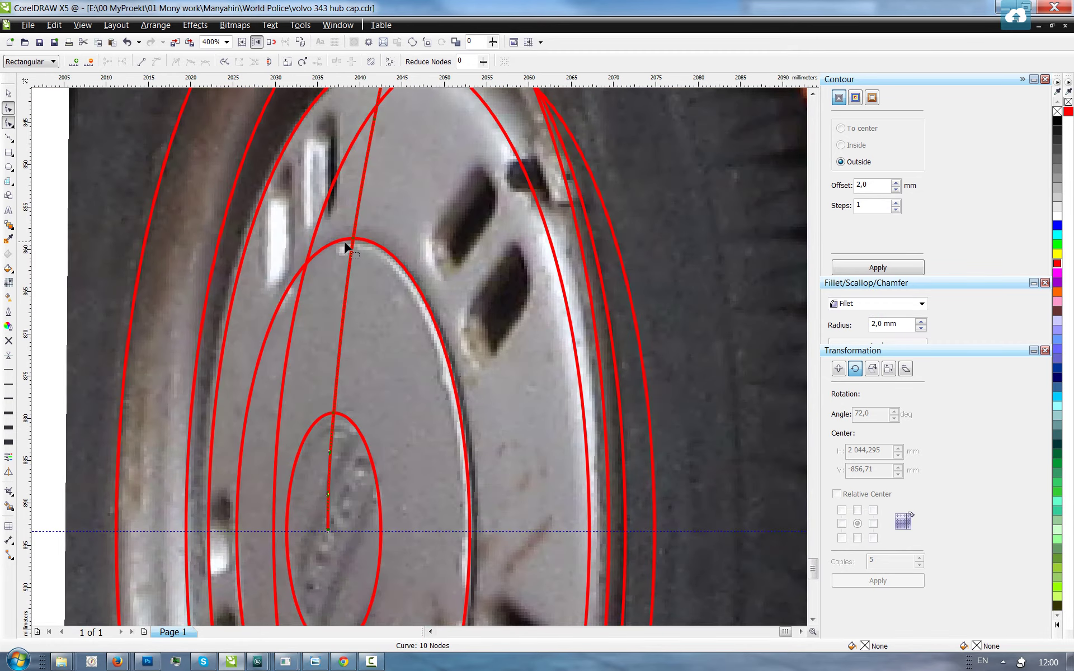
- Add nodes around the centre disc's edge on the profile and shift the edge node inward to form a small groove
scroll(357, 230, up, 4)
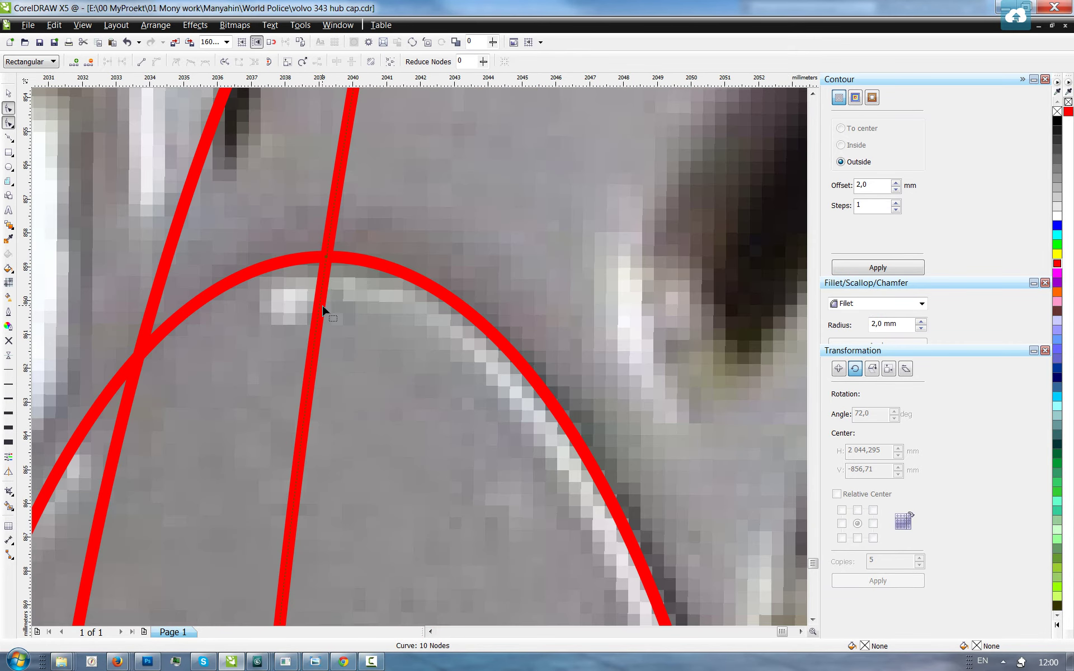
double_click(336, 213)
mouse_move(326, 259)
mouse_down()
mouse_move(350, 258)
mouse_move(339, 250)
mouse_move(329, 271)
mouse_up()
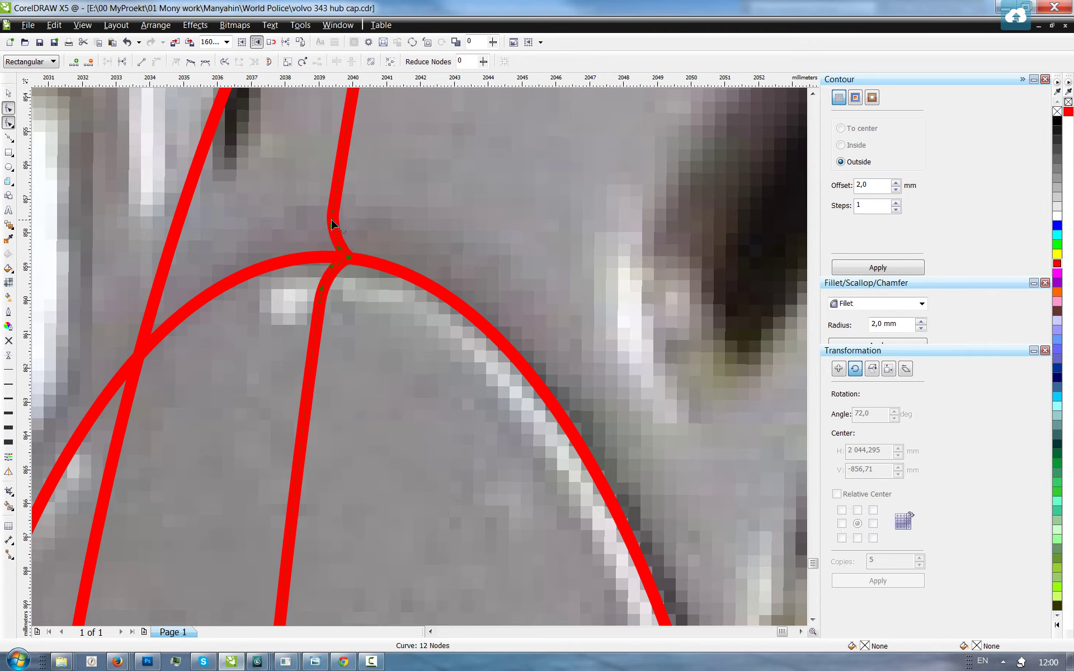
drag(335, 220, 335, 208)
scroll(323, 210, down, 1)
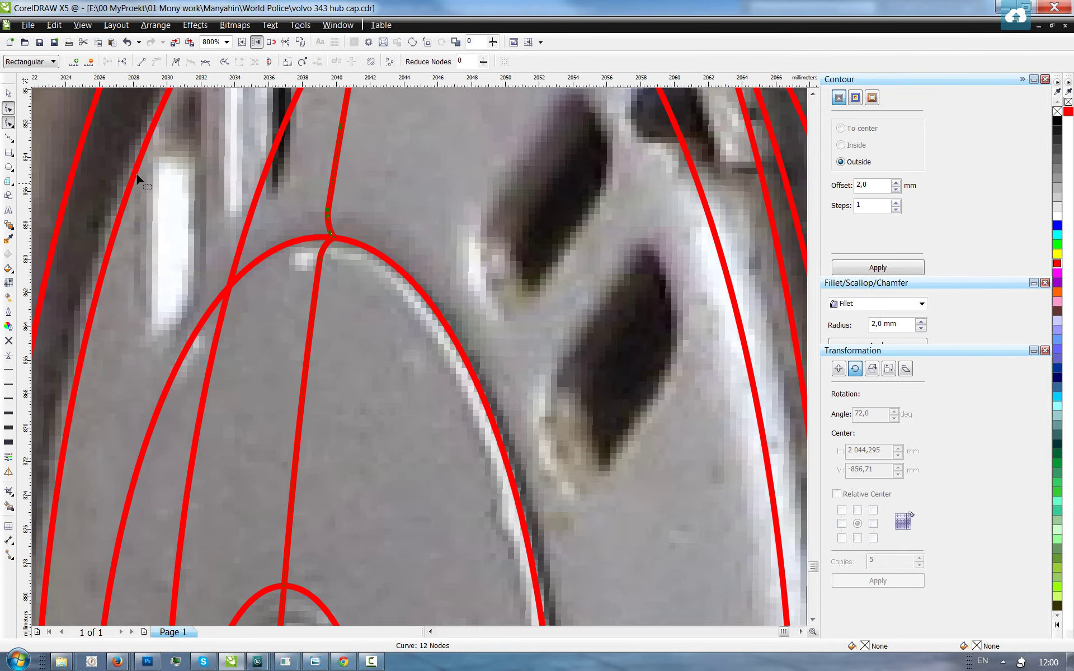
- Place the profile beside the photo with a mirrored half below the horizontal guideline, and group both halves
click(8, 92)
scroll(358, 246, down, 3)
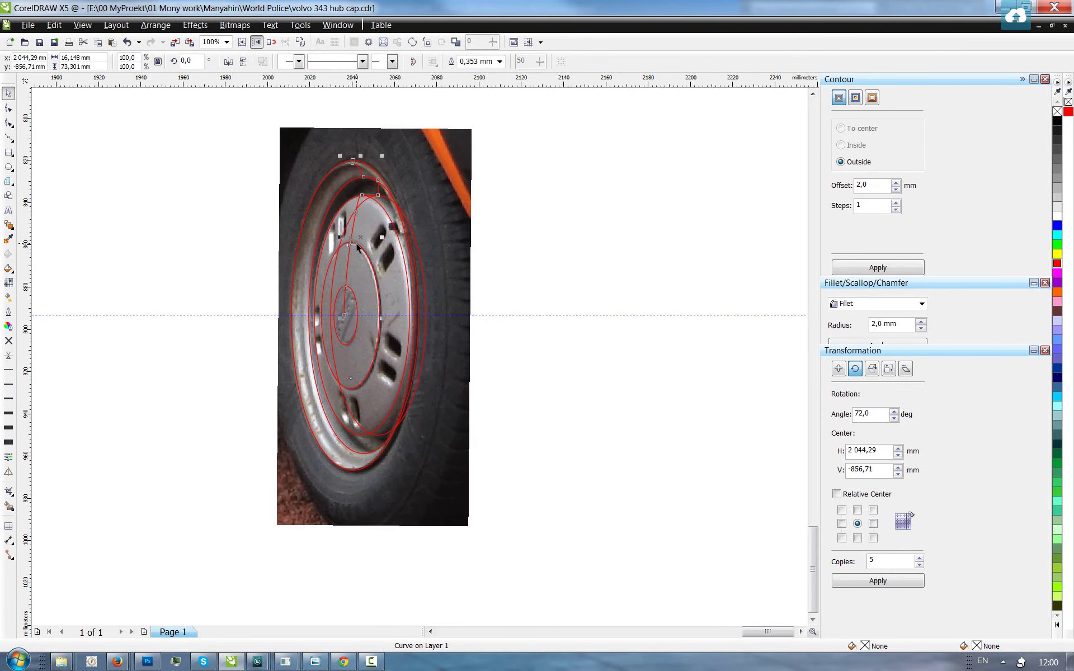
drag(347, 266, 603, 369)
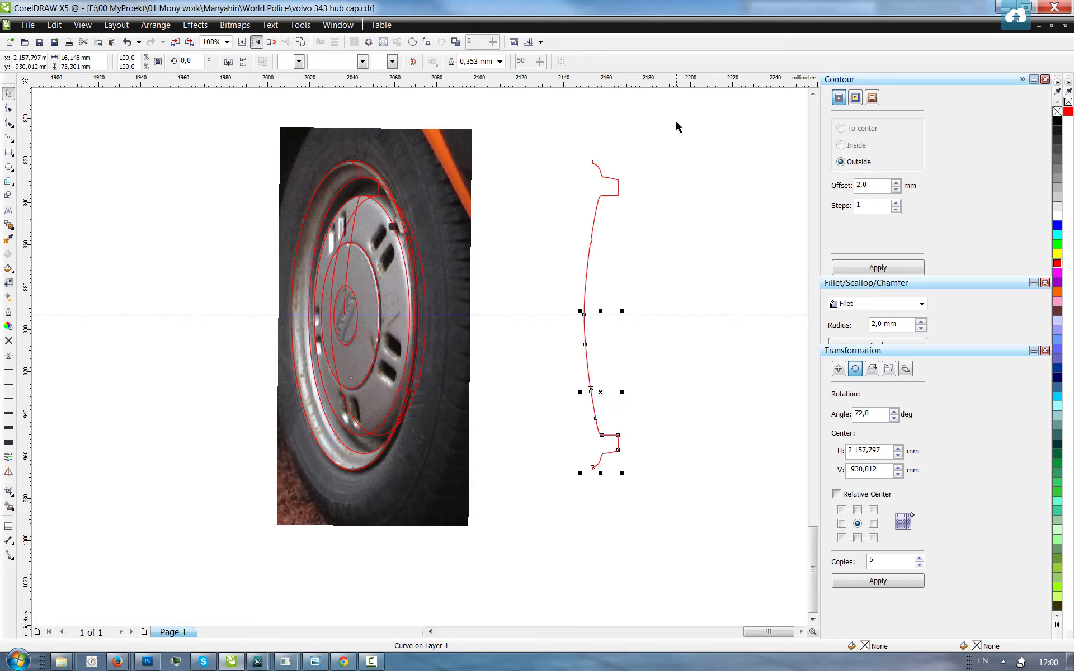
drag(676, 121, 513, 561)
key(ctrl+g)
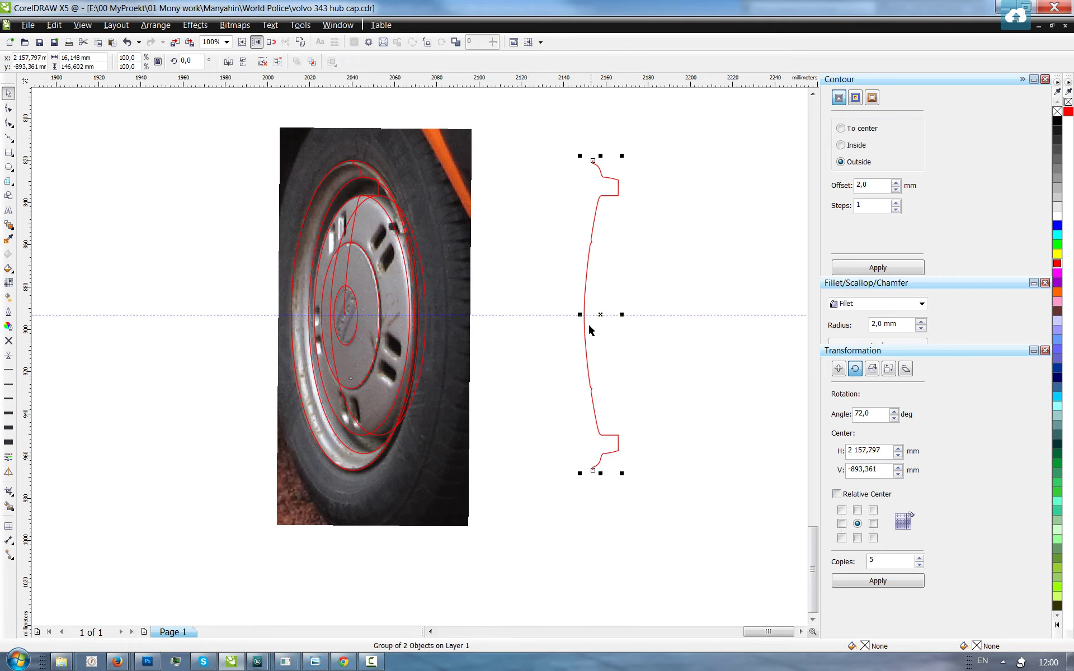
- Stretch the grouped profile horizontally to 141.3 %, and place a copy of it near the hub cap drawing
drag(622, 315, 631, 315)
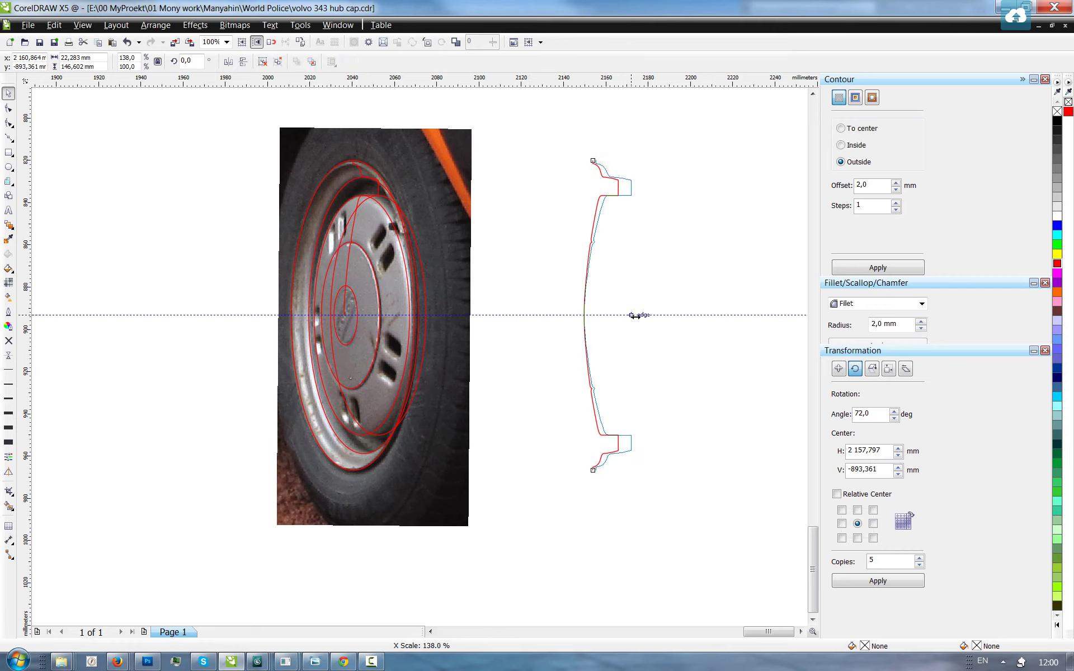
drag(637, 316, 636, 315)
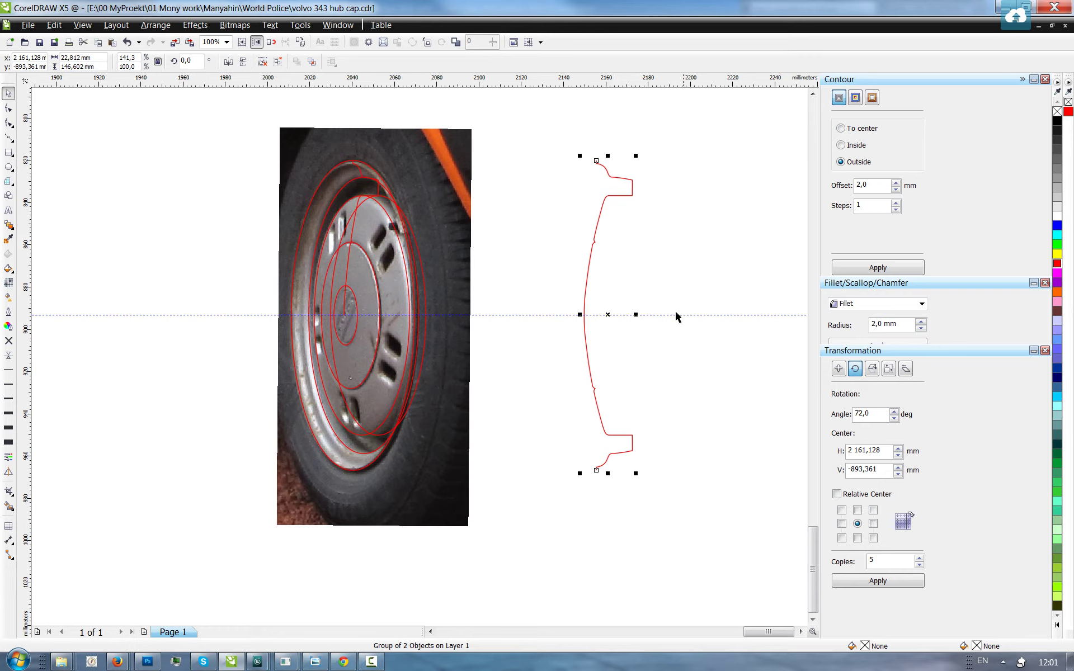
scroll(590, 285, down, 5)
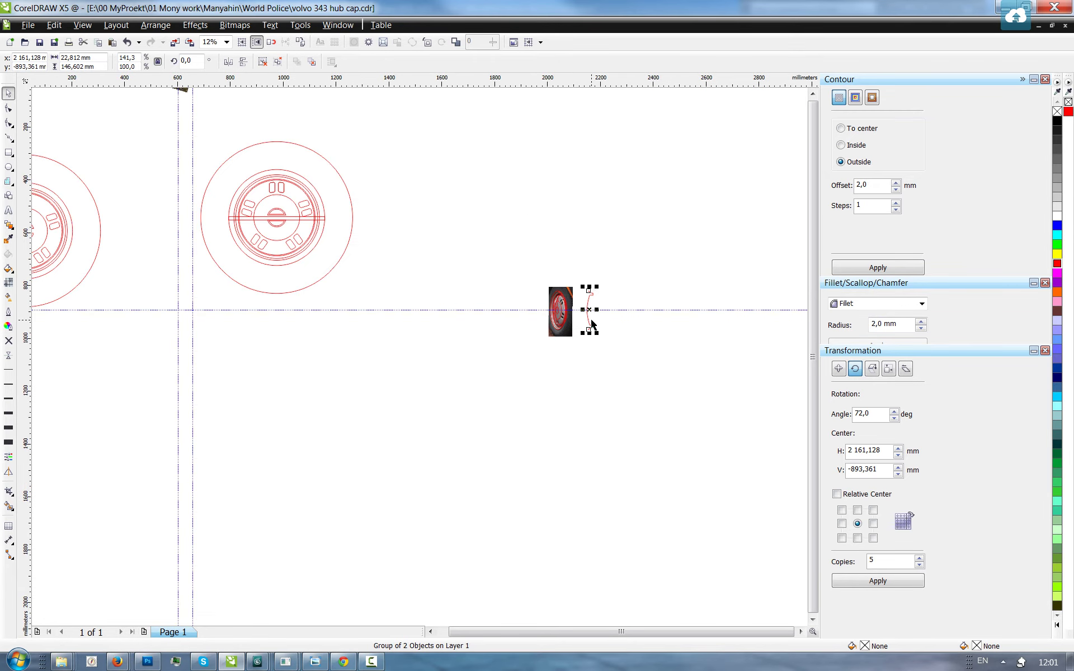
drag(592, 312, 437, 264)
scroll(516, 263, down, 2)
scroll(375, 280, up, 2)
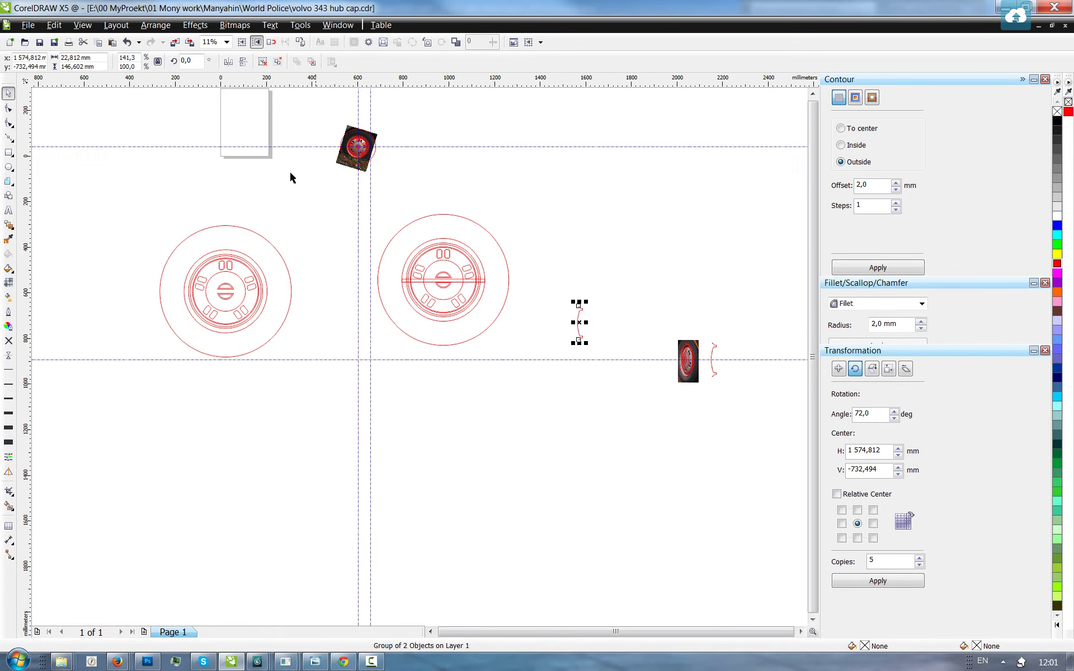
- Read the width of the rectangle crossing the second hub cap drawing, and scale the profile copy proportionally to 364 mm high
click(420, 283)
ctrl+click(460, 284)
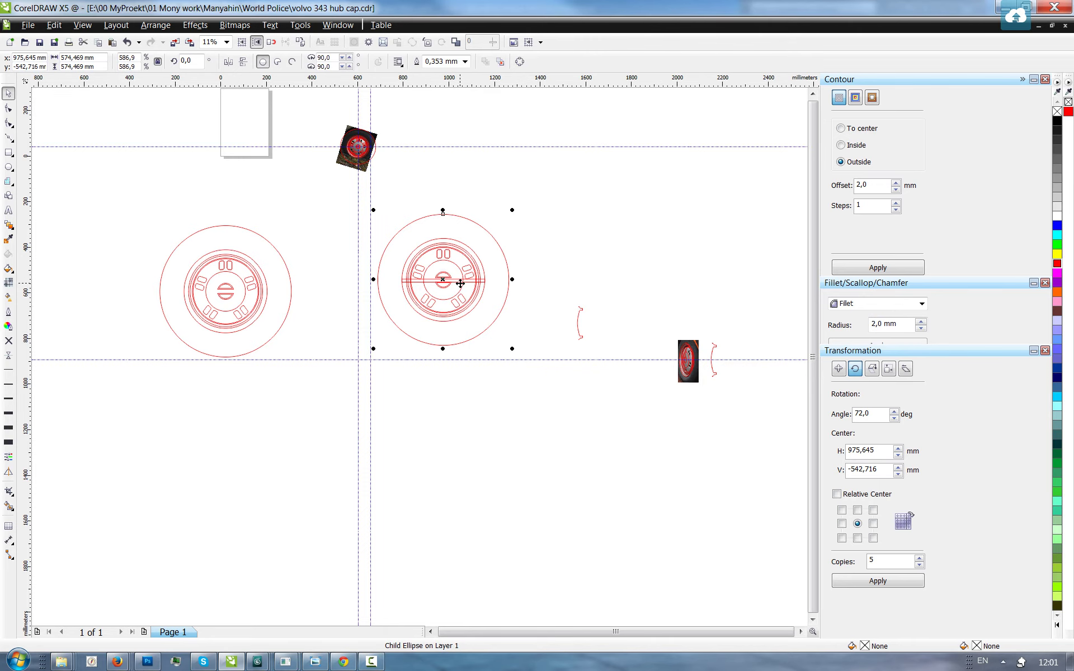
click(571, 264)
click(476, 282)
scroll(475, 277, up, 2)
click(481, 283)
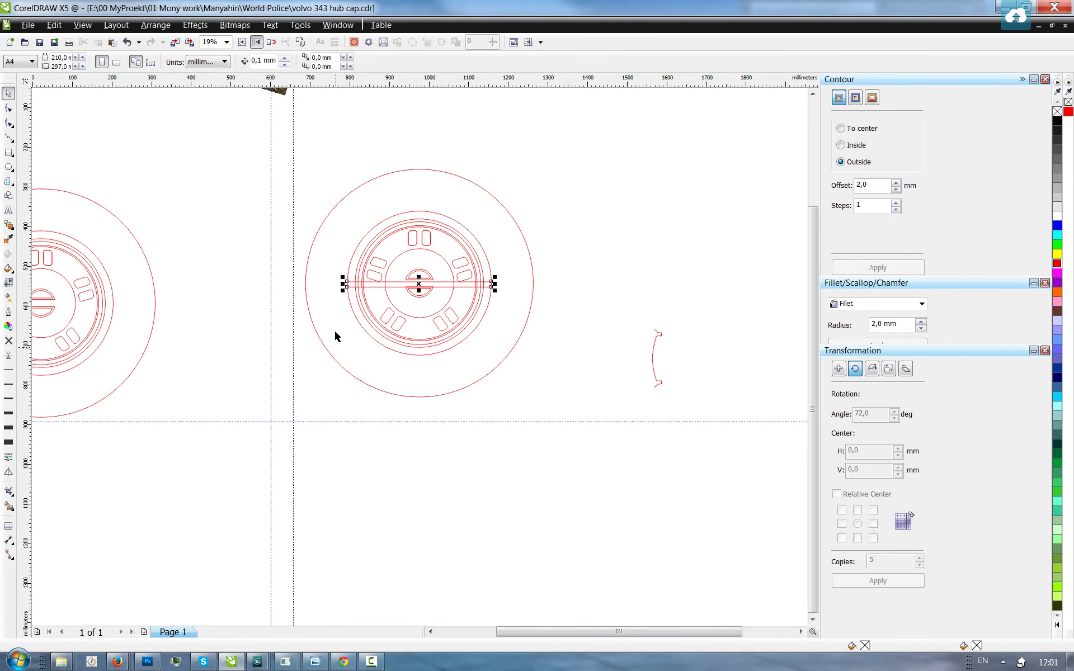
drag(98, 58, 36, 52)
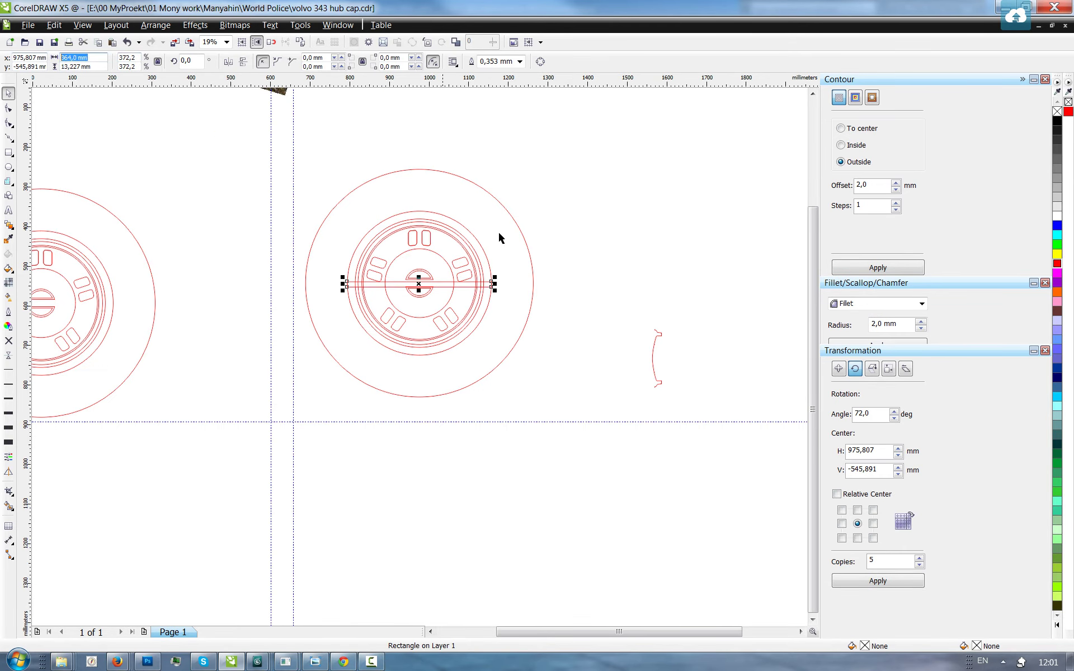
click(656, 343)
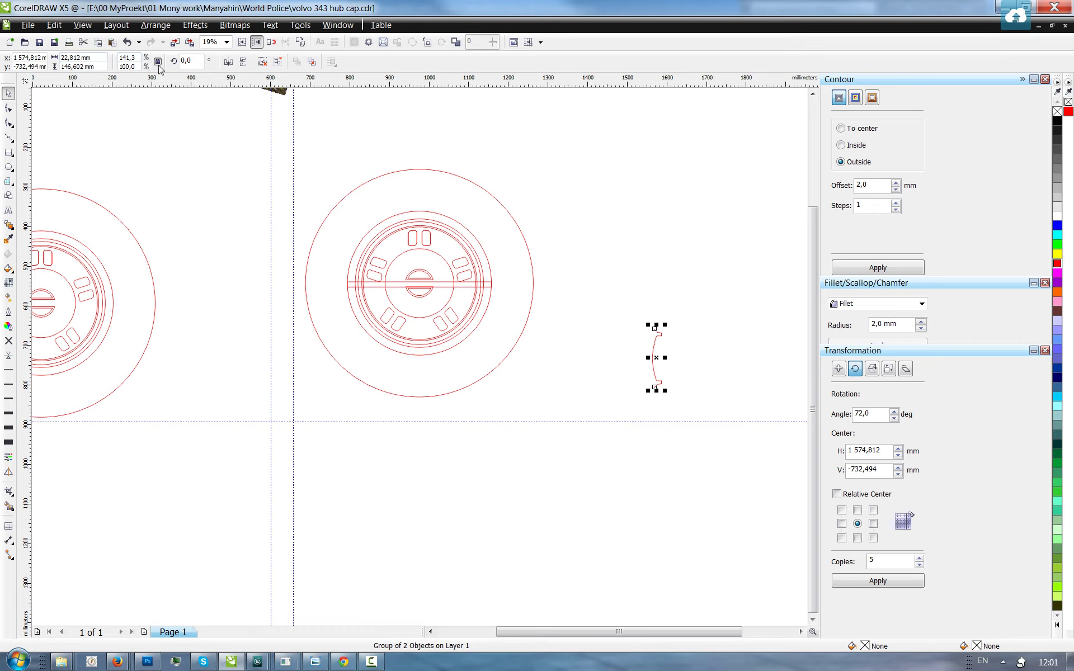
double_click(103, 66)
text(364)
key(Return)
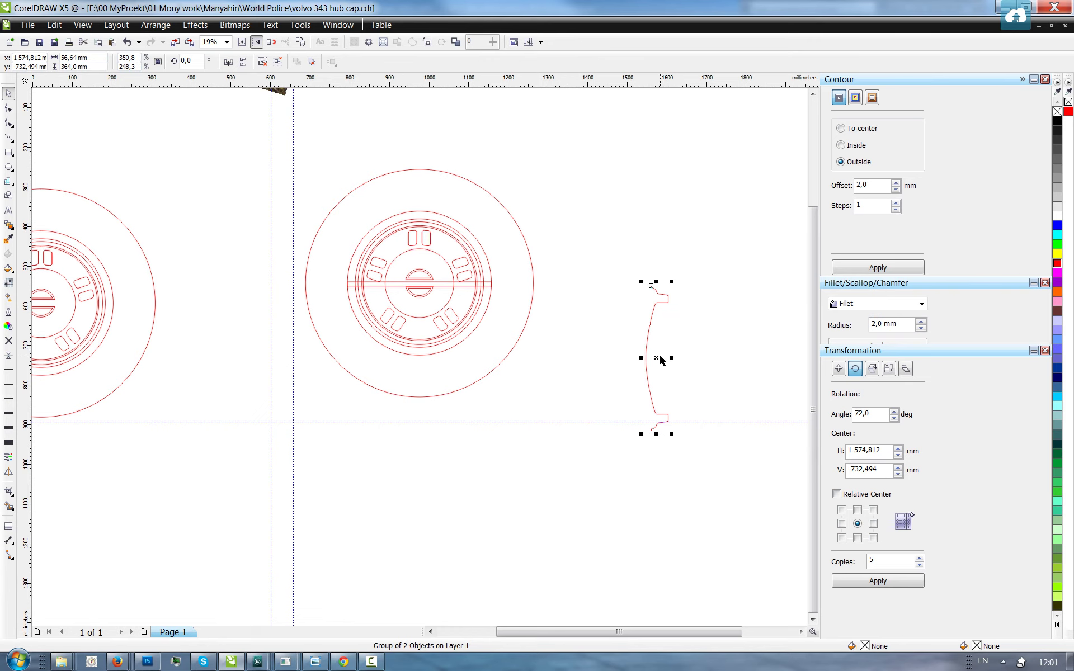
- Move the profile beside the first hub cap drawing and, with object snapping on, align its upper end to a new guideline at the rim circle's top
drag(660, 359, 185, 298)
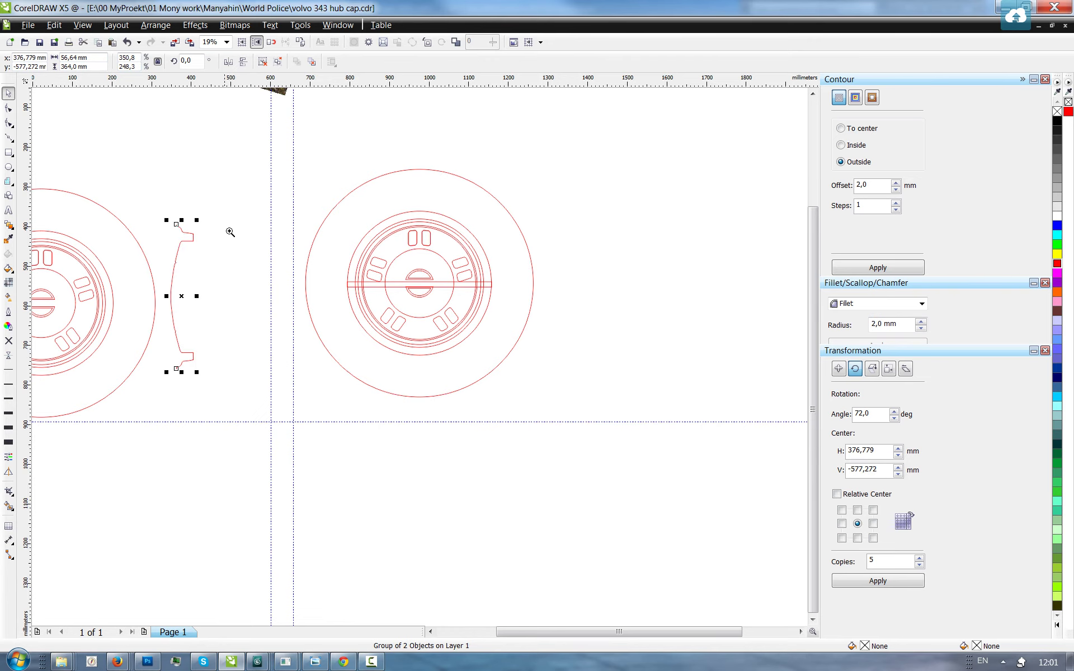
scroll(179, 384, down, 1)
scroll(132, 203, up, 5)
drag(154, 173, 695, 587)
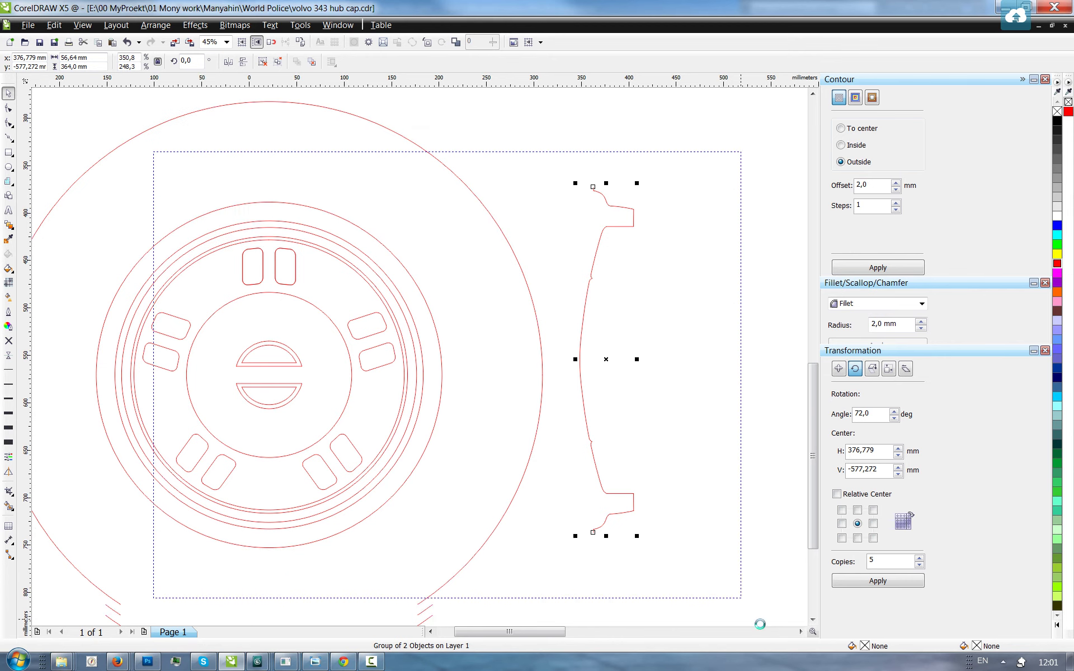
click(271, 42)
drag(257, 81, 216, 146)
click(582, 136)
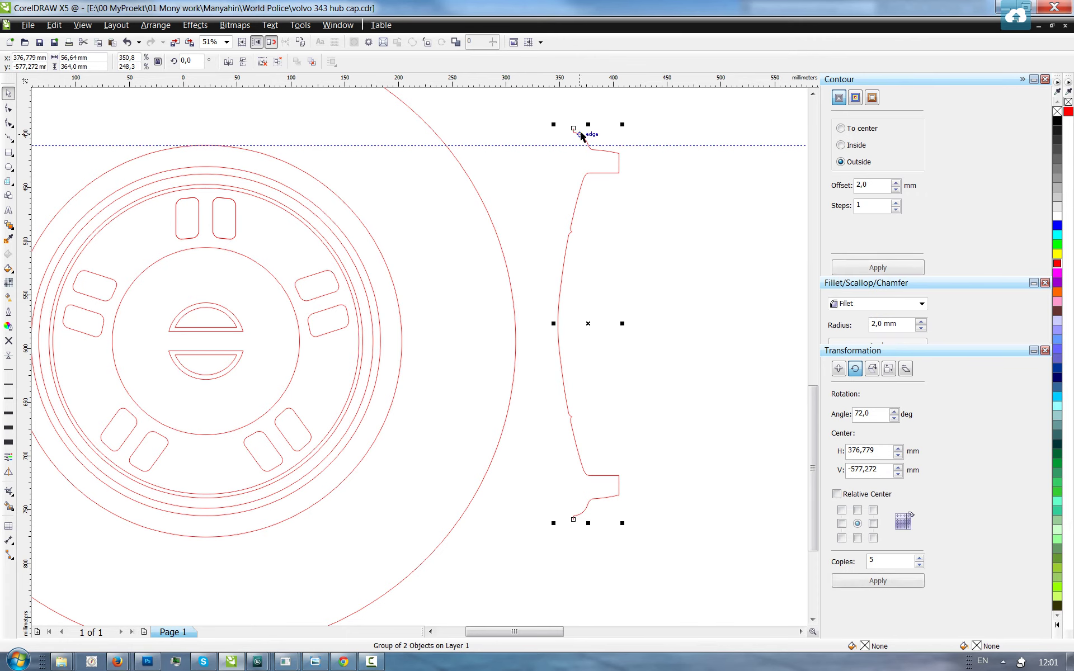
drag(574, 128, 572, 145)
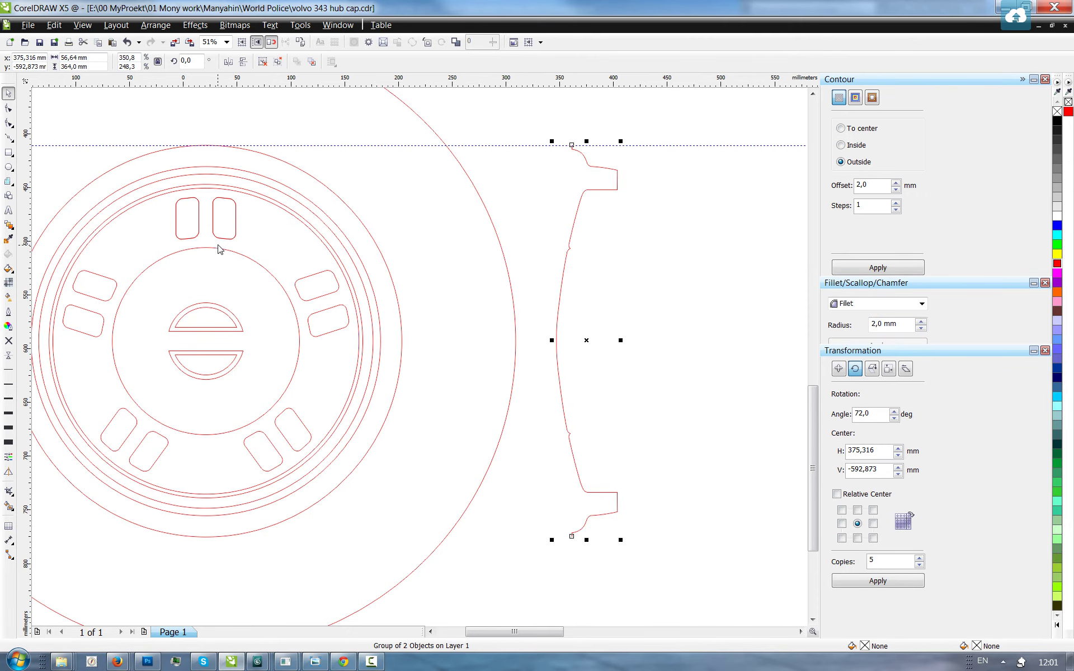
- Add horizontal guidelines at the tops of the centre disc and the inner ring circles, and ungroup the profile halves
drag(218, 81, 213, 251)
drag(260, 82, 215, 185)
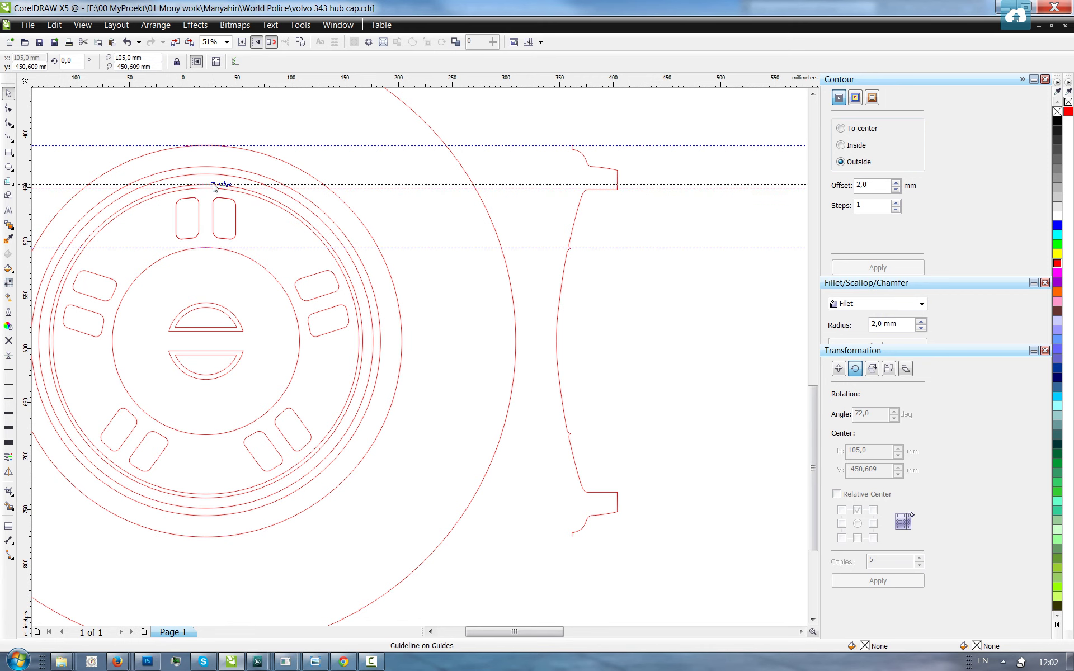
click(577, 210)
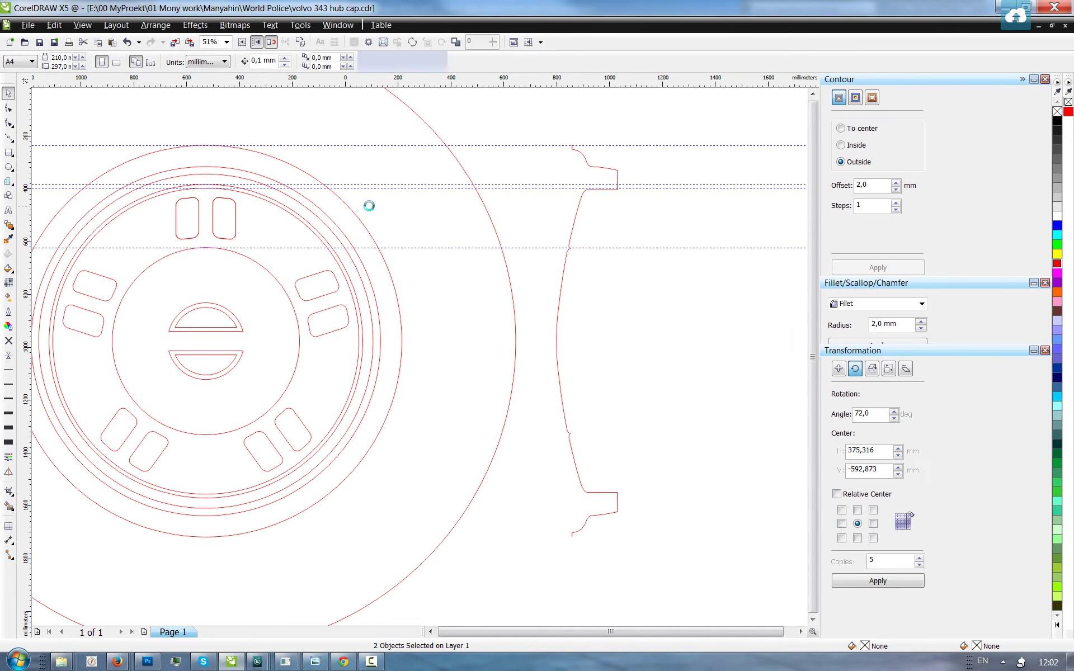
- Examine the traced ring edges on the perspective wheel photo and the front wheel photo
scroll(369, 206, down, 8)
click(301, 253)
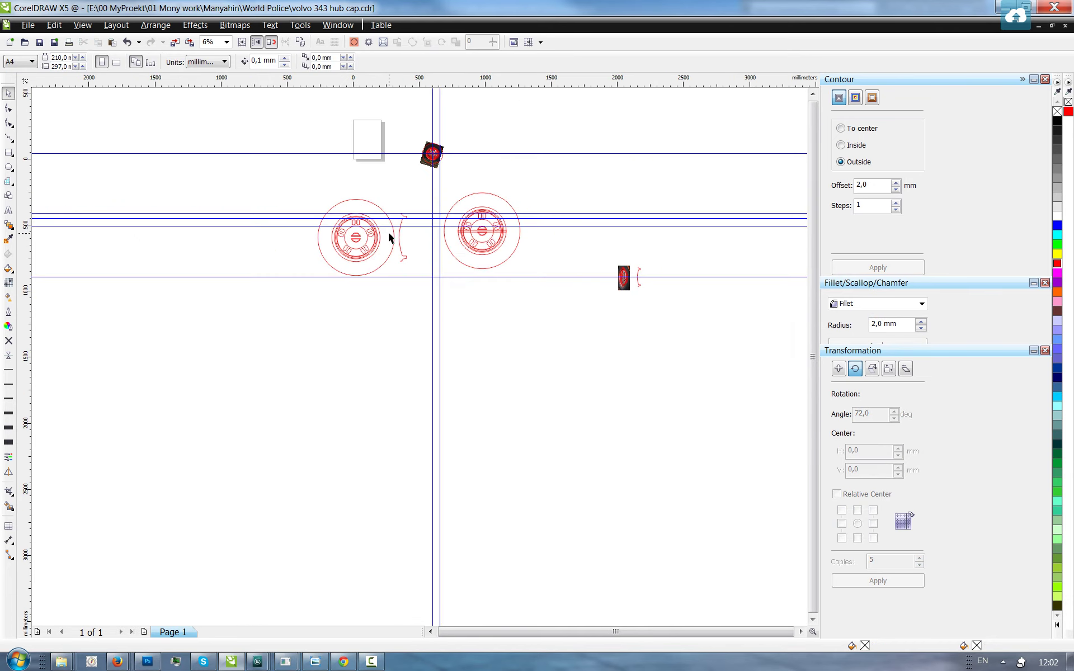
scroll(636, 269, up, 12)
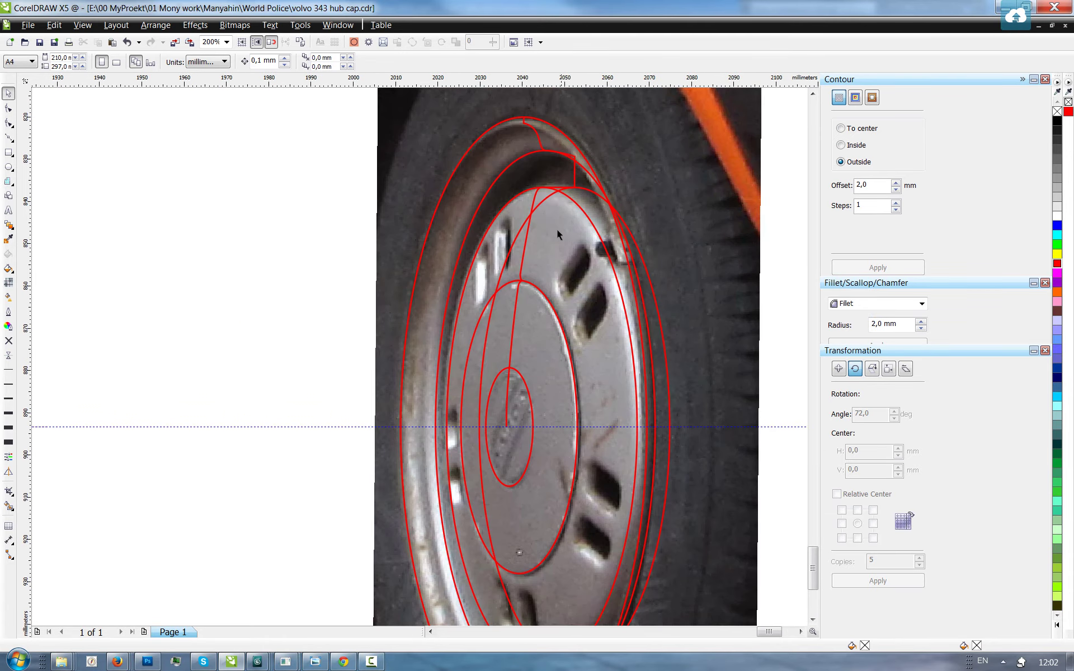
scroll(551, 195, down, 5)
scroll(559, 401, up, 5)
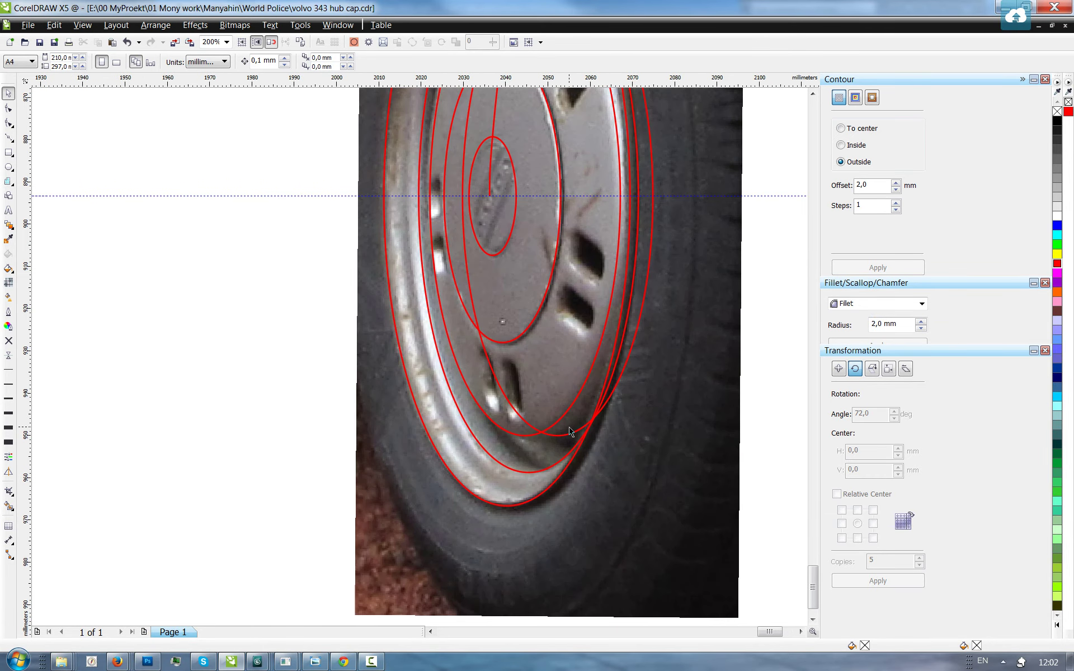
scroll(515, 401, down, 5)
scroll(522, 177, up, 5)
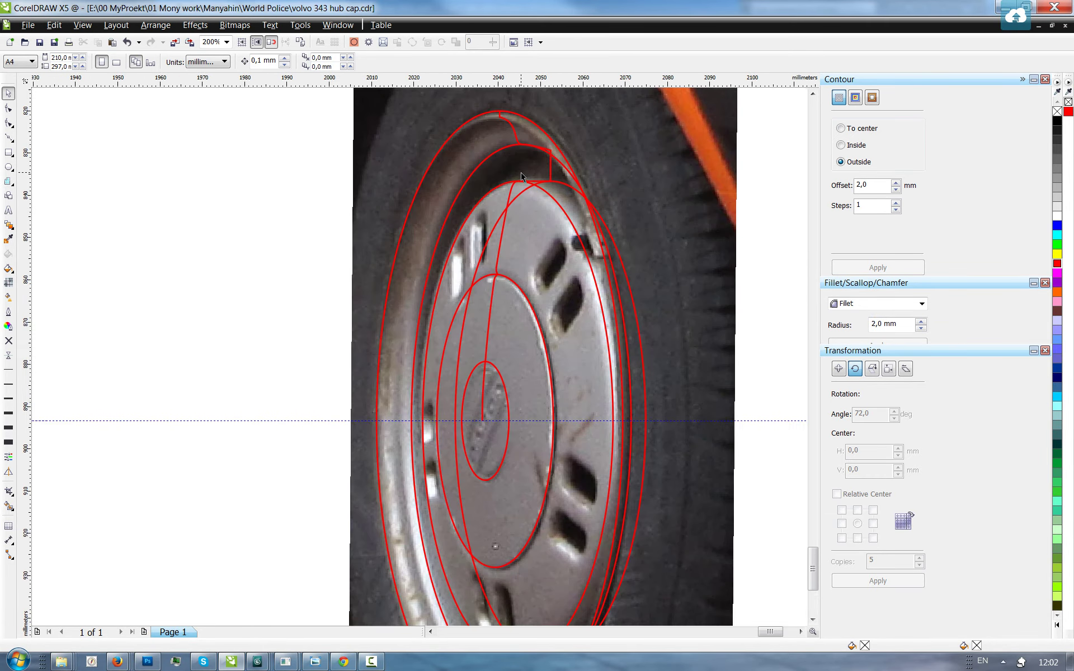
scroll(541, 202, down, 12)
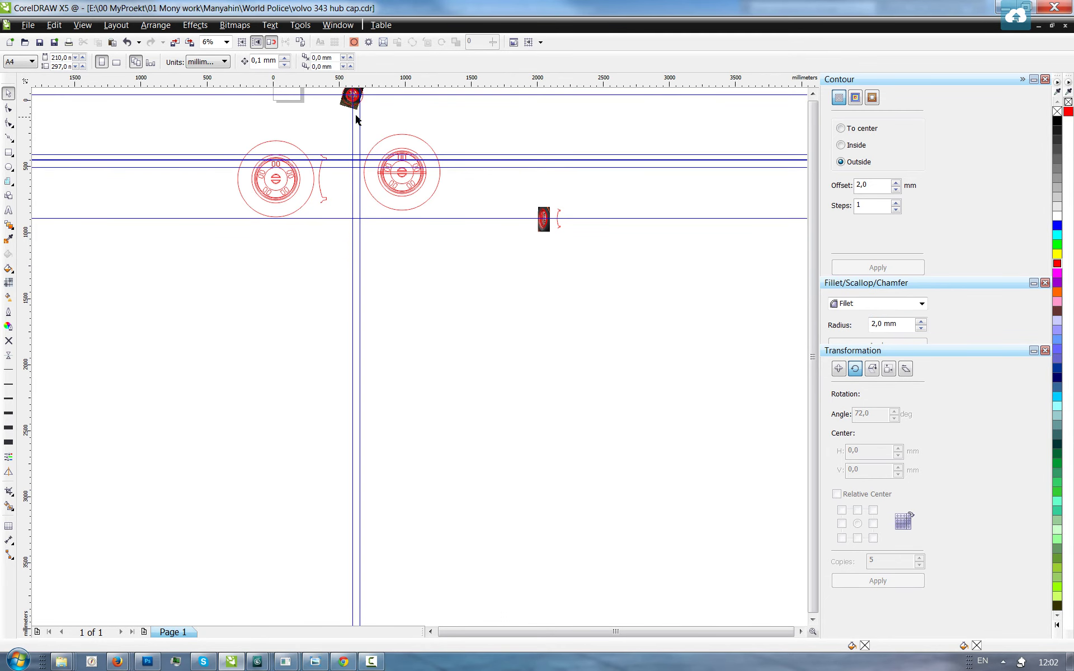
scroll(356, 119, up, 12)
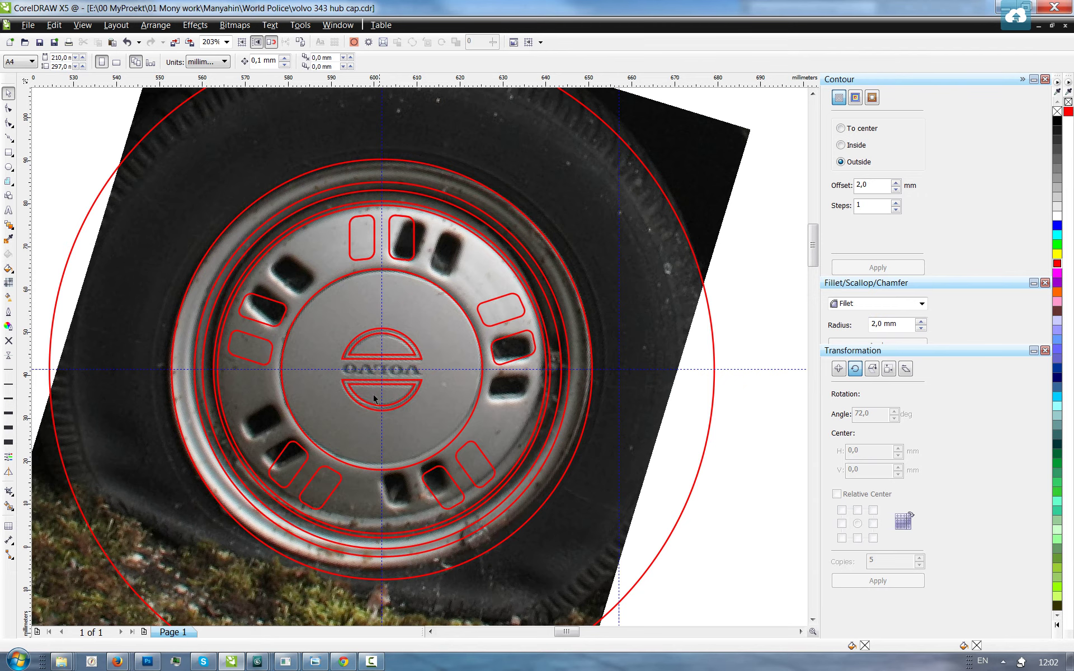
scroll(372, 354, down, 7)
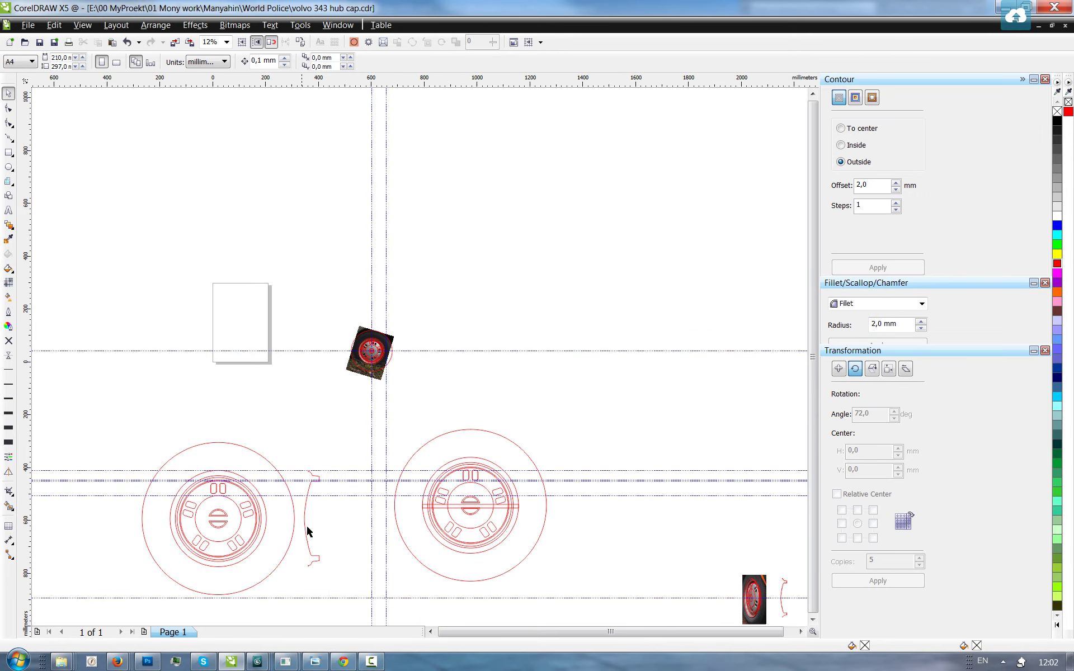
- Lower the two closely spaced ring guidelines so they lie on either side of the profile's flange edge
key(z)
drag(143, 441, 346, 557)
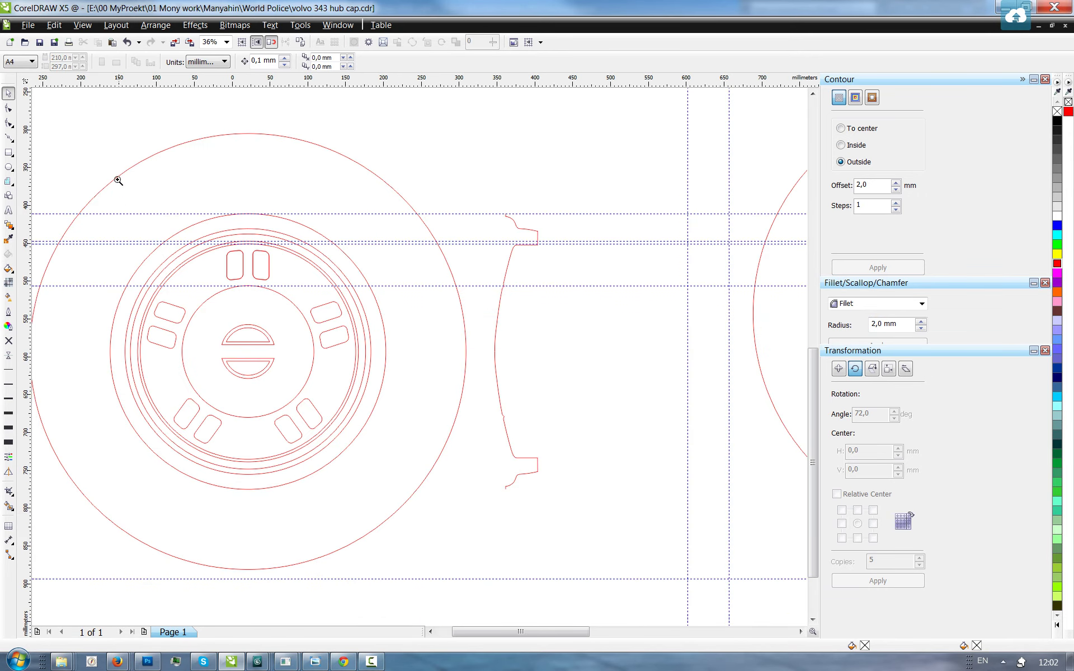
scroll(692, 386, up, 1)
scroll(522, 297, up, 5)
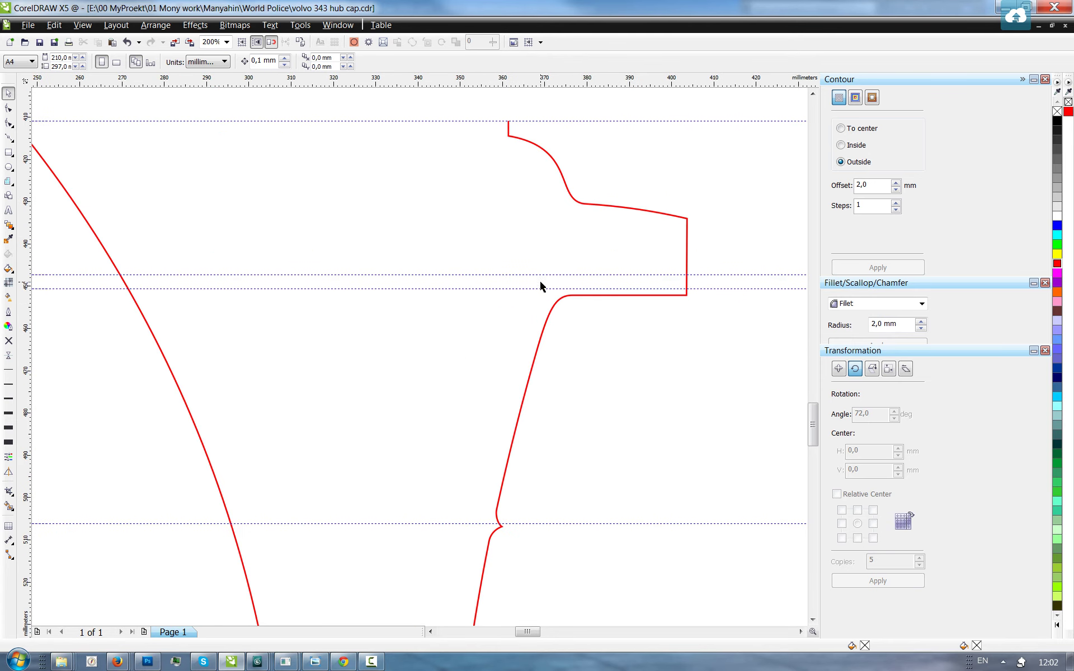
drag(537, 289, 542, 303)
click(568, 275)
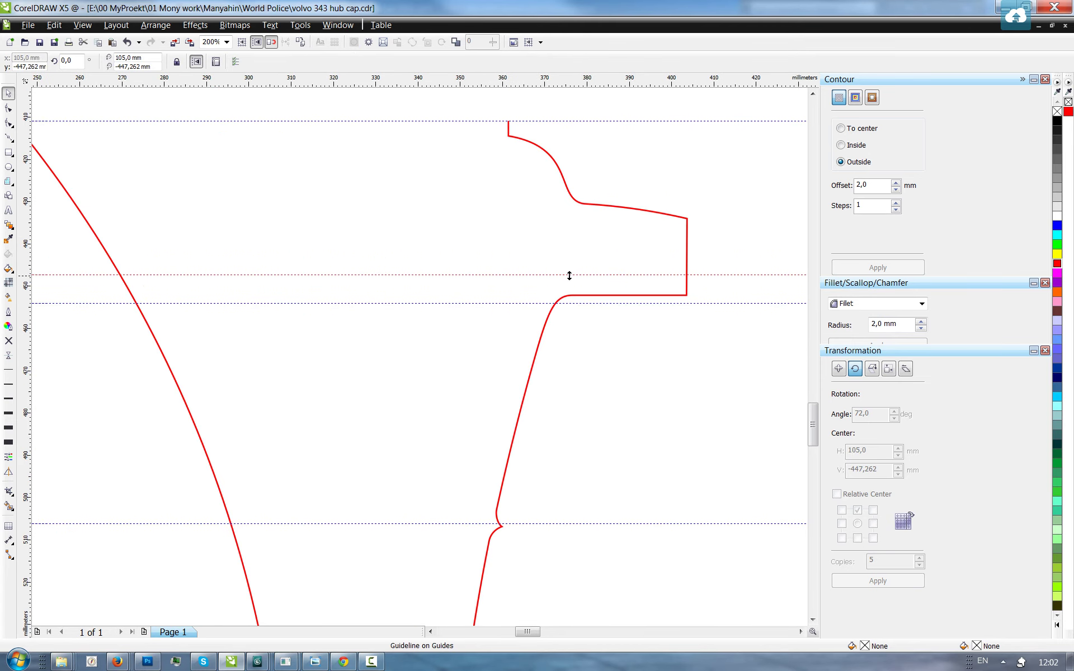
key(Down)
- Reshape the upper profile half by raising the inner flange corner to slope that edge, and adjust the nodes at the rounded bend
click(548, 324)
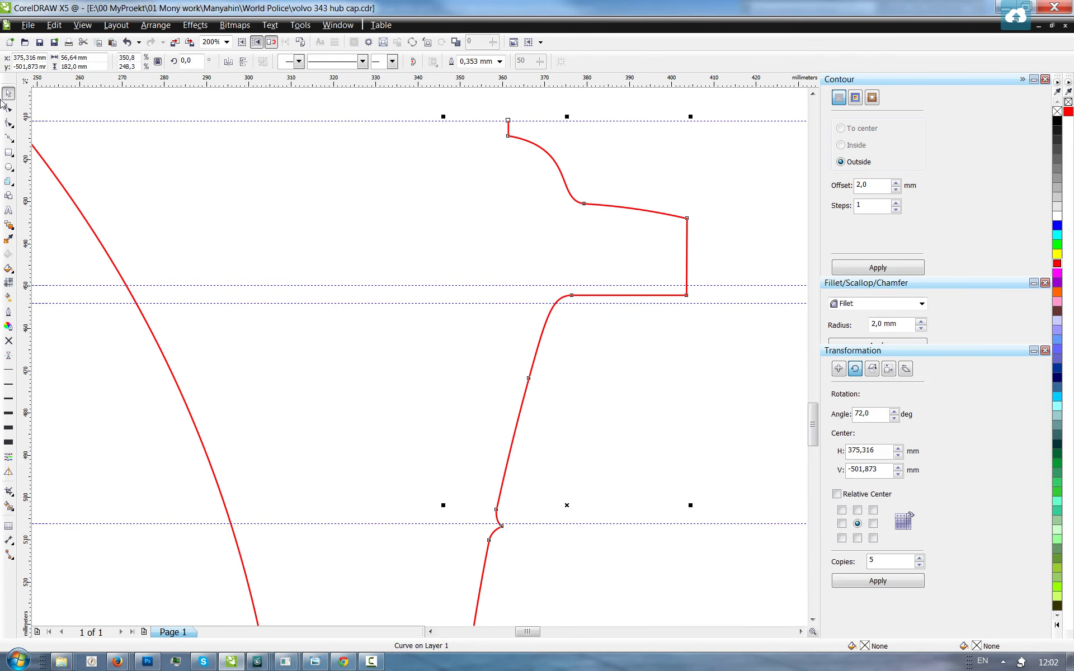
key(F10)
drag(686, 300, 687, 281)
scroll(576, 305, up, 2)
click(550, 298)
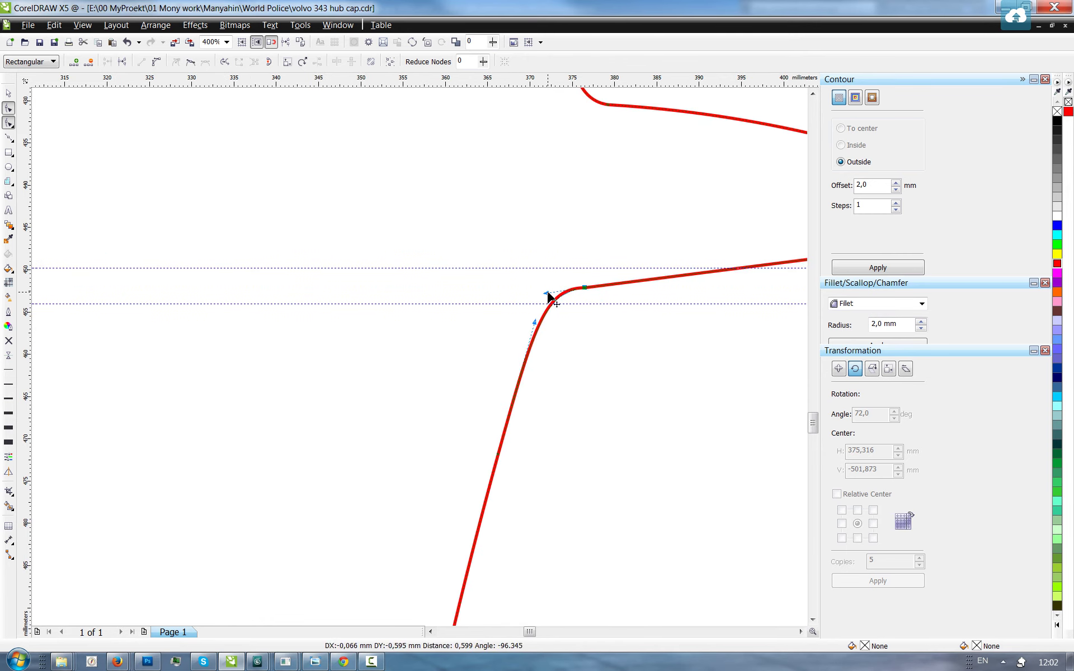
scroll(601, 273, down, 3)
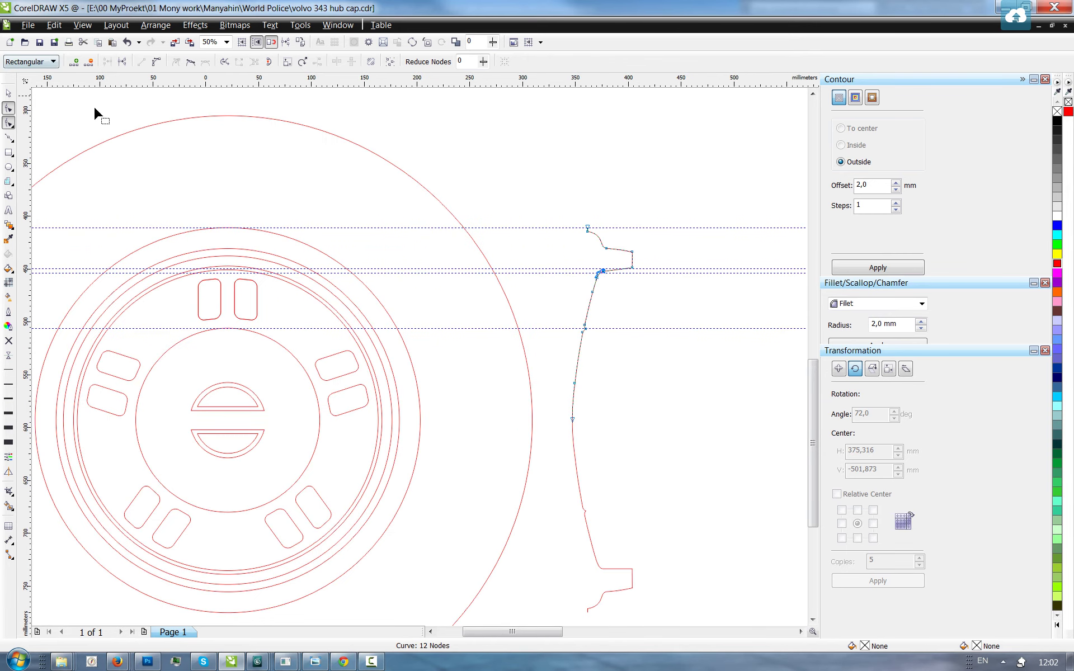
scroll(614, 270, up, 1)
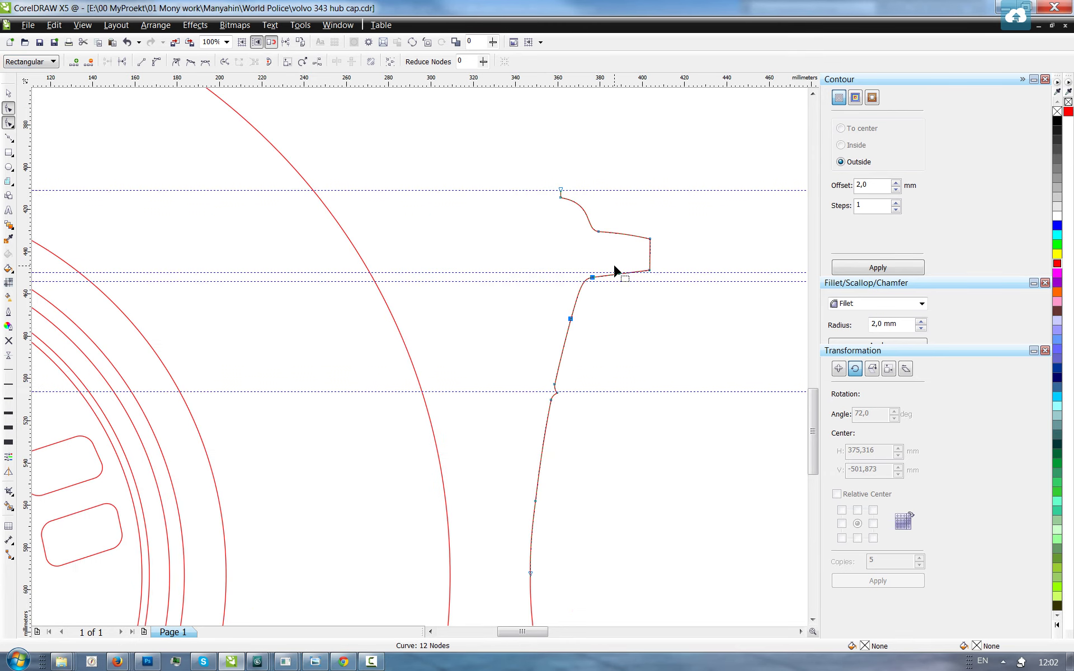
key(Up)
key(space)
scroll(426, 214, down, 1)
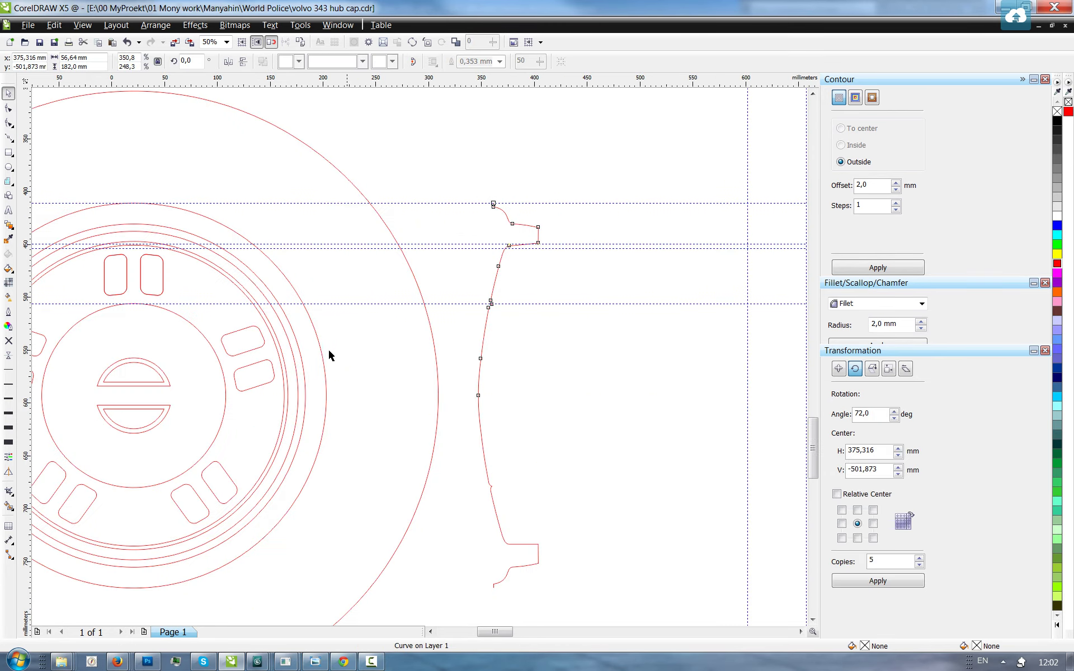
- Shrink the innermost ring circle around the slots concentrically to about 280.2 mm diameter to meet the lower ring guideline
scroll(345, 199, up, 2)
click(396, 167)
scroll(456, 254, down, 1)
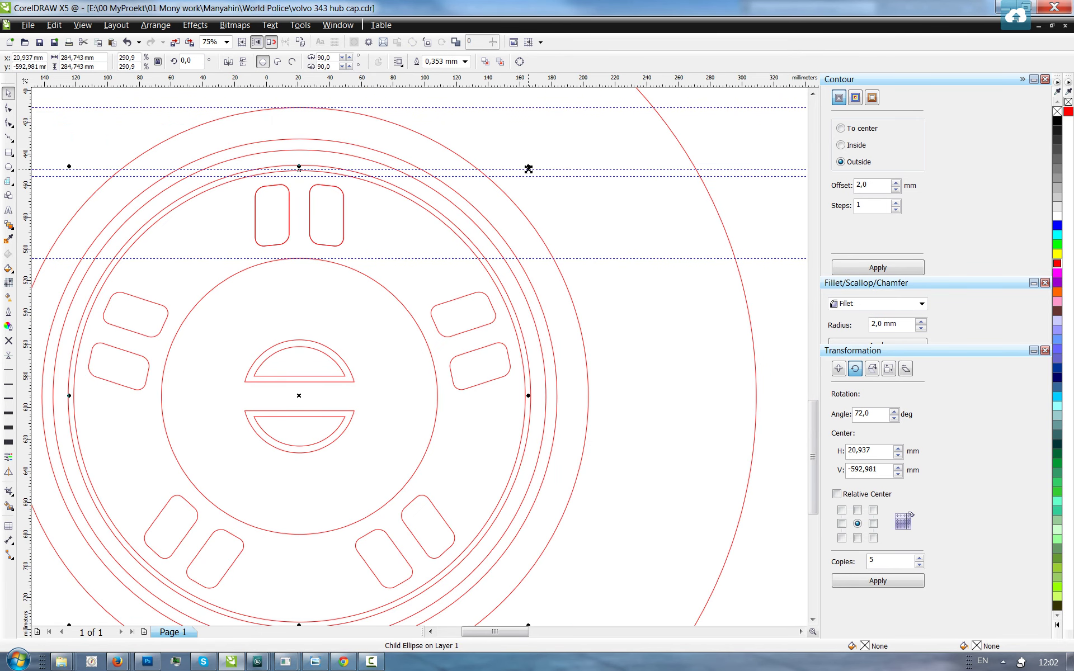
drag(528, 169, 525, 171)
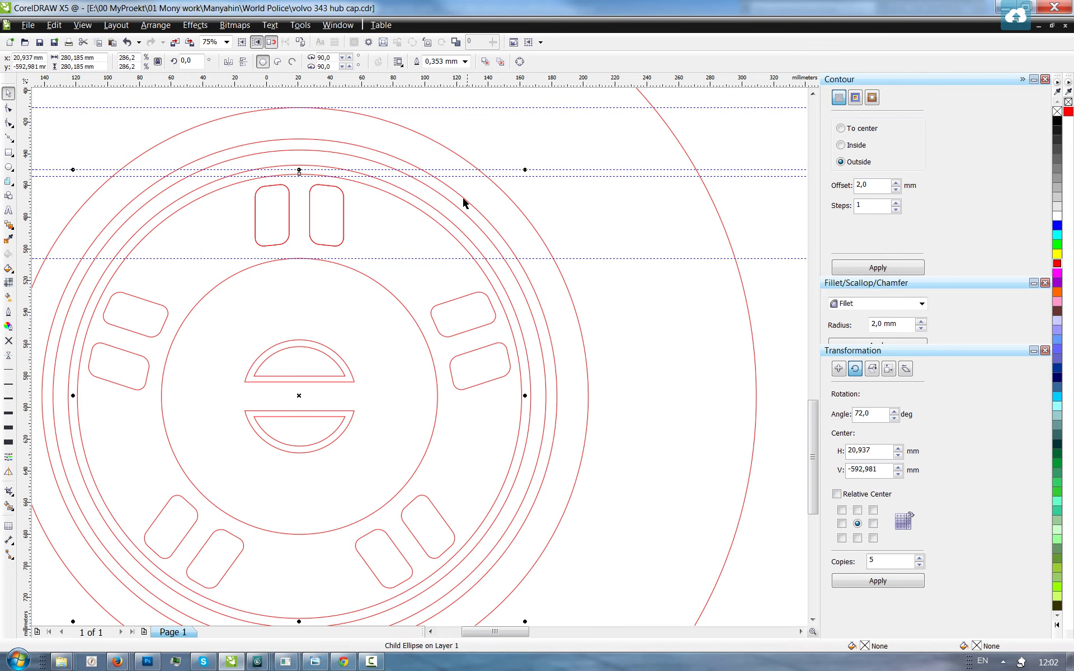
- Try to shrink the next ring circle outward concentrically to about 286.5 mm diameter
key(ctrl+z)
drag(533, 162, 527, 161)
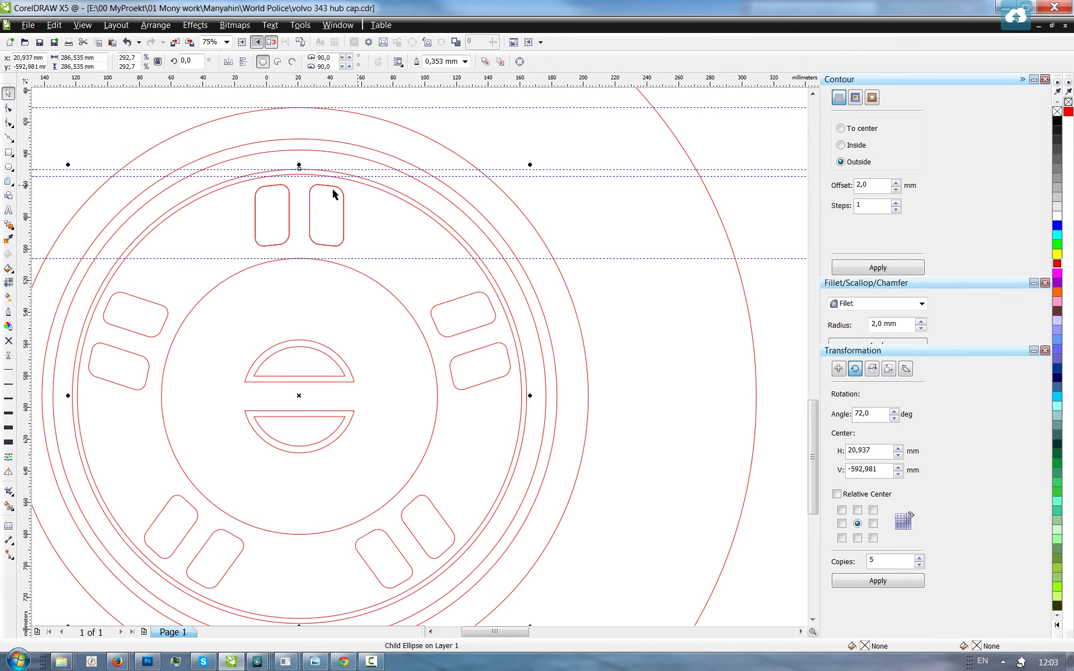
scroll(336, 196, down, 1)
scroll(618, 178, up, 1)
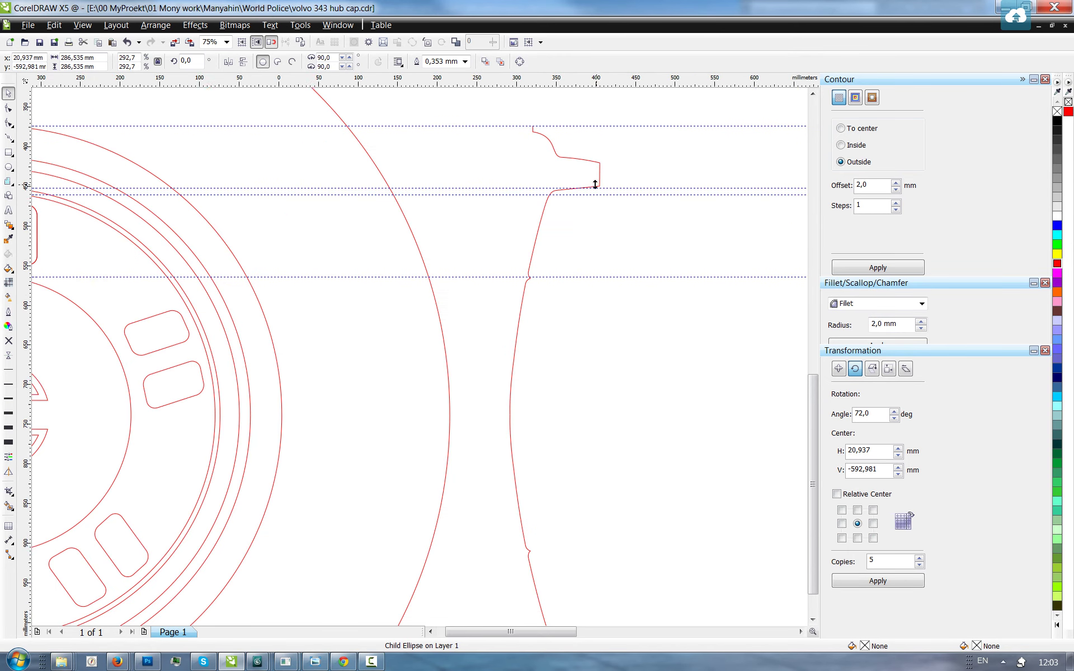
scroll(585, 182, down, 1)
key(ctrl+z)
scroll(685, 274, up, 1)
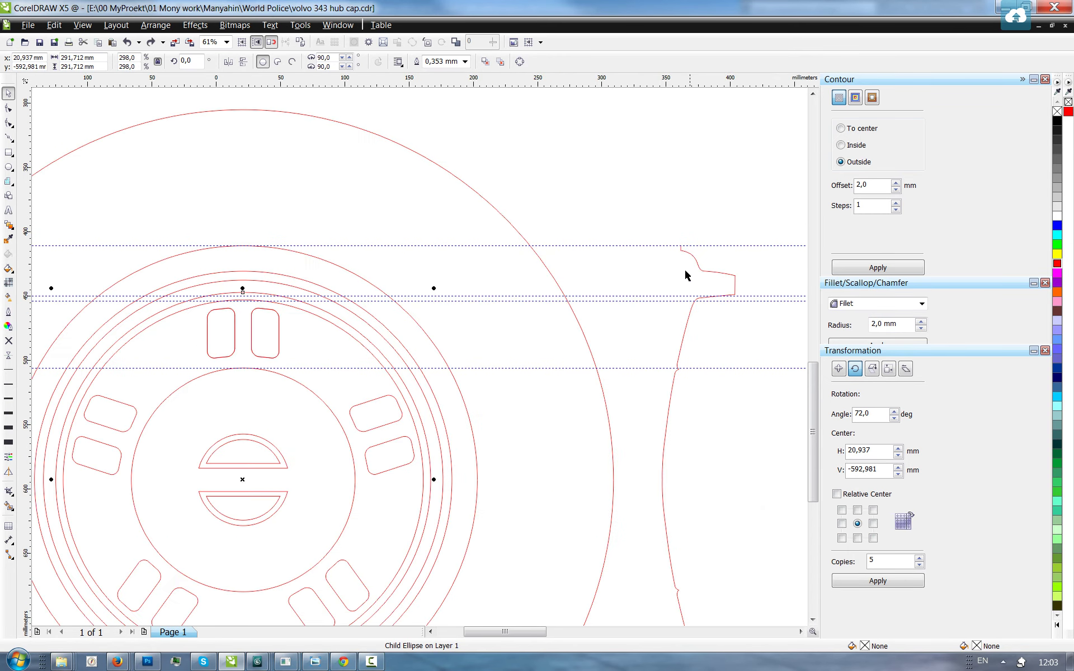
- Raise the upper ring guideline to the profile's inner flange corner, and shrink the second innermost ring circle to about 288.6 mm diameter to meet it
drag(682, 297, 727, 294)
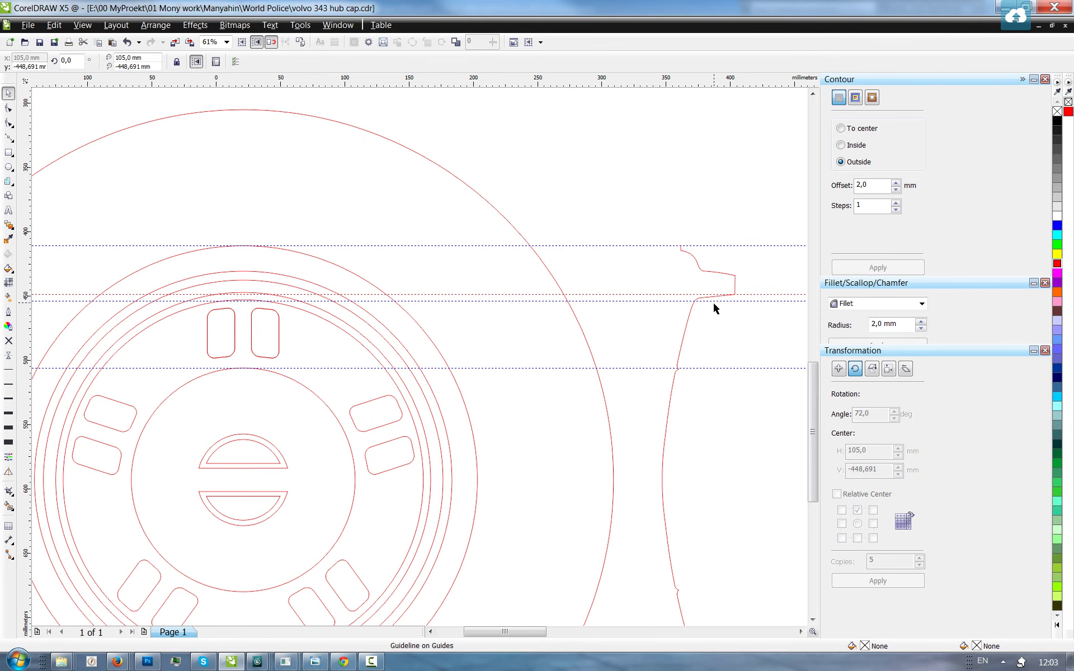
click(364, 337)
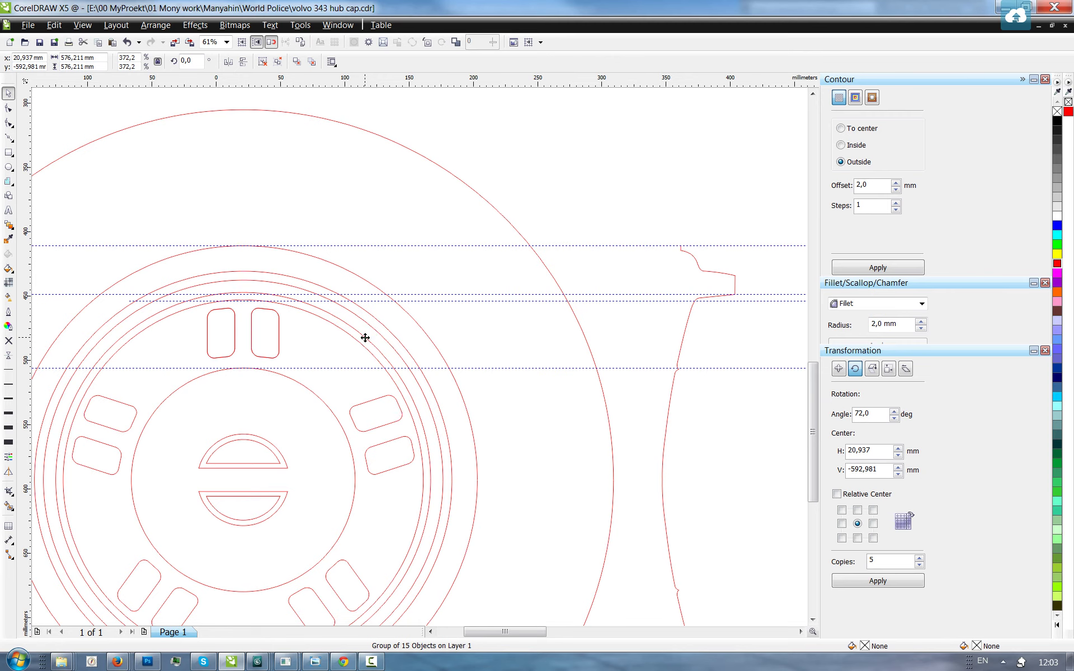
ctrl+click(365, 338)
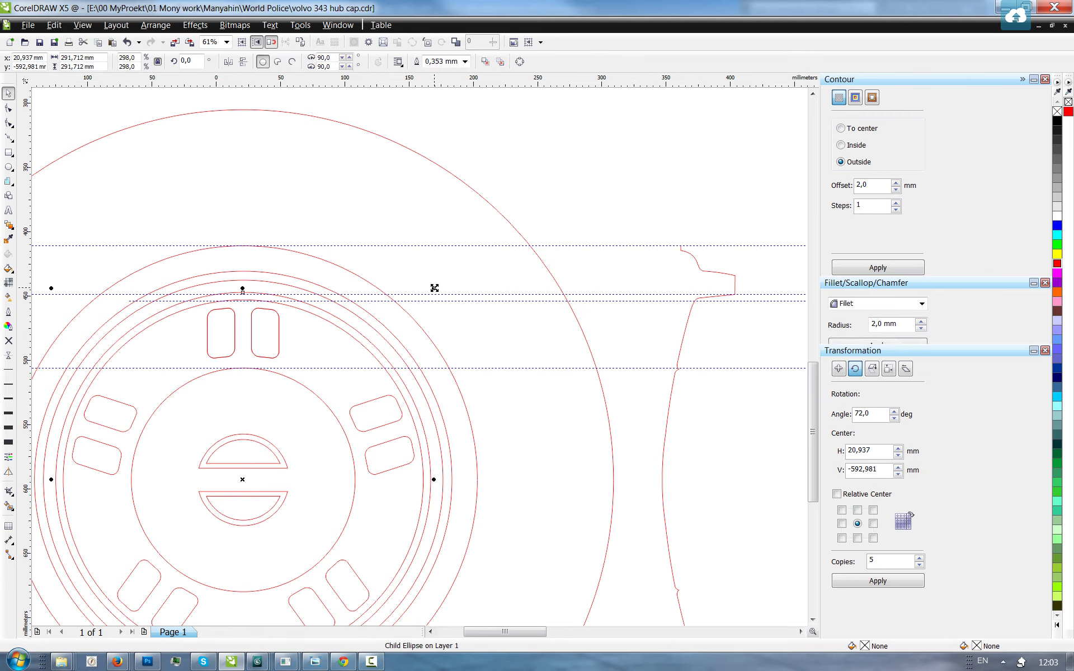
drag(434, 288, 433, 290)
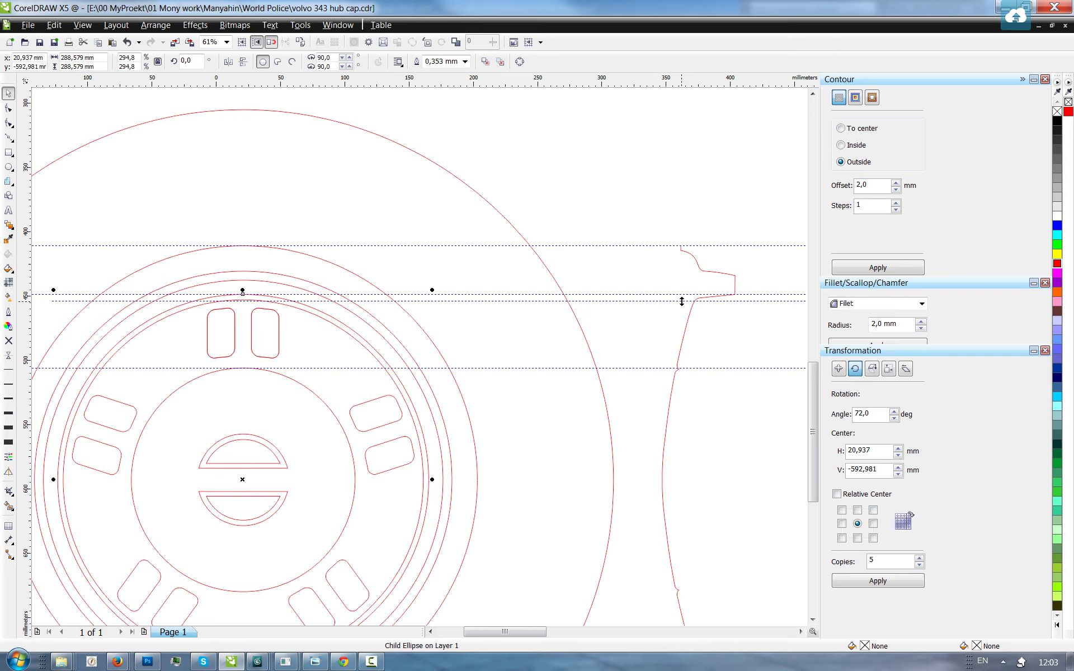
- Try to raise the lower ring guideline to the rounded bend at the profile's inner flange edge
drag(682, 301, 703, 299)
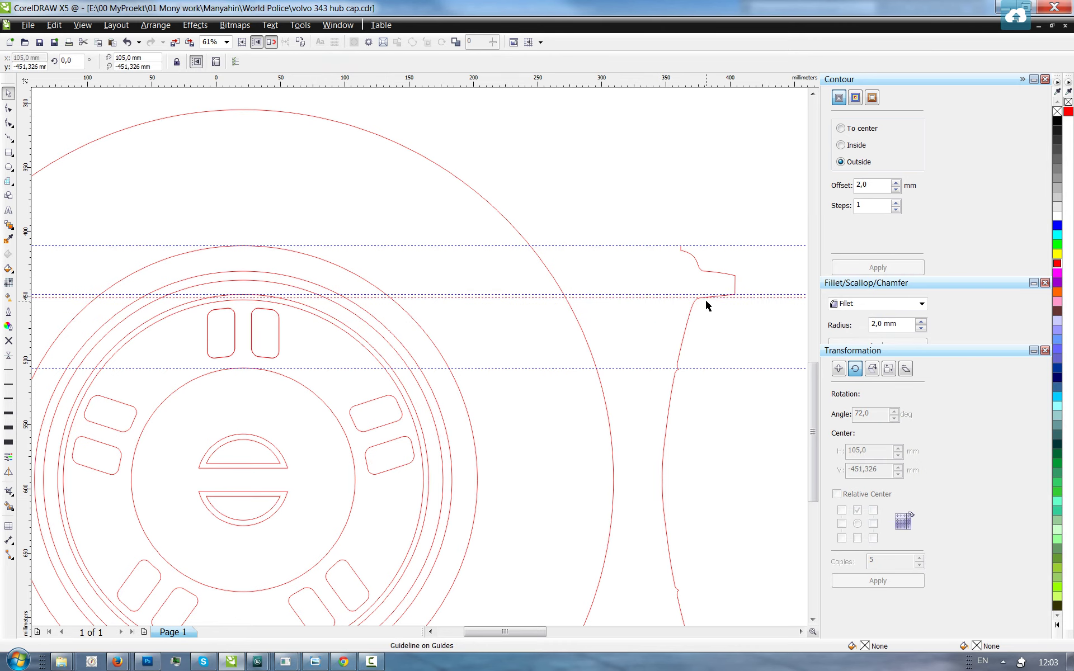
scroll(704, 299, up, 2)
scroll(668, 303, up, 2)
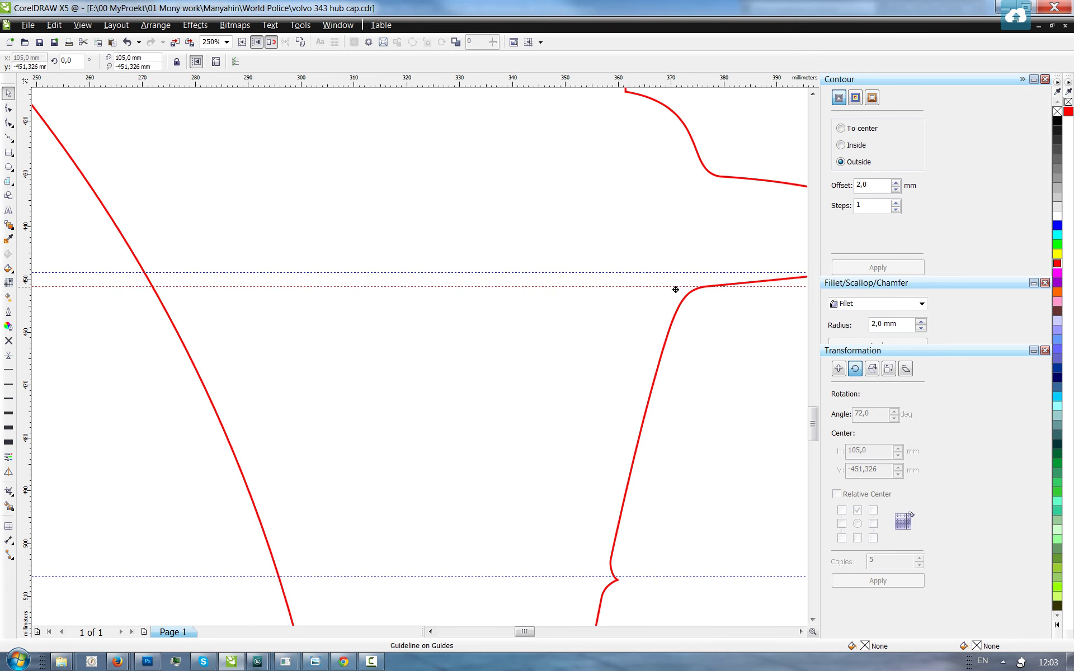
scroll(690, 304, down, 4)
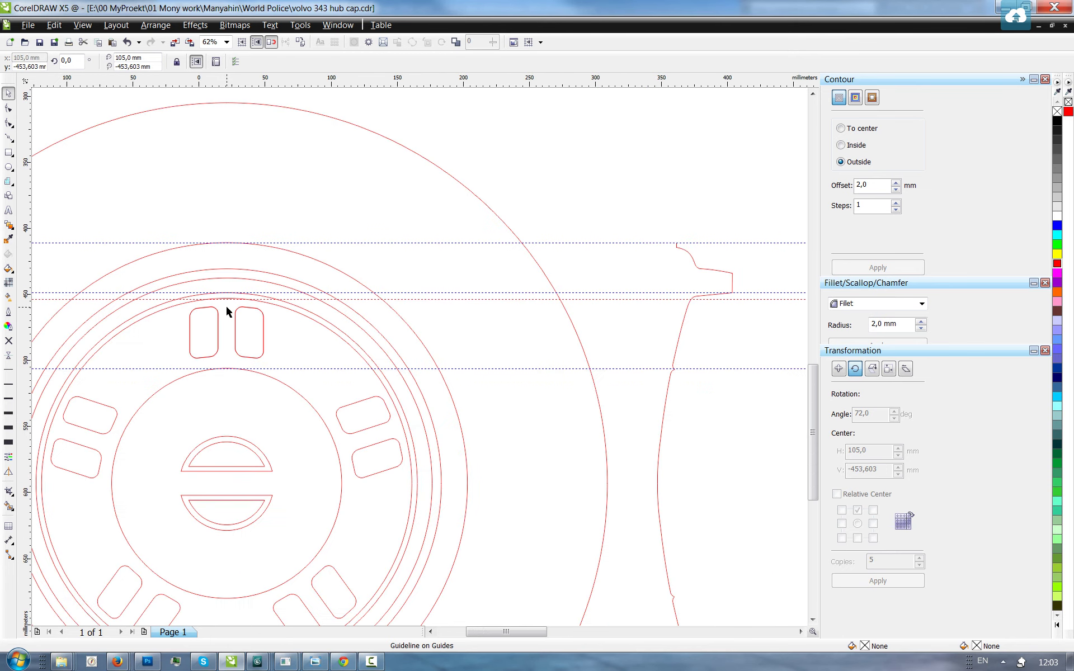
- Group the two profile halves, mirror the group horizontally and place it over the wheel drawing, just inside the outer tyre circle
scroll(561, 235, down, 4)
drag(316, 173, 616, 408)
click(558, 355)
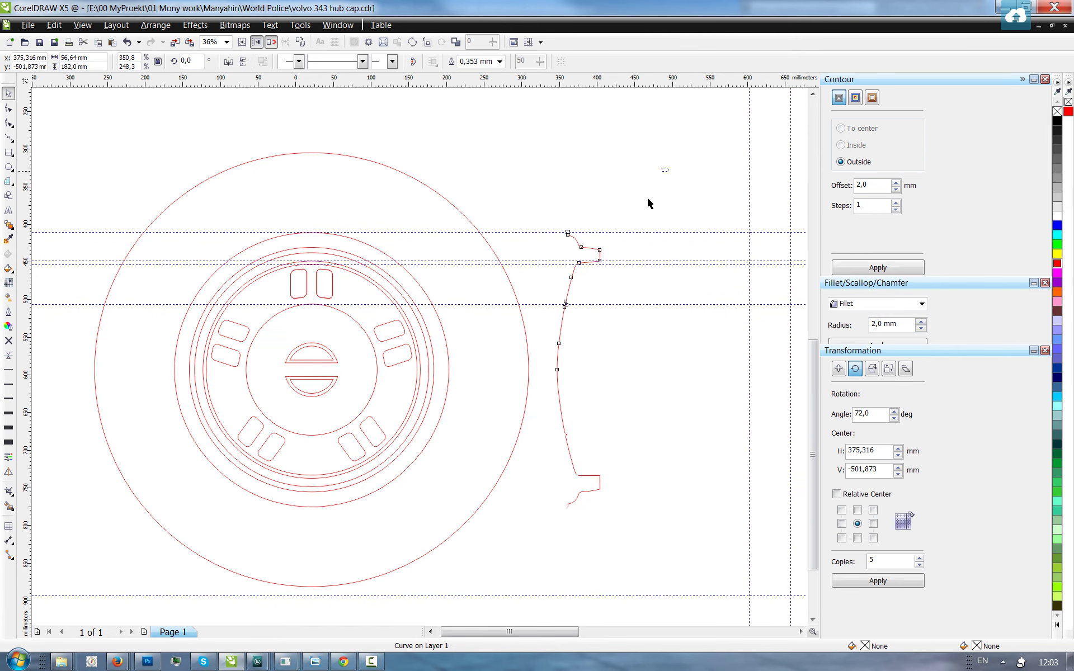
drag(668, 168, 535, 564)
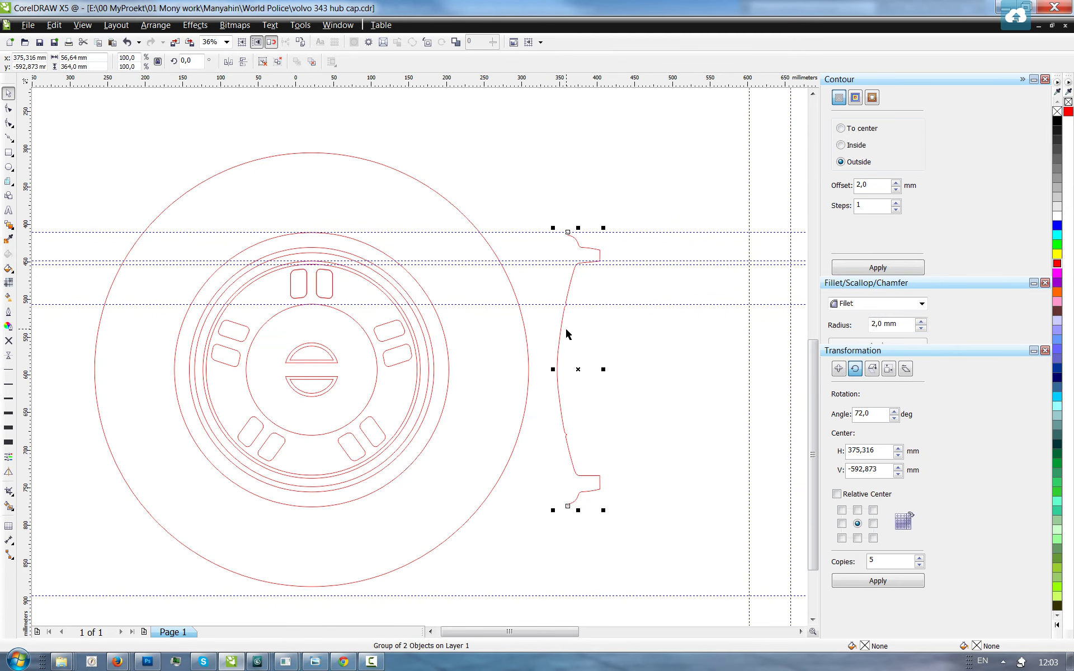
drag(566, 334, 444, 324)
click(229, 62)
click(242, 62)
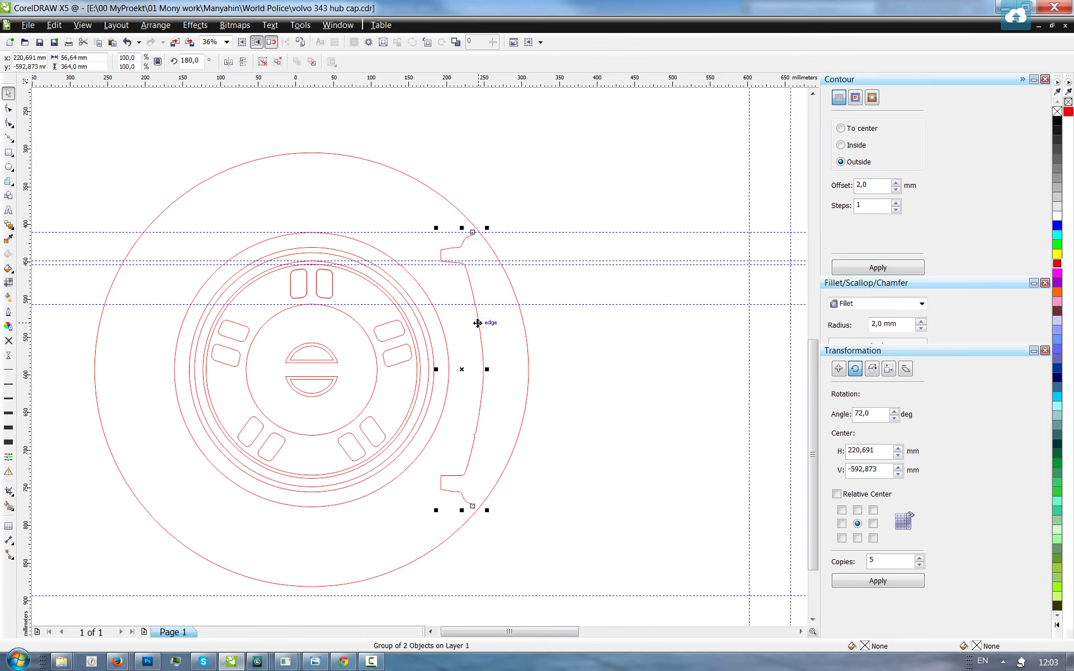
drag(479, 324, 471, 324)
click(555, 162)
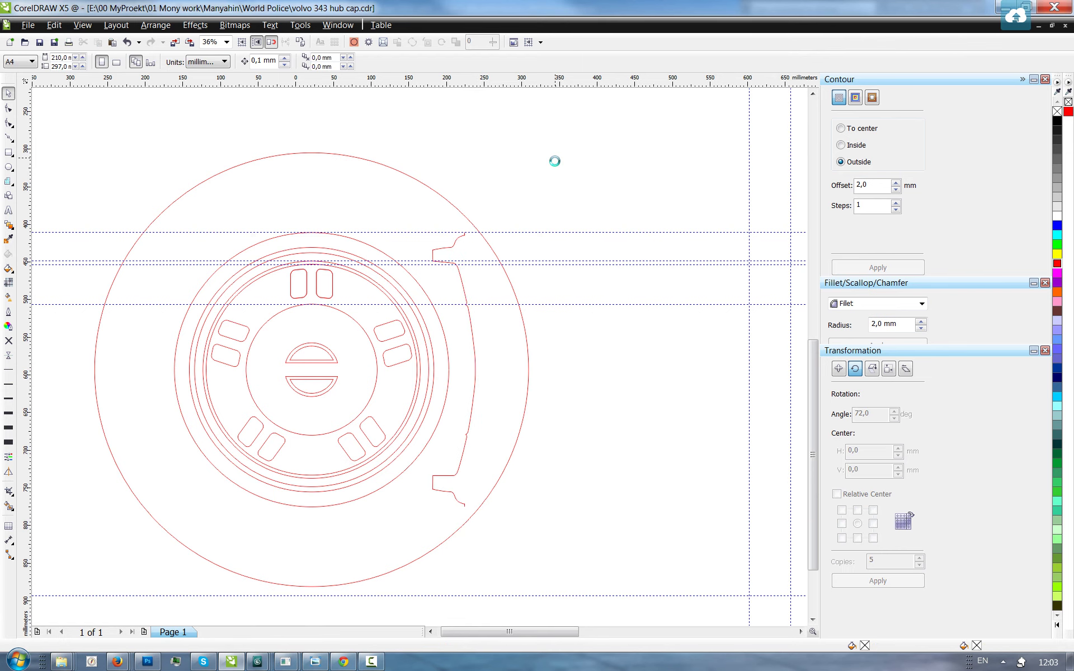
- Export only the wheel drawing and its profile as volvo 343 hub cap.ai with Adobe Illustrator 8.0 compatibility, replacing the existing file
scroll(555, 161, down, 2)
drag(576, 132, 257, 431)
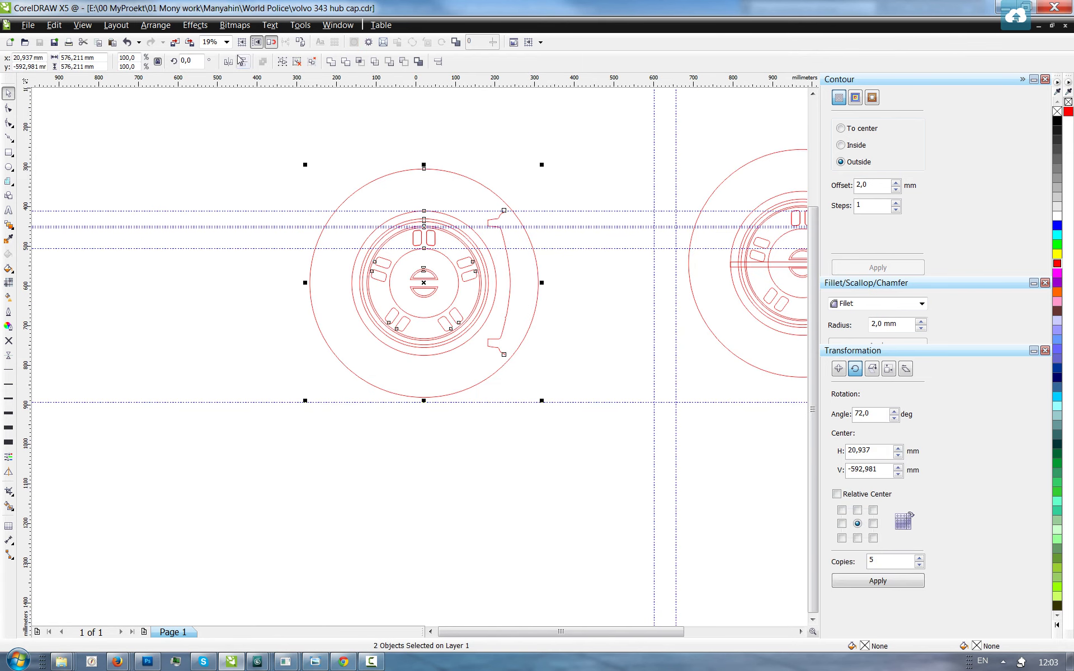
click(190, 42)
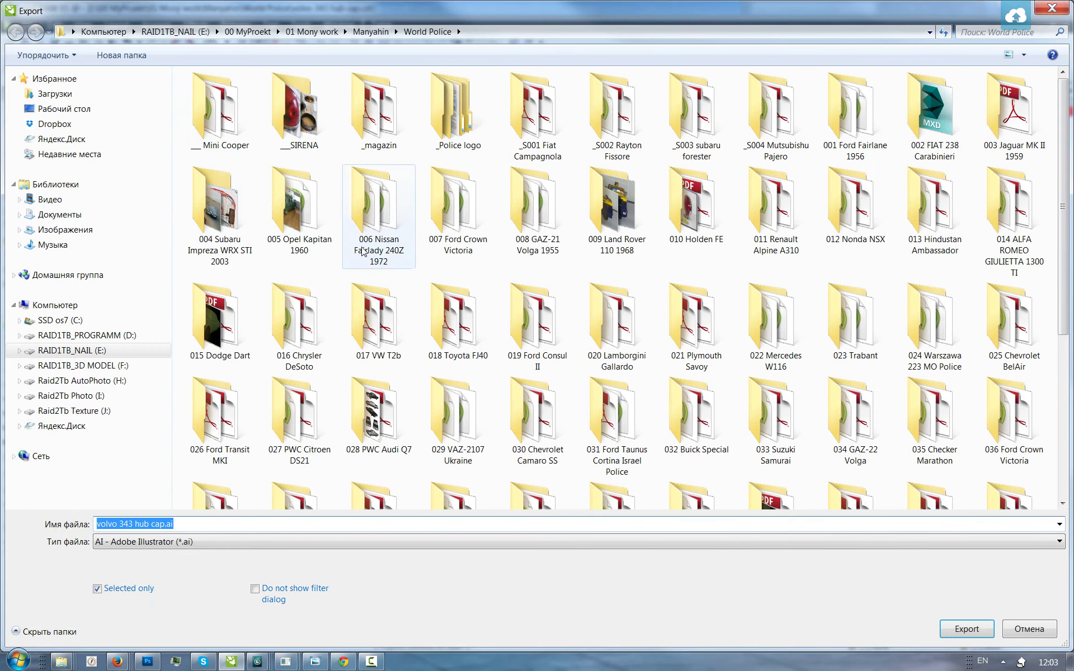
click(966, 629)
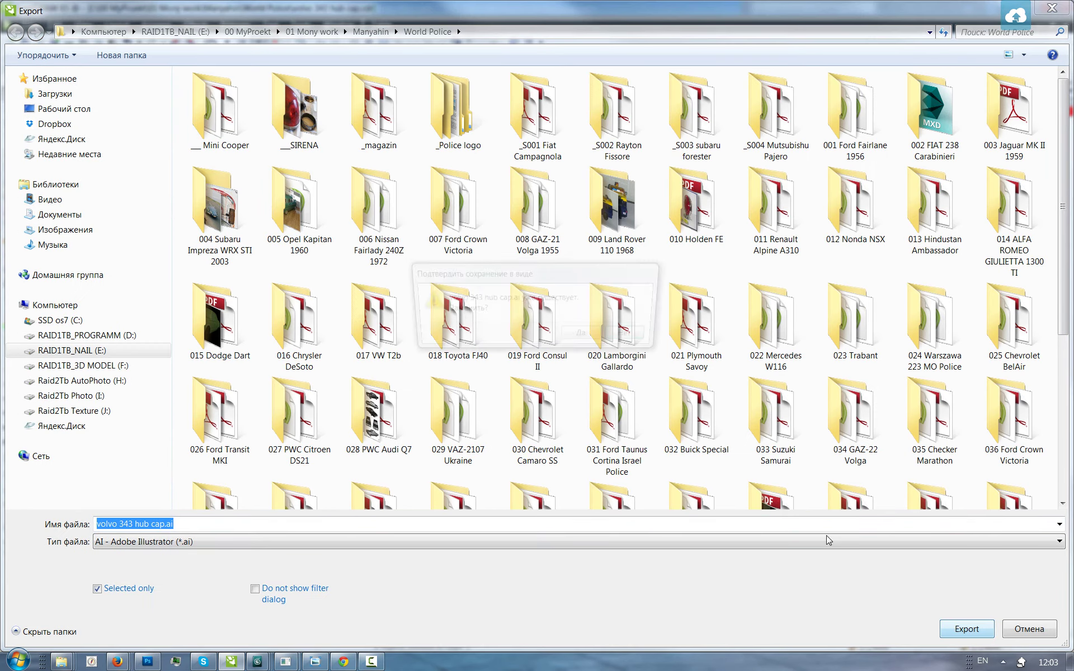
click(587, 340)
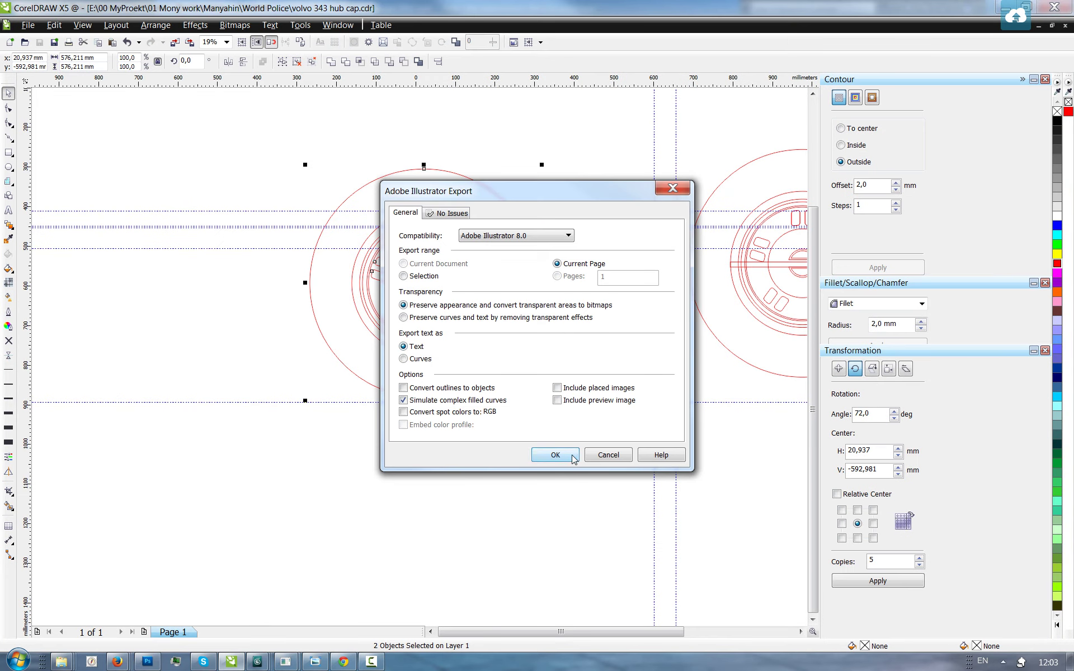
click(555, 454)
click(424, 406)
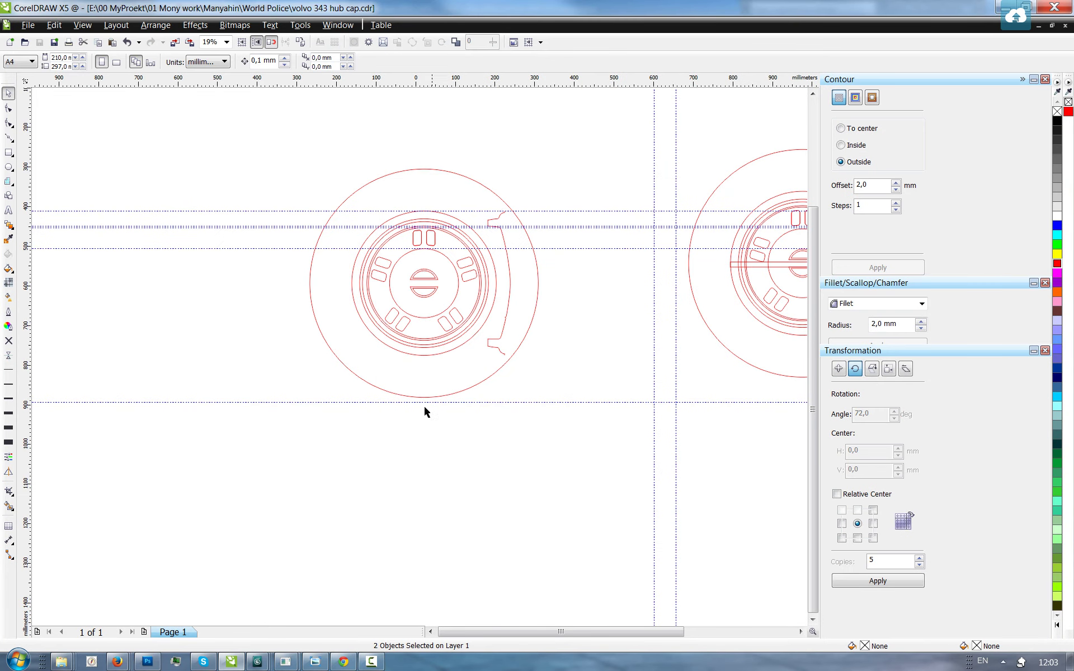
- Unlock the front-view wheel photo behind the small tracing and move it aside so that it clears the circles
scroll(428, 407, down, 5)
key(z)
drag(389, 342, 515, 319)
drag(663, 173, 664, 173)
drag(236, 234, 633, 519)
right_click(568, 235)
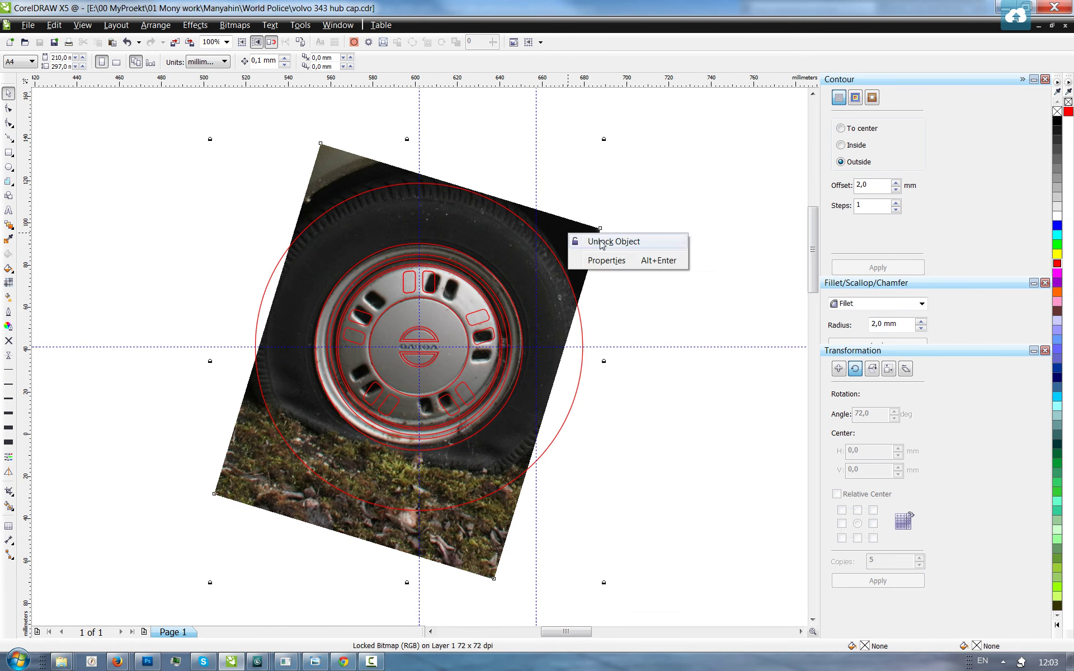
click(593, 241)
scroll(553, 253, down, 2)
drag(555, 252, 276, 256)
- Examine the front wheel photo beside its tracing, and the rim and ring ellipses traced over the side-view wheel photo
drag(115, 193, 358, 434)
key(shift+F2)
scroll(293, 275, down, 4)
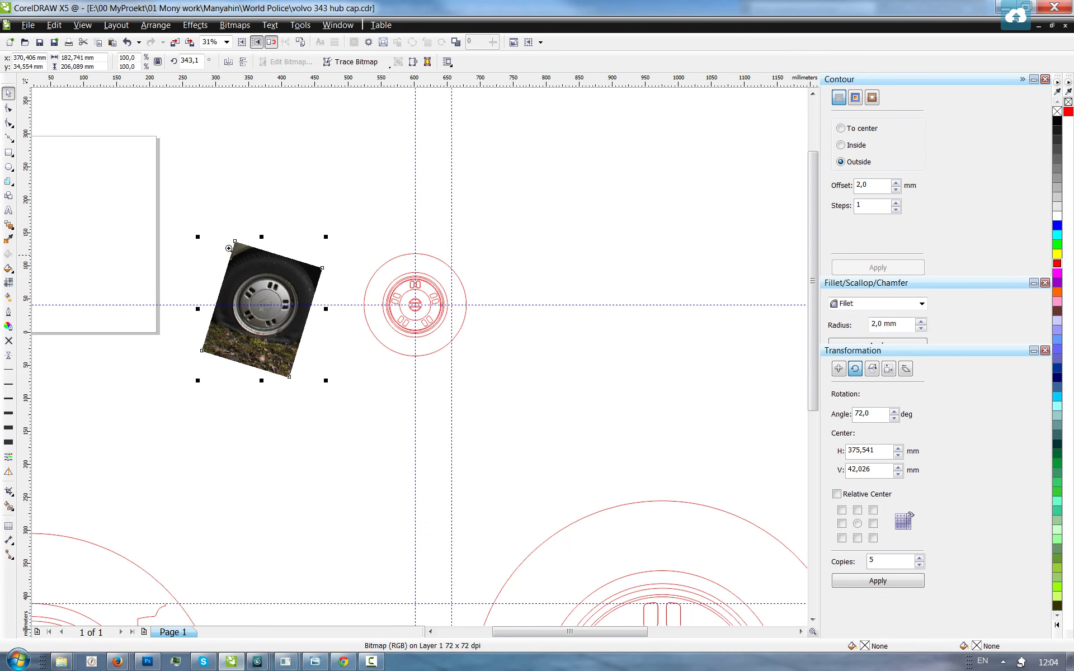
drag(221, 233, 517, 423)
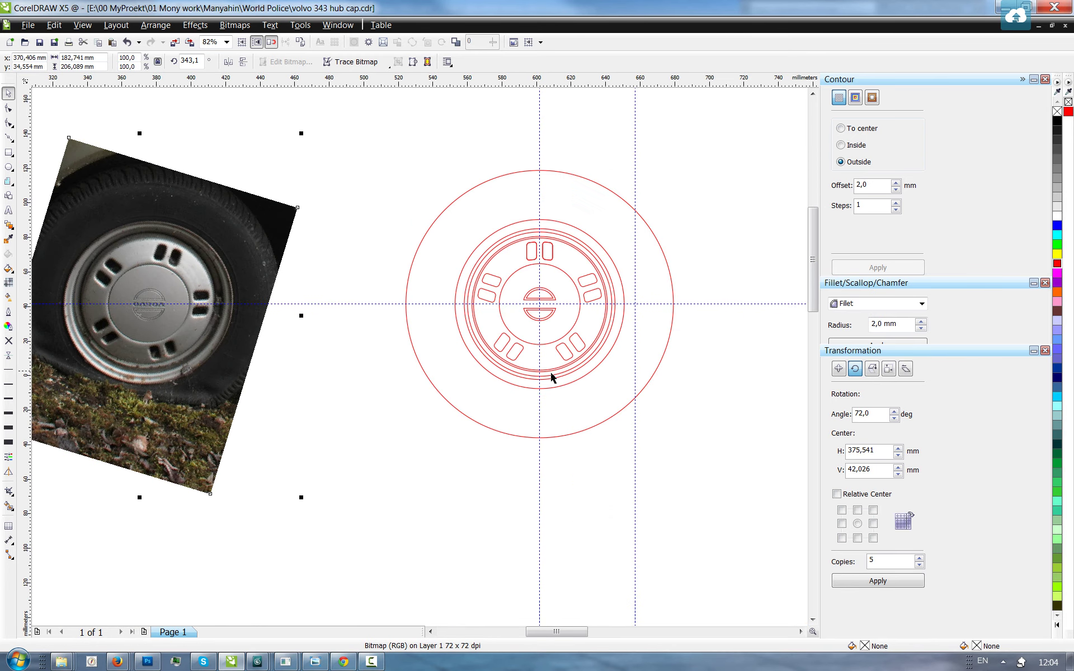
scroll(425, 283, down, 7)
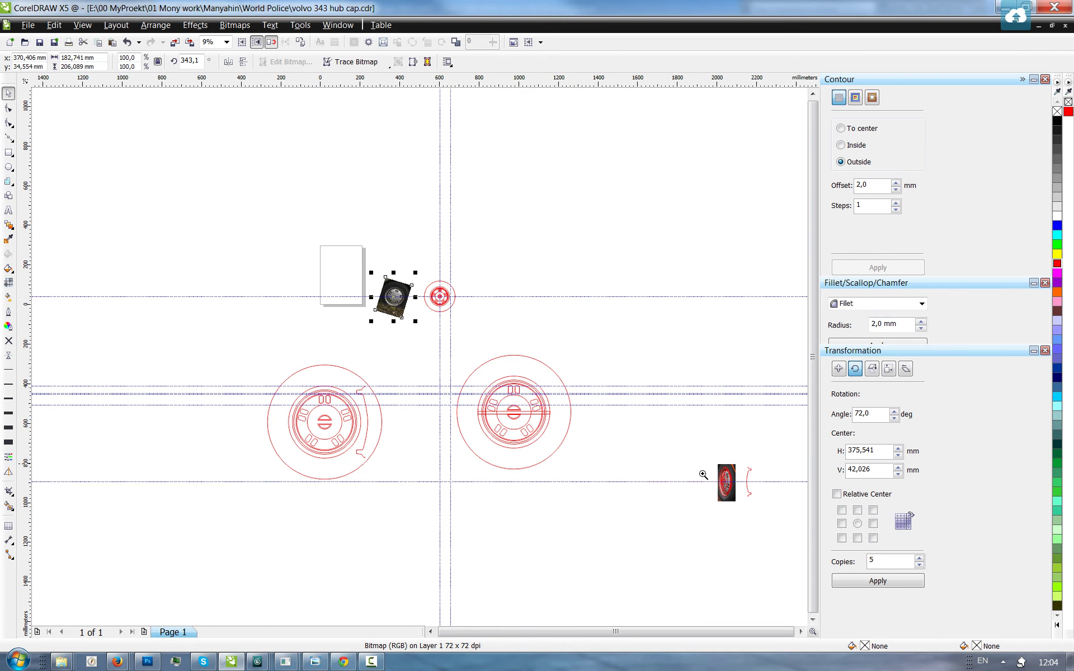
drag(703, 475, 781, 522)
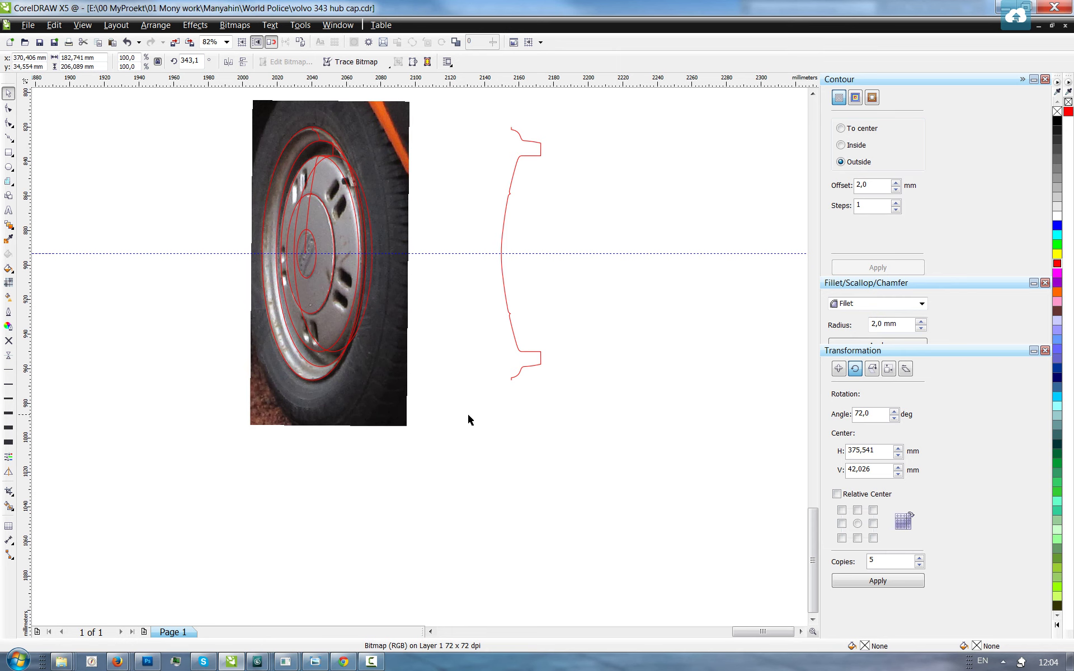
scroll(301, 325, up, 5)
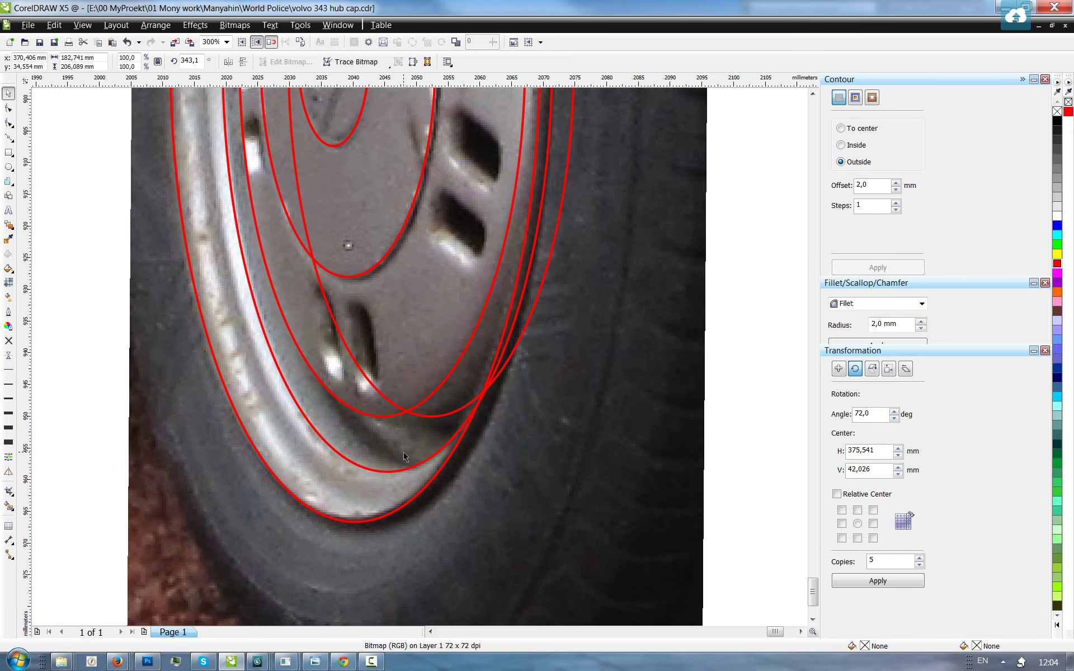
scroll(403, 457, down, 3)
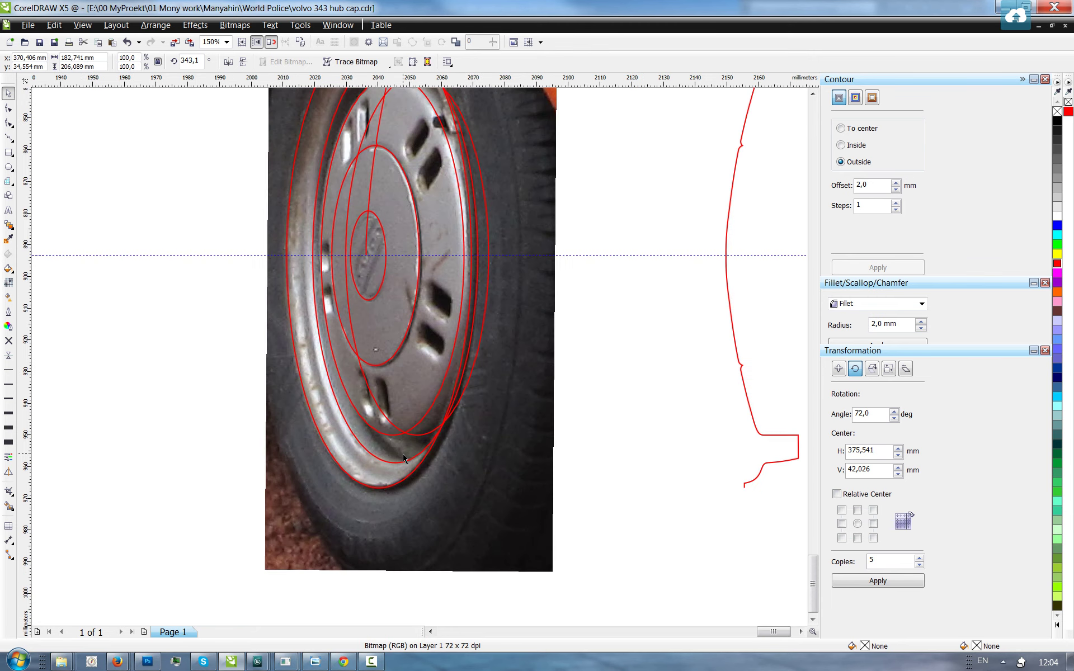
scroll(408, 437, down, 3)
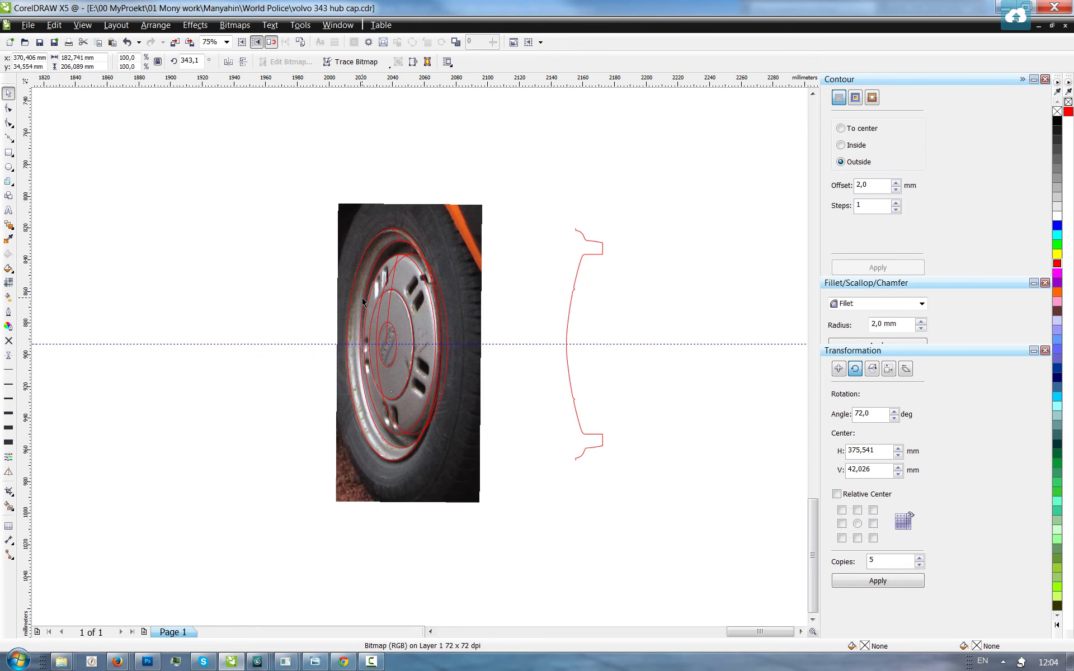
scroll(370, 295, up, 3)
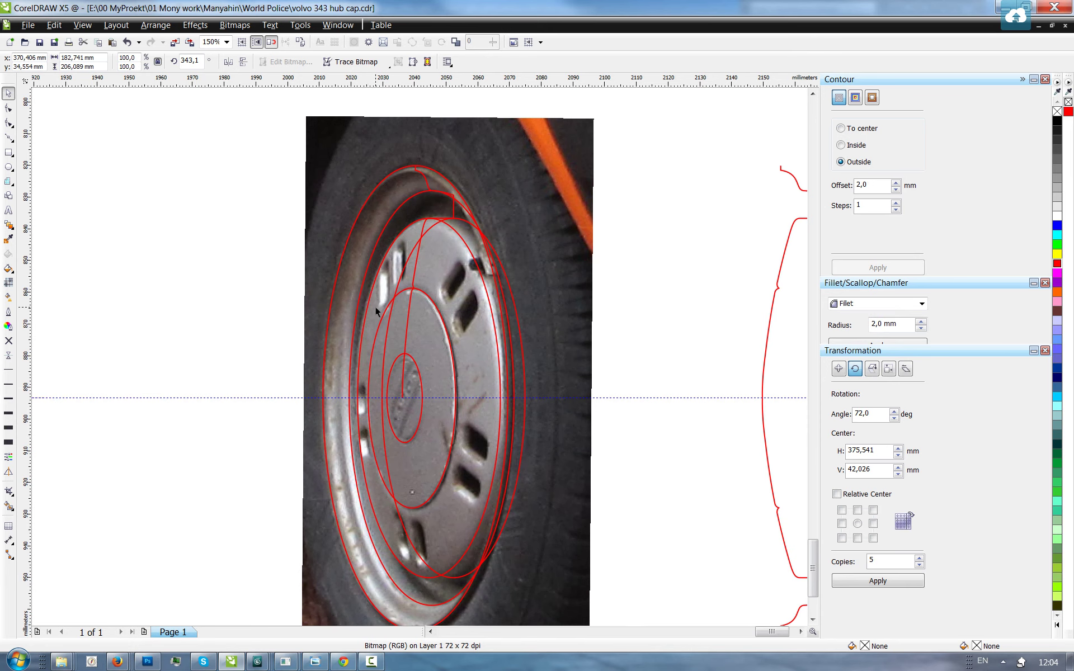
scroll(378, 310, down, 3)
scroll(383, 435, up, 6)
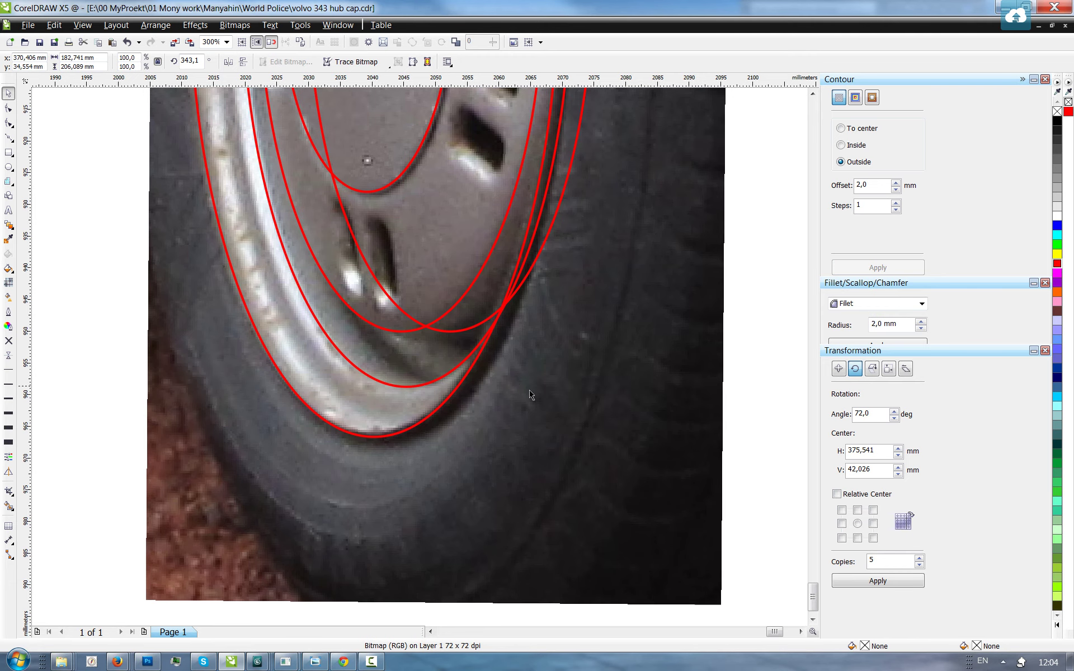
scroll(529, 394, down, 2)
scroll(527, 179, up, 3)
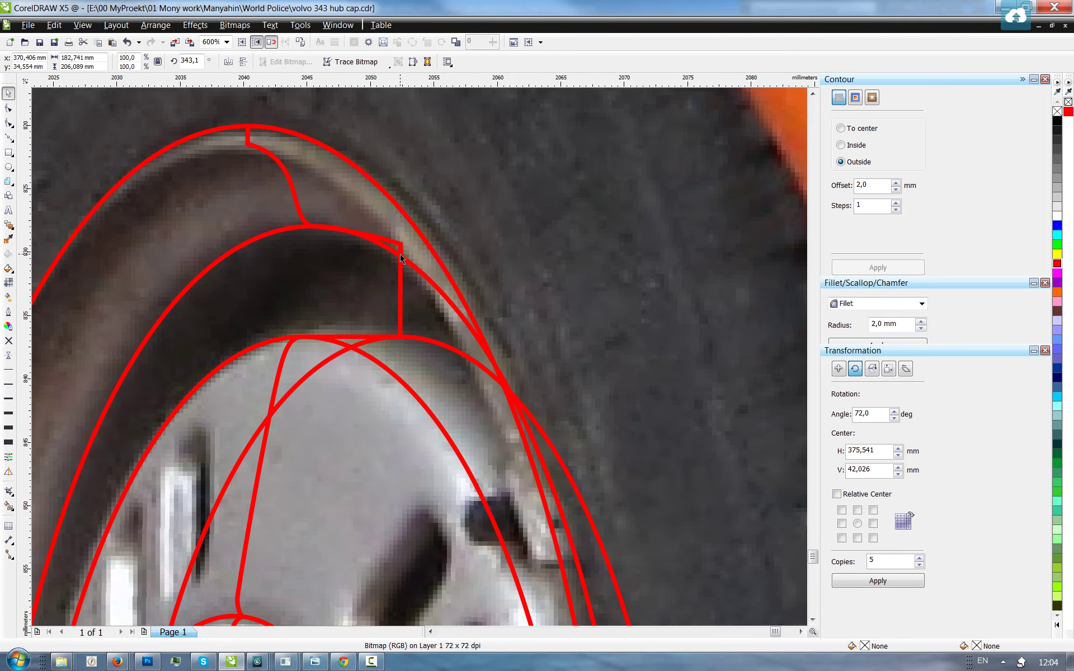
scroll(446, 293, down, 6)
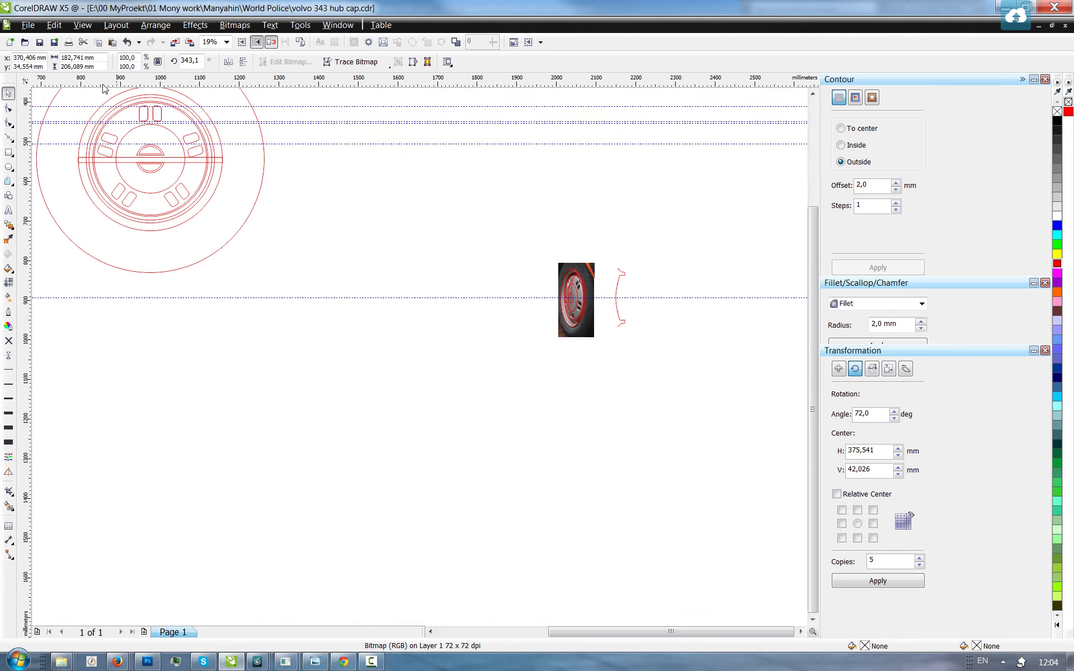
- Move the outer flange corner node of the upper profile half toward the inner flange corner and curve the edge leading to it
scroll(168, 340, up, 4)
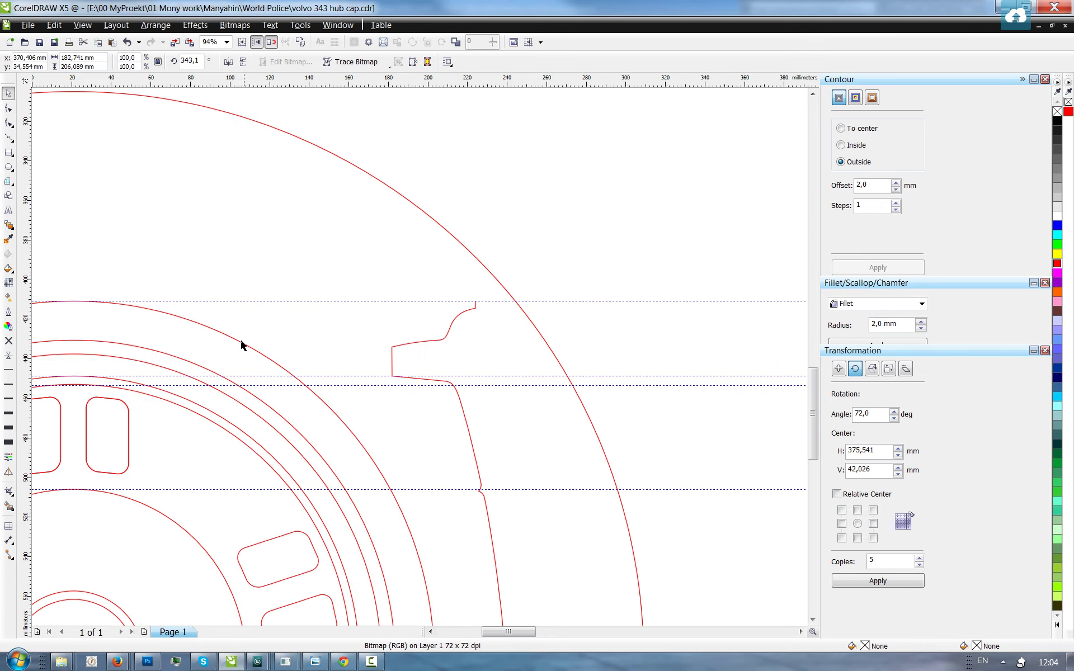
drag(256, 242, 579, 510)
drag(303, 197, 589, 358)
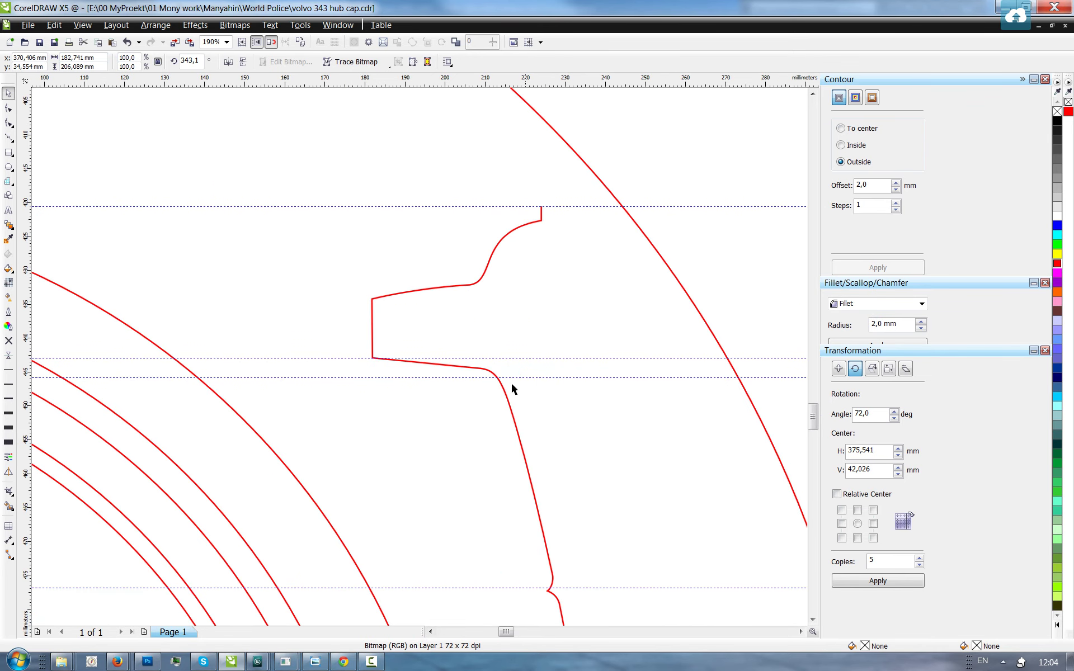
click(9, 108)
click(391, 285)
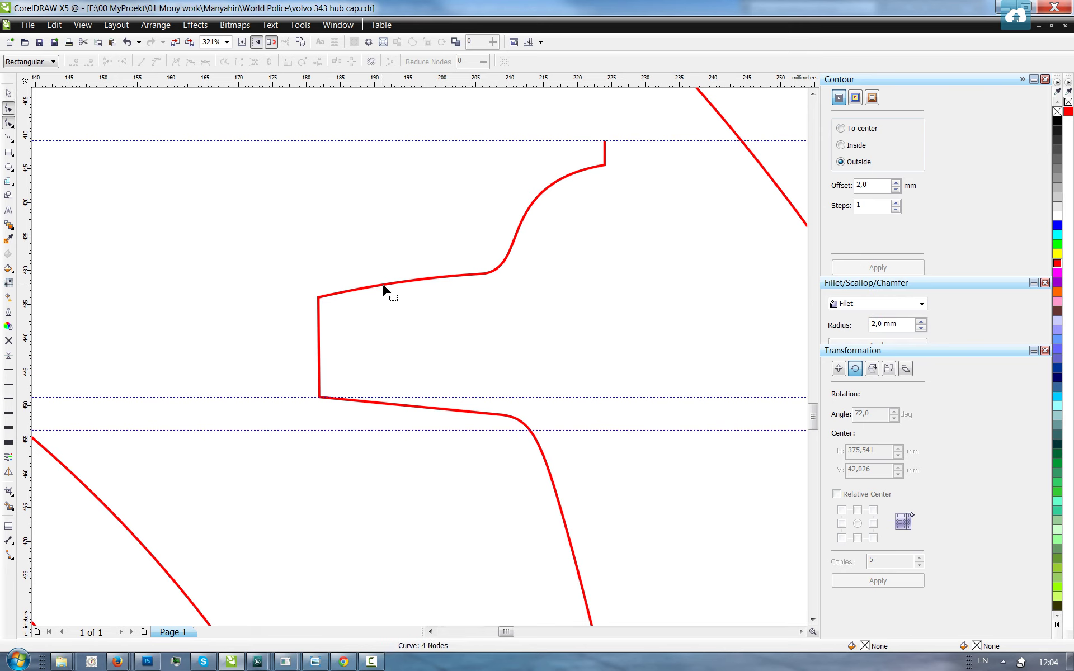
drag(319, 301, 398, 297)
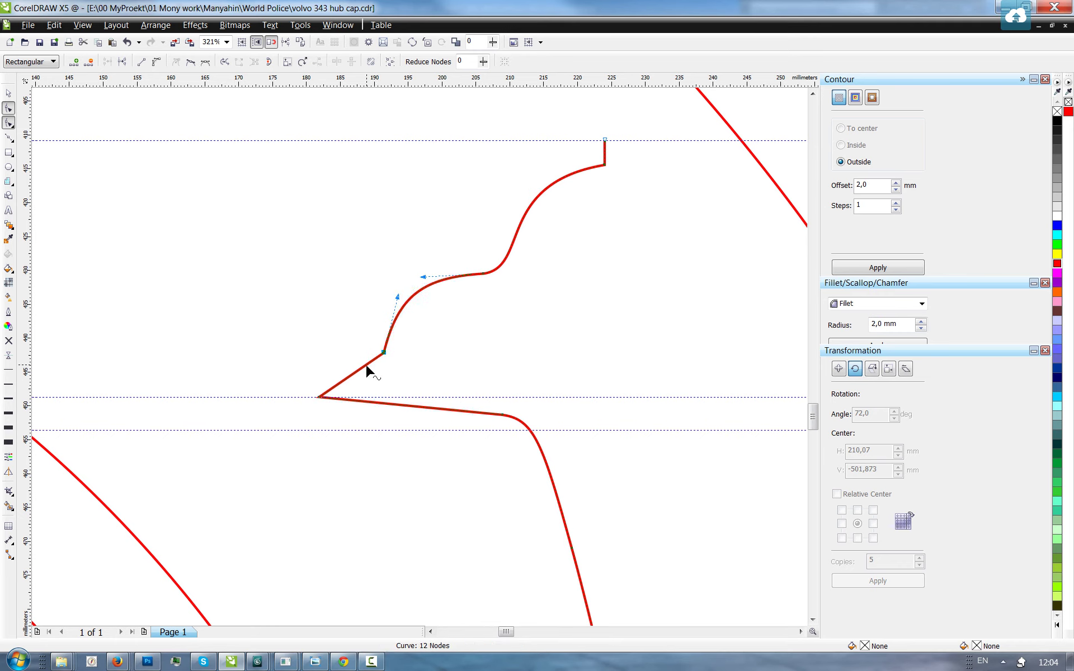
- Convert the straight flange segment to a curve, bulge it into a rounded step, and smooth and shift the node above it
click(367, 366)
click(351, 376)
drag(342, 386, 308, 340)
click(384, 352)
click(190, 61)
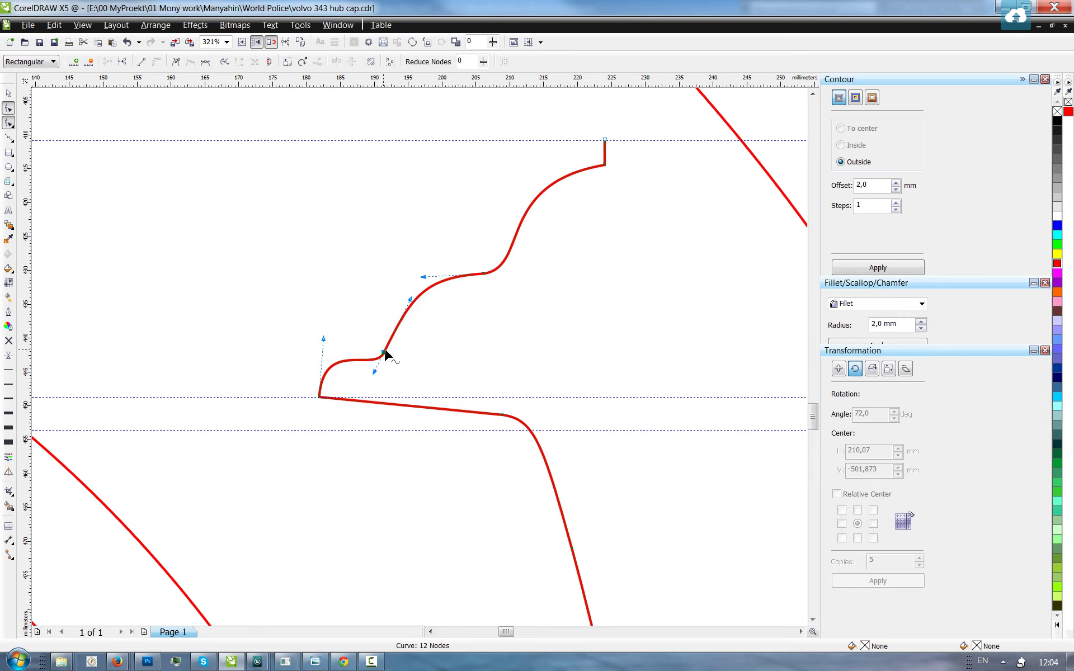
drag(384, 352, 398, 353)
click(434, 297)
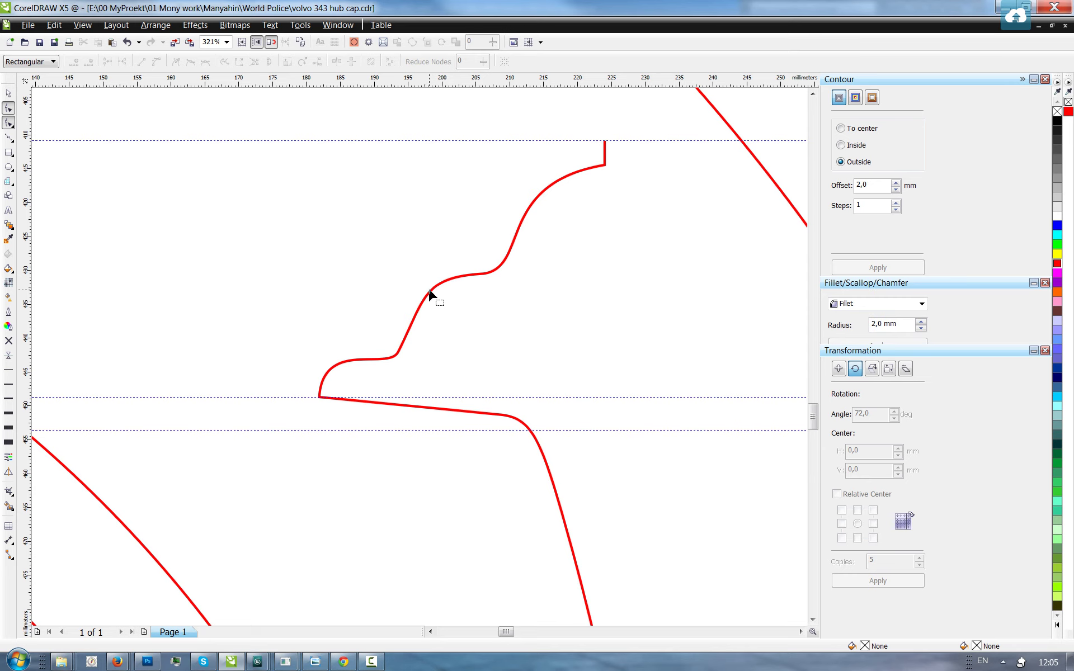
- Add a node at the upper bend of the stepped flange curve to tighten it, and flatten the lower step with its handles
click(425, 289)
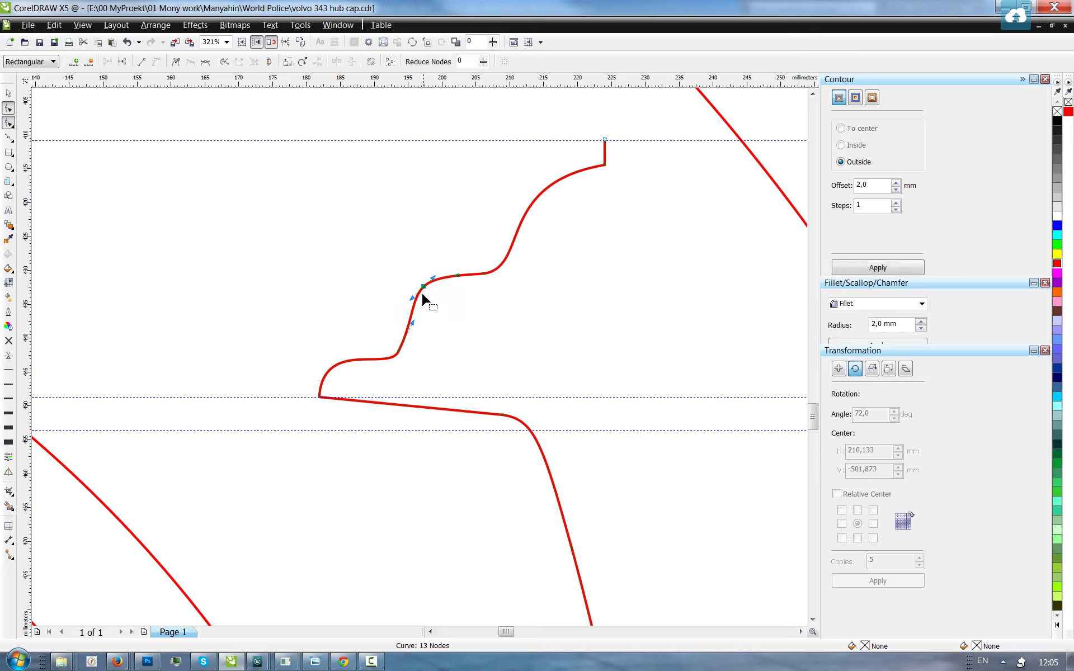
click(400, 352)
drag(402, 352, 382, 382)
drag(324, 343, 320, 348)
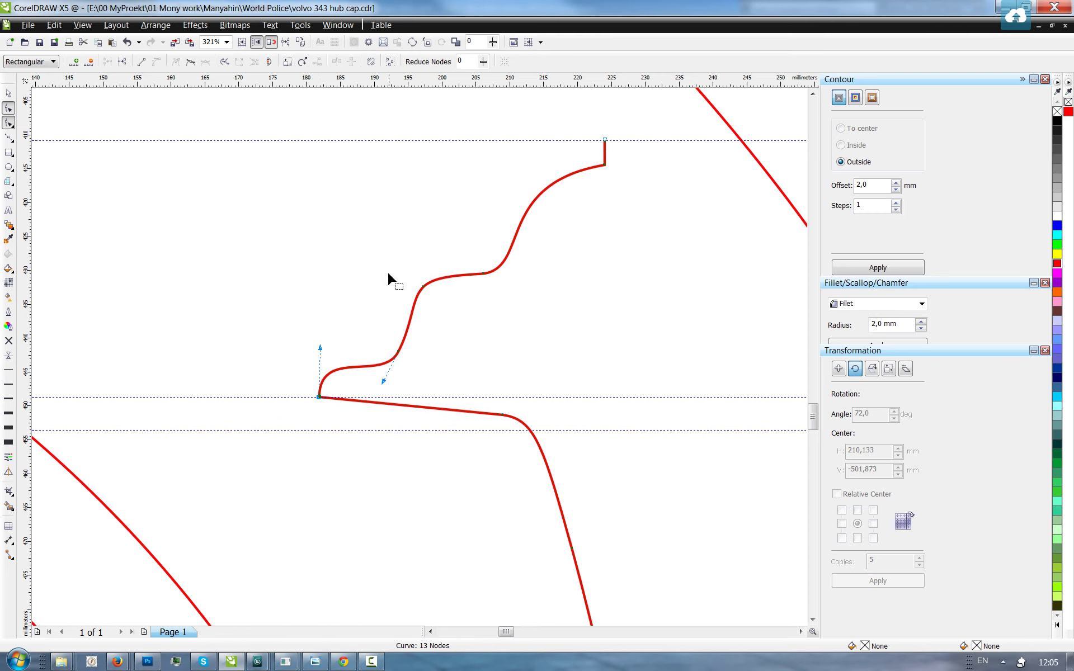
scroll(390, 278, down, 4)
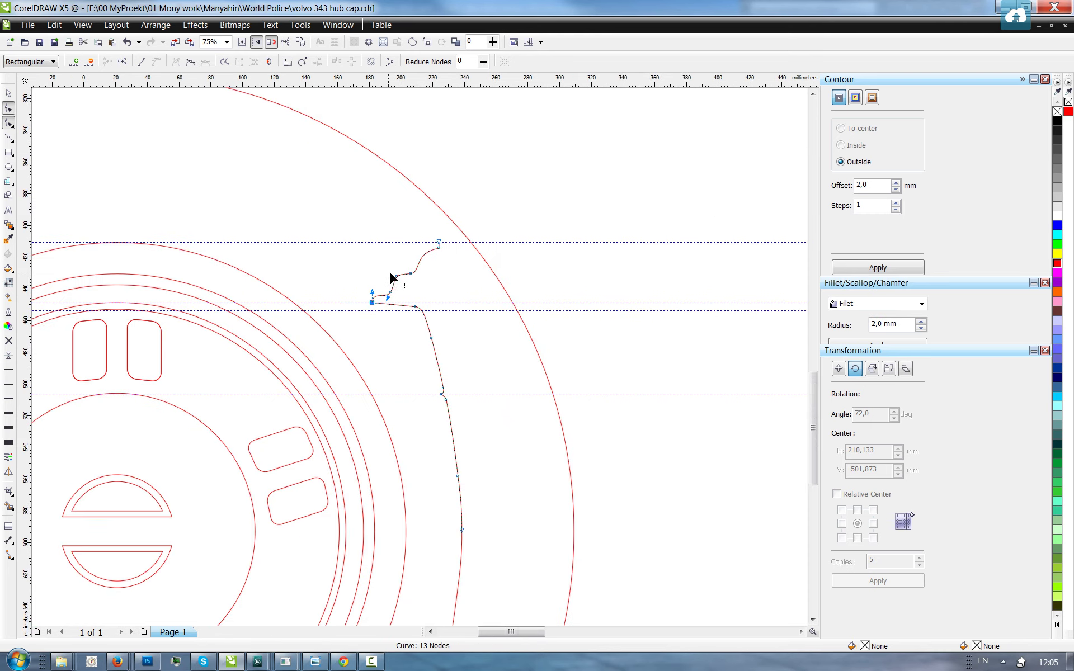
- Delete the old lower half of the cross-section profile and replace it with a vertically mirrored copy of the reshaped upper half
click(10, 93)
scroll(524, 239, down, 2)
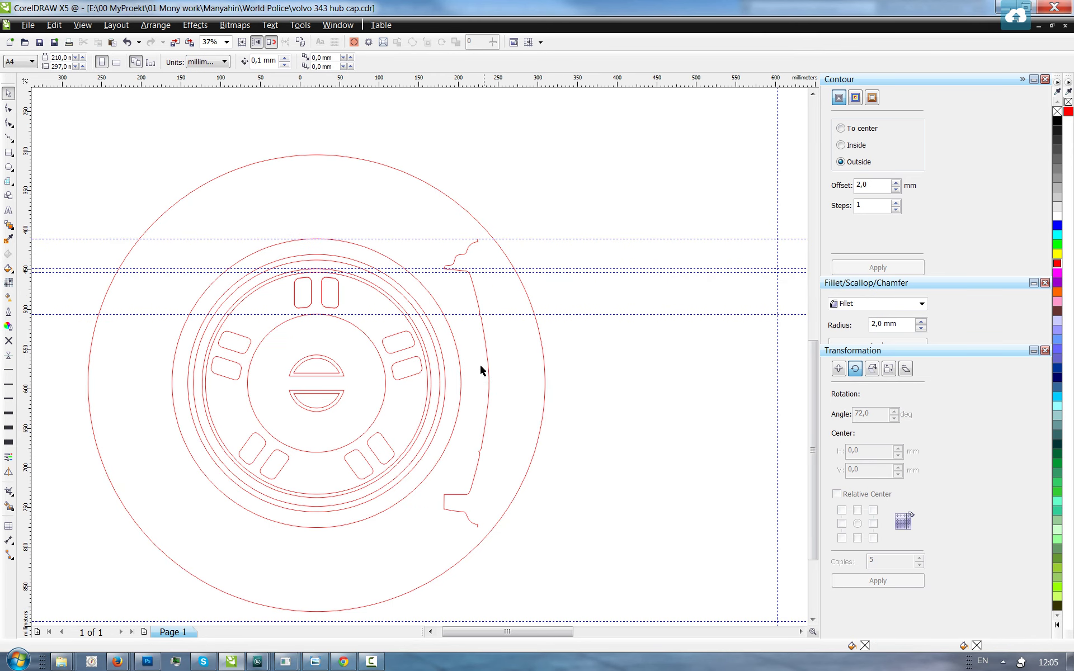
click(487, 420)
ctrl+click(487, 422)
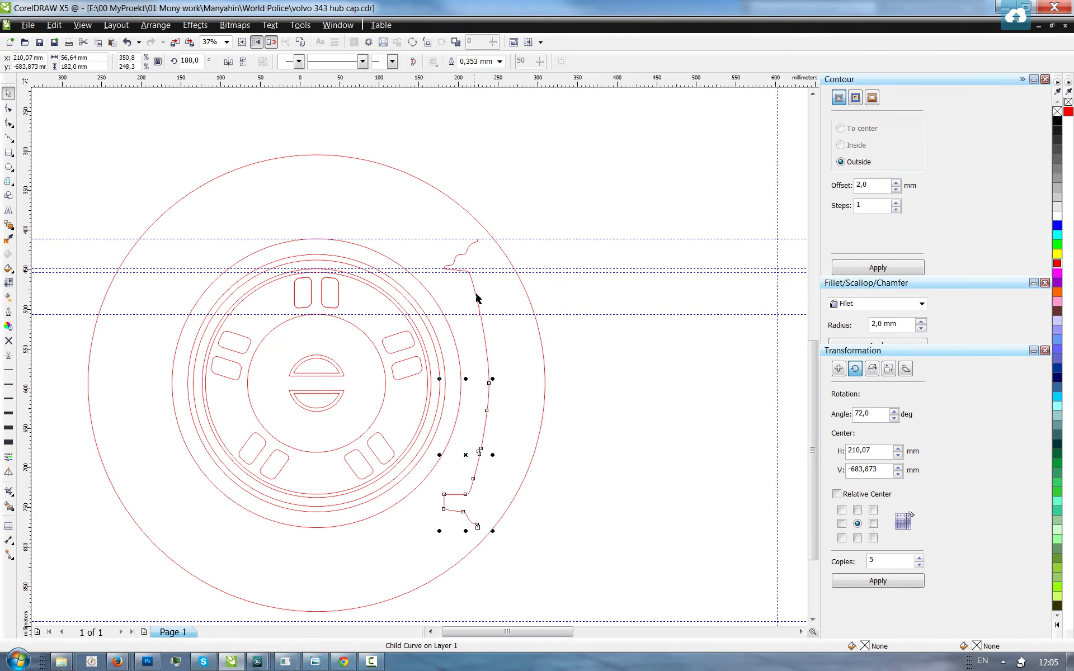
key(Delete)
drag(467, 233, 559, 280)
click(592, 263)
- Export the large hub cap tracing together with its full profile as volvo 343 hub cap.ai in Adobe Illustrator 8.0 format, replacing the existing file
scroll(595, 191, down, 2)
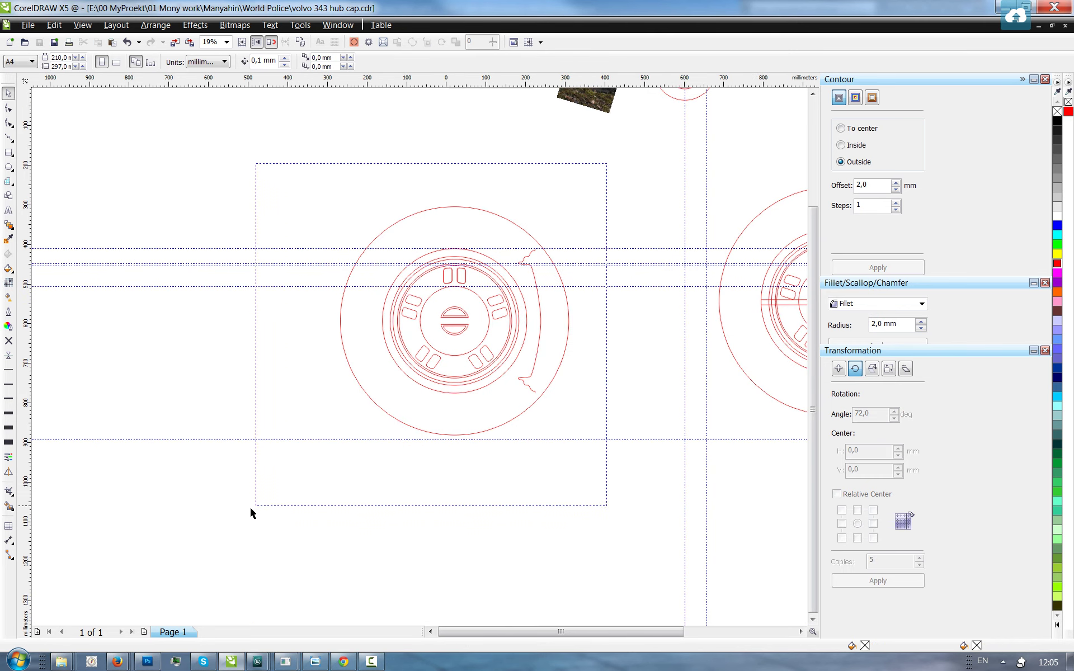
drag(250, 513, 251, 513)
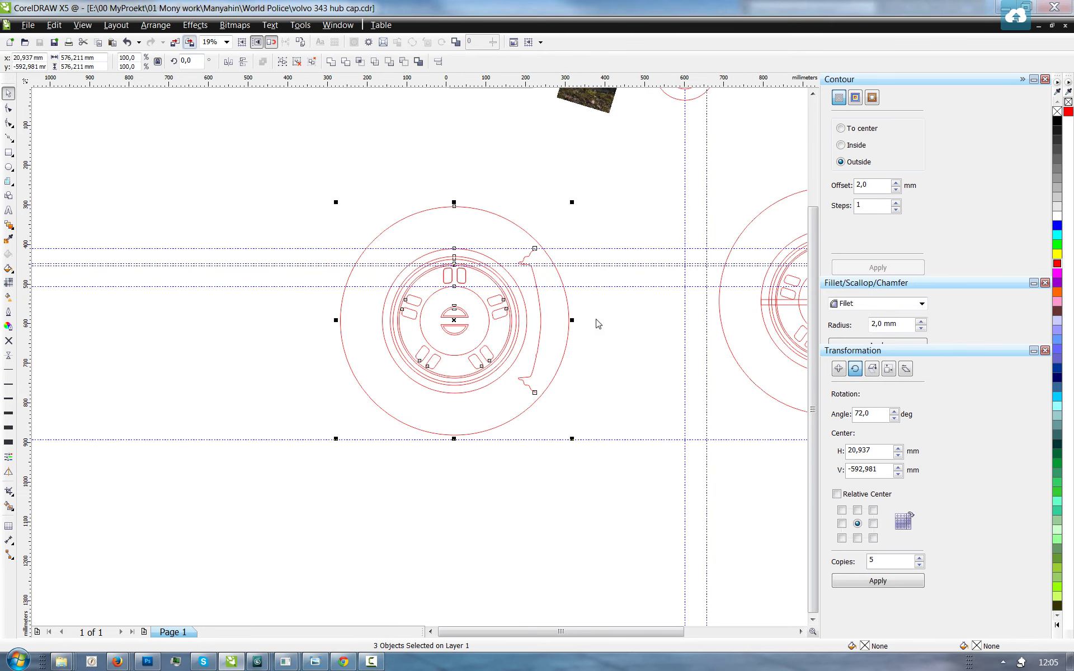
key(ctrl+e)
click(965, 628)
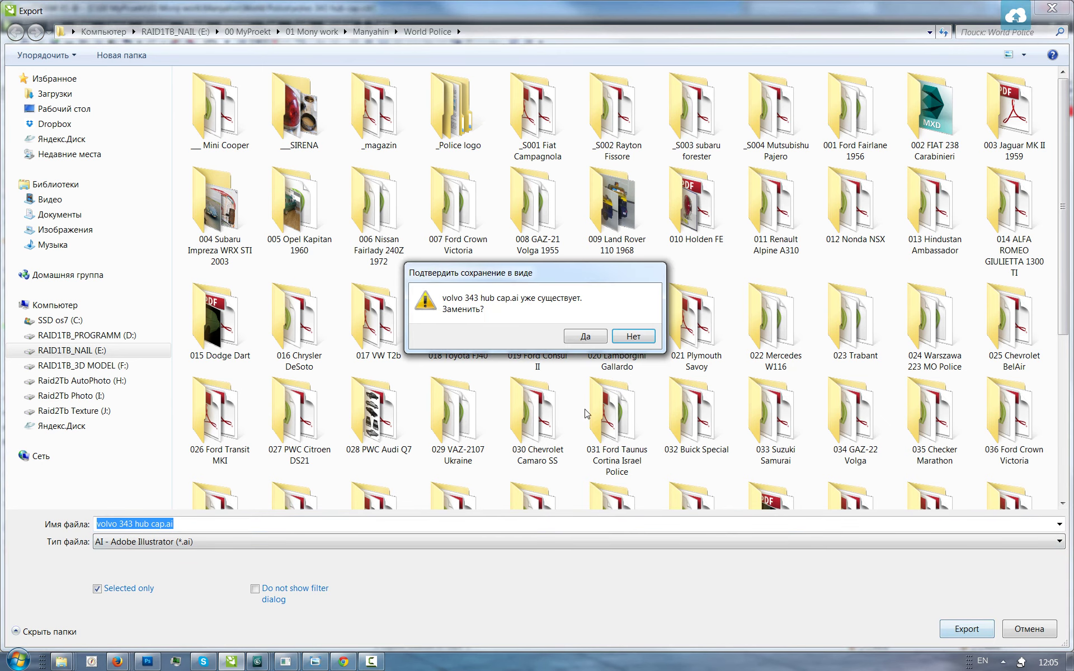
click(579, 341)
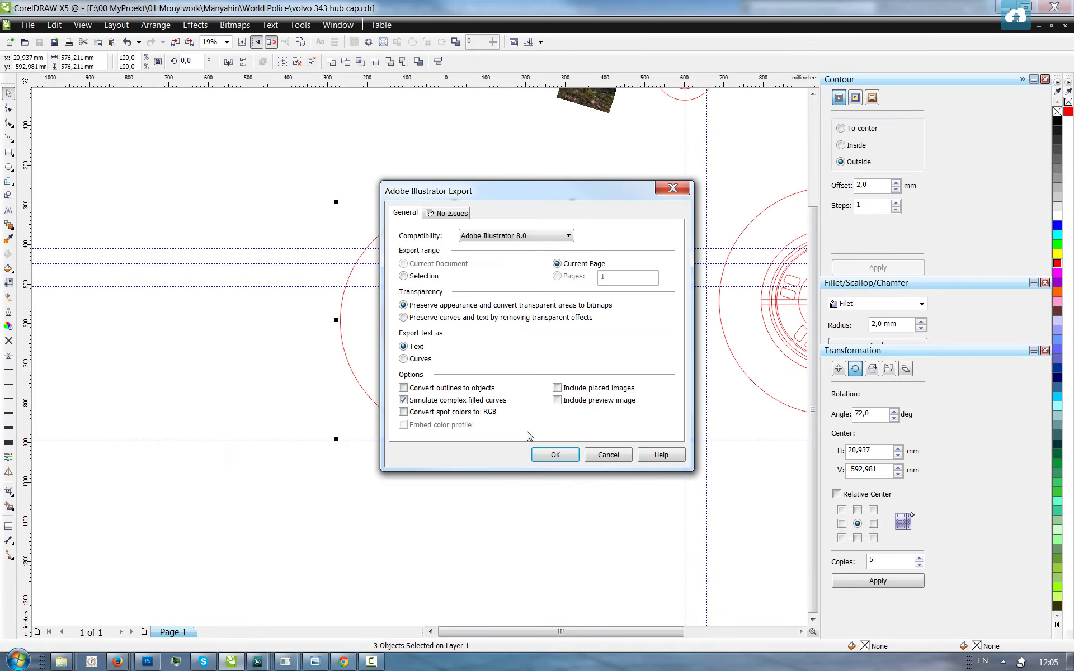
click(566, 460)
click(555, 503)
- Examine the front wheel photo's rim and hub cap details against the tracing beside it, along with the overall drawing layout
scroll(445, 427, down, 1)
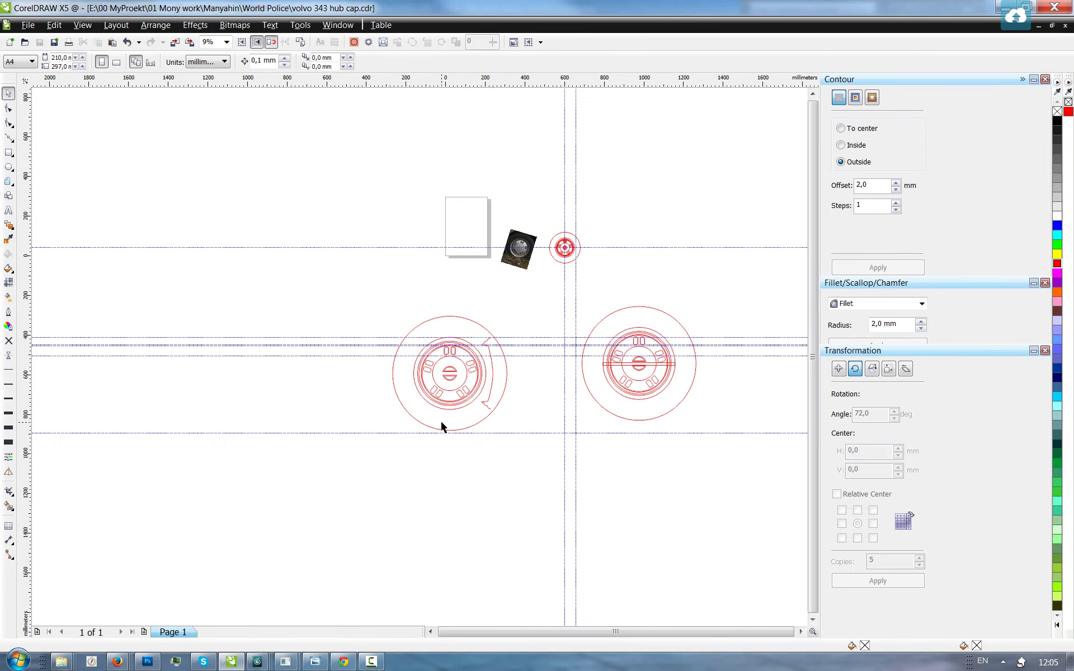
drag(465, 215, 602, 306)
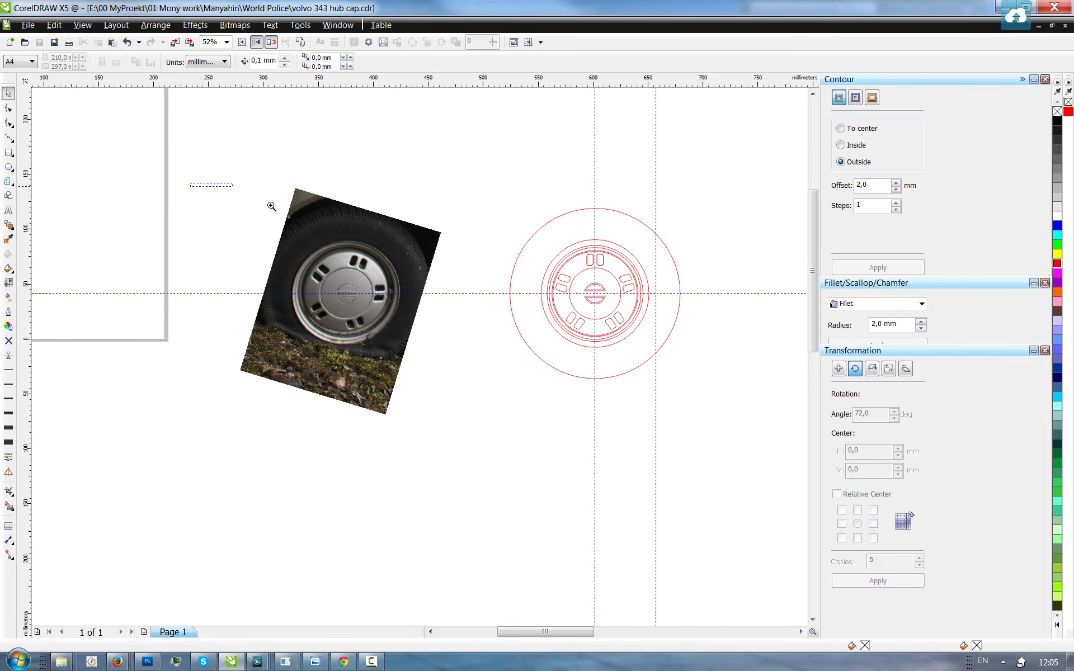
drag(190, 183, 673, 374)
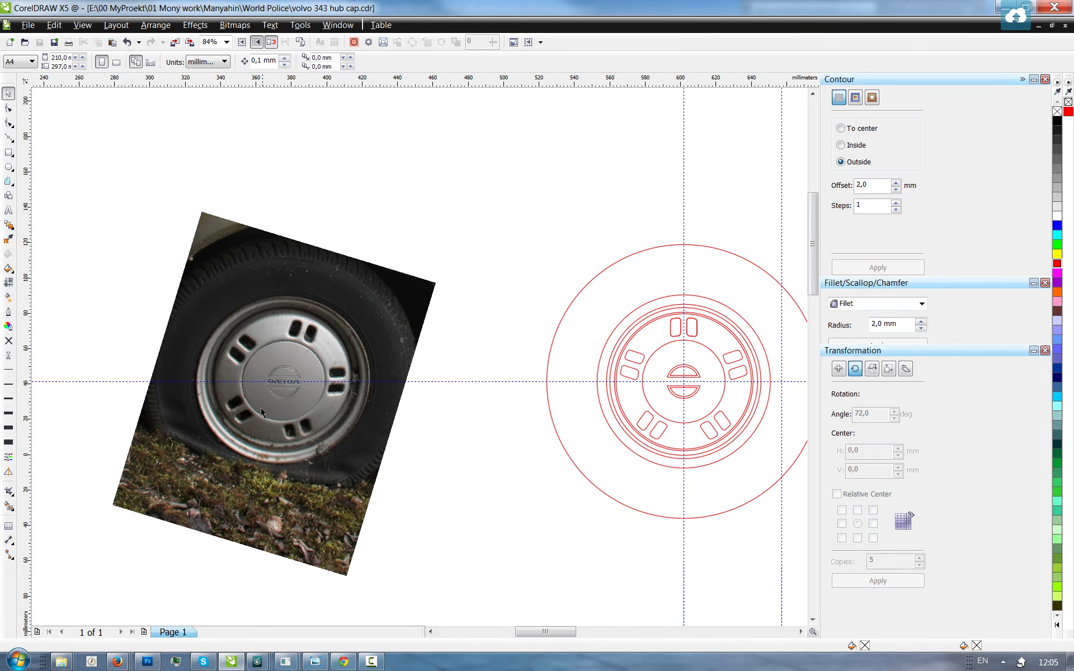
scroll(260, 397, up, 1)
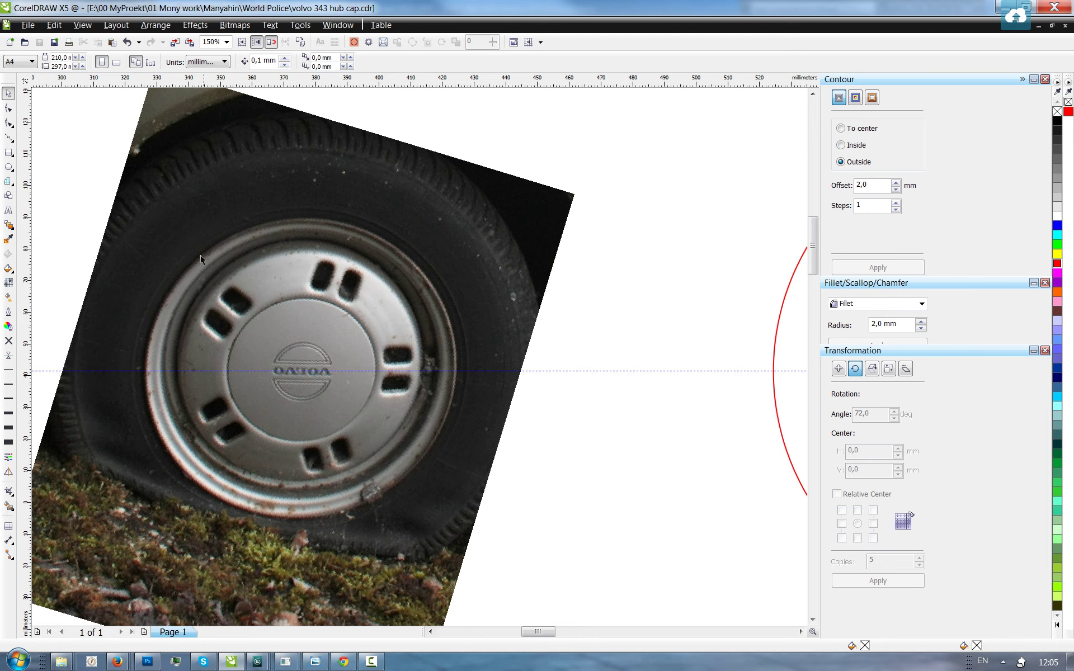
scroll(280, 336, down, 2)
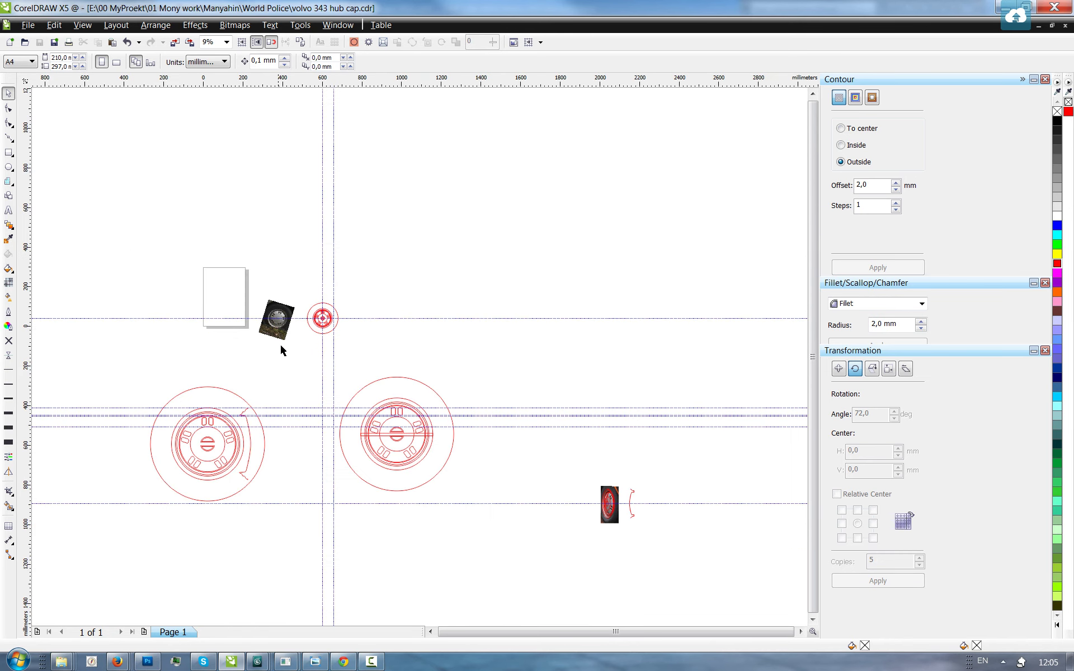
scroll(264, 431, up, 1)
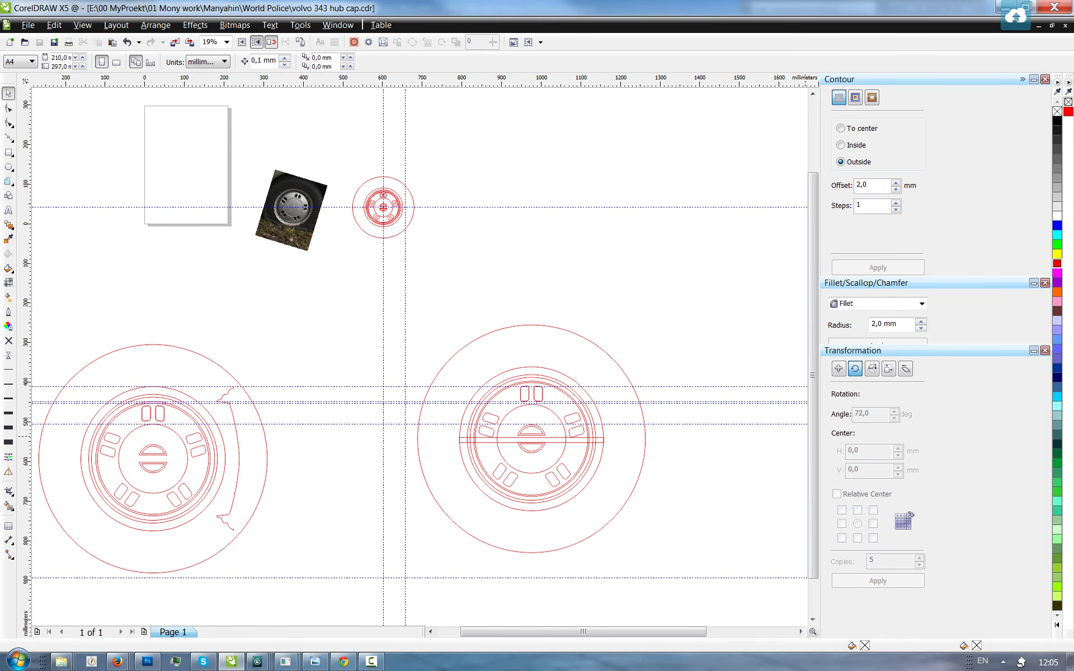